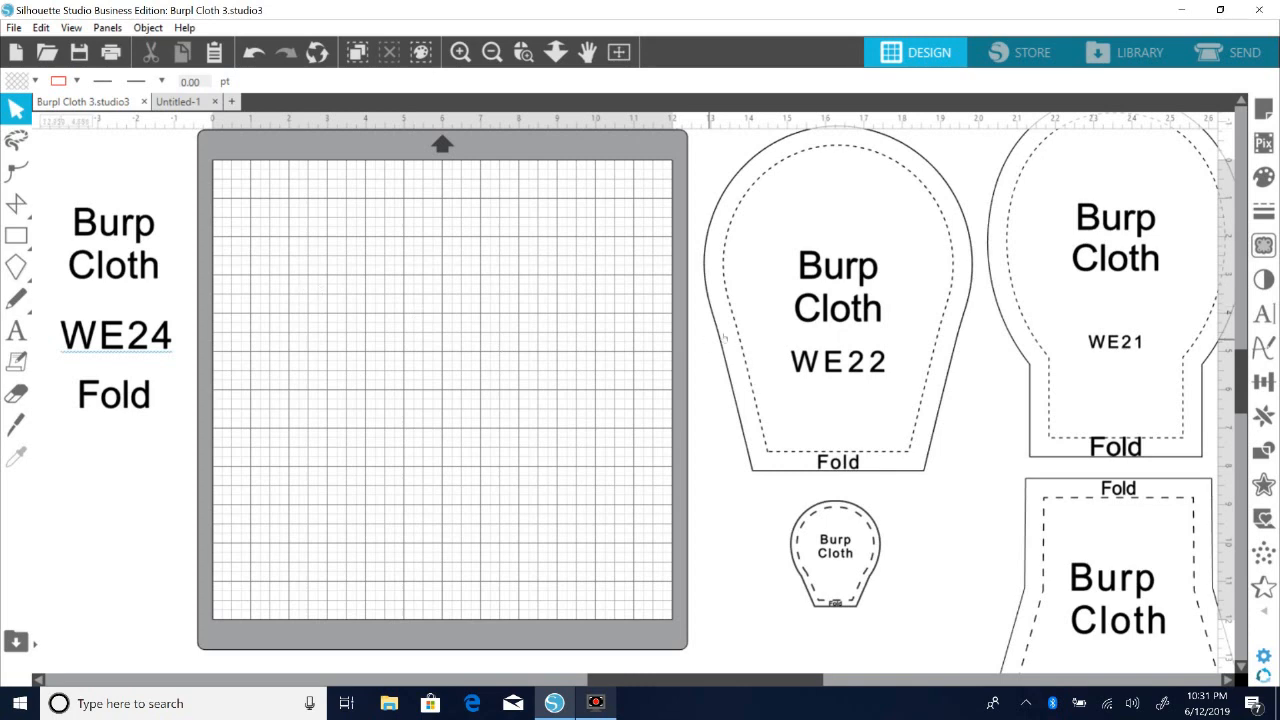
Step: Reposition the WE22 burp cloth template slightly beside the cutting mat
{"action": "left_click_drag", "start_coordinate": [722, 338], "coordinate": [728, 345]}
{"action": "key", "text": "ctrl+z"}
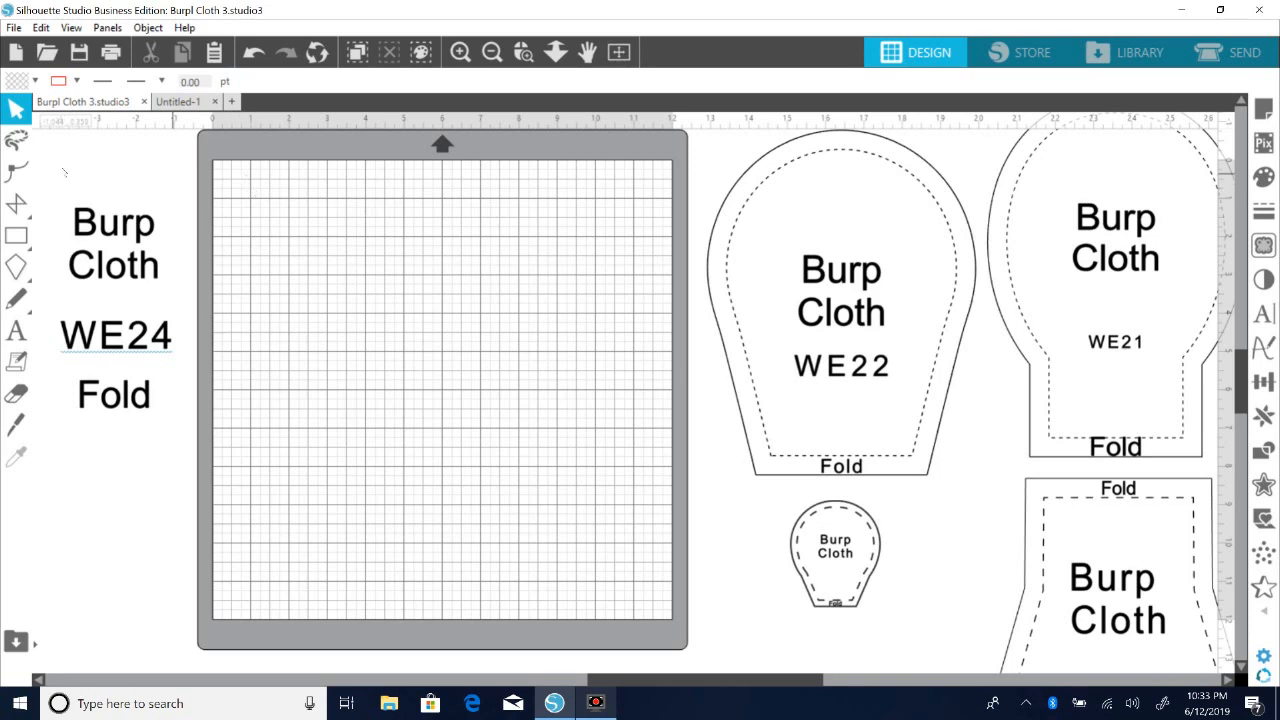
{"action": "mouse_move", "coordinate": [15, 246]}
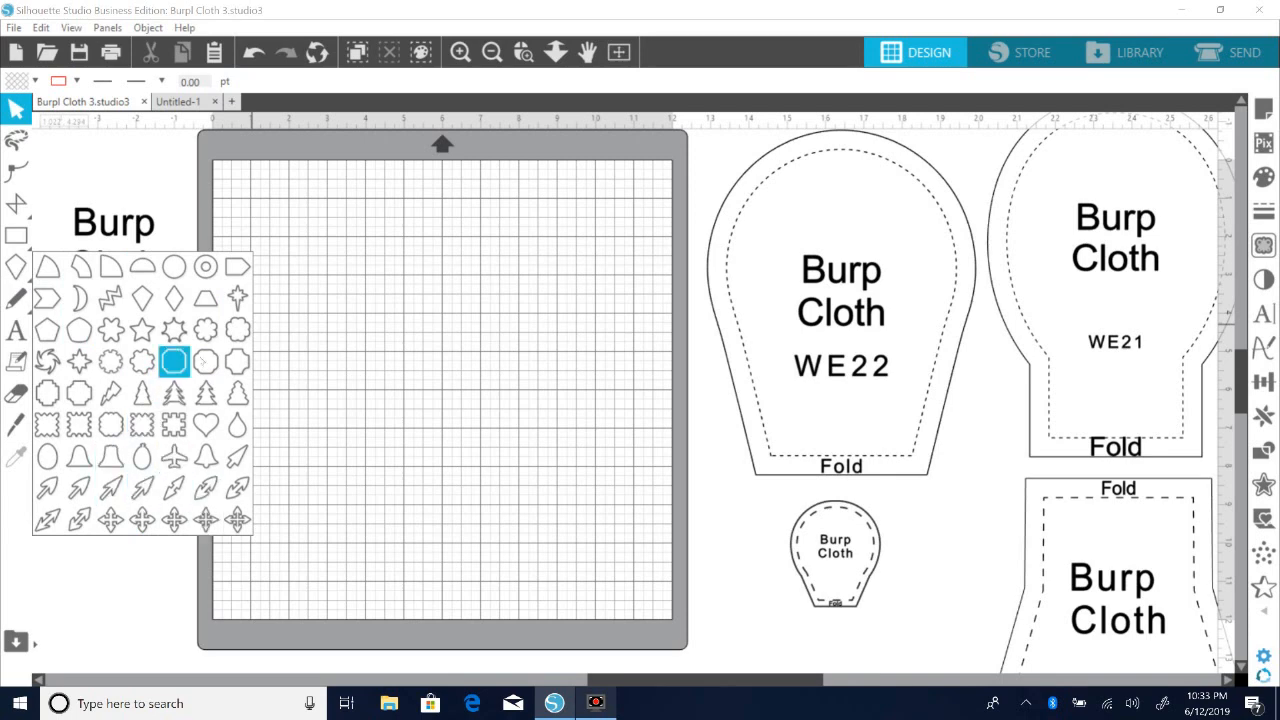
{"action": "mouse_move", "coordinate": [16, 205]}
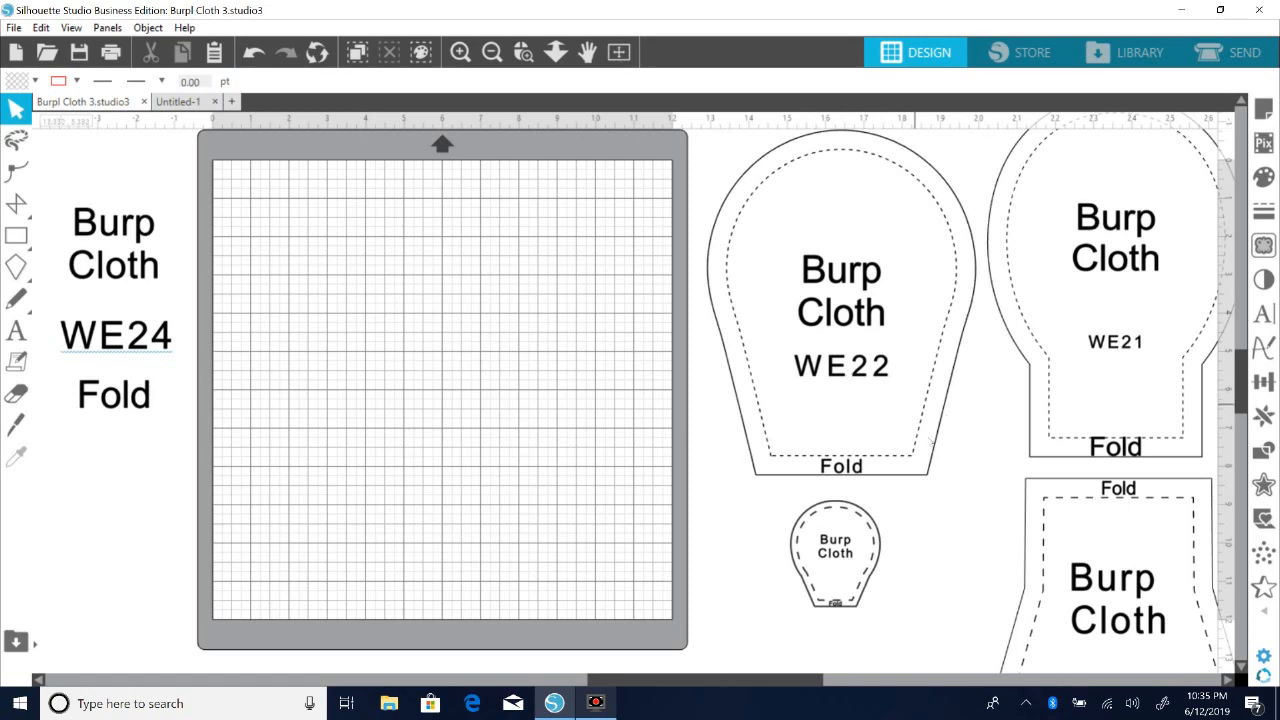
{"action": "left_click_drag", "start_coordinate": [928, 480], "coordinate": [922, 476]}
{"action": "left_click", "coordinate": [896, 487]}
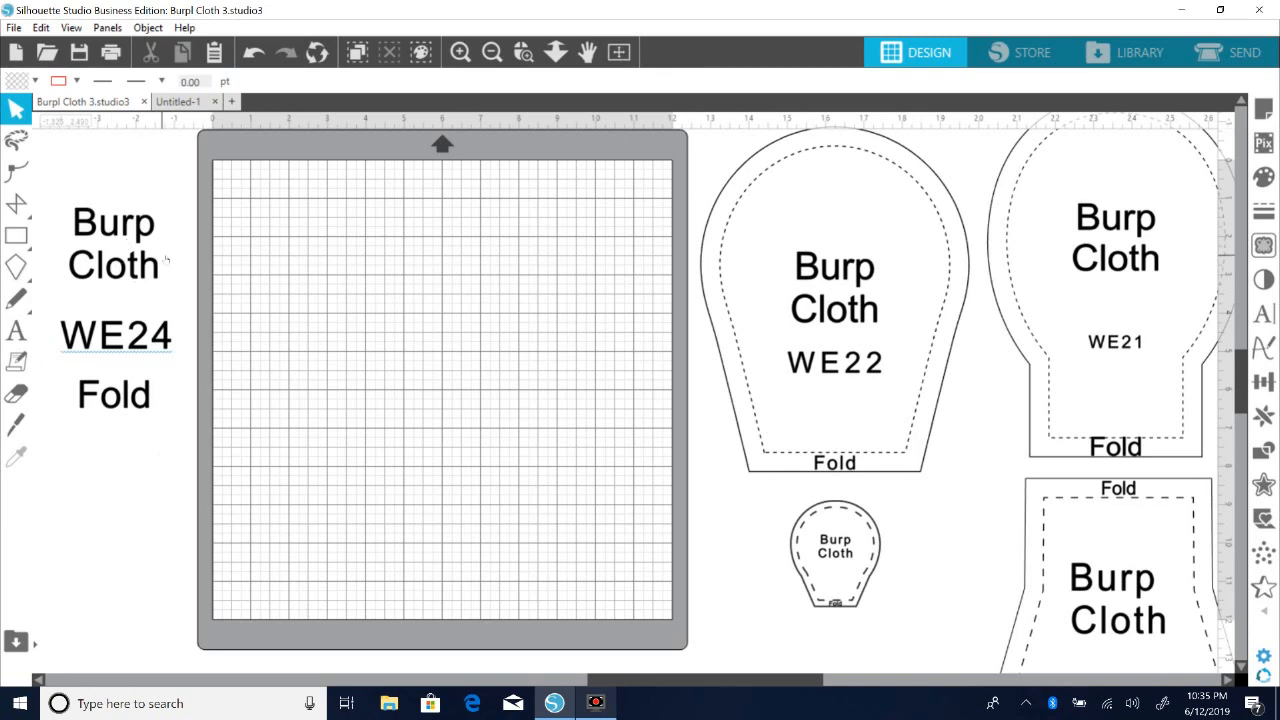
Step: Move the WE21 template against the WE22 template and place the WE23 template below them
{"action": "mouse_move", "coordinate": [8, 272]}
{"action": "left_click_drag", "start_coordinate": [1205, 374], "coordinate": [1176, 384]}
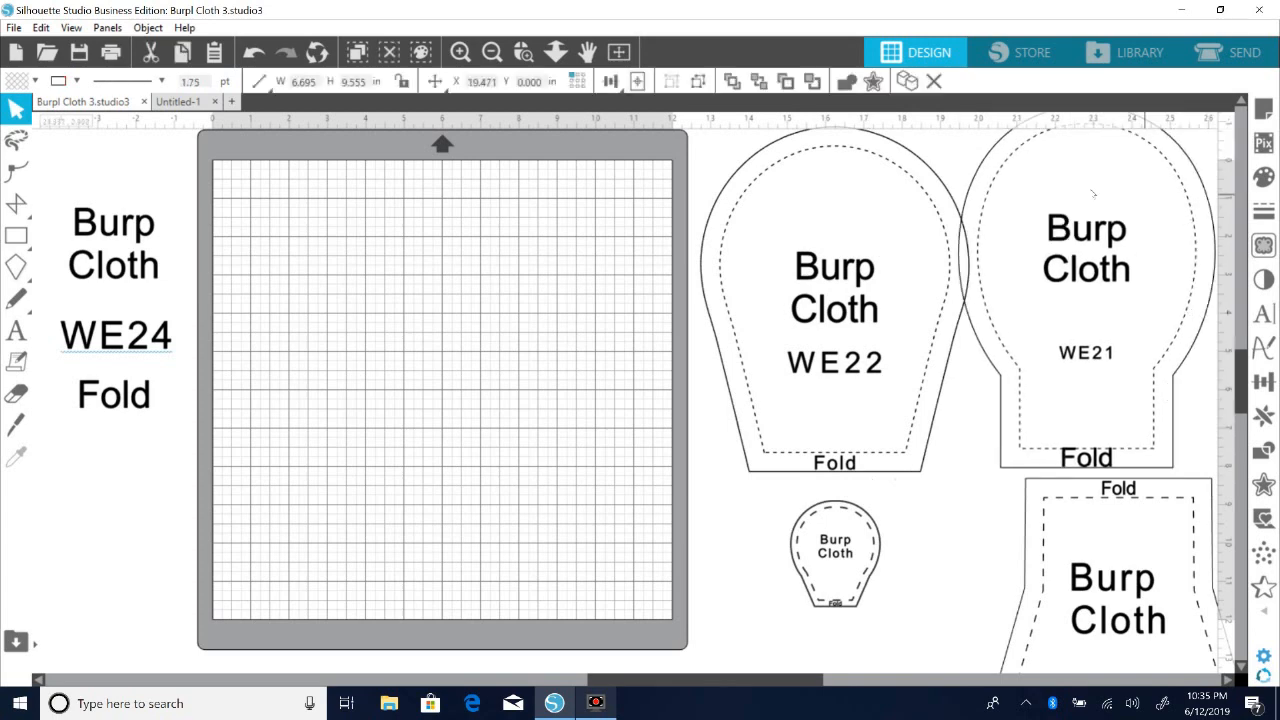
{"action": "left_click_drag", "start_coordinate": [1058, 485], "coordinate": [930, 351]}
{"action": "left_click_drag", "start_coordinate": [1022, 540], "coordinate": [883, 372]}
{"action": "left_click", "coordinate": [16, 267]}
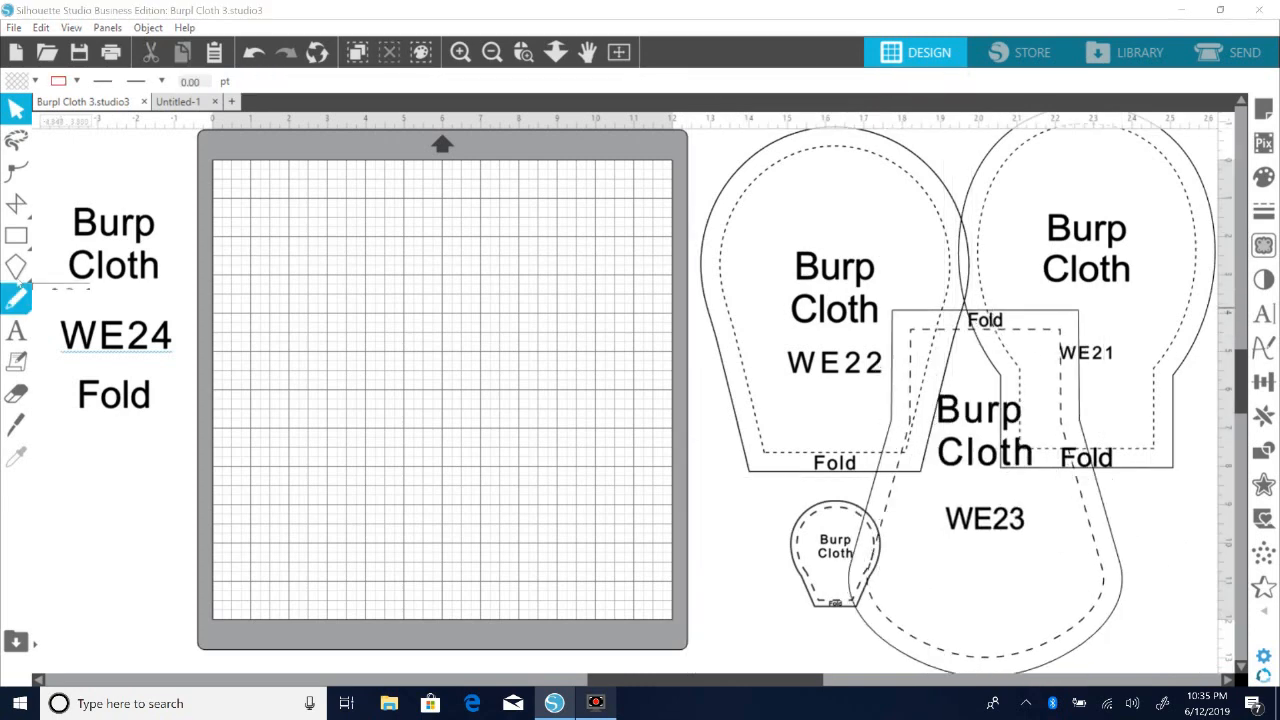
{"action": "left_click", "coordinate": [237, 489]}
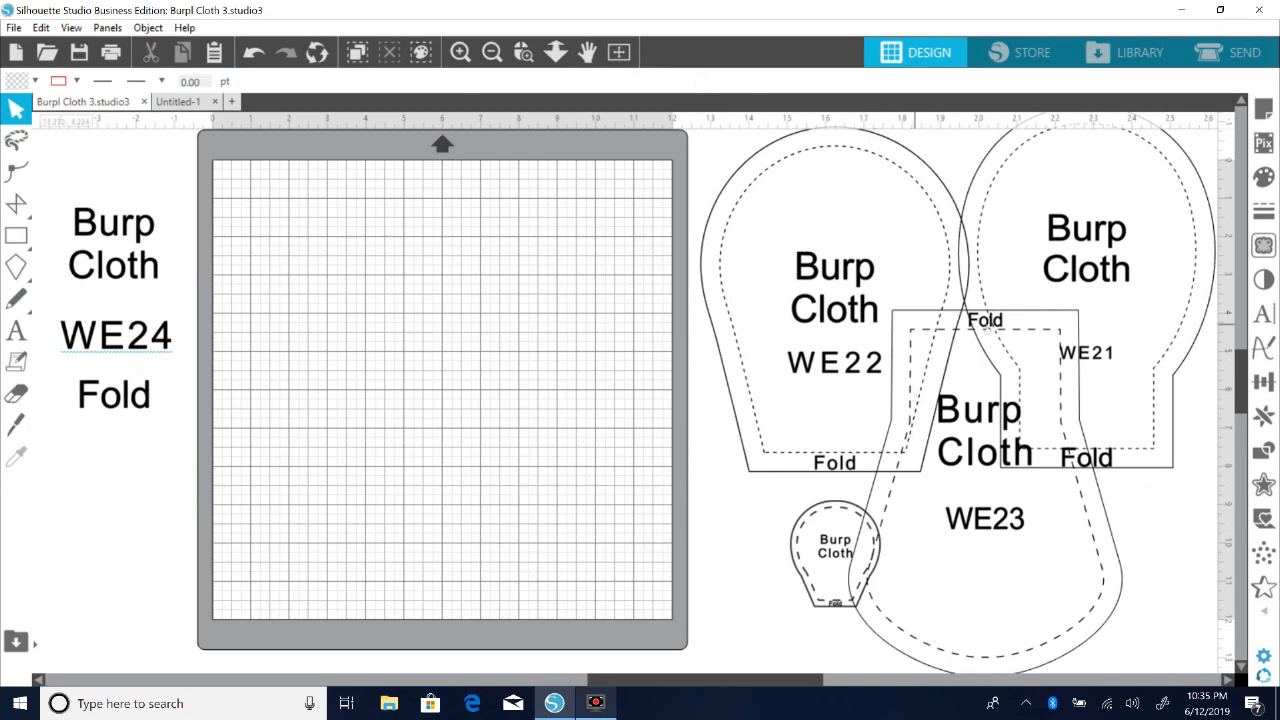
{"action": "left_click_drag", "start_coordinate": [1002, 321], "coordinate": [1076, 521]}
{"action": "left_click", "coordinate": [870, 550]}
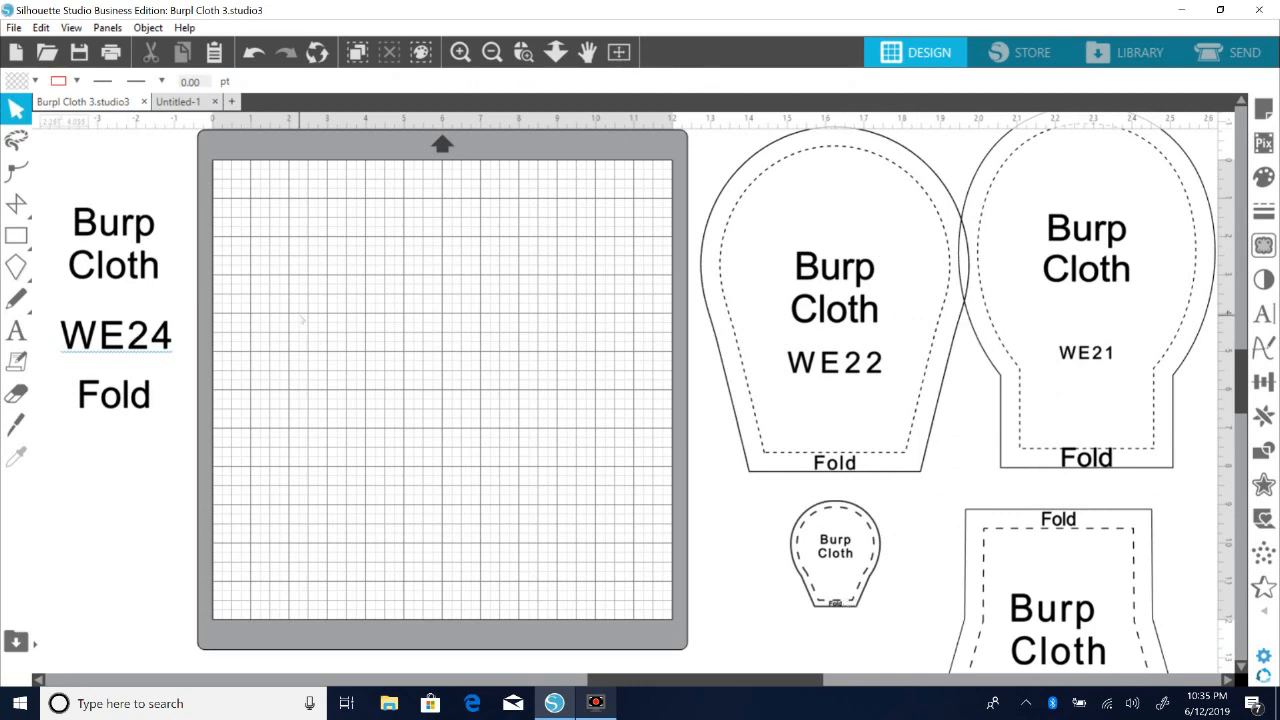
Step: Choose the regular polygon tool and turn on Snap to Grid
{"action": "mouse_move", "coordinate": [18, 240]}
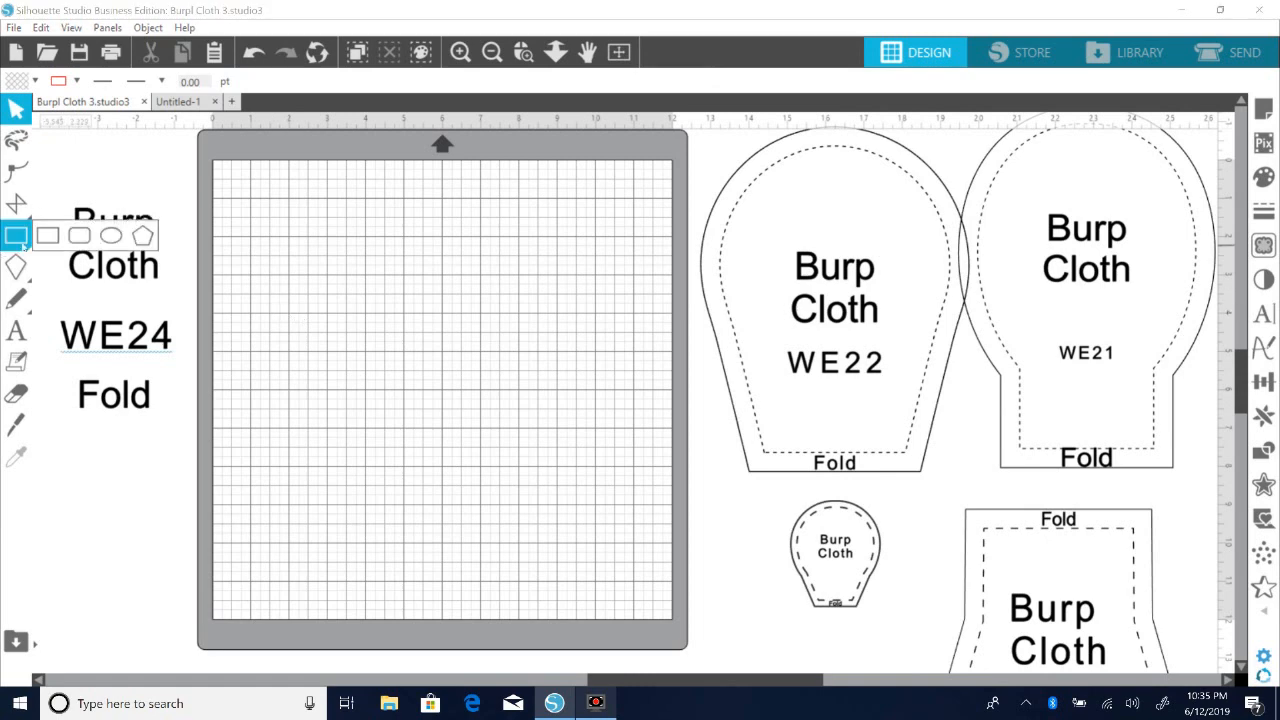
{"action": "left_click", "coordinate": [142, 235]}
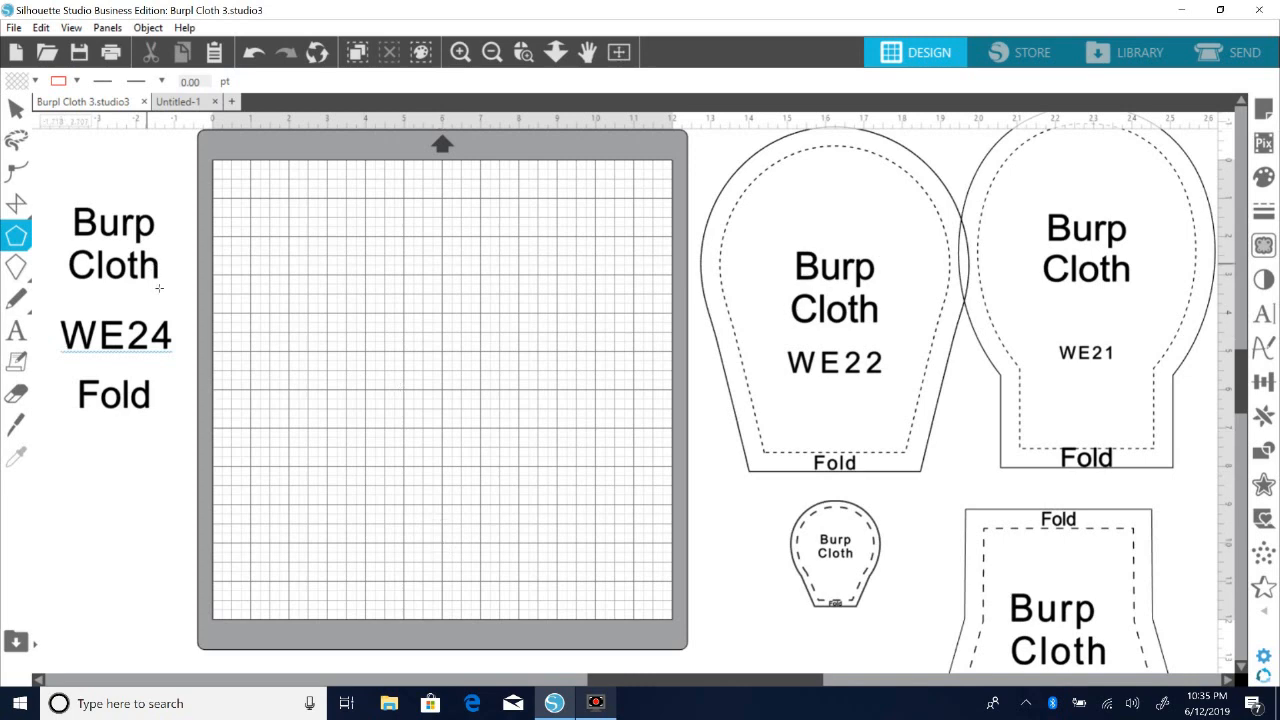
{"action": "left_click", "coordinate": [42, 28]}
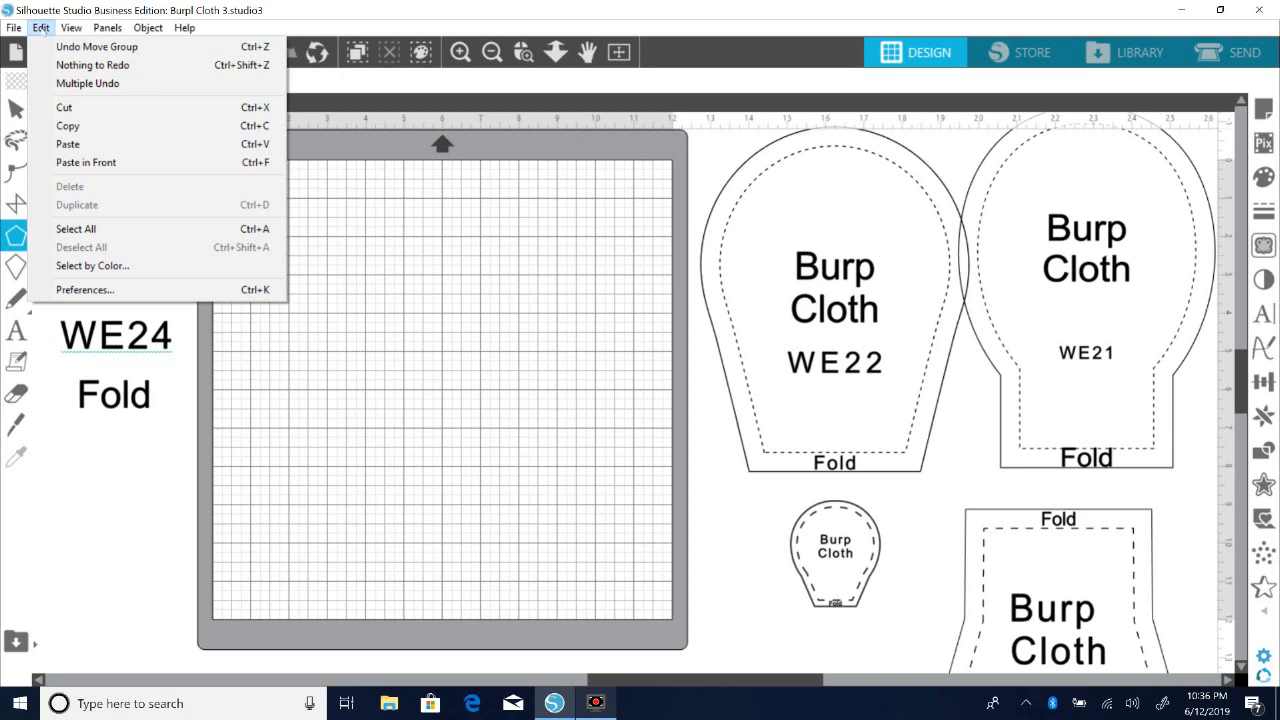
{"action": "mouse_move", "coordinate": [72, 28]}
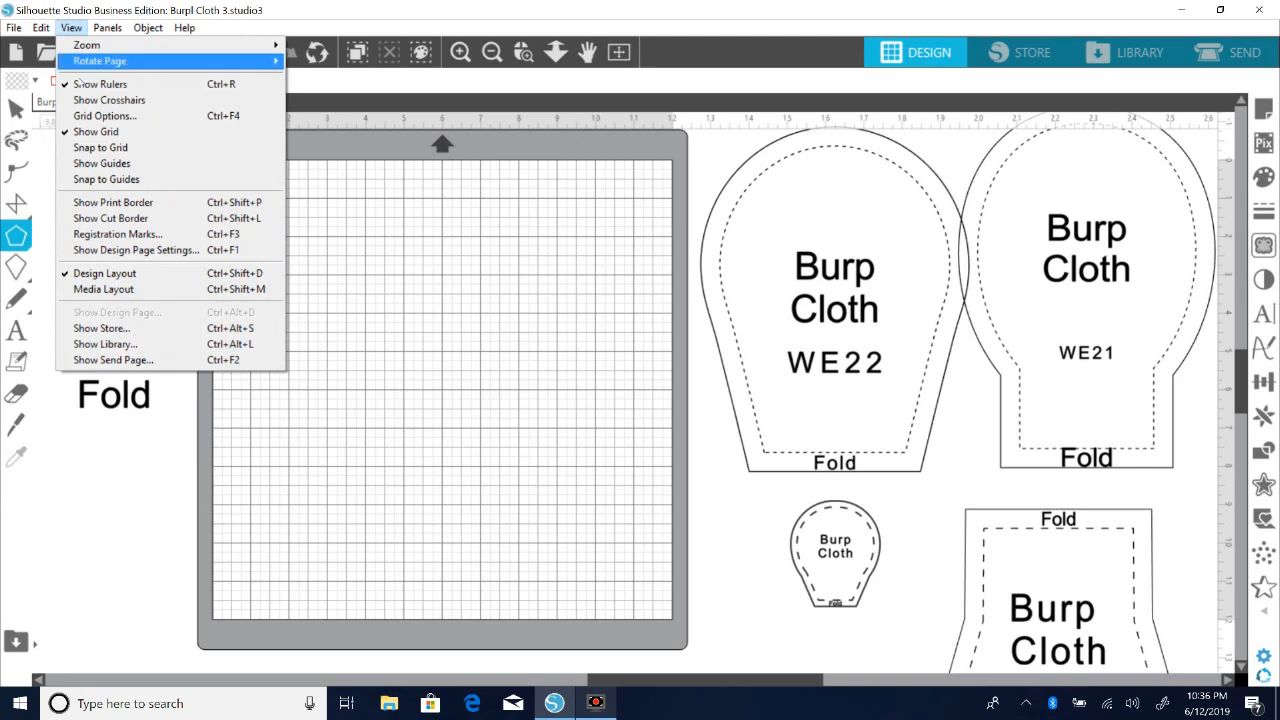
{"action": "left_click", "coordinate": [110, 148]}
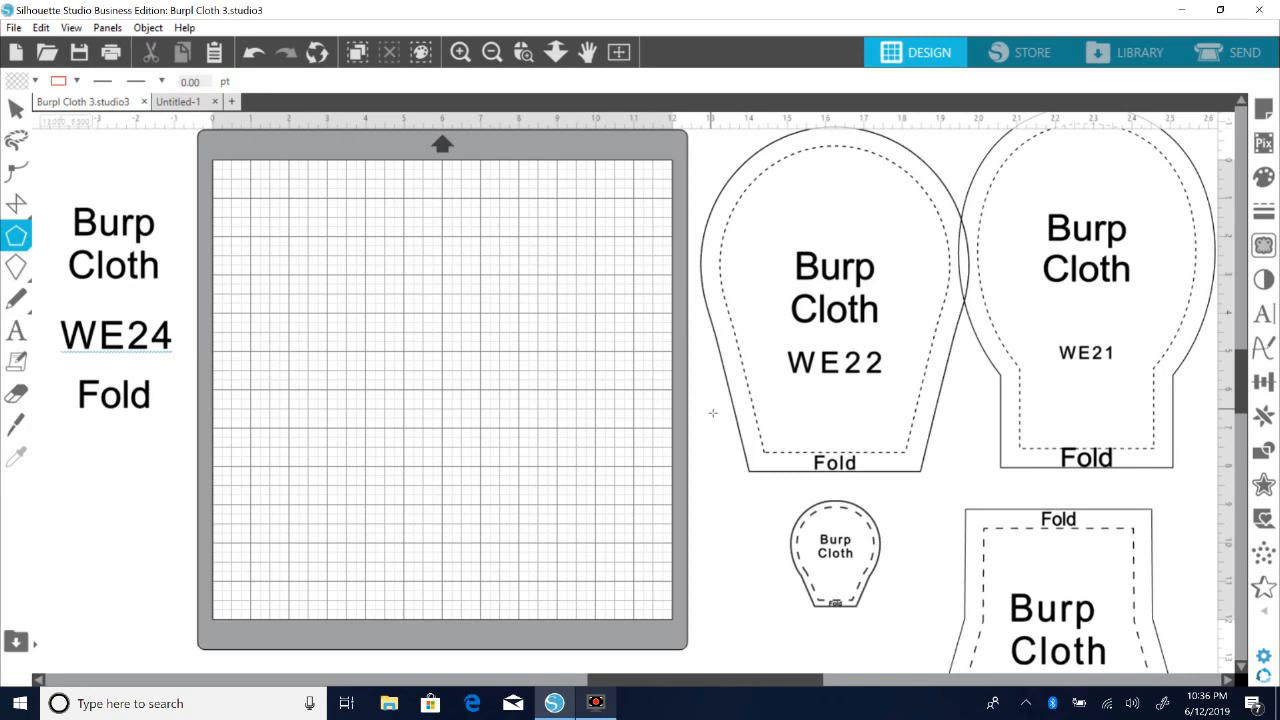
Step: Draw a regular pentagon about 8.23 in wide and 7.83 in high on the mat and give it a solid outline
{"action": "left_click", "coordinate": [22, 241]}
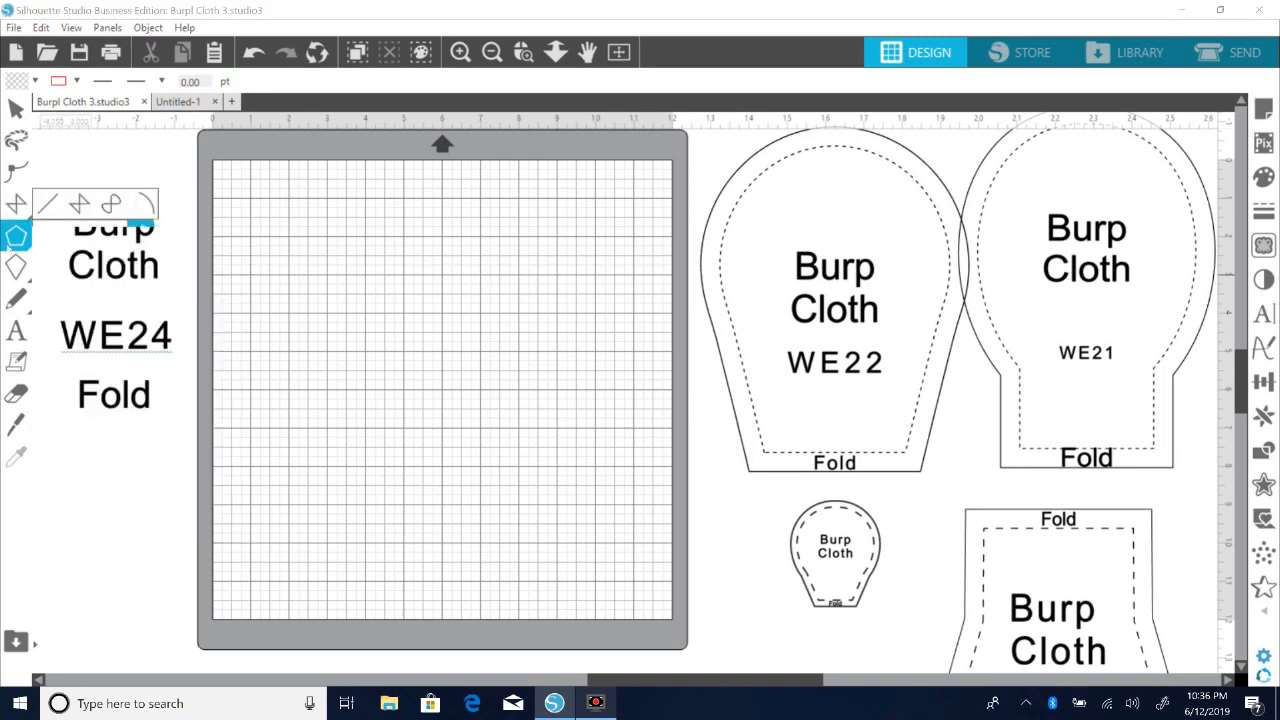
{"action": "mouse_move", "coordinate": [44, 238]}
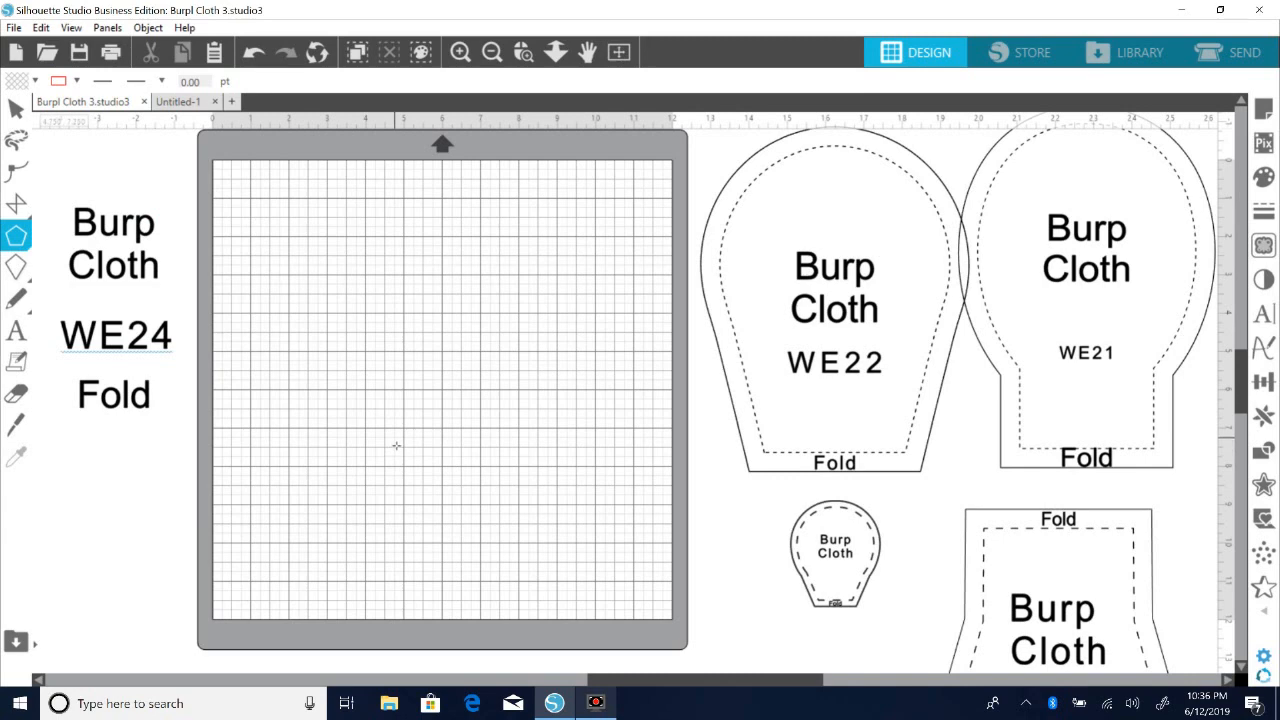
{"action": "left_click_drag", "start_coordinate": [391, 408], "coordinate": [391, 280]}
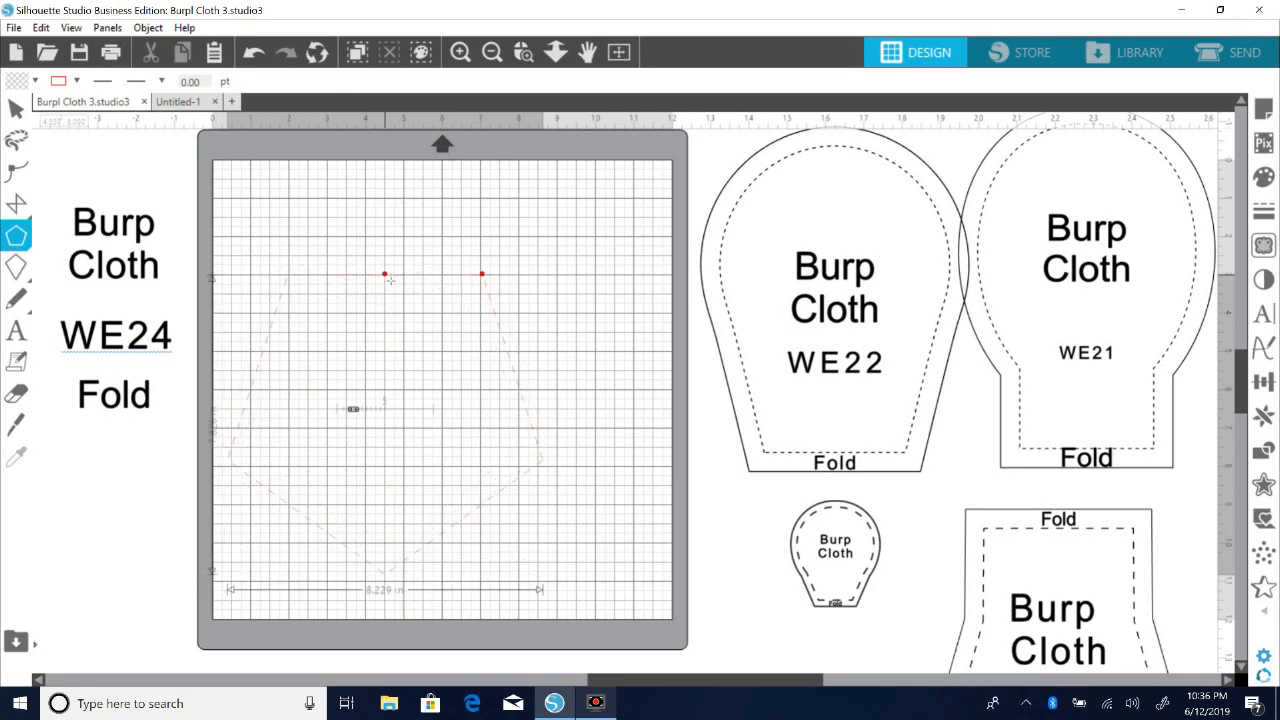
{"action": "left_click_drag", "start_coordinate": [390, 280], "coordinate": [386, 285]}
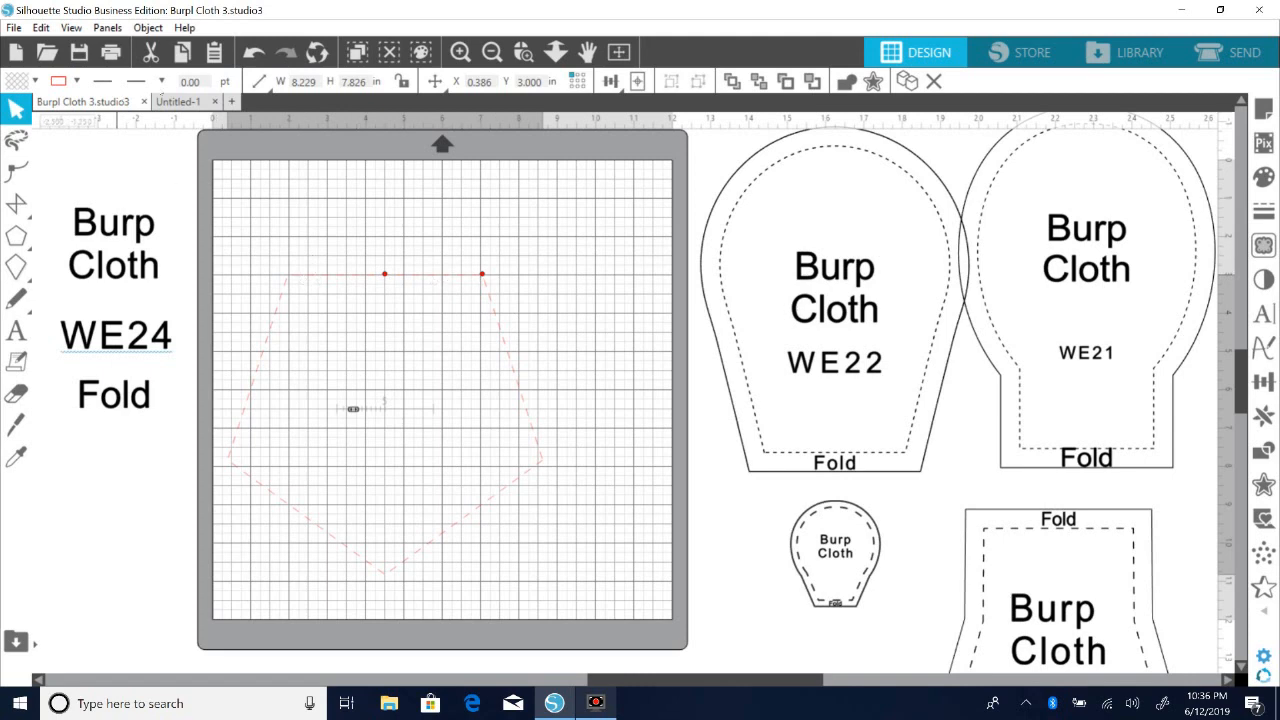
{"action": "left_click", "coordinate": [161, 81]}
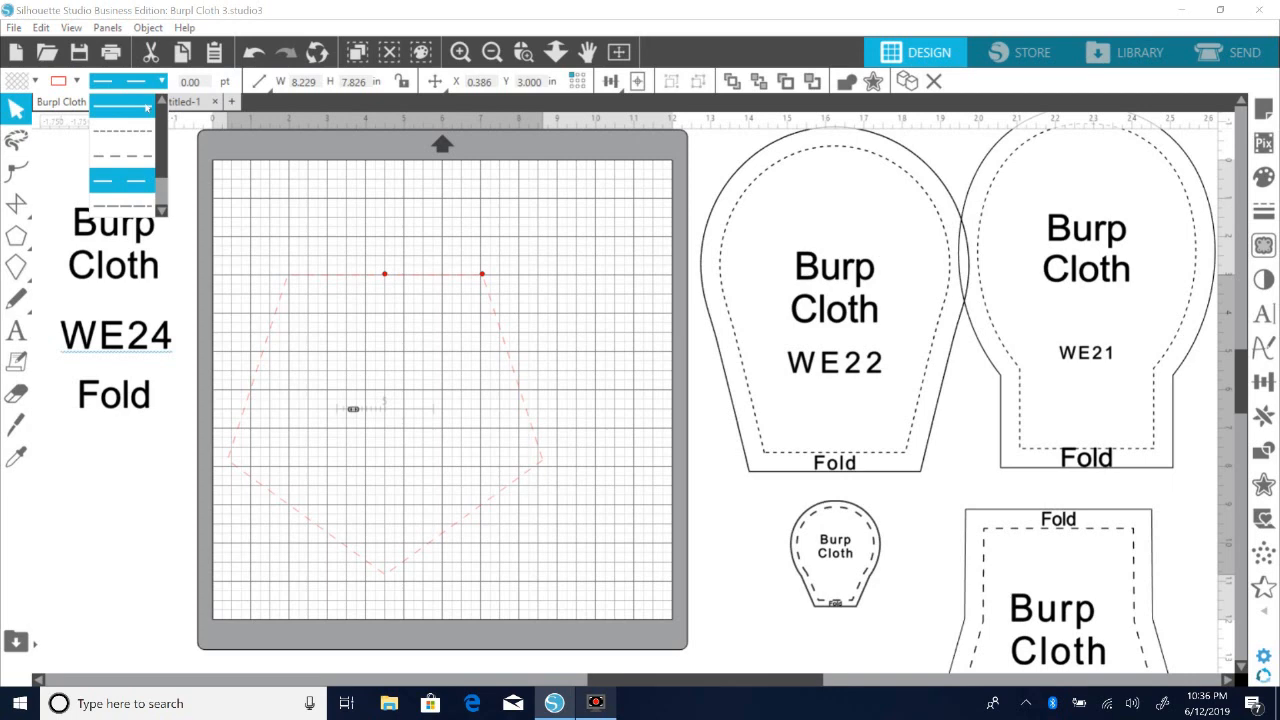
{"action": "left_click", "coordinate": [148, 106]}
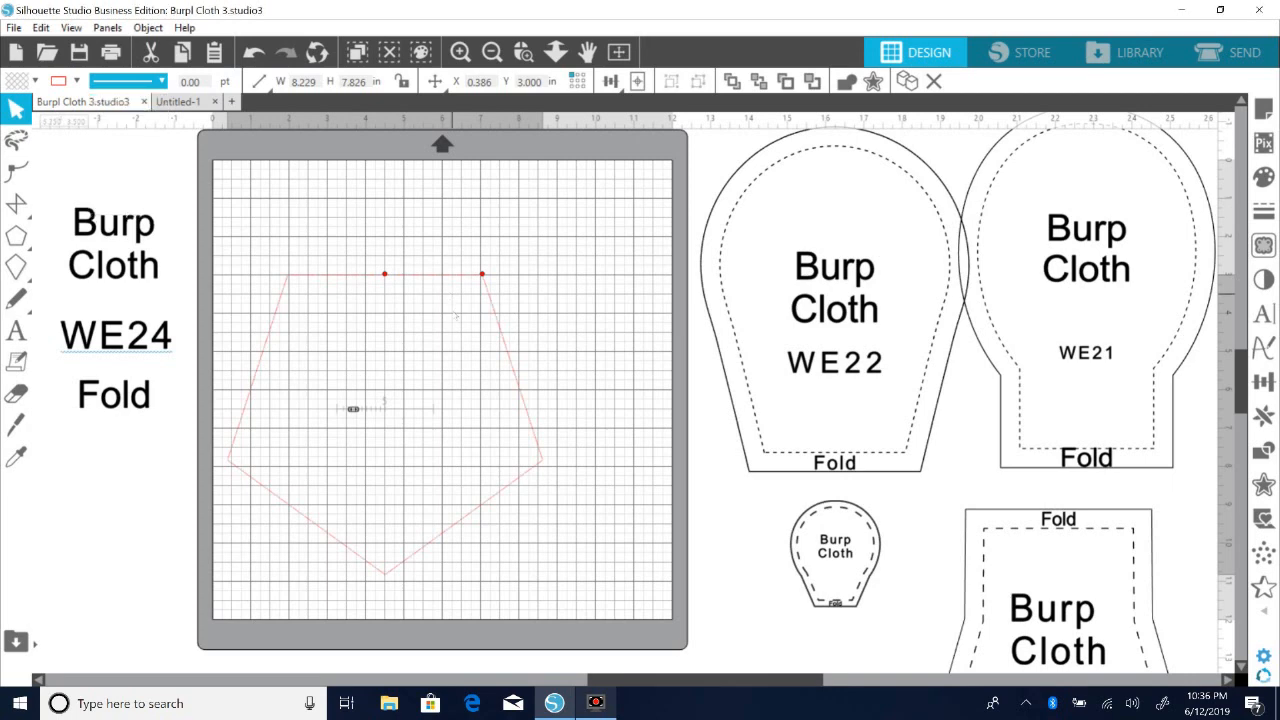
Step: Try a slight rotation and a six-sided version of the polygon, returning it to an upright pentagon
{"action": "left_click_drag", "start_coordinate": [385, 274], "coordinate": [387, 274]}
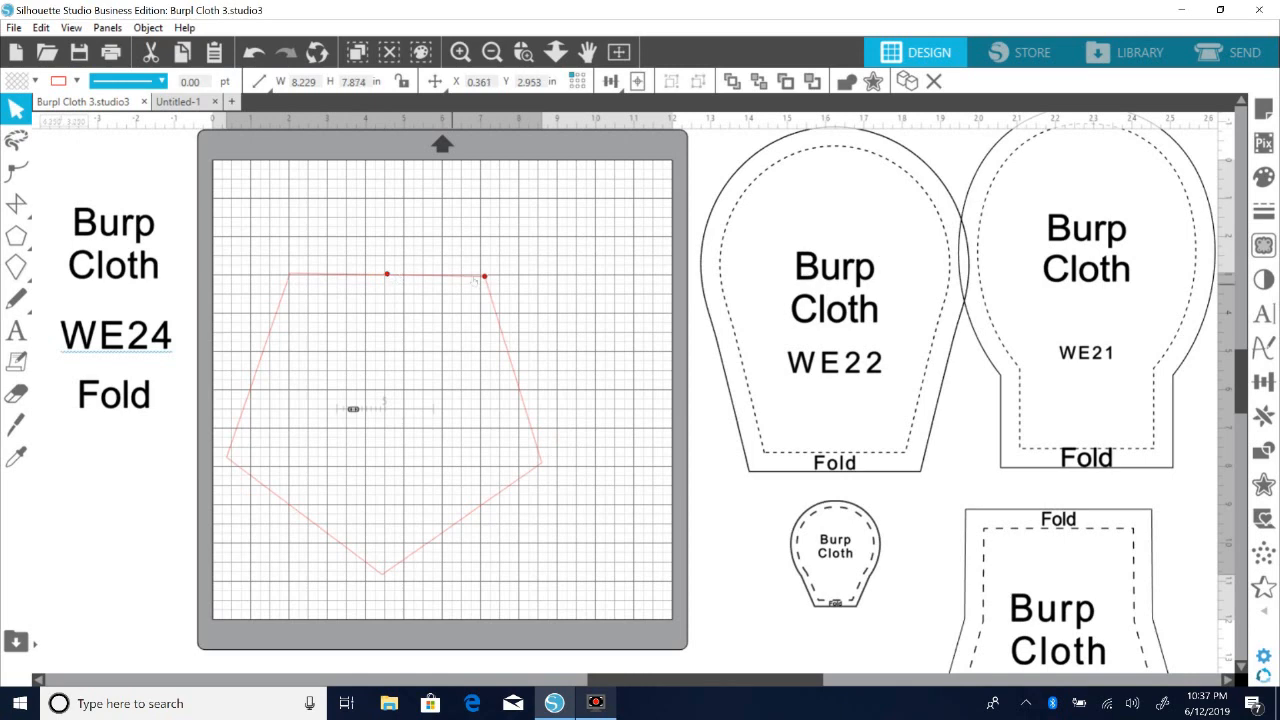
{"action": "left_click", "coordinate": [254, 52]}
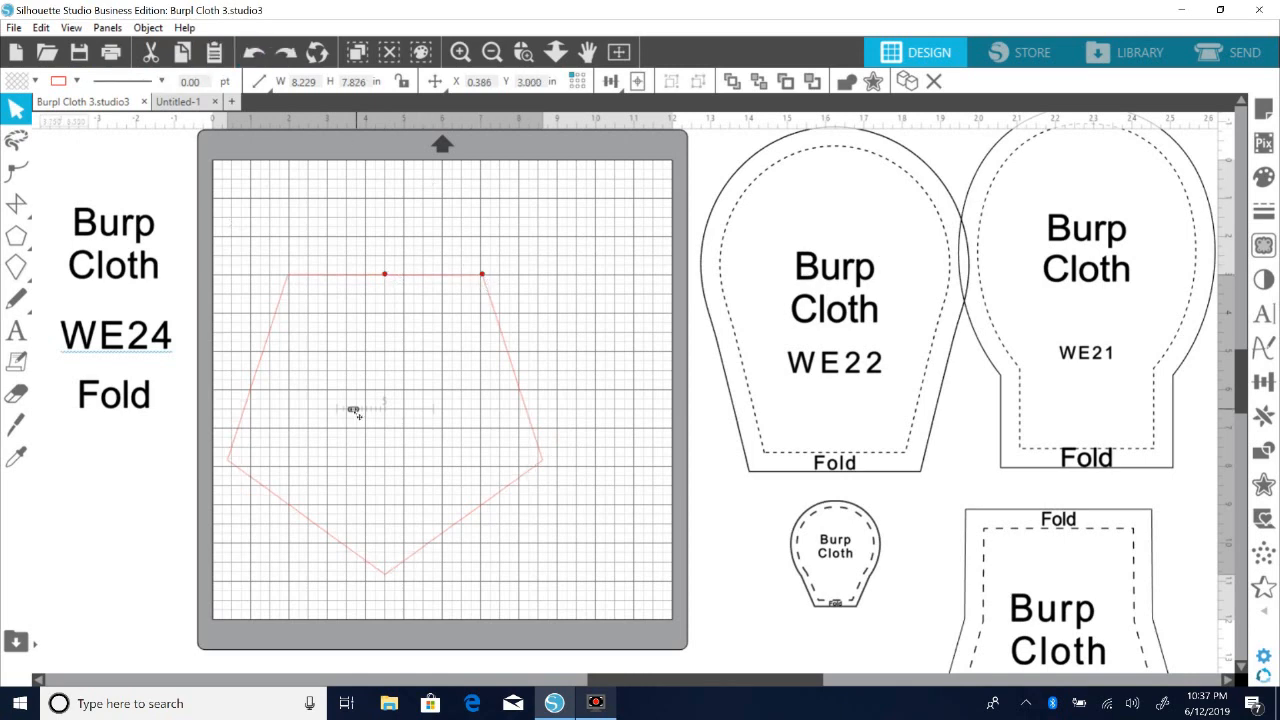
{"action": "mouse_move", "coordinate": [352, 412]}
{"action": "left_mouse_down"}
{"action": "mouse_move", "coordinate": [340, 411]}
{"action": "mouse_move", "coordinate": [368, 413]}
{"action": "mouse_move", "coordinate": [357, 409]}
{"action": "left_mouse_up"}
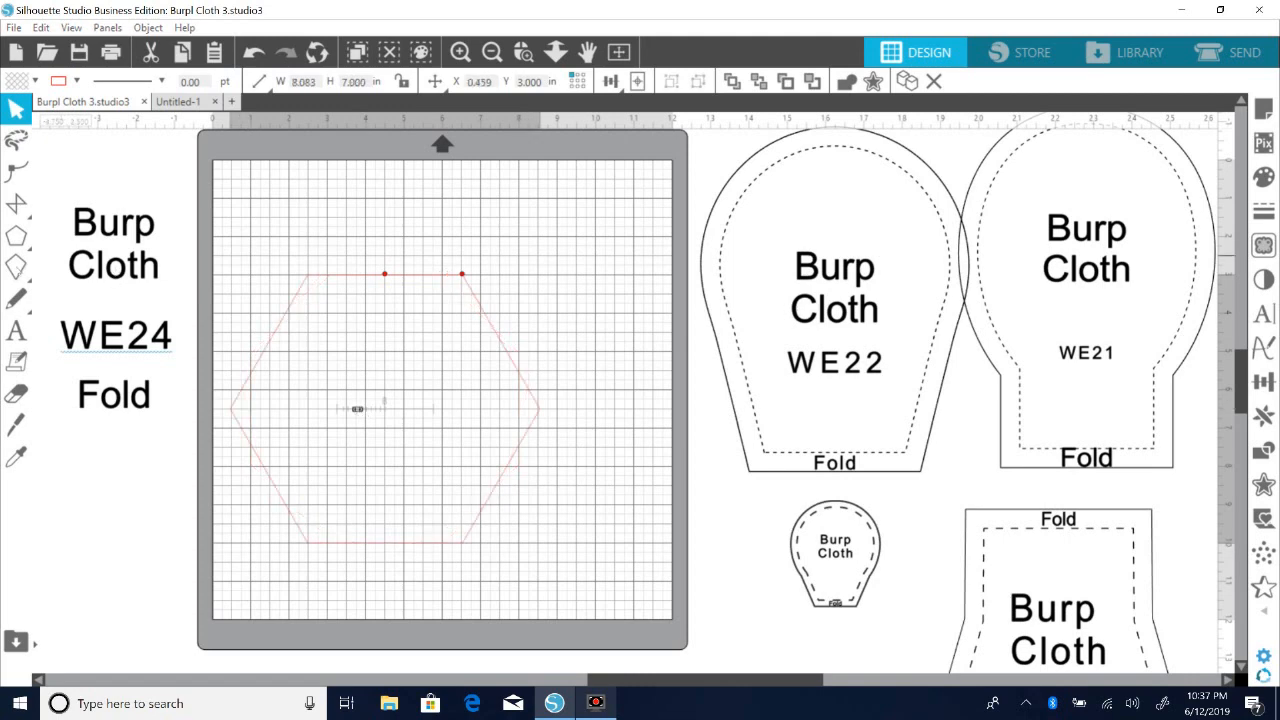
{"action": "left_click", "coordinate": [16, 265]}
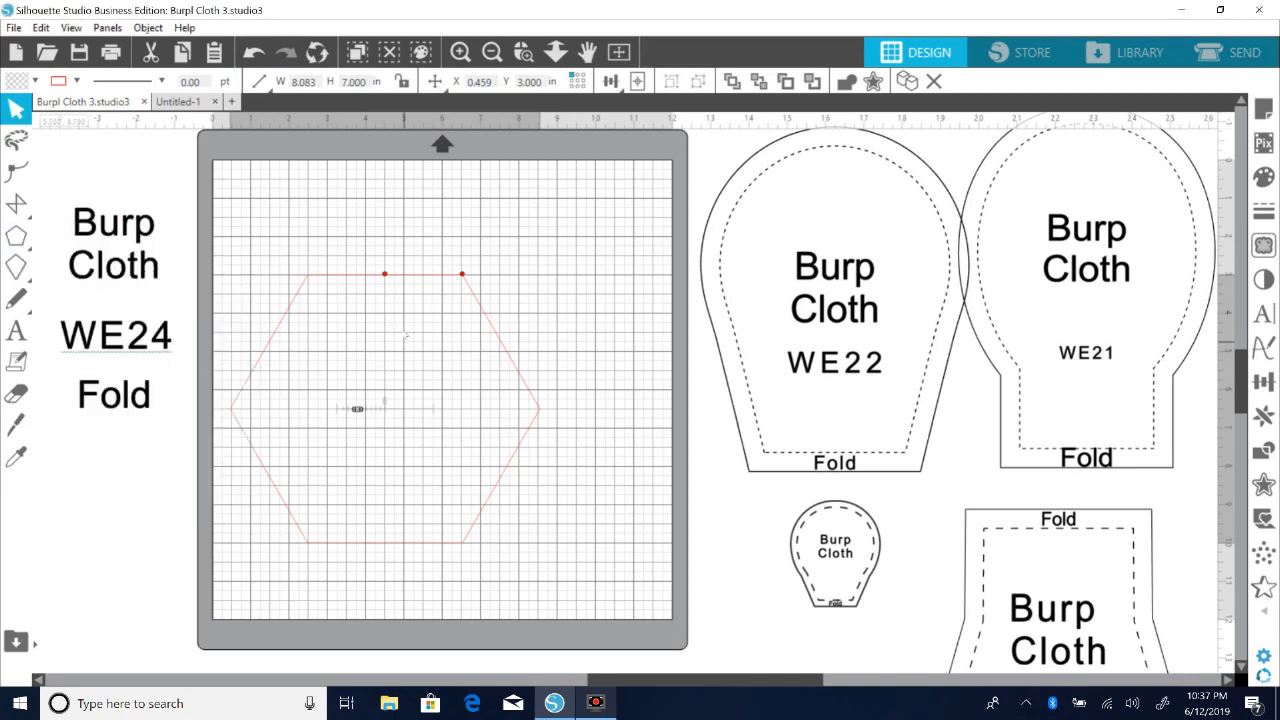
{"action": "left_click_drag", "start_coordinate": [359, 410], "coordinate": [355, 411]}
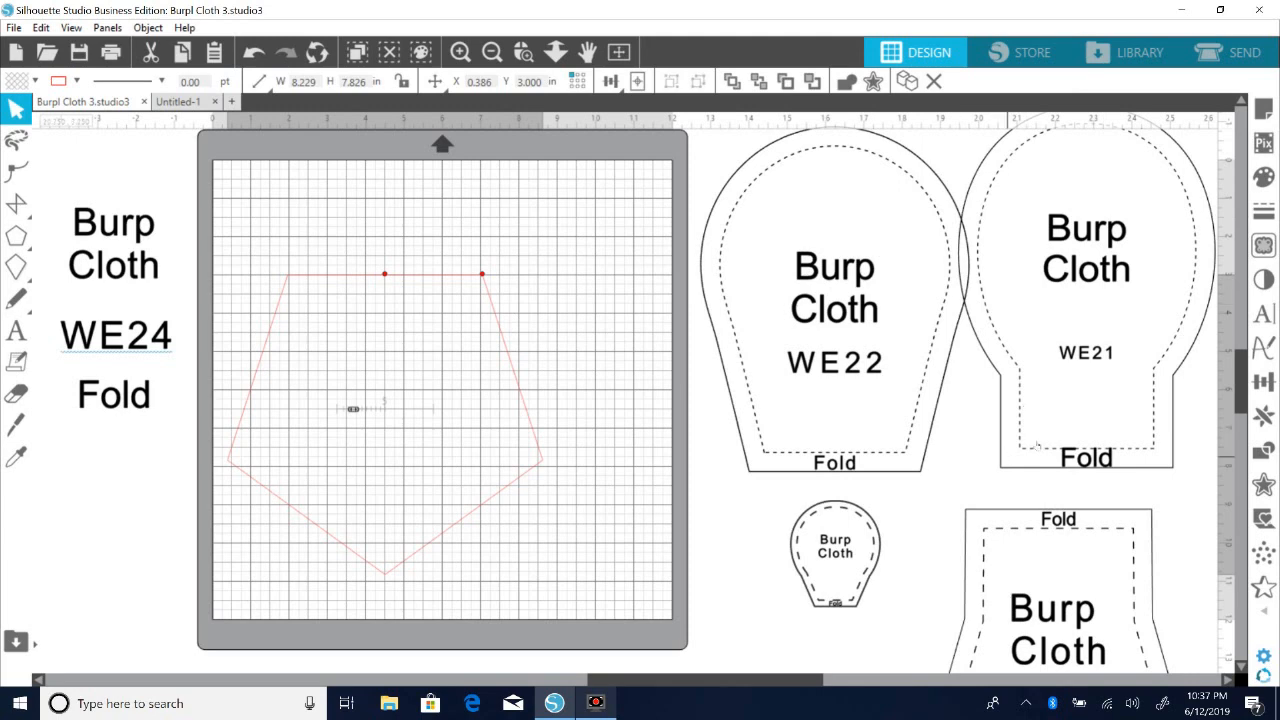
Step: Move the WE23 template up until its fold edge meets the fold edge of WE21
{"action": "left_click_drag", "start_coordinate": [1034, 506], "coordinate": [1026, 463]}
{"action": "left_click", "coordinate": [372, 580]}
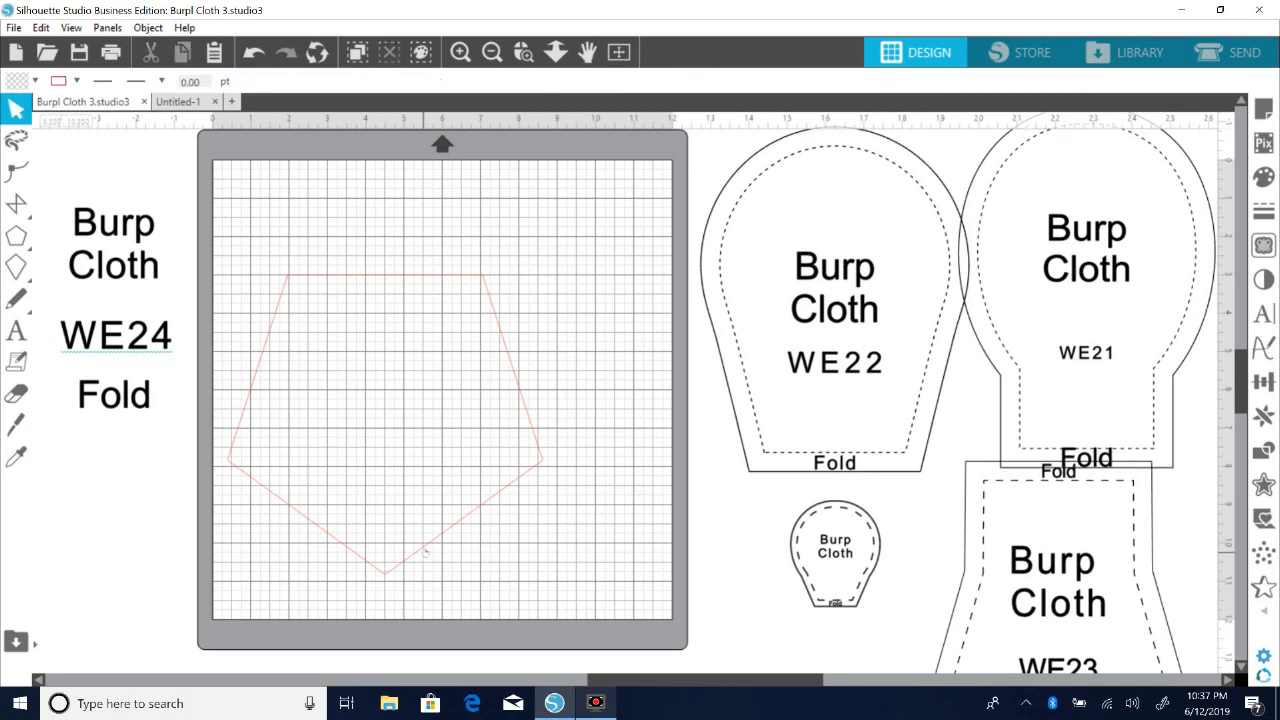
Step: Move the pentagon to X 0.886 in, Y 3.750 in and convert it to a path
{"action": "left_click_drag", "start_coordinate": [531, 473], "coordinate": [550, 504]}
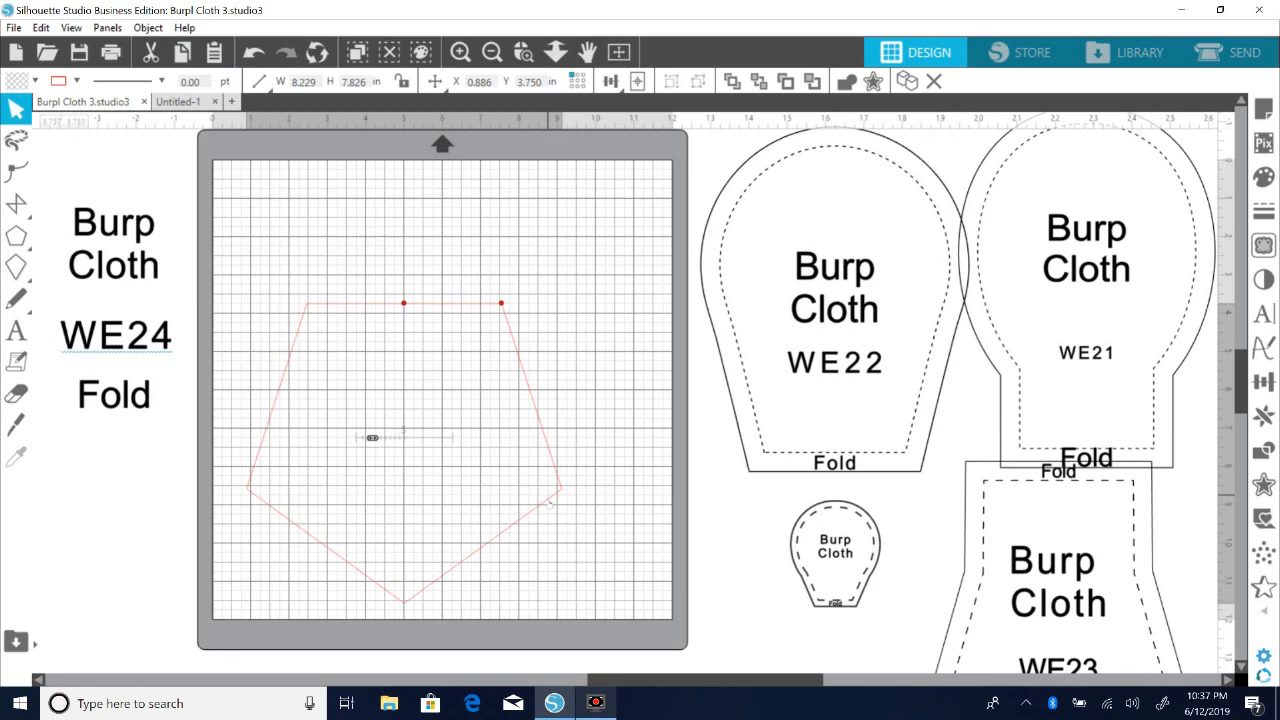
{"action": "right_click", "coordinate": [544, 432]}
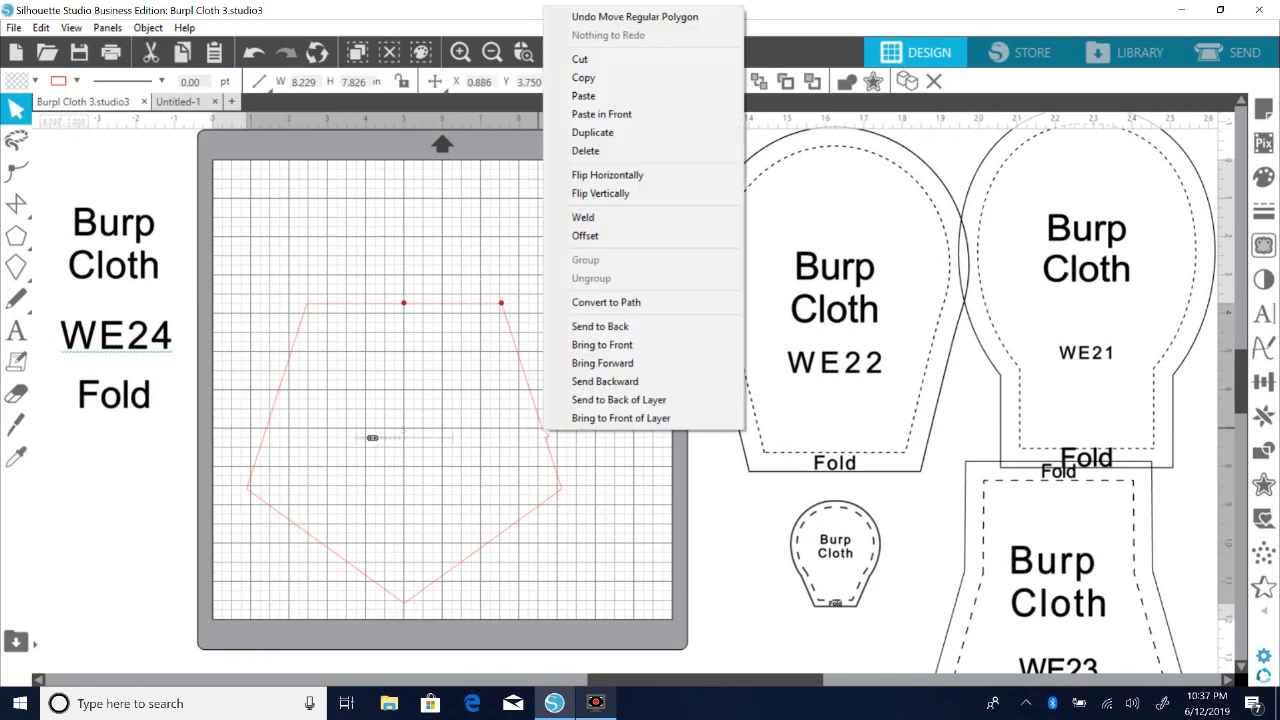
{"action": "left_click", "coordinate": [607, 302]}
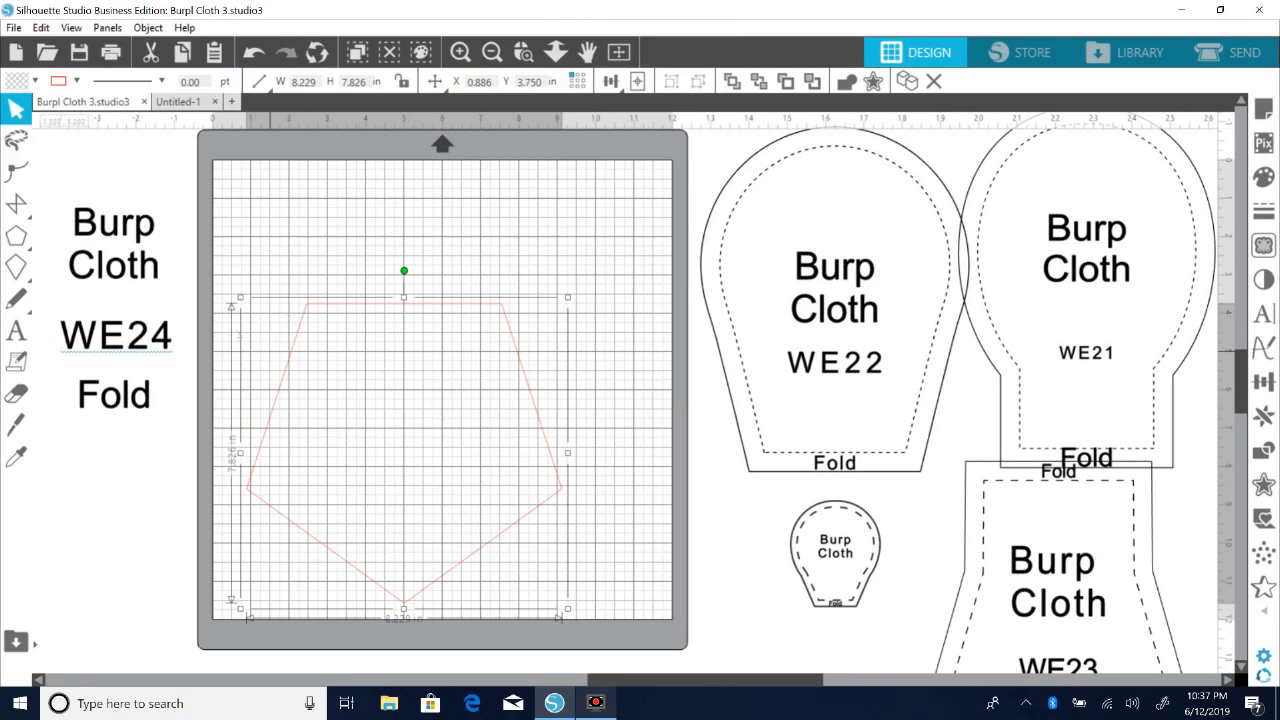
Step: Reposition the pentagon path on the mat at X 1.886 in, Y 3.500 in
{"action": "left_click", "coordinate": [16, 268]}
{"action": "left_click_drag", "start_coordinate": [276, 418], "coordinate": [280, 409]}
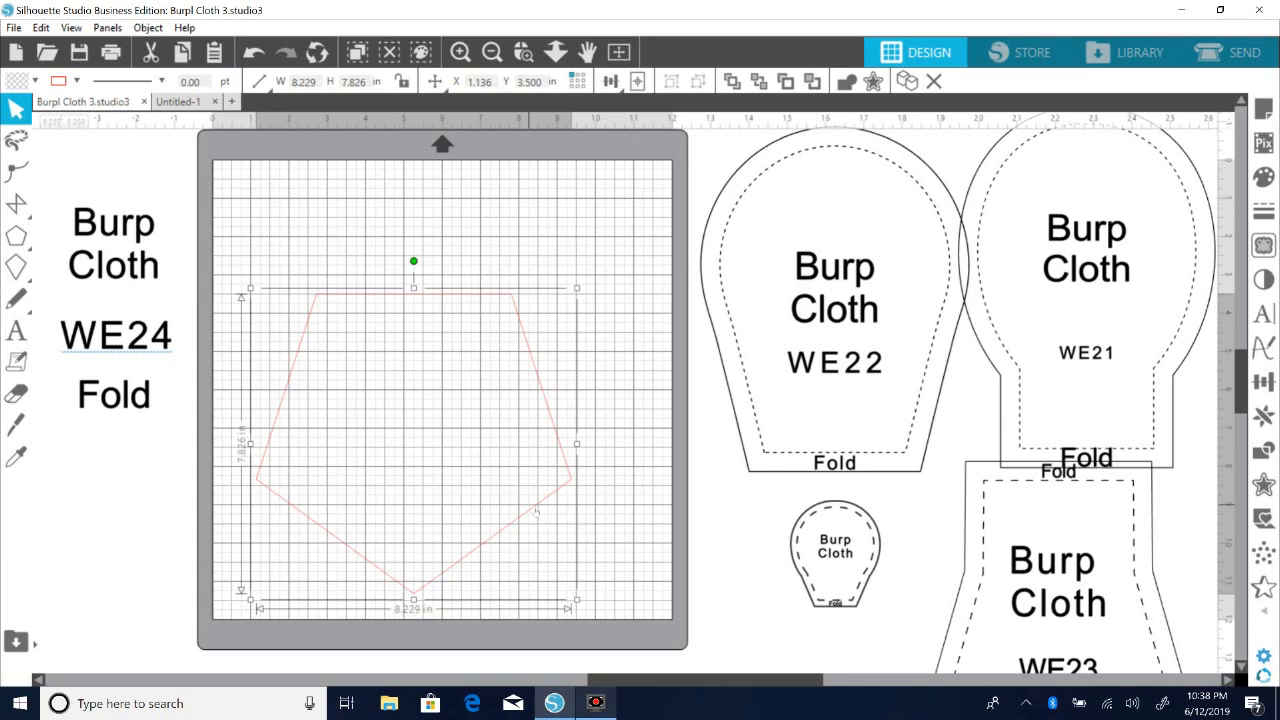
{"action": "left_click_drag", "start_coordinate": [536, 511], "coordinate": [507, 507]}
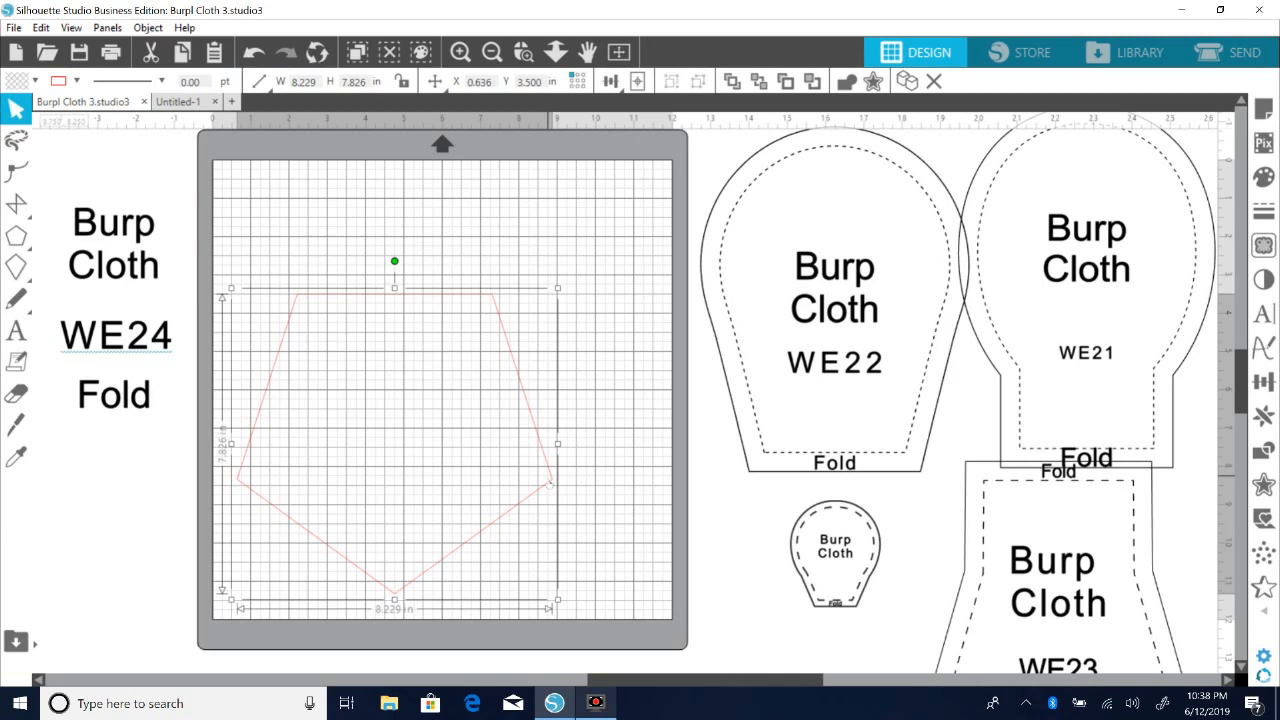
{"action": "left_click_drag", "start_coordinate": [541, 494], "coordinate": [590, 488]}
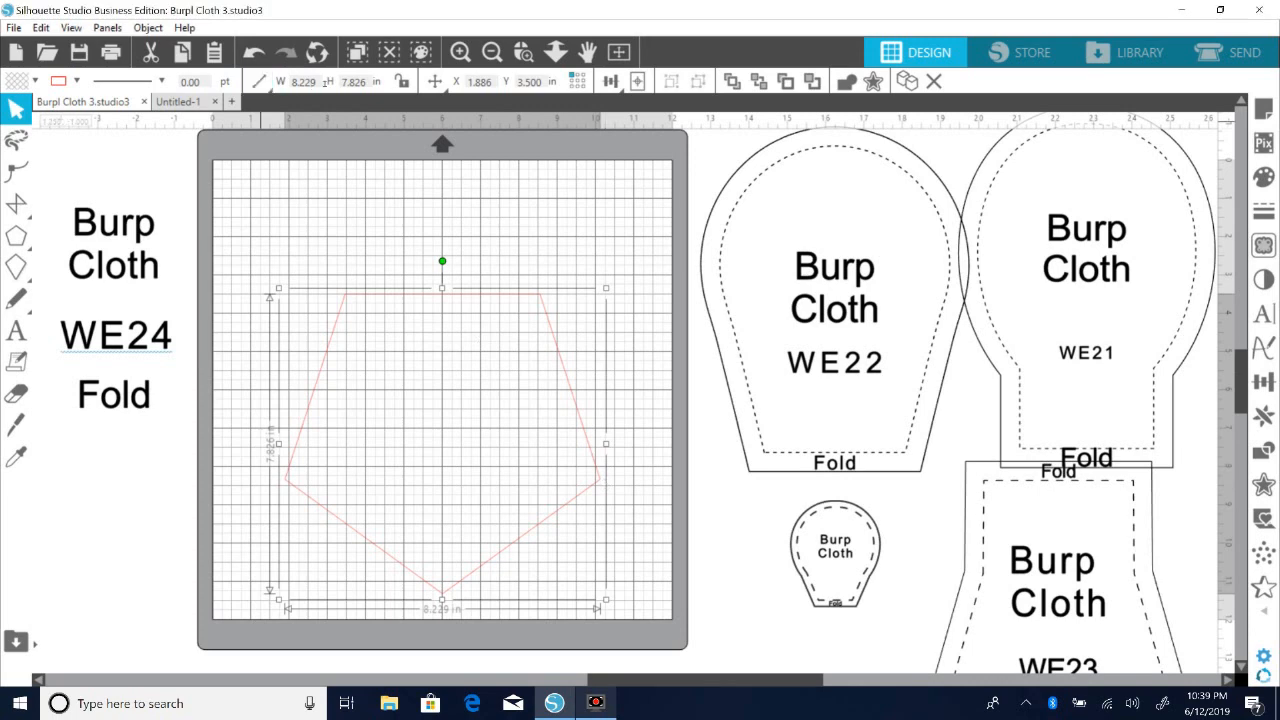
Step: Scale the pentagon proportionally to a width of 7.5 in and move it to X 1.750 in, Y 4.097 in
{"action": "left_click", "coordinate": [404, 82]}
{"action": "left_click", "coordinate": [316, 80]}
{"action": "type", "text": "7.5"}
{"action": "key", "text": "Return"}
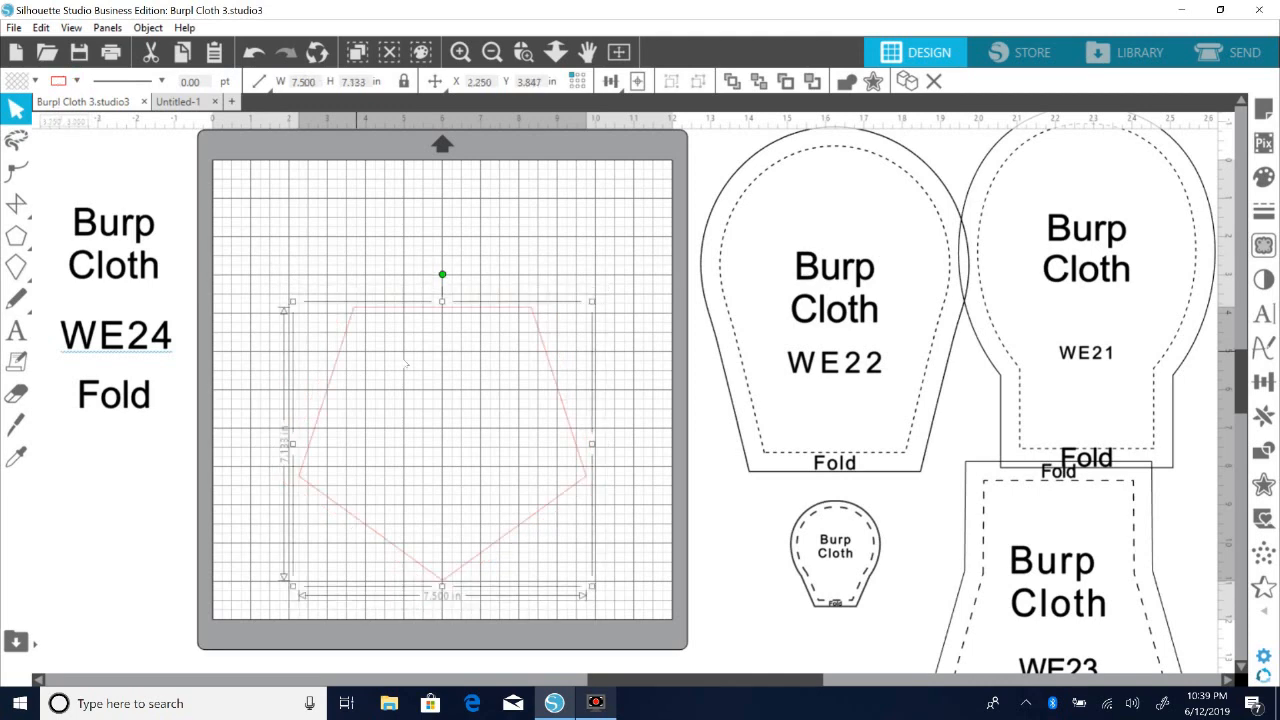
{"action": "left_click_drag", "start_coordinate": [565, 420], "coordinate": [546, 430]}
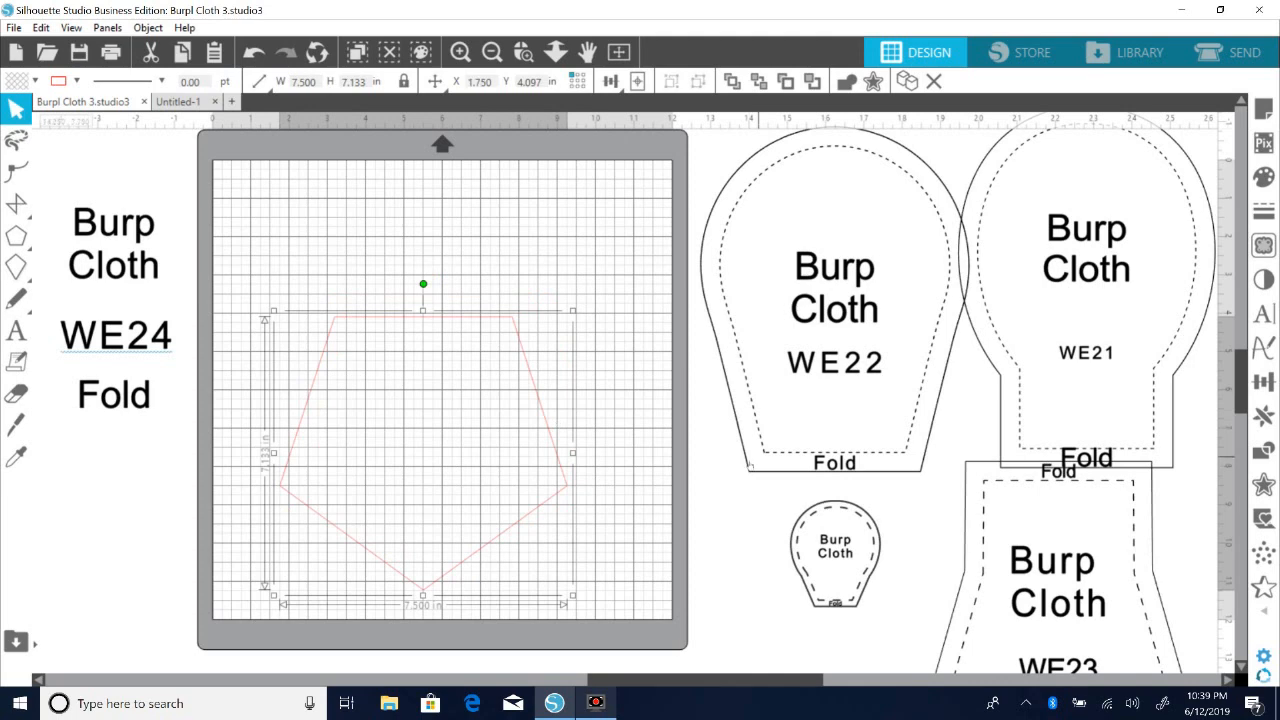
Step: Shift the WE22 template slightly down and move the WE21 template to X 19.721 in, Y 0.000 in
{"action": "left_click_drag", "start_coordinate": [737, 417], "coordinate": [738, 427]}
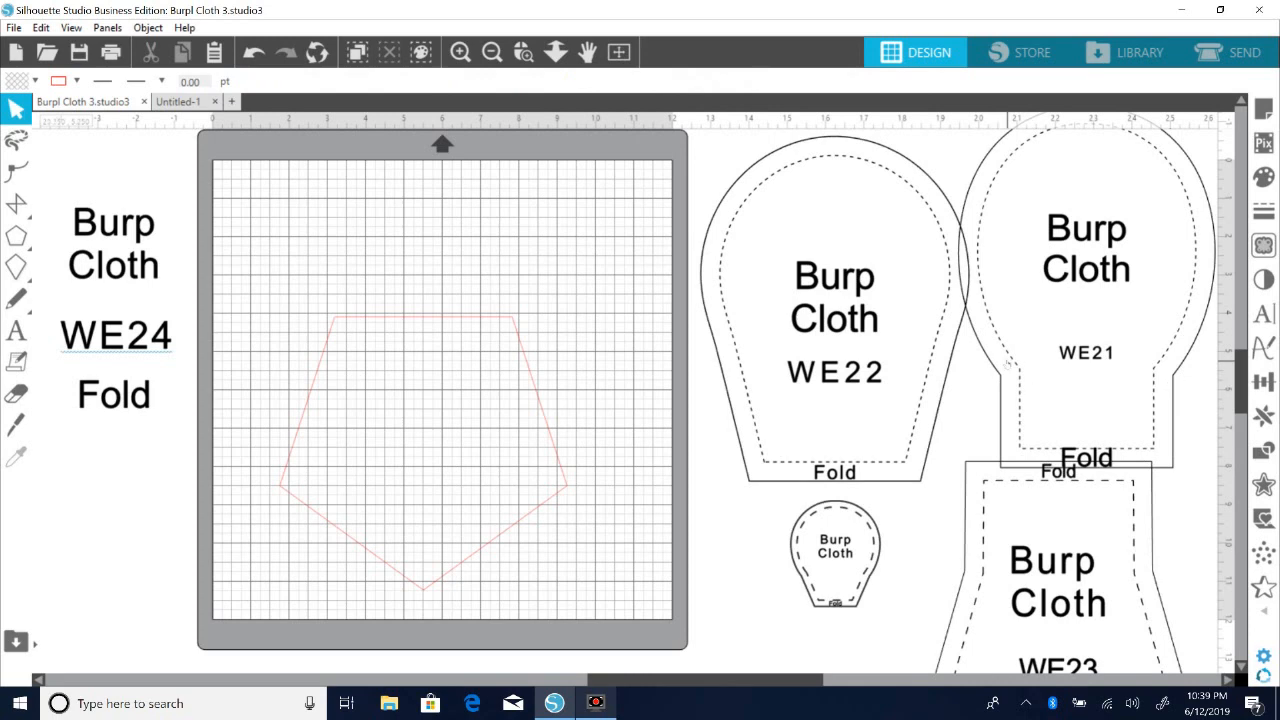
{"action": "mouse_move", "coordinate": [985, 247]}
{"action": "left_mouse_down"}
{"action": "mouse_move", "coordinate": [995, 277]}
{"action": "mouse_move", "coordinate": [991, 223]}
{"action": "mouse_move", "coordinate": [996, 249]}
{"action": "left_mouse_up"}
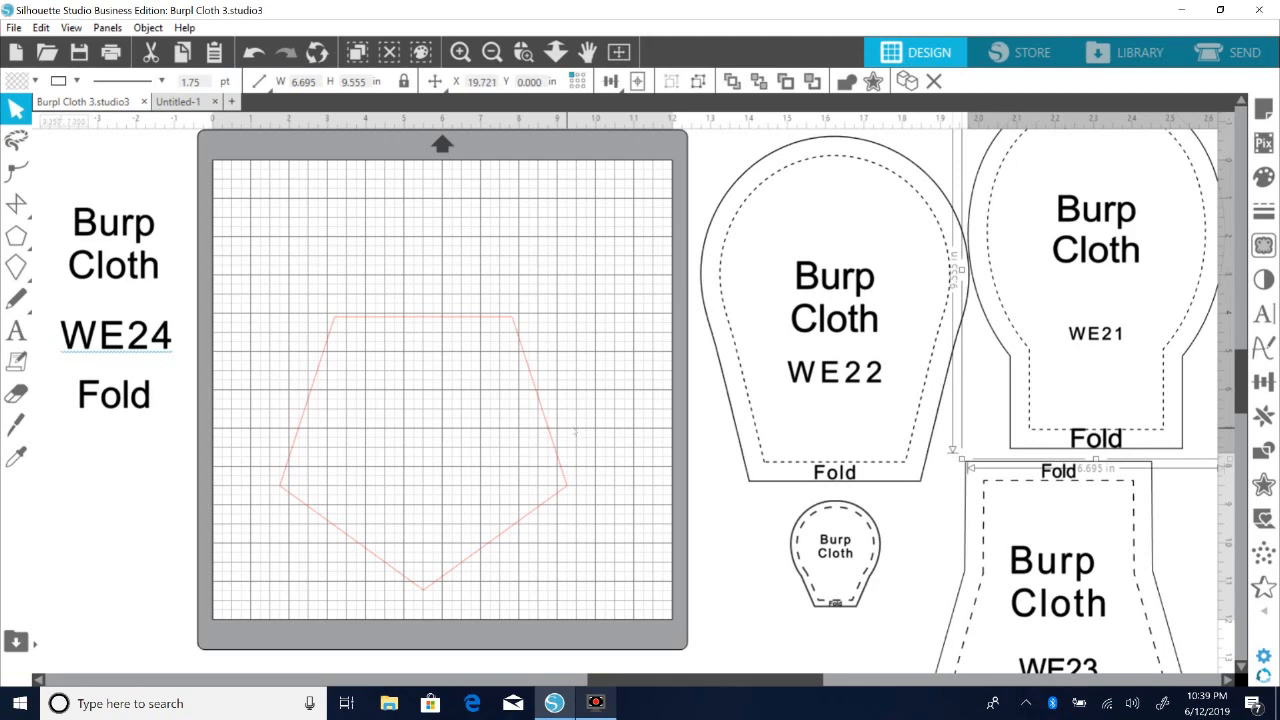
Step: Move the pentagon slightly down and to the left on the mat and deselect it
{"action": "left_click", "coordinate": [453, 321]}
{"action": "left_click_drag", "start_coordinate": [453, 321], "coordinate": [449, 340]}
{"action": "left_click", "coordinate": [490, 470]}
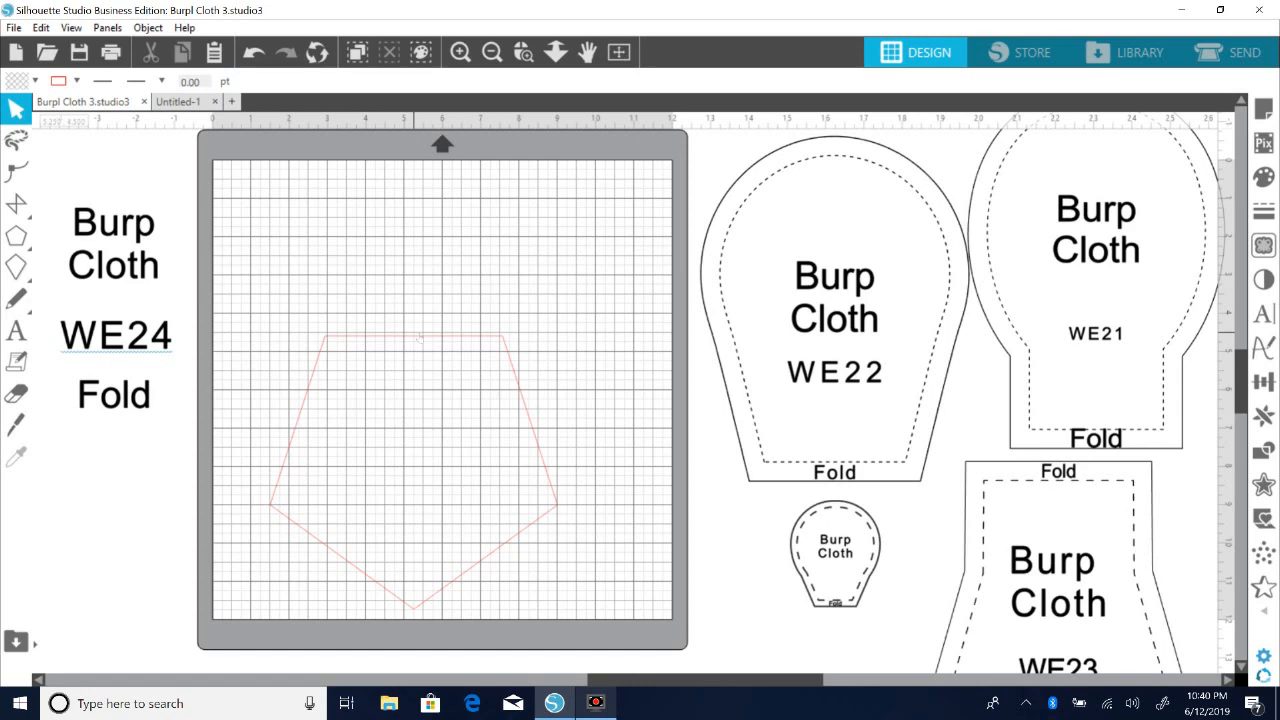
Step: Draw a rectangle about 4.75 in wide and 1.5 in high above the pentagon and give it a solid line style
{"action": "left_click", "coordinate": [44, 247]}
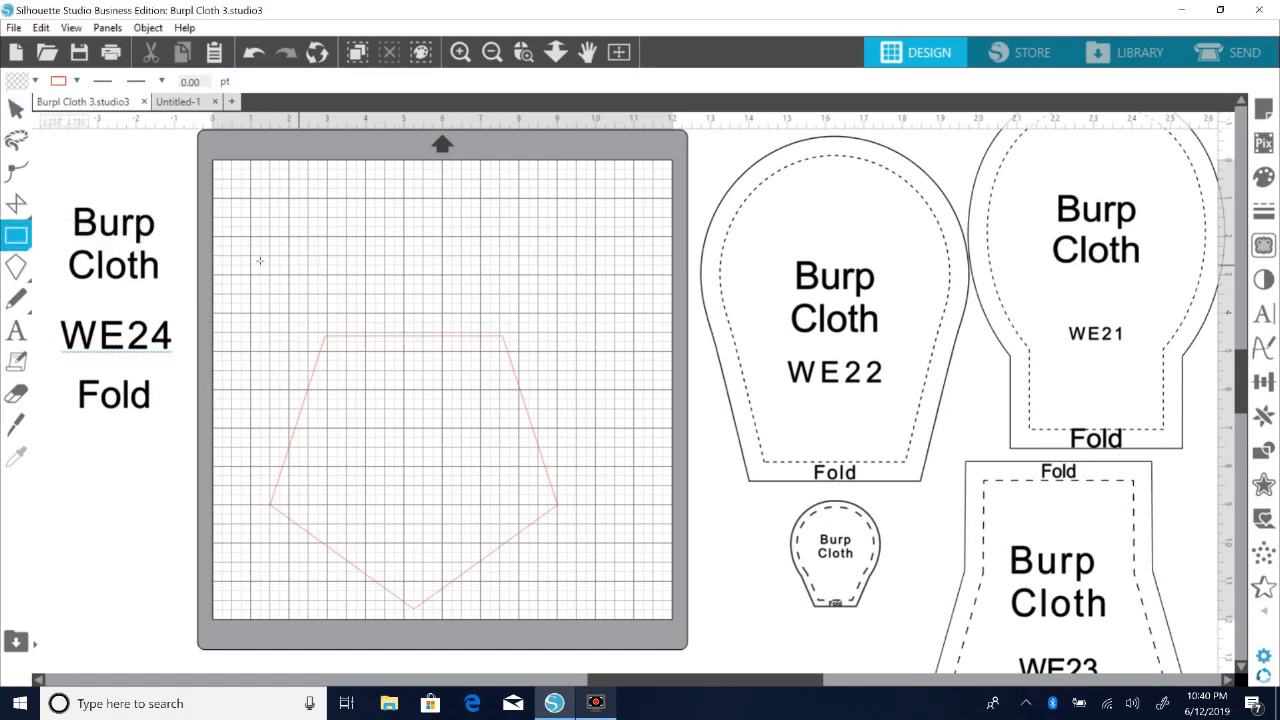
{"action": "left_click_drag", "start_coordinate": [269, 261], "coordinate": [443, 313]}
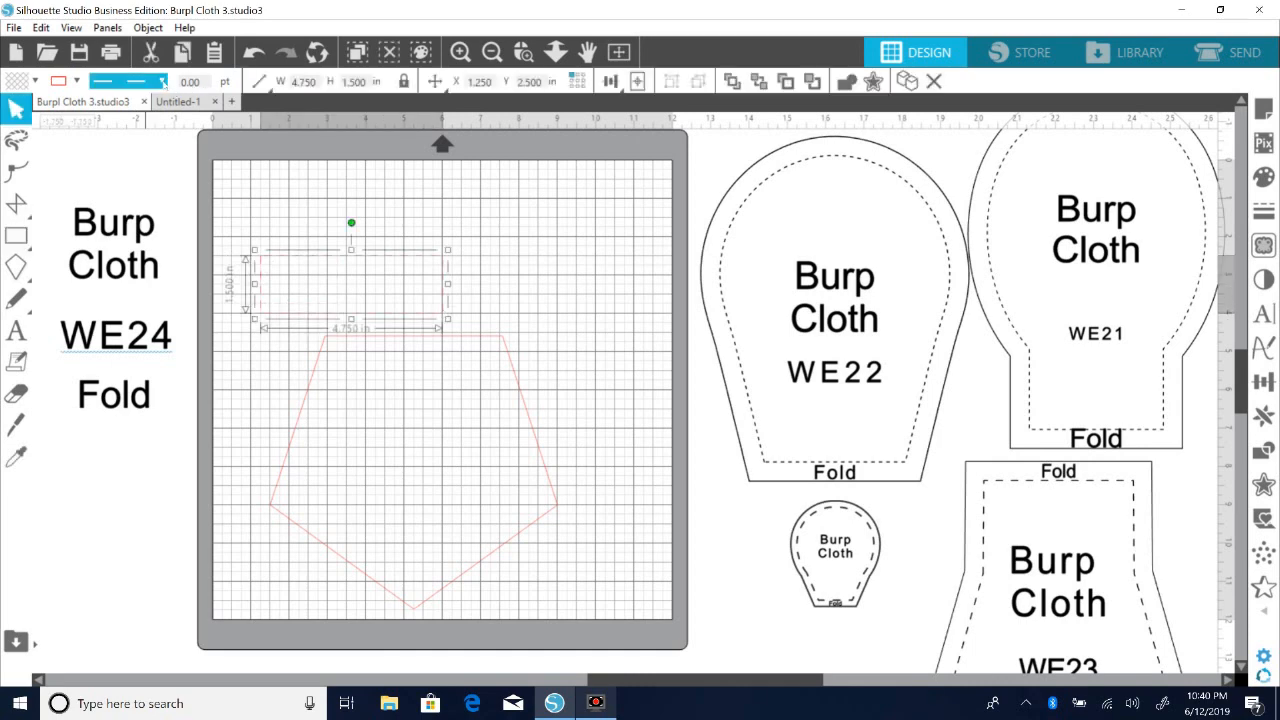
{"action": "left_click", "coordinate": [163, 81]}
{"action": "left_click", "coordinate": [125, 101]}
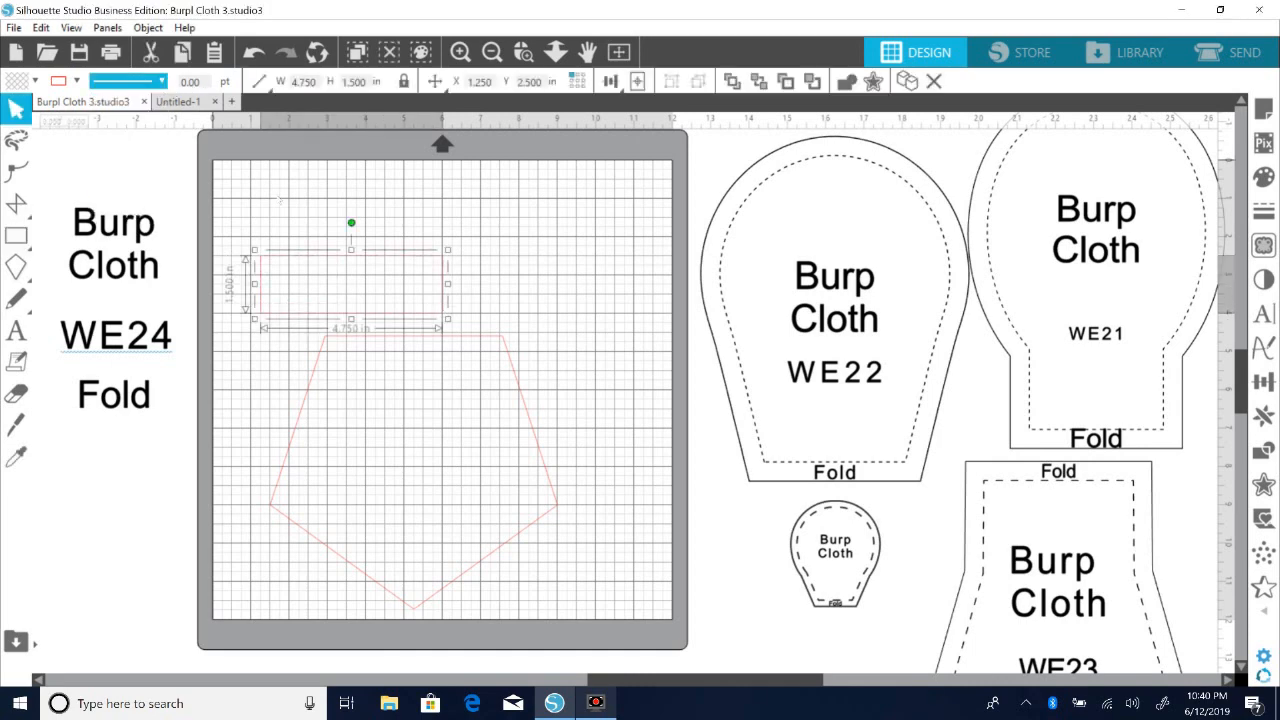
Step: Move the rectangle to X 2.500 in, Y 2.500 in and scale it proportionally to a width of 4.00 in
{"action": "left_click", "coordinate": [462, 275]}
{"action": "left_click_drag", "start_coordinate": [443, 290], "coordinate": [491, 290]}
{"action": "left_click", "coordinate": [480, 272]}
{"action": "left_click", "coordinate": [478, 256]}
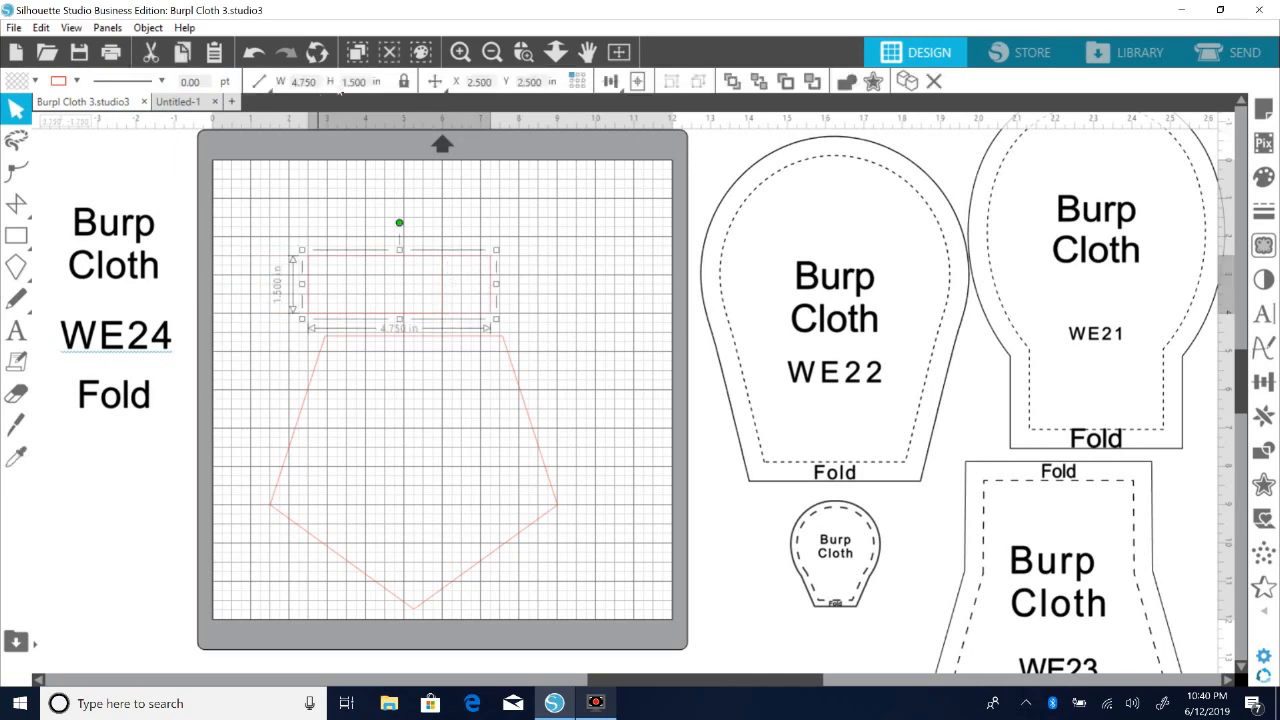
{"action": "left_click", "coordinate": [292, 84]}
{"action": "type", "text": "4.00"}
{"action": "key", "text": "Return"}
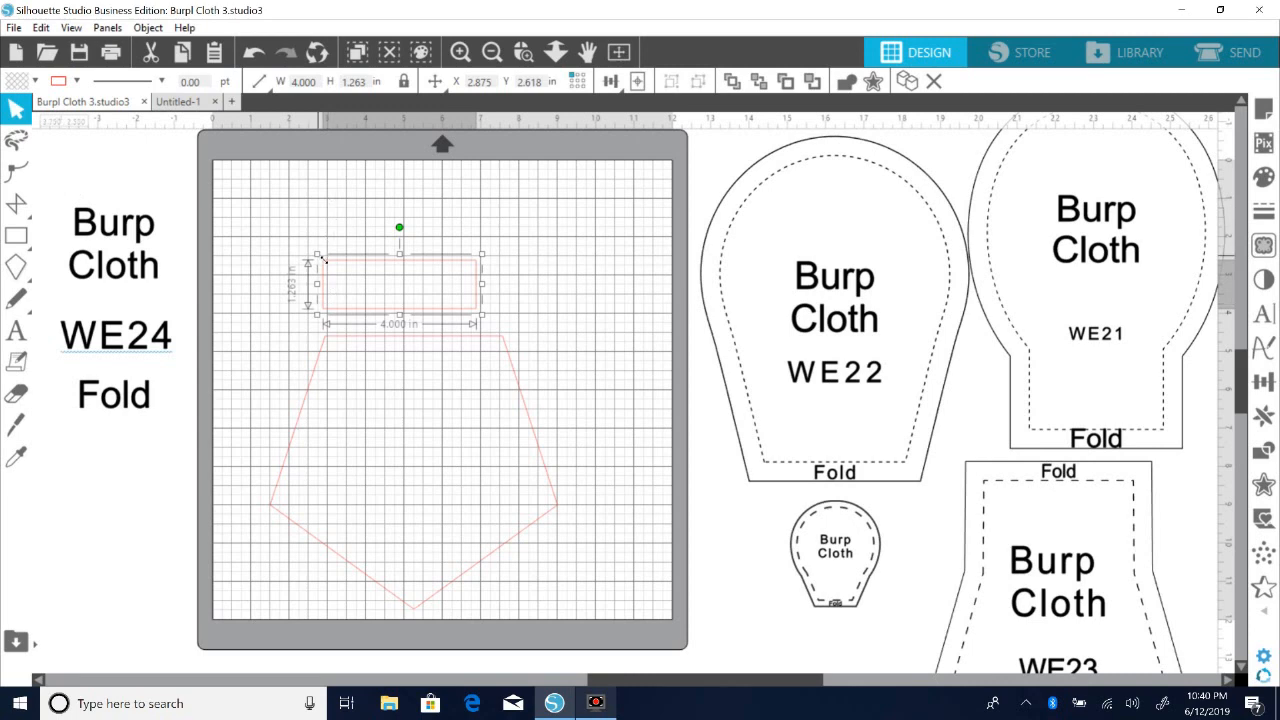
Step: Reposition the rectangle above the pentagon's flat edge at X 3.288 in, Y 1.868 in
{"action": "left_click_drag", "start_coordinate": [335, 261], "coordinate": [340, 271]}
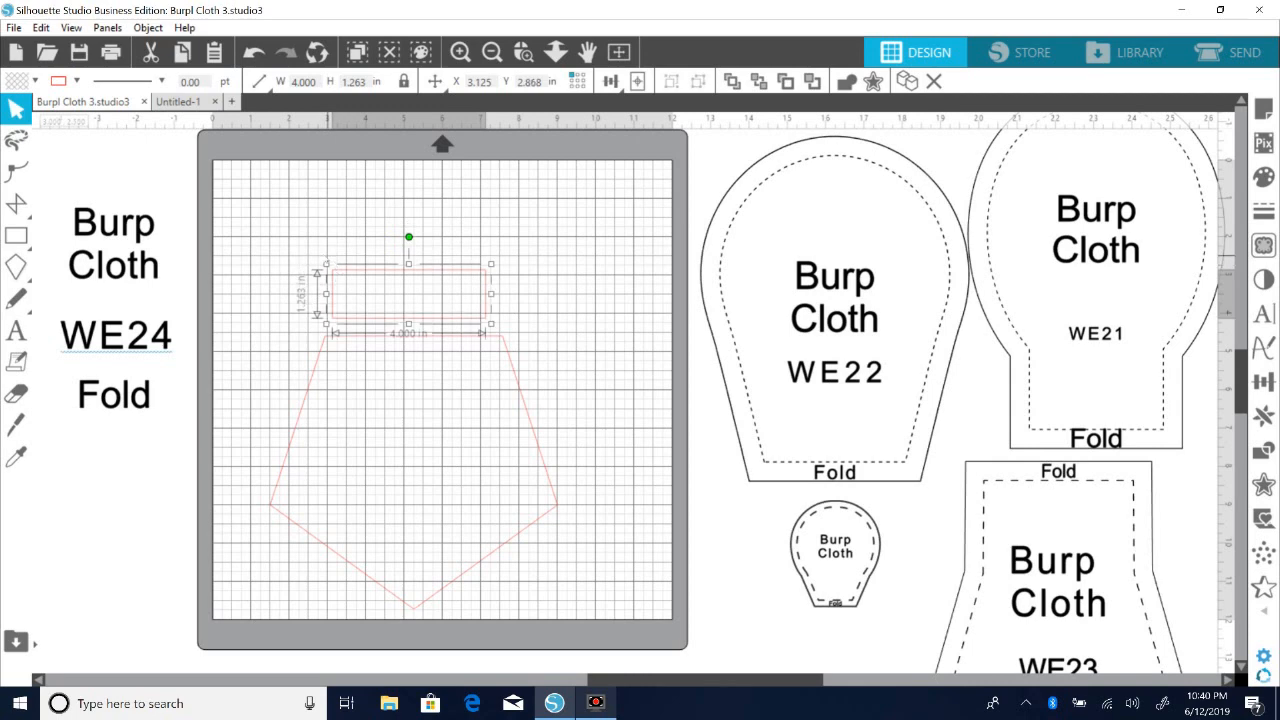
{"action": "left_click_drag", "start_coordinate": [346, 322], "coordinate": [329, 330]}
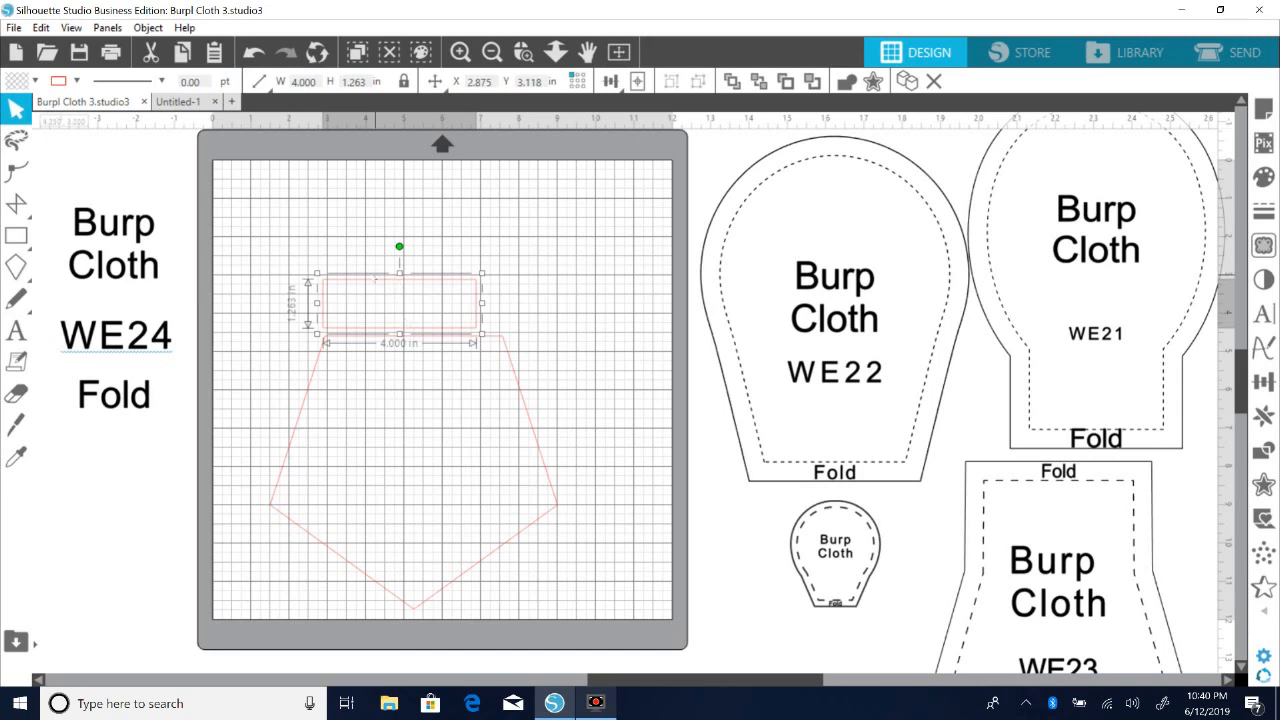
{"action": "left_click_drag", "start_coordinate": [375, 280], "coordinate": [391, 282]}
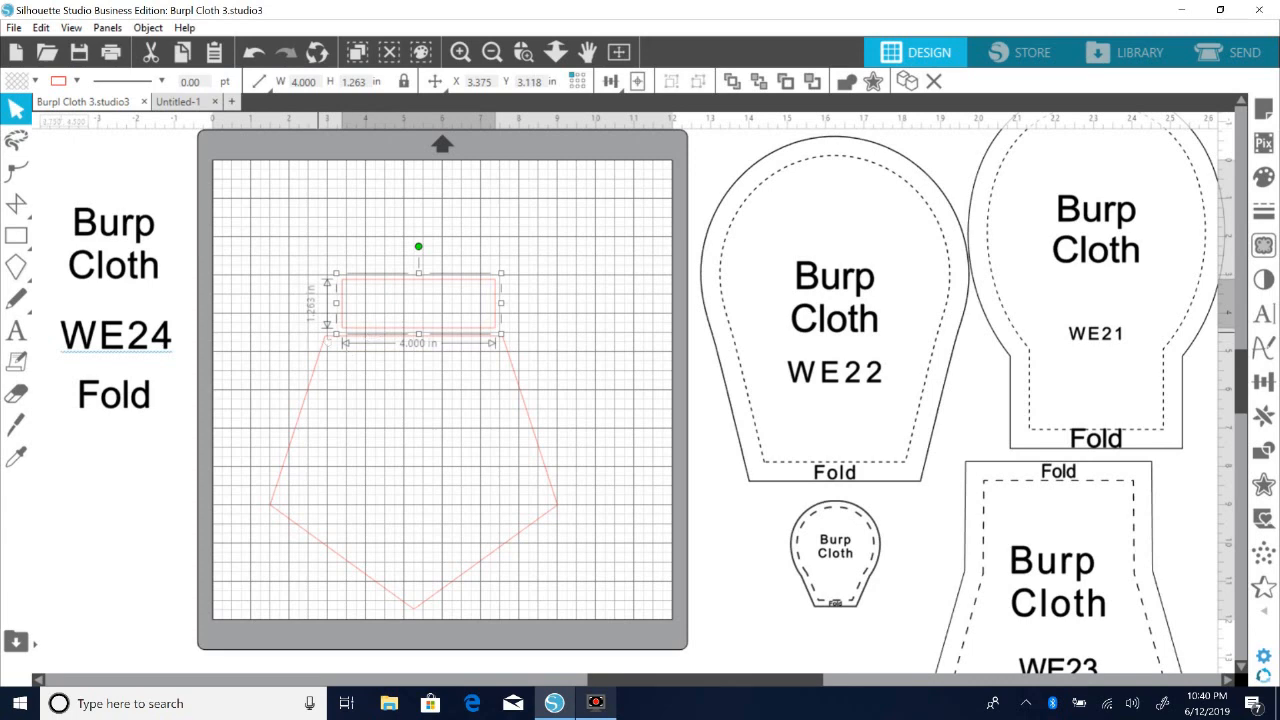
{"action": "left_click_drag", "start_coordinate": [384, 333], "coordinate": [381, 287]}
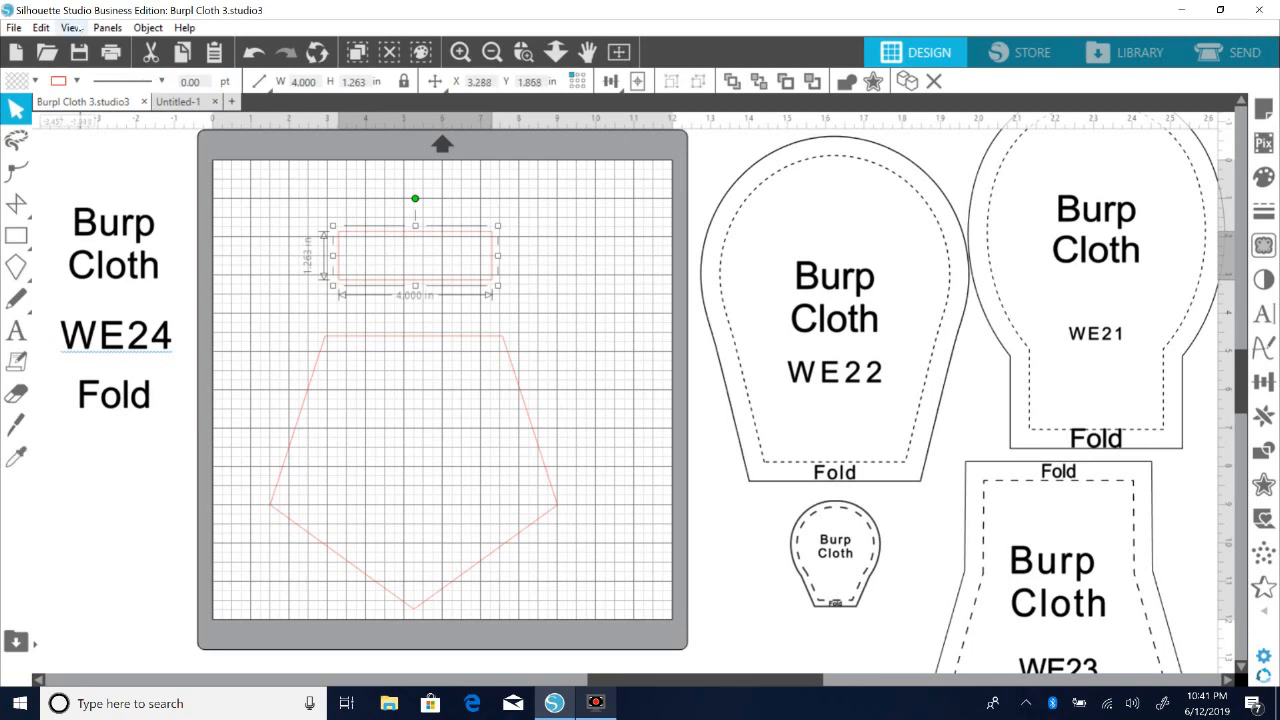
Step: Check the snap-to-grid setting and nudge the rectangle closer to the pentagon's flat edge
{"action": "left_click", "coordinate": [72, 28]}
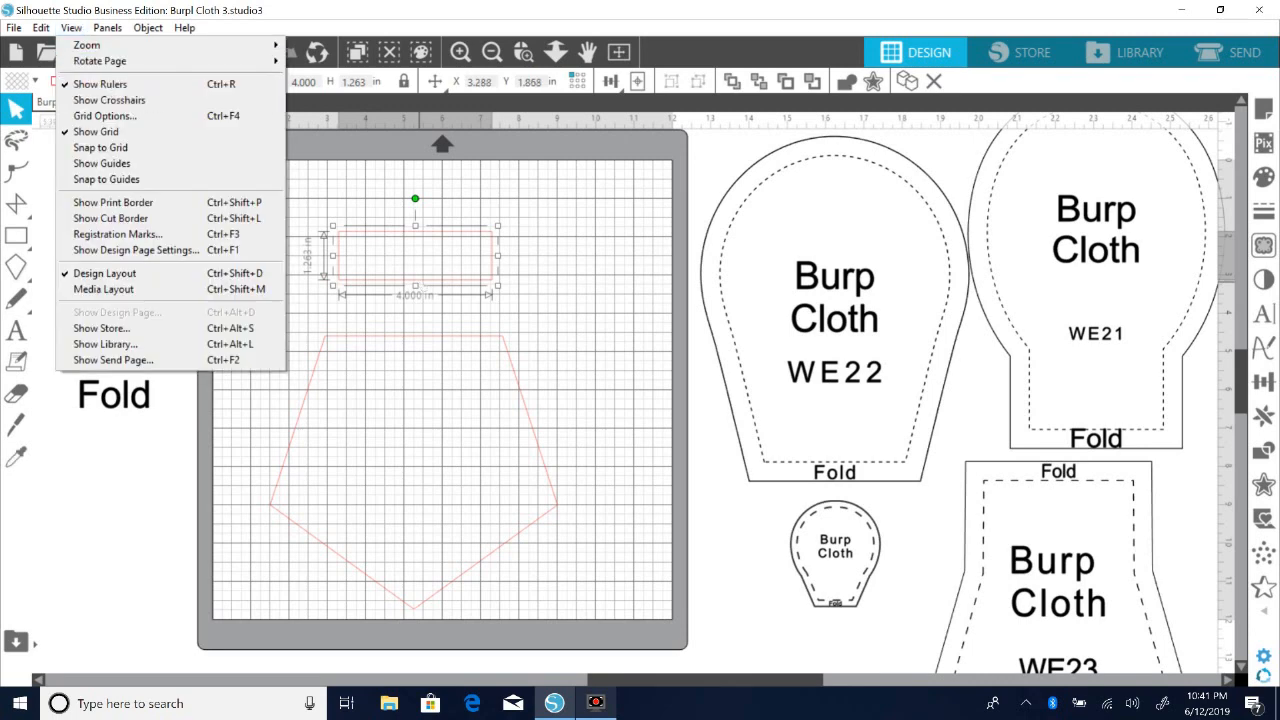
{"action": "left_click", "coordinate": [421, 286]}
{"action": "left_click", "coordinate": [480, 287]}
{"action": "mouse_move", "coordinate": [482, 286]}
{"action": "left_mouse_down"}
{"action": "mouse_move", "coordinate": [481, 324]}
{"action": "mouse_move", "coordinate": [482, 281]}
{"action": "left_mouse_up"}
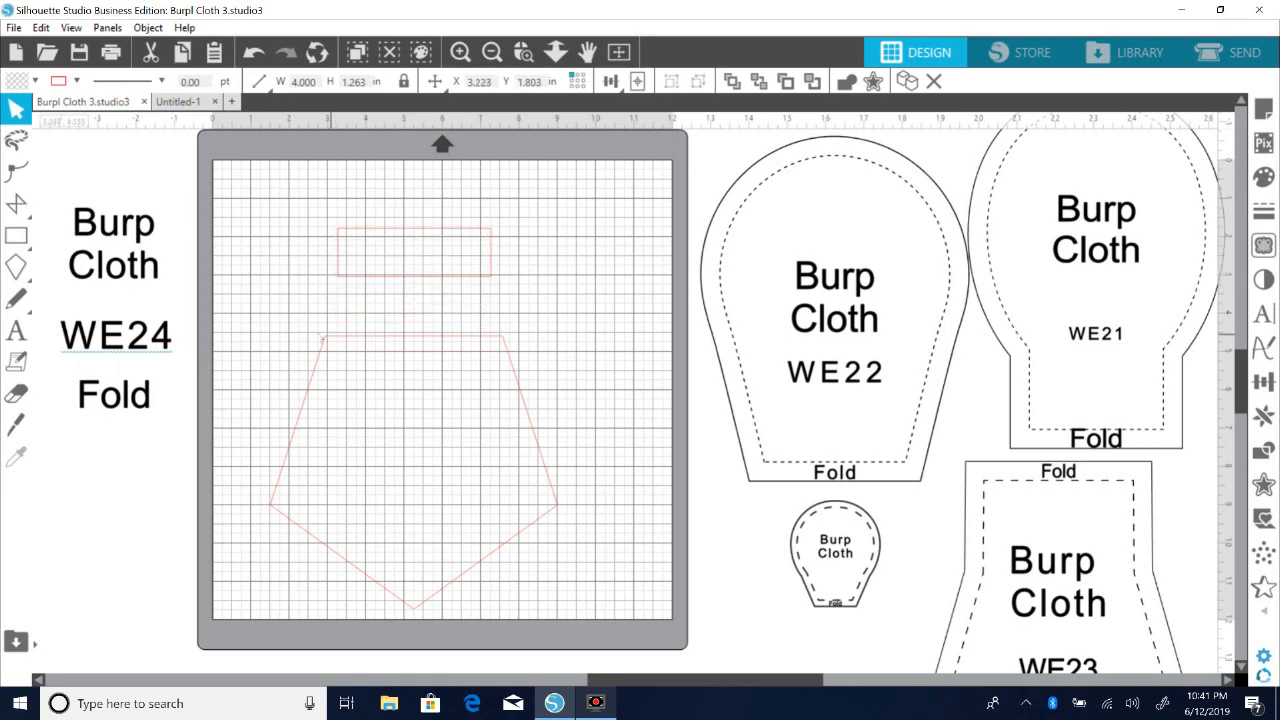
{"action": "left_click", "coordinate": [372, 332]}
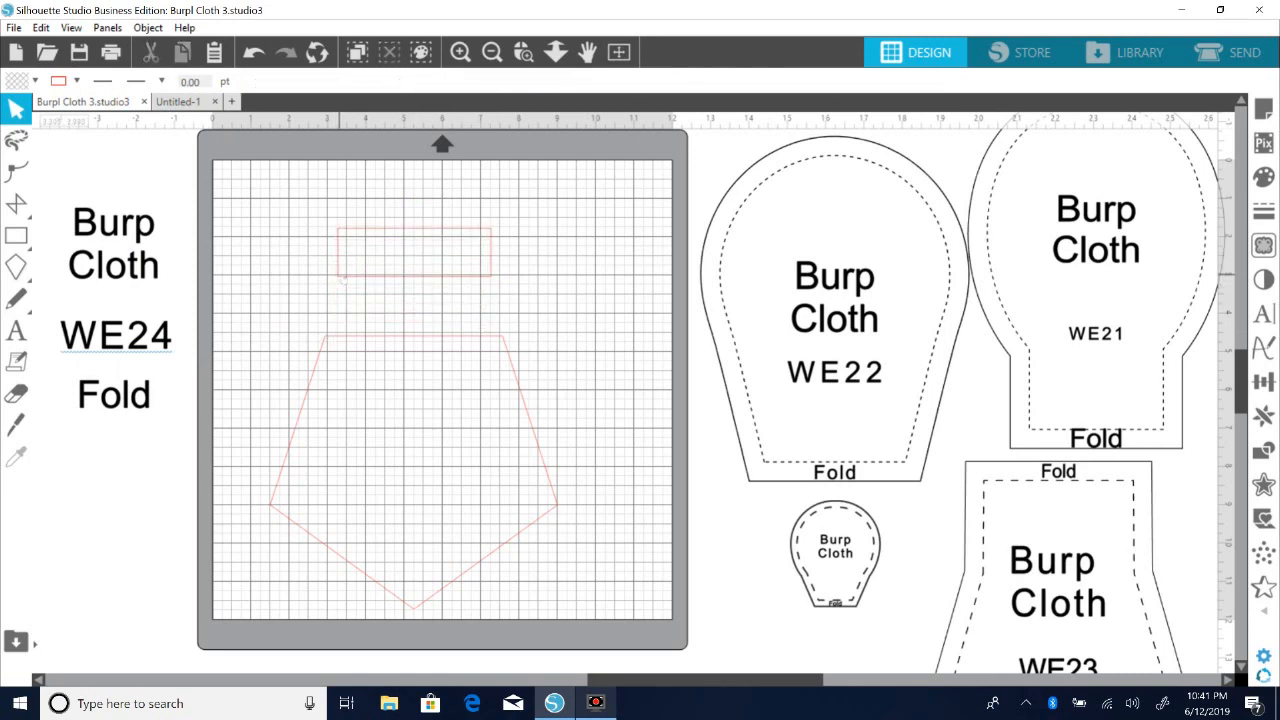
{"action": "left_click", "coordinate": [496, 340]}
{"action": "left_click_drag", "start_coordinate": [475, 281], "coordinate": [470, 302]}
{"action": "left_click", "coordinate": [383, 298]}
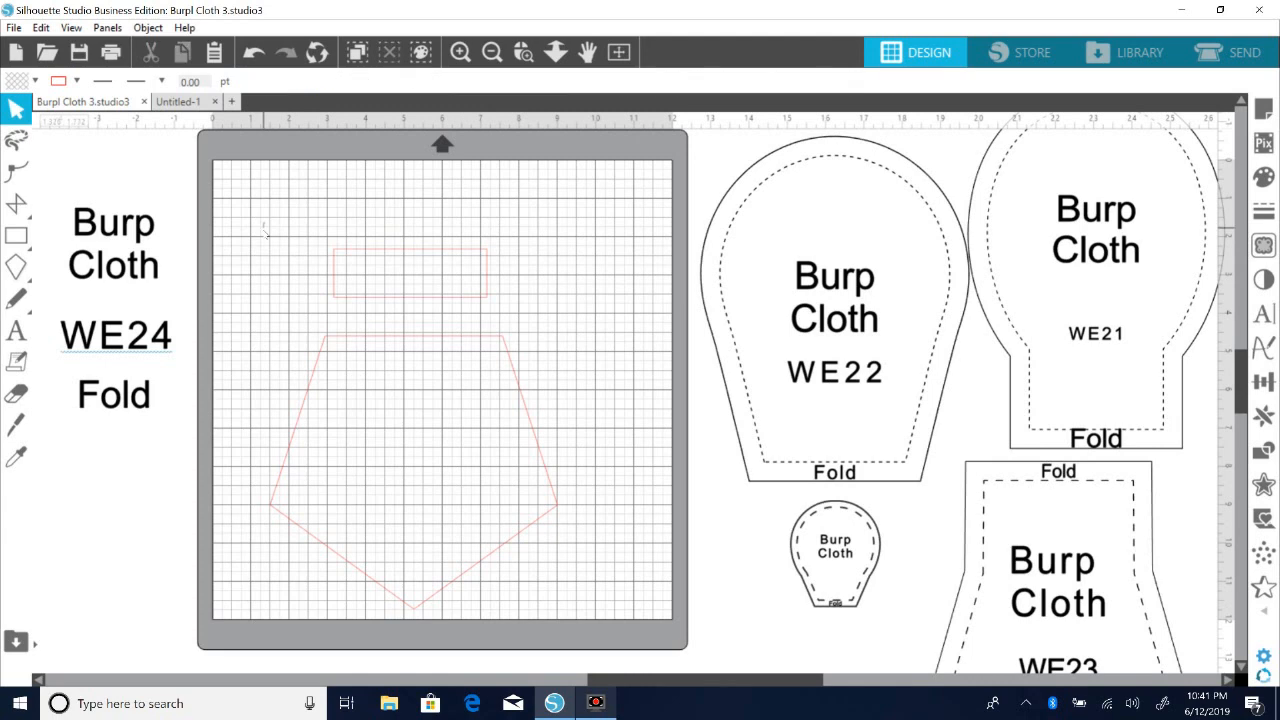
Step: Move the pentagon down to X 1.543 in, Y 5.010 in and raise the rectangle farther above it
{"action": "left_click", "coordinate": [383, 297]}
{"action": "left_click_drag", "start_coordinate": [417, 340], "coordinate": [419, 355]}
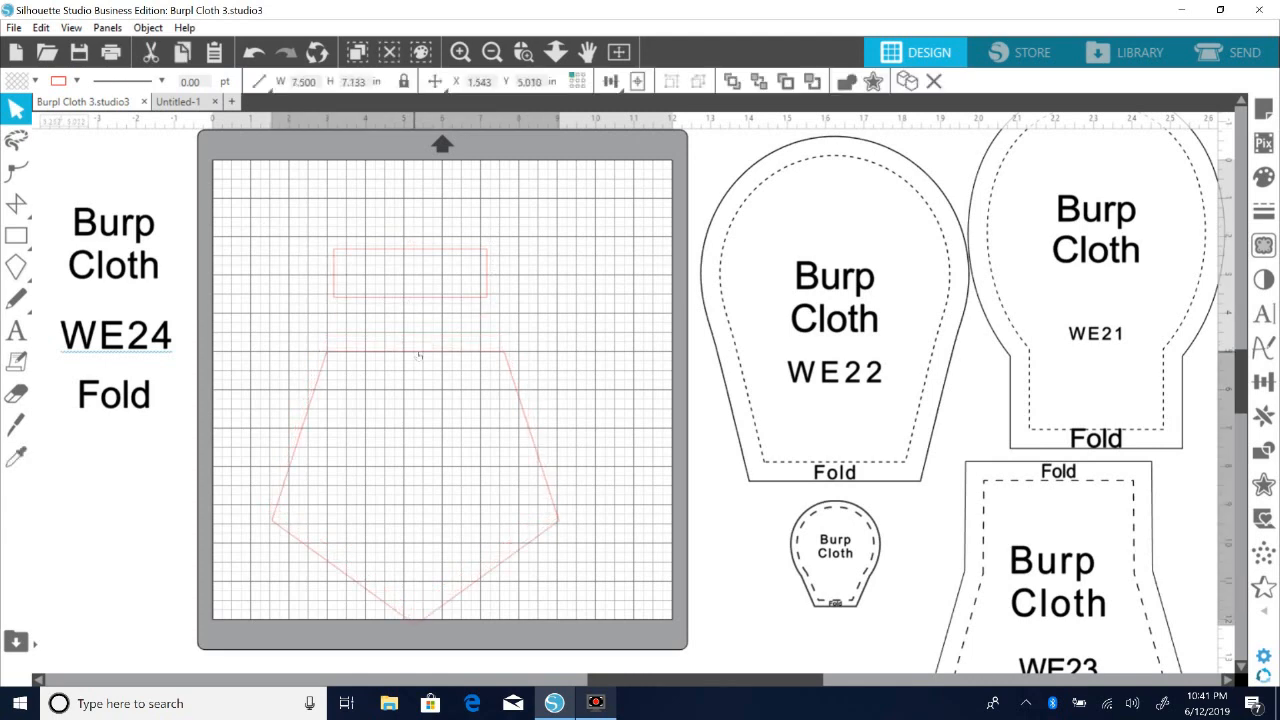
{"action": "left_click", "coordinate": [339, 349]}
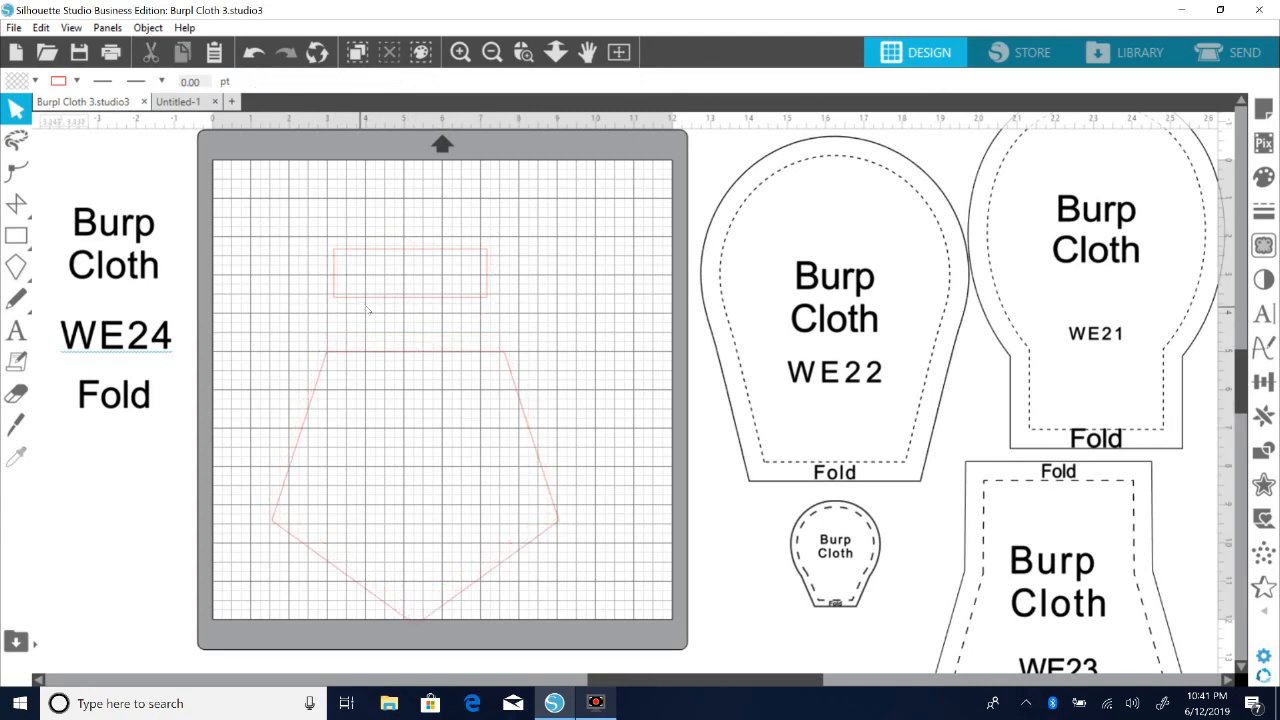
{"action": "left_click_drag", "start_coordinate": [369, 299], "coordinate": [370, 313]}
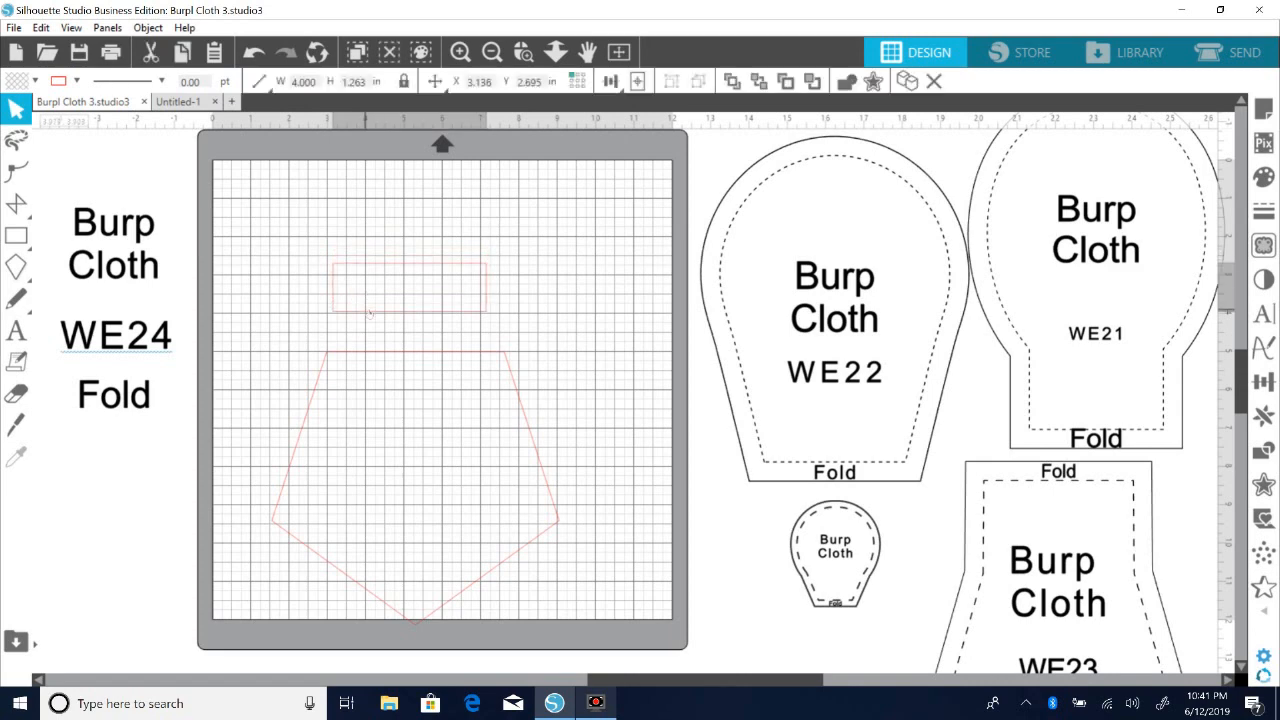
{"action": "left_click_drag", "start_coordinate": [370, 313], "coordinate": [374, 257]}
{"action": "left_click", "coordinate": [346, 321]}
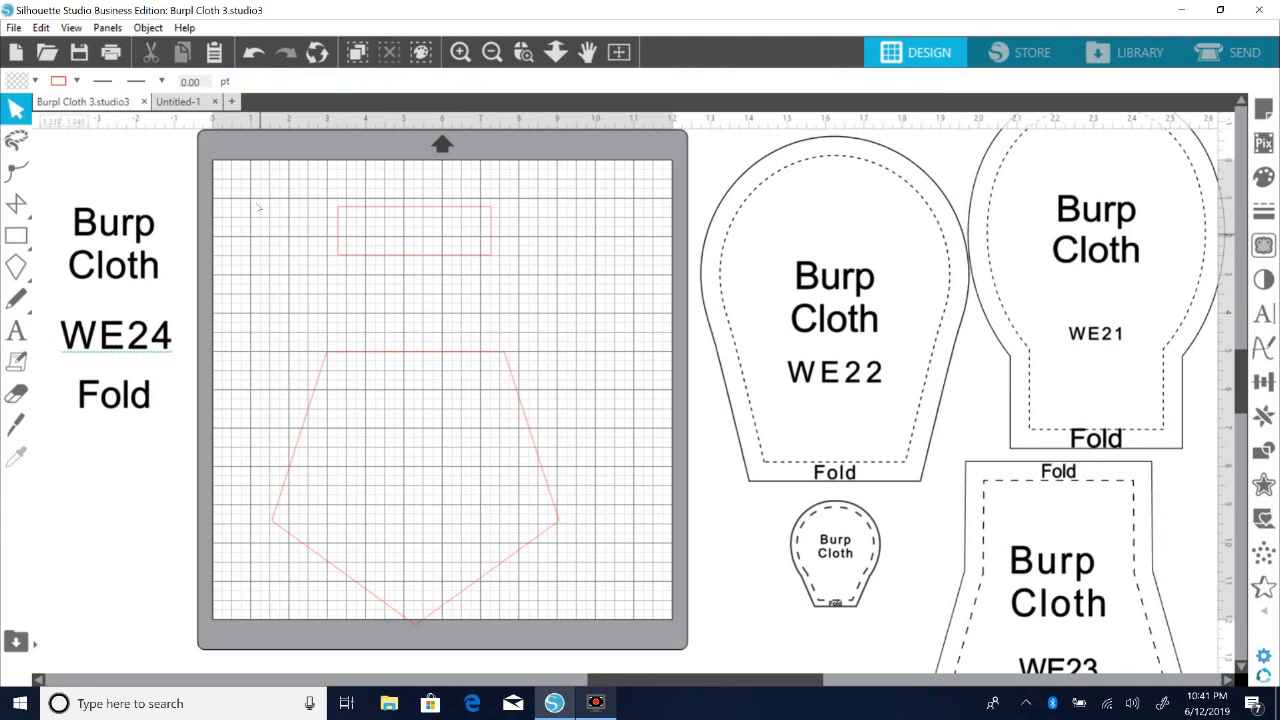
Step: Select the rectangle and the pentagon together and apply Align Center to them
{"action": "left_click_drag", "start_coordinate": [253, 196], "coordinate": [640, 606]}
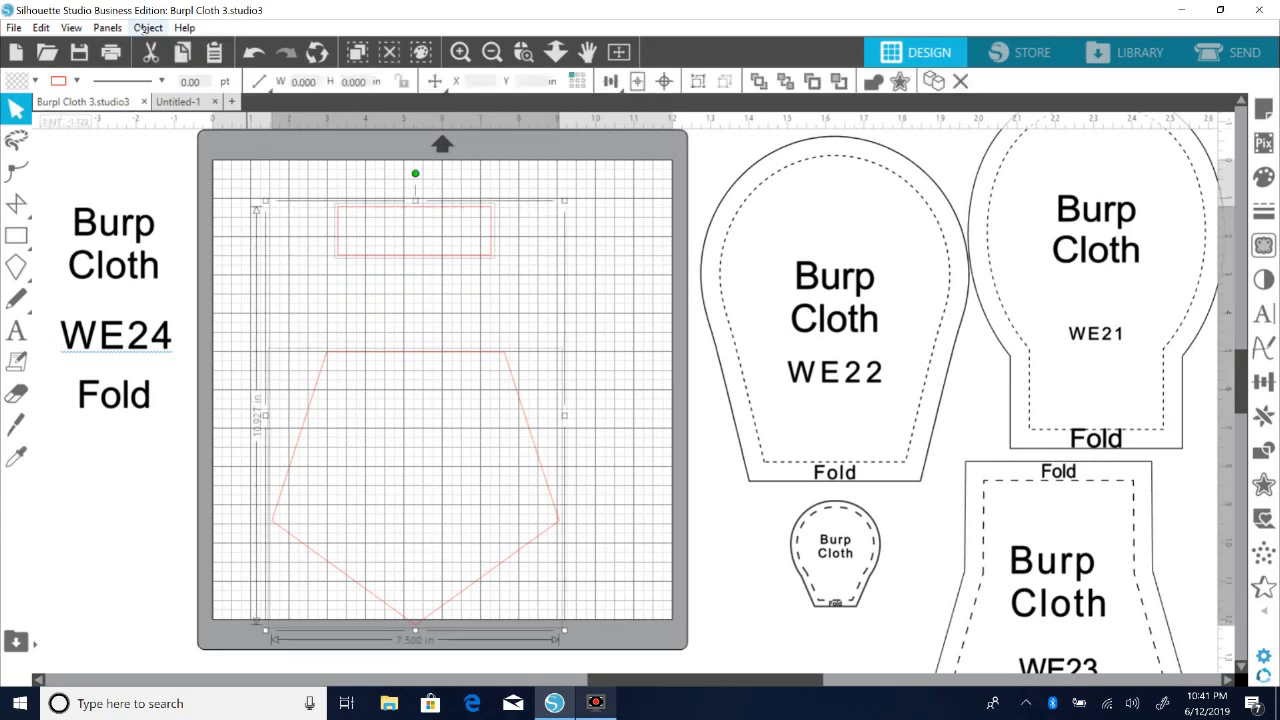
{"action": "left_click", "coordinate": [148, 28]}
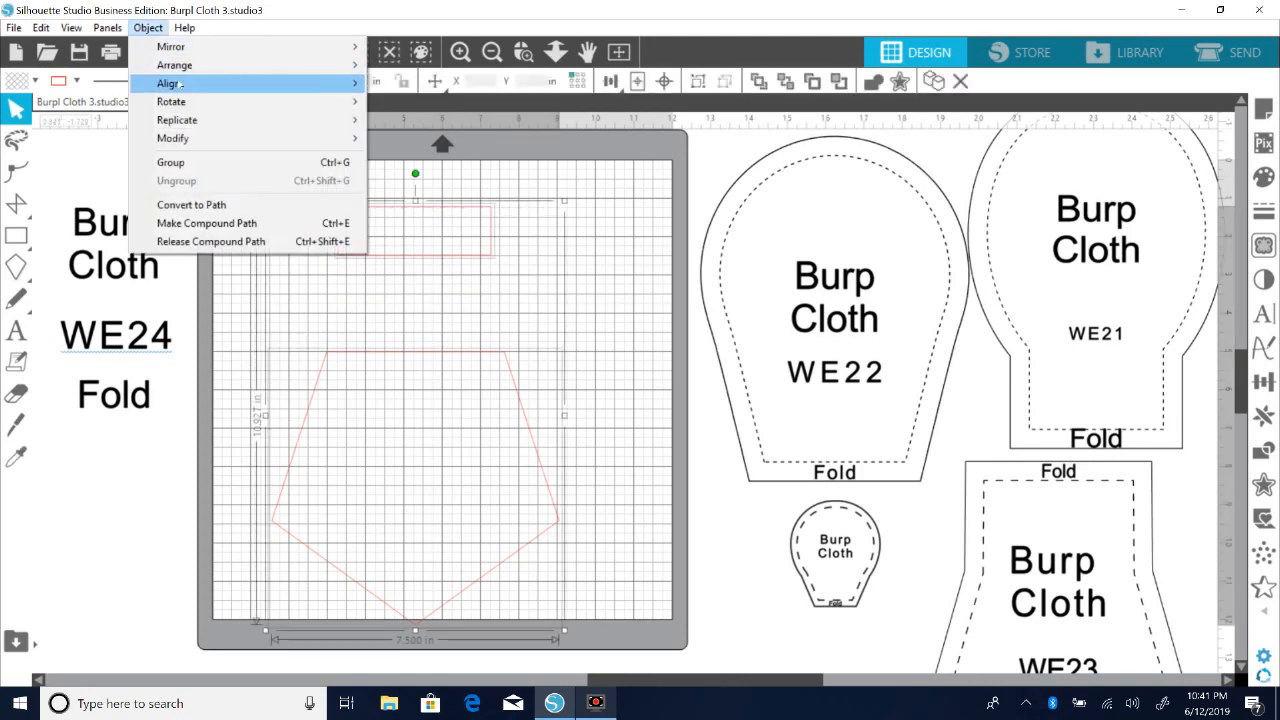
{"action": "mouse_move", "coordinate": [185, 90]}
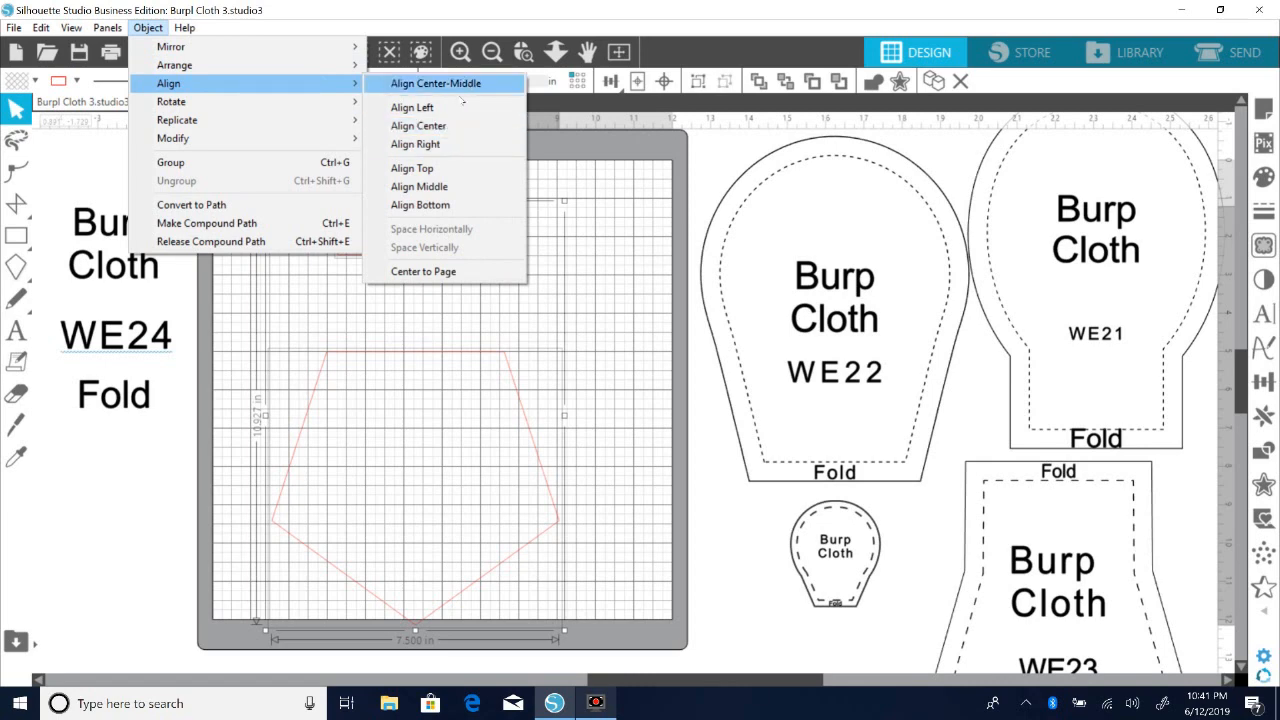
{"action": "left_click", "coordinate": [447, 127]}
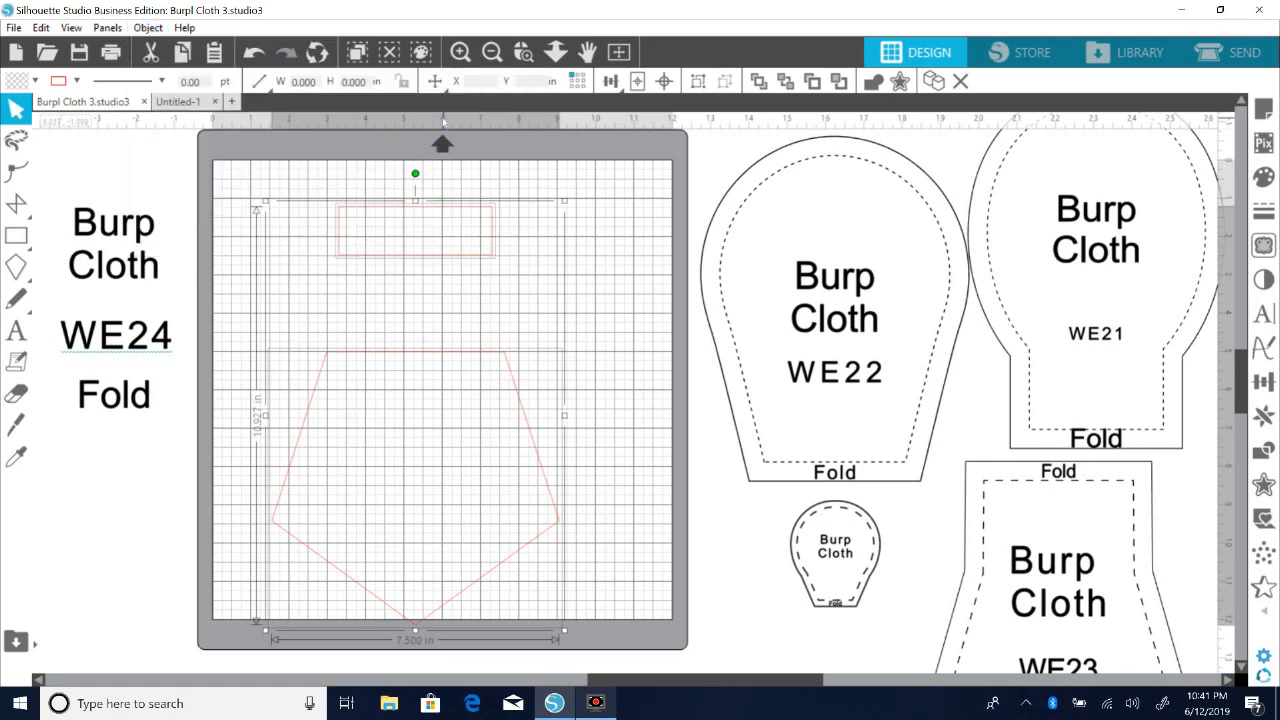
{"action": "left_click", "coordinate": [568, 287]}
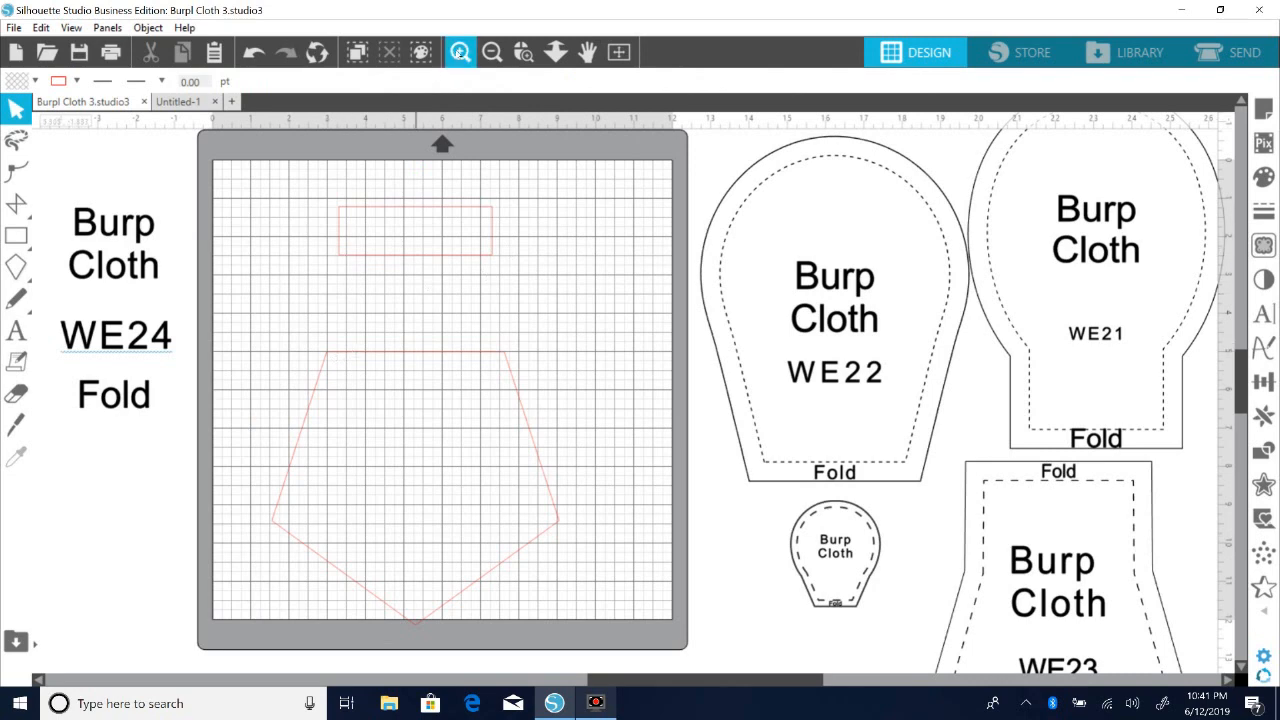
Step: Edit the pentagon's points, moving both ends of its flat upper edge onto the rectangle's two lower corners
{"action": "left_click", "coordinate": [460, 52]}
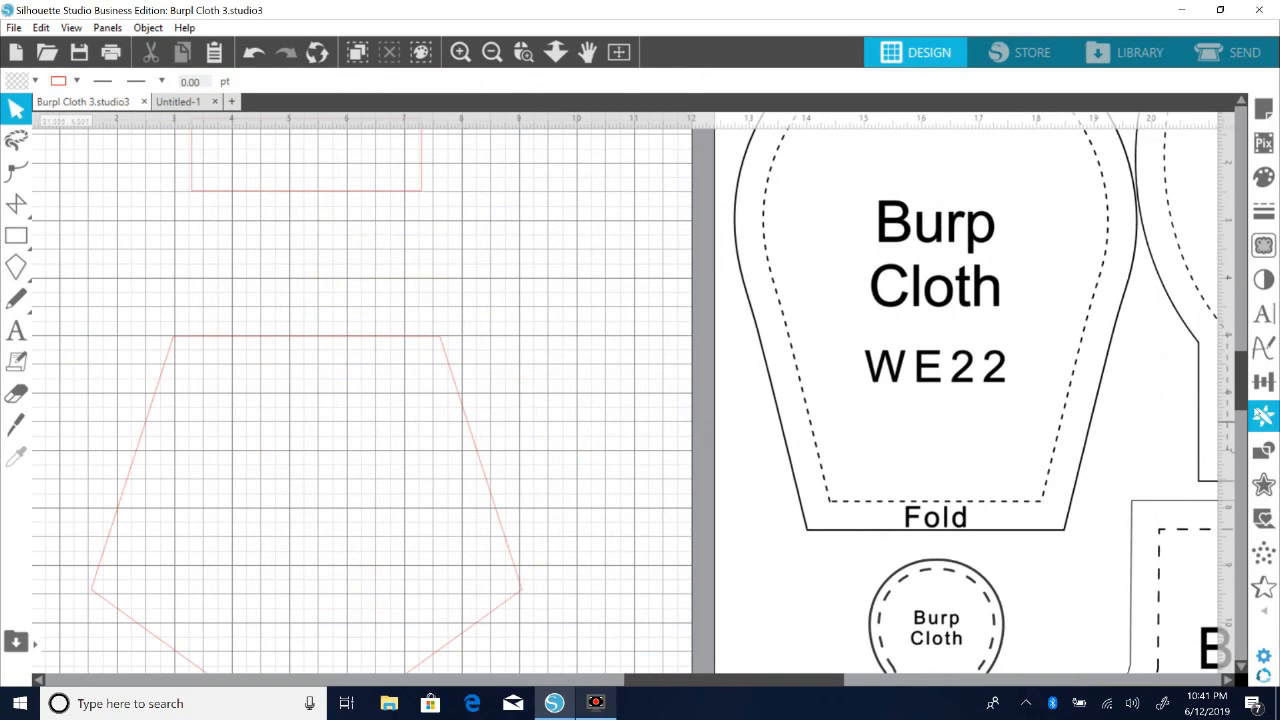
{"action": "scroll", "coordinate": [1237, 378], "scroll_direction": "down", "scroll_amount": 1}
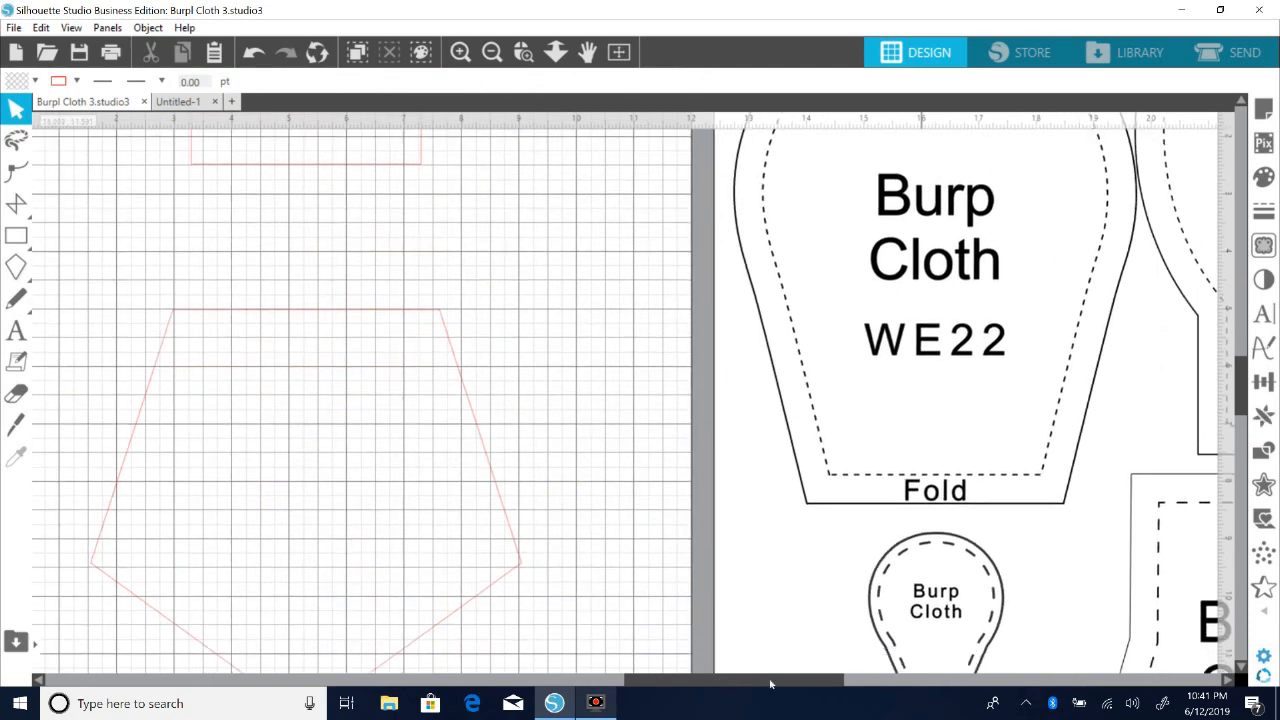
{"action": "left_click_drag", "start_coordinate": [763, 679], "coordinate": [735, 679]}
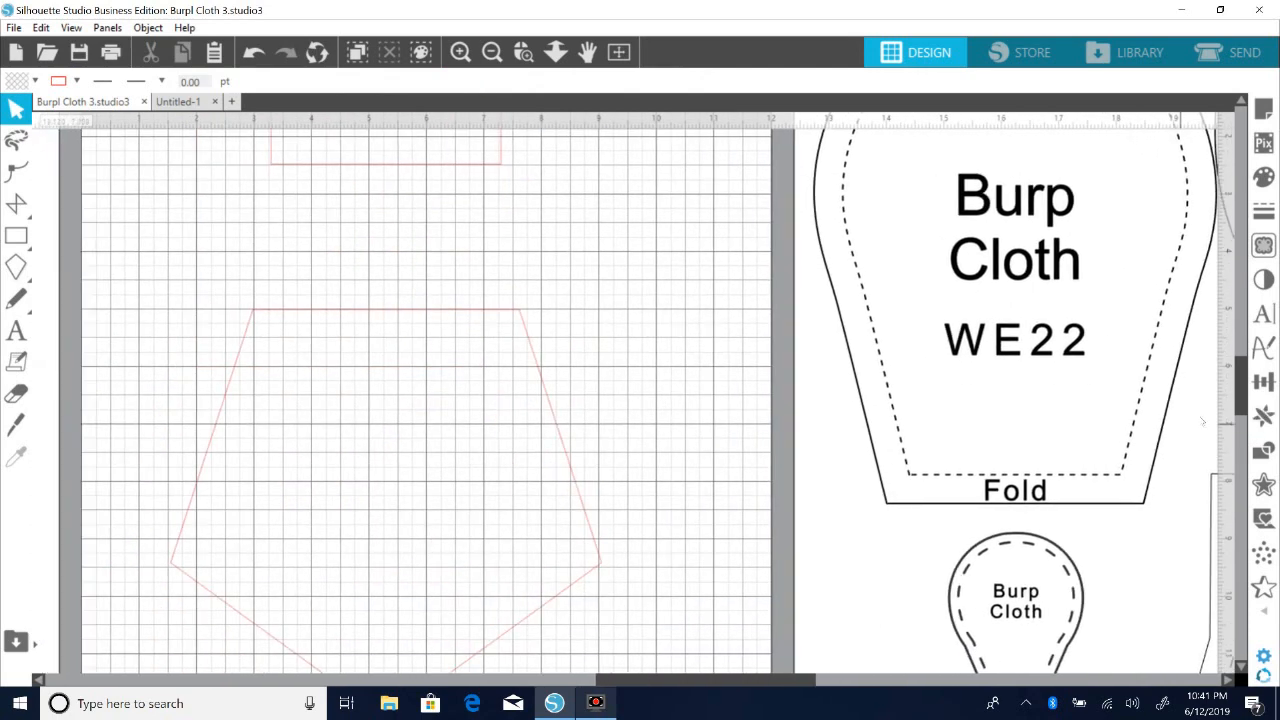
{"action": "scroll", "coordinate": [1247, 381], "scroll_direction": "up", "scroll_amount": 3}
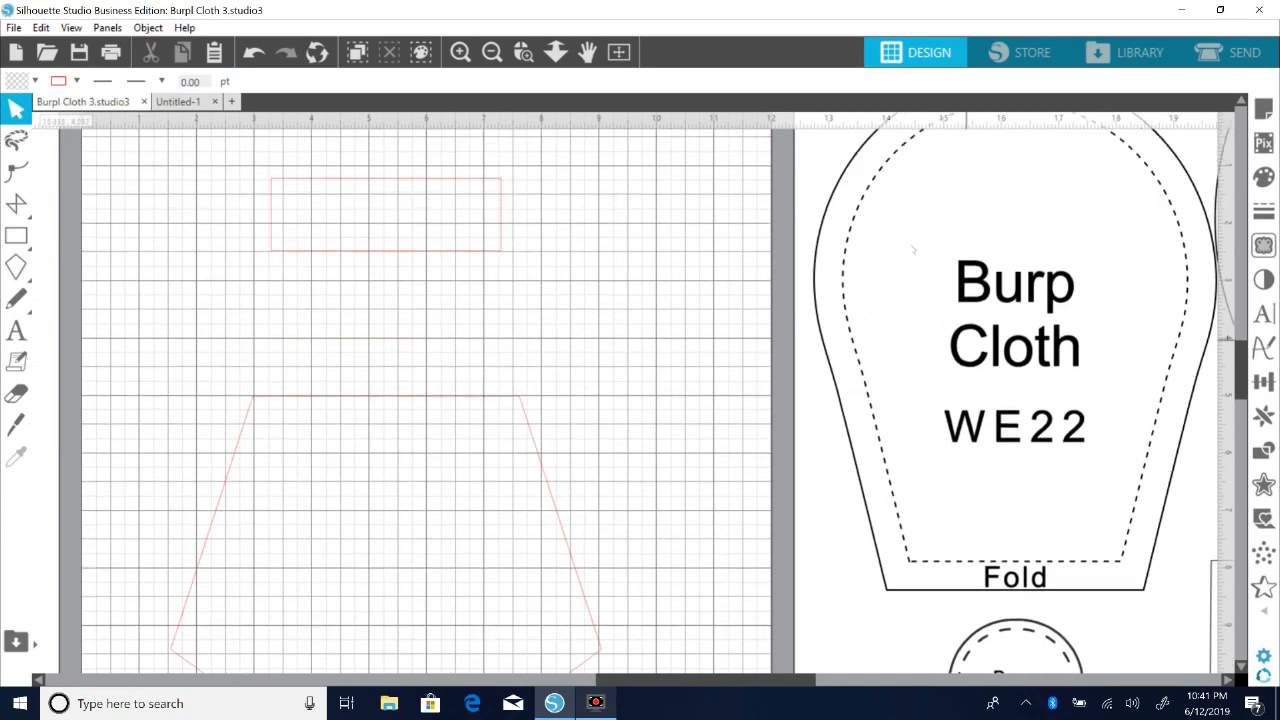
{"action": "left_click", "coordinate": [254, 397]}
{"action": "left_click", "coordinate": [255, 398]}
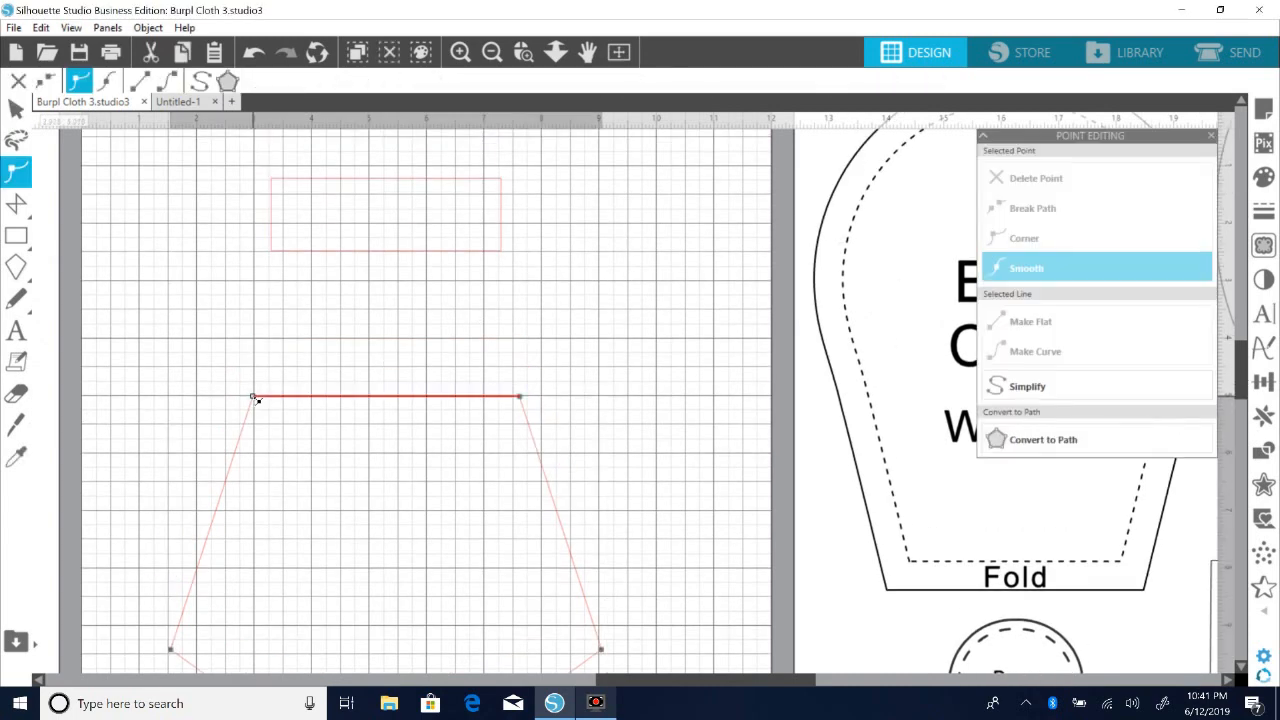
{"action": "left_click_drag", "start_coordinate": [256, 398], "coordinate": [279, 255]}
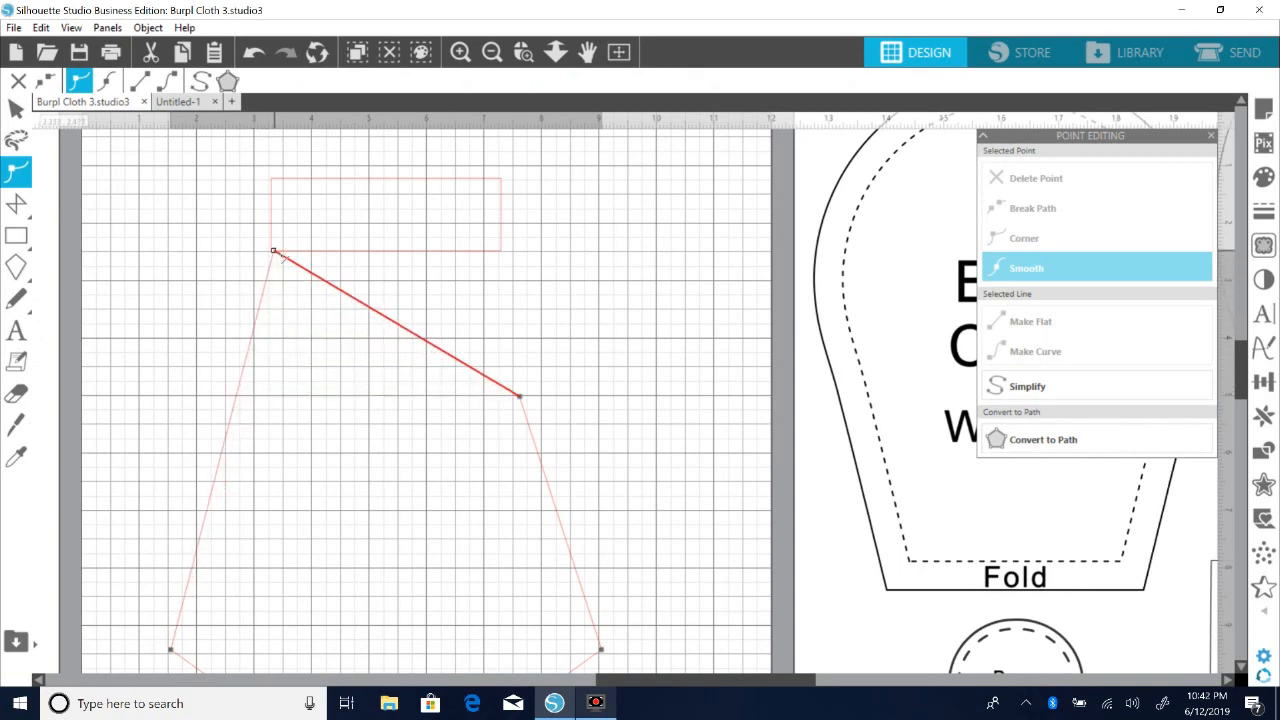
{"action": "left_click", "coordinate": [521, 398]}
{"action": "left_click_drag", "start_coordinate": [521, 398], "coordinate": [506, 256]}
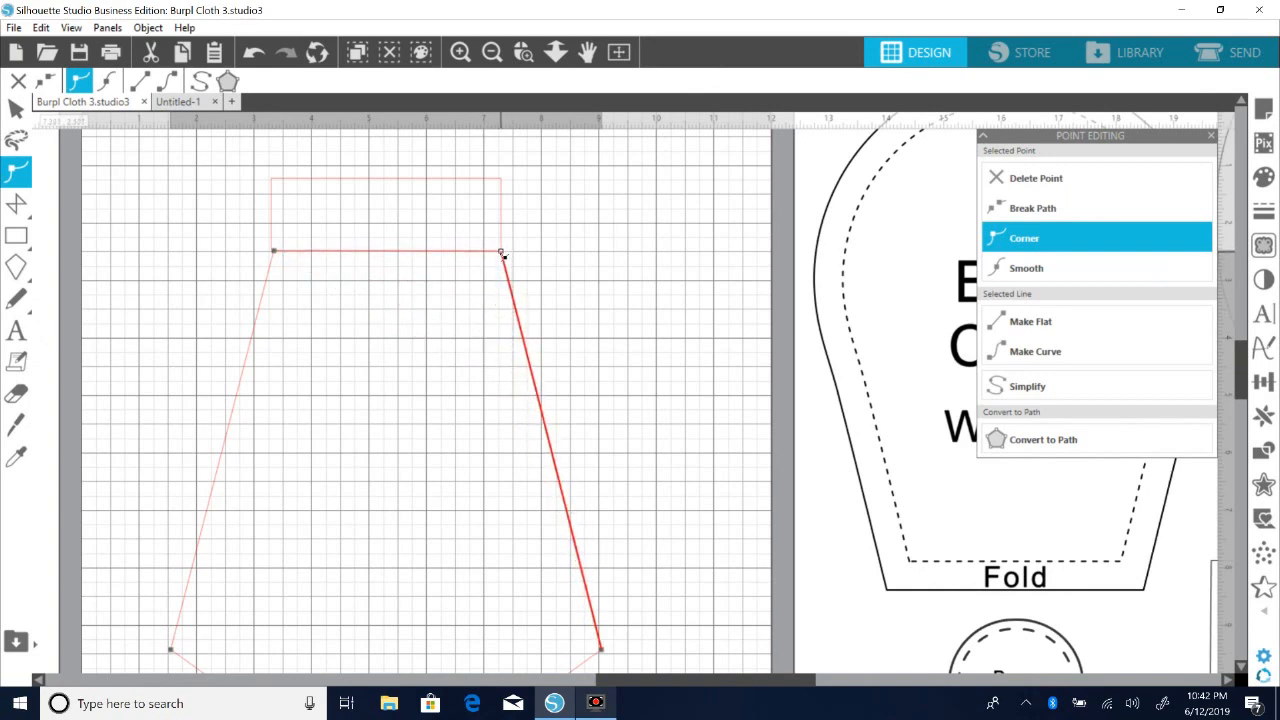
{"action": "left_click", "coordinate": [355, 322]}
{"action": "left_click", "coordinate": [281, 263]}
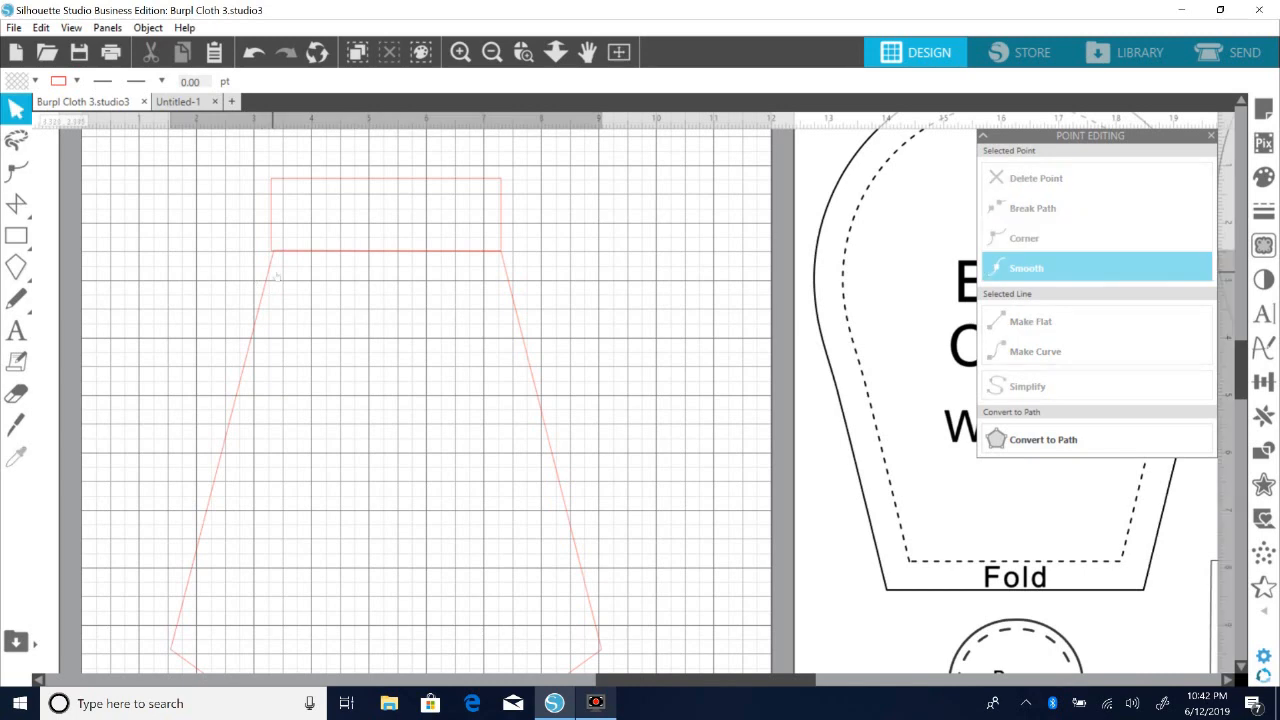
Step: Fine-tune the pentagon's upper-left point to meet the rectangle's lower-left corner, and check the whole shape
{"action": "double_click", "coordinate": [282, 263]}
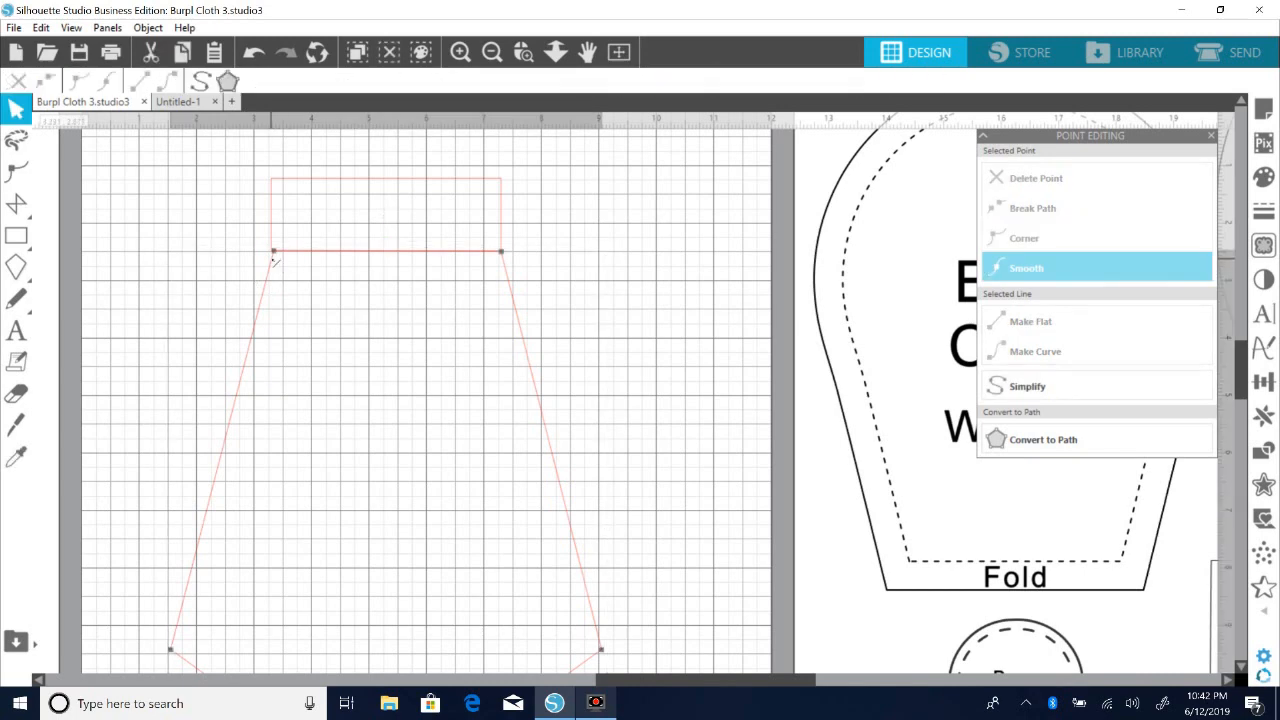
{"action": "left_click", "coordinate": [274, 252]}
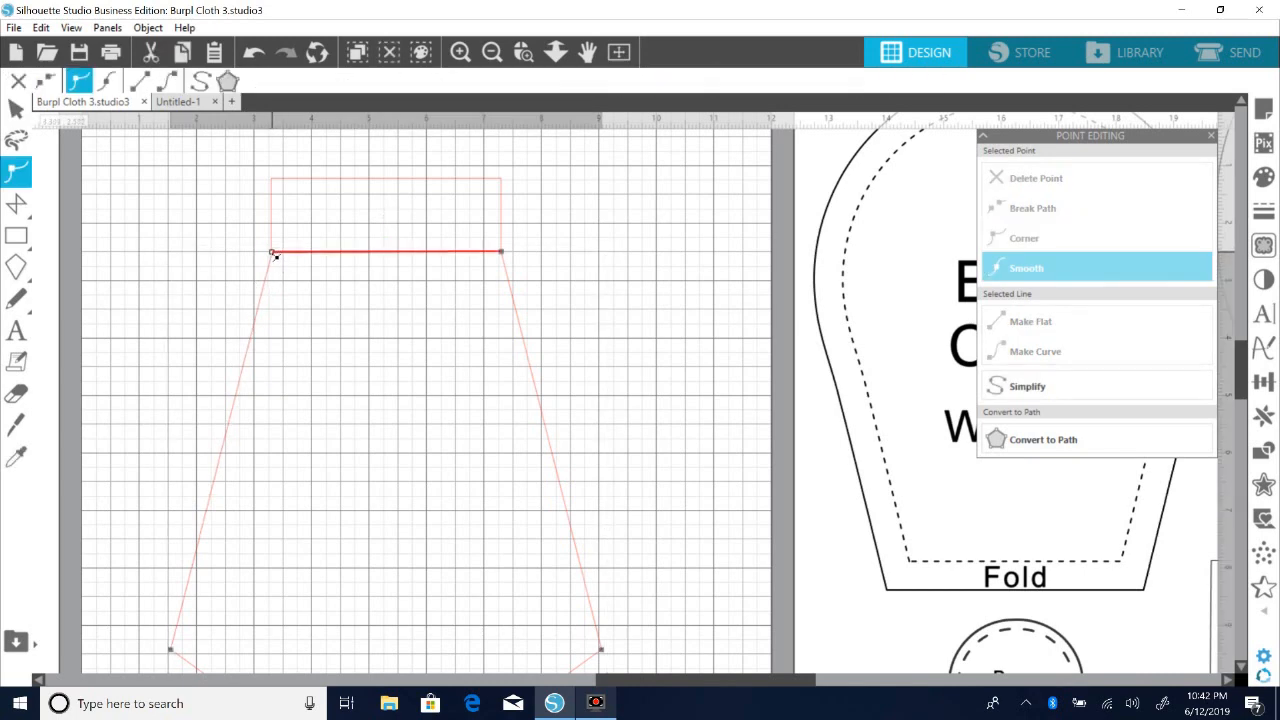
{"action": "left_click", "coordinate": [621, 252]}
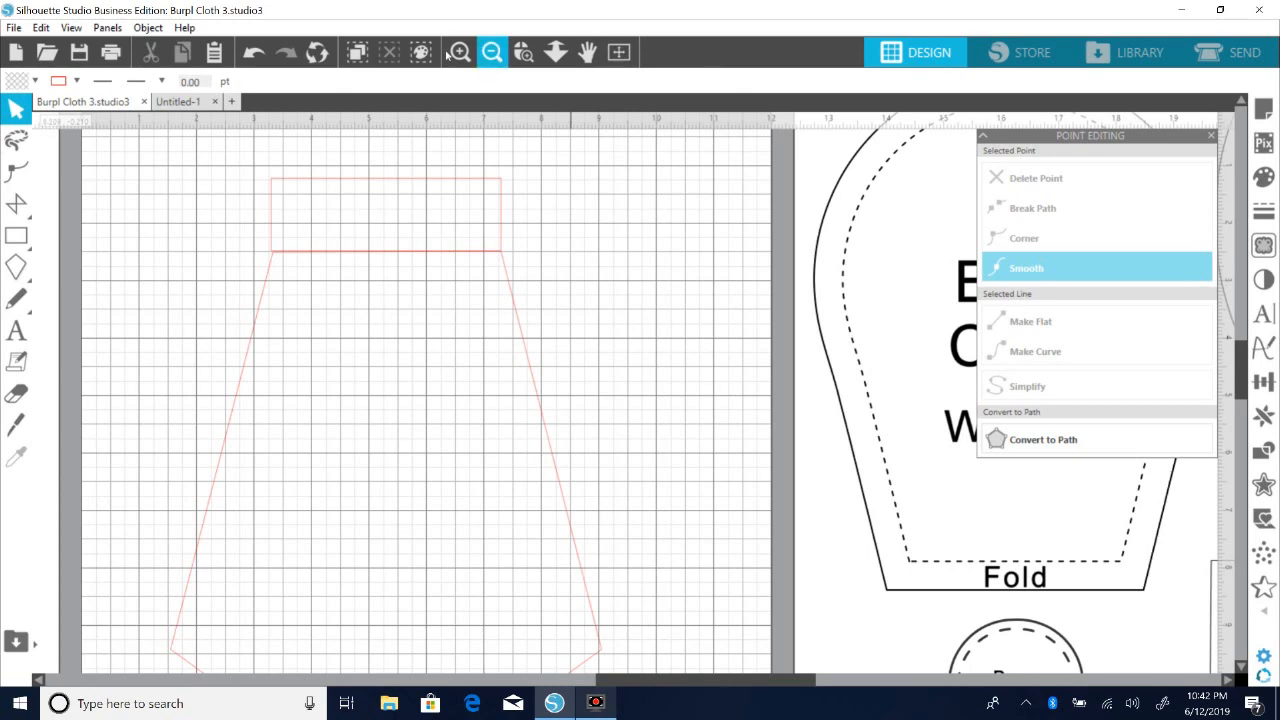
{"action": "left_click", "coordinate": [491, 52]}
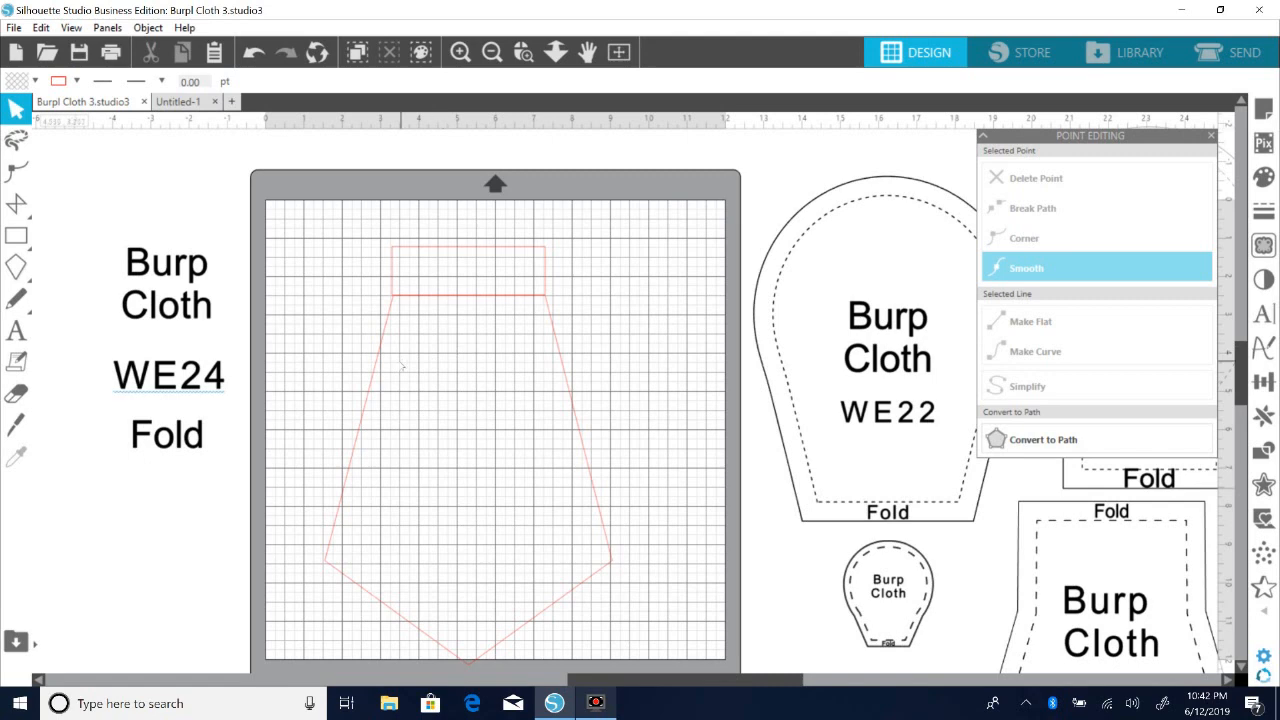
Step: Try shortening the pentagon from its upper edge to 8.155 in high and moving the rectangle down to meet it
{"action": "left_click", "coordinate": [442, 333]}
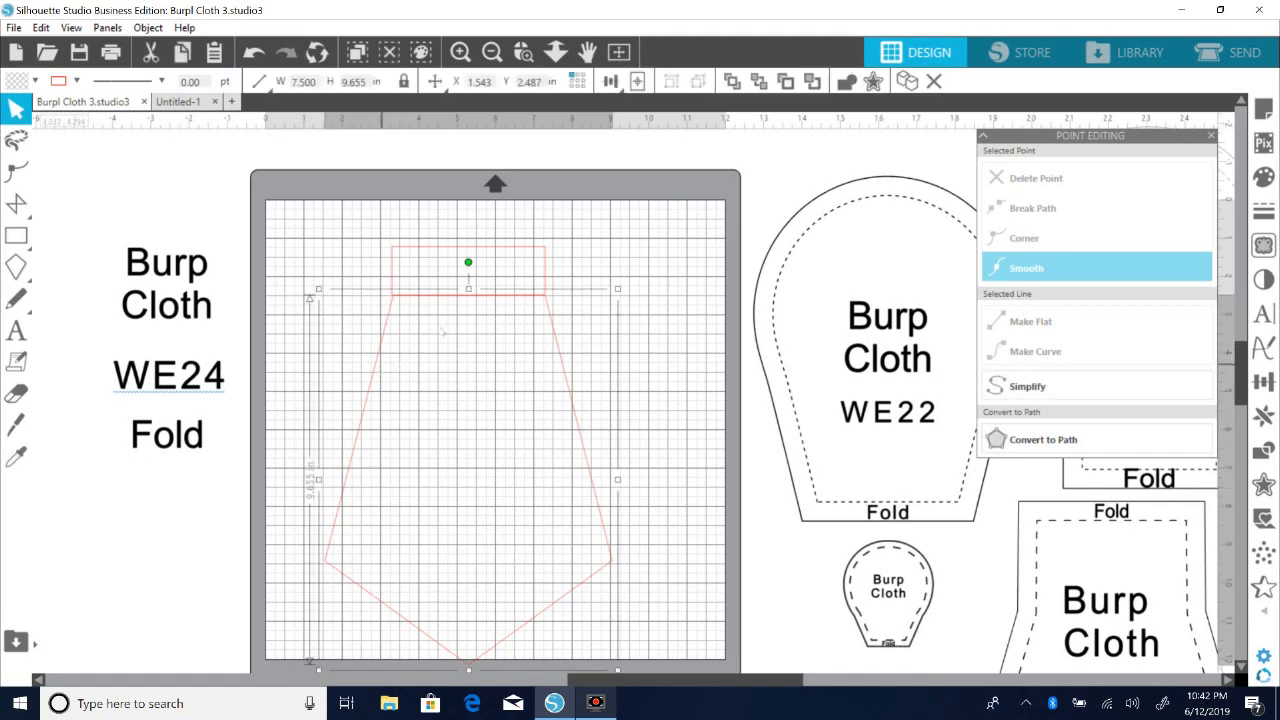
{"action": "left_click_drag", "start_coordinate": [473, 296], "coordinate": [470, 348]}
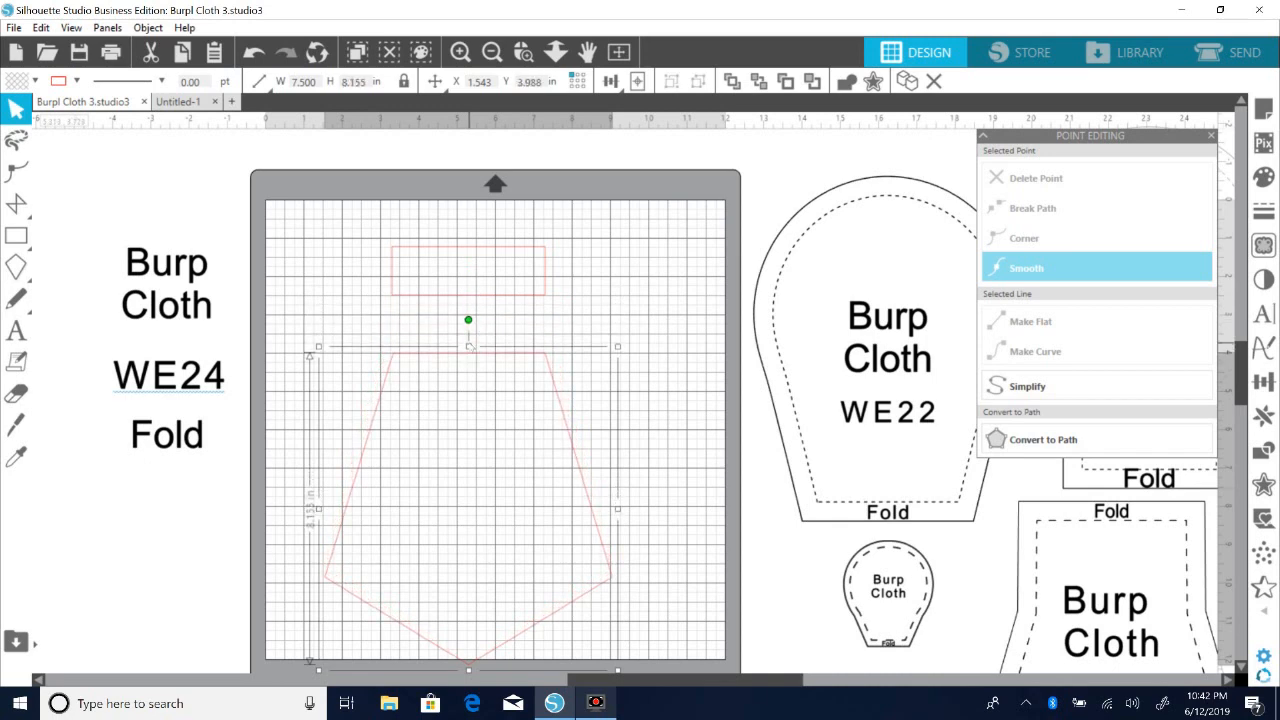
{"action": "left_click_drag", "start_coordinate": [510, 296], "coordinate": [515, 358]}
{"action": "left_click", "coordinate": [515, 357]}
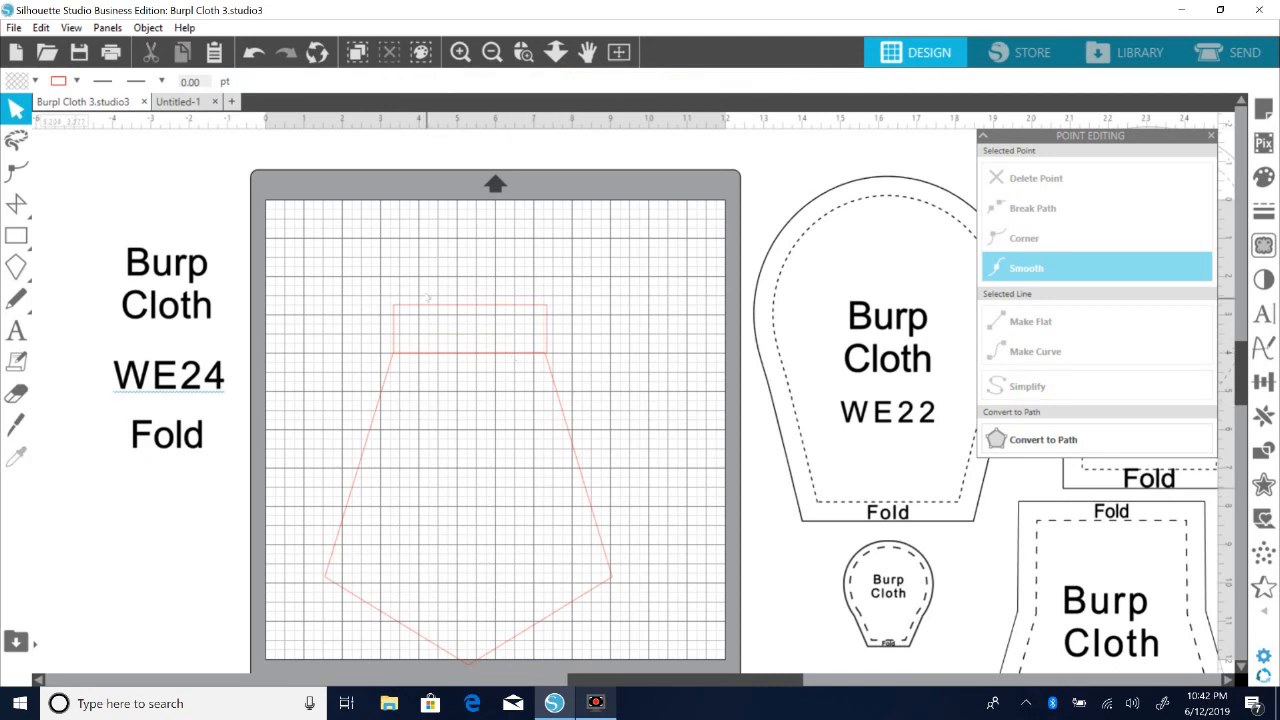
Step: Undo the rectangle's move and the pentagon's height change
{"action": "left_click", "coordinate": [254, 56]}
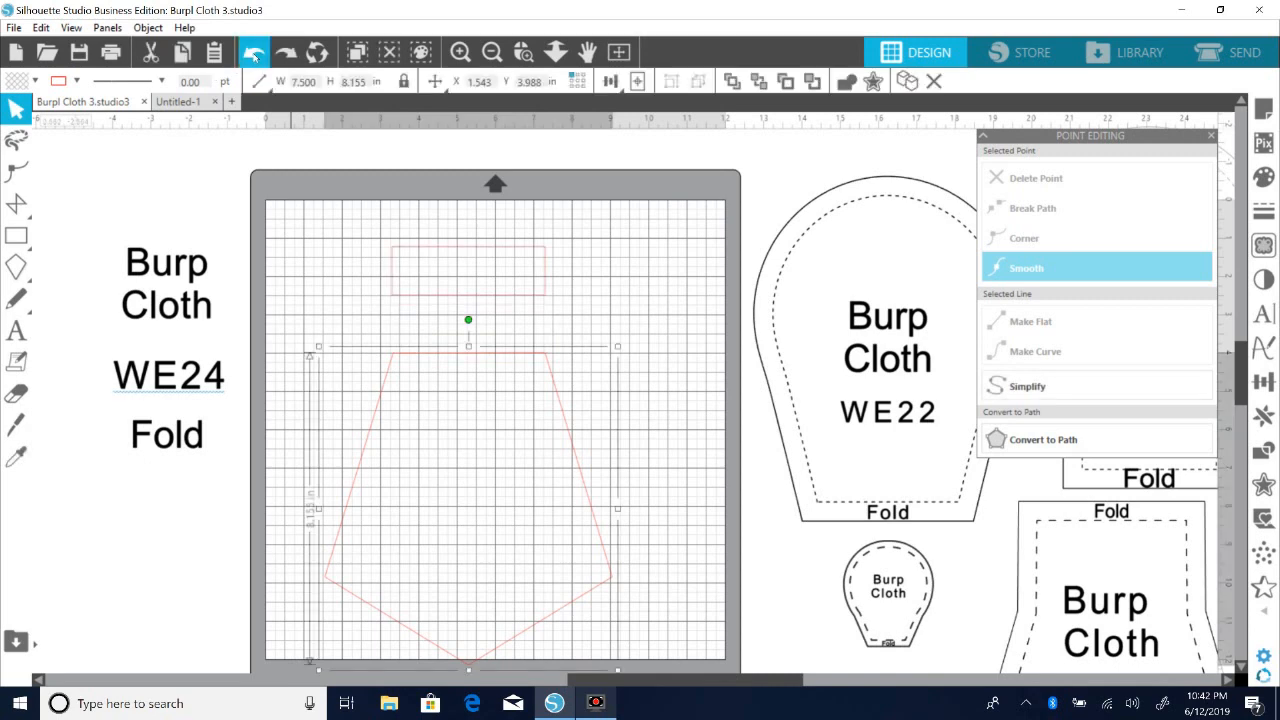
{"action": "left_click", "coordinate": [254, 56]}
{"action": "left_click", "coordinate": [254, 56]}
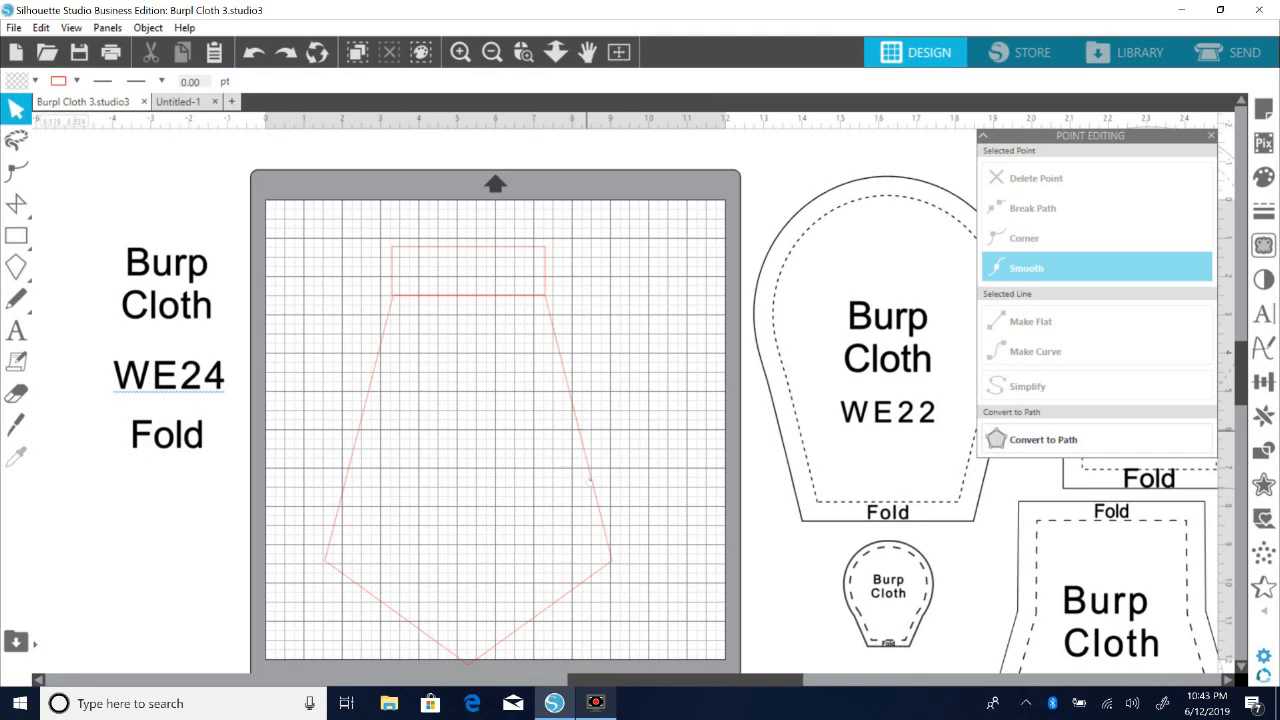
Step: Nudge the rectangle down to X 3.294 in, Y 1.260 in so it overlaps the pentagon, and weld the two shapes together
{"action": "left_click", "coordinate": [478, 254]}
{"action": "left_click_drag", "start_coordinate": [478, 254], "coordinate": [478, 256]}
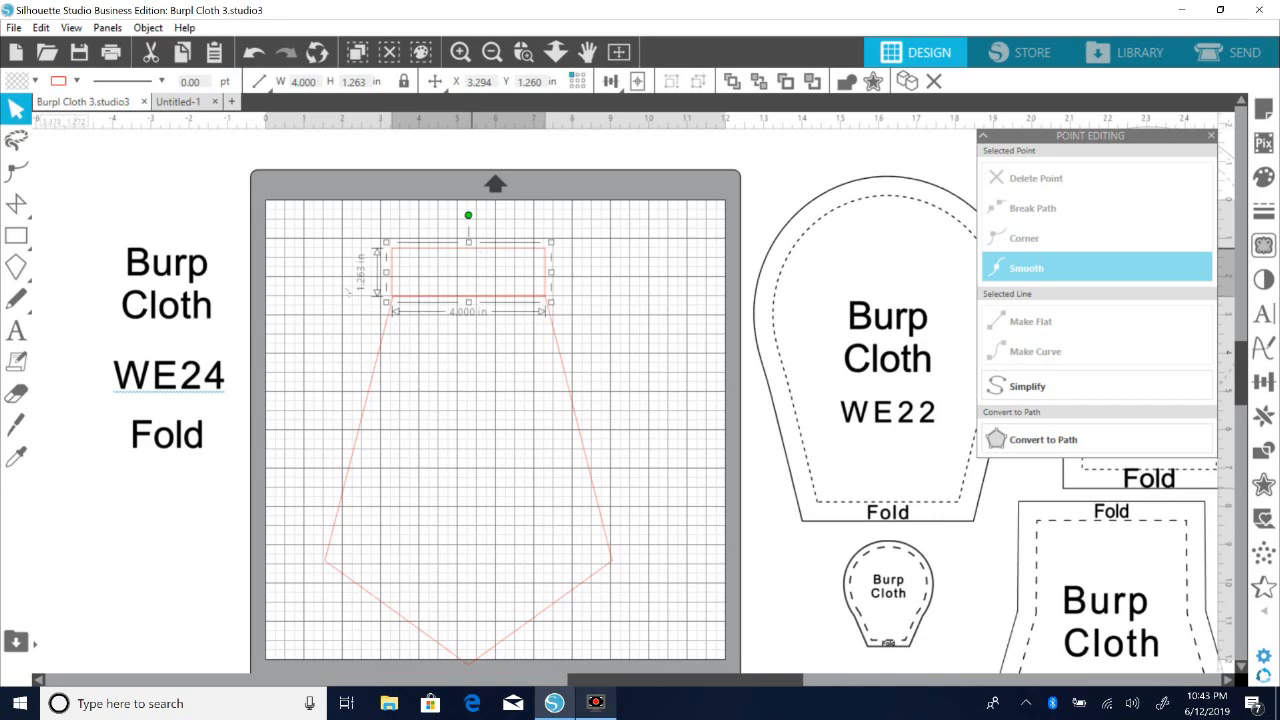
{"action": "left_click", "coordinate": [475, 343]}
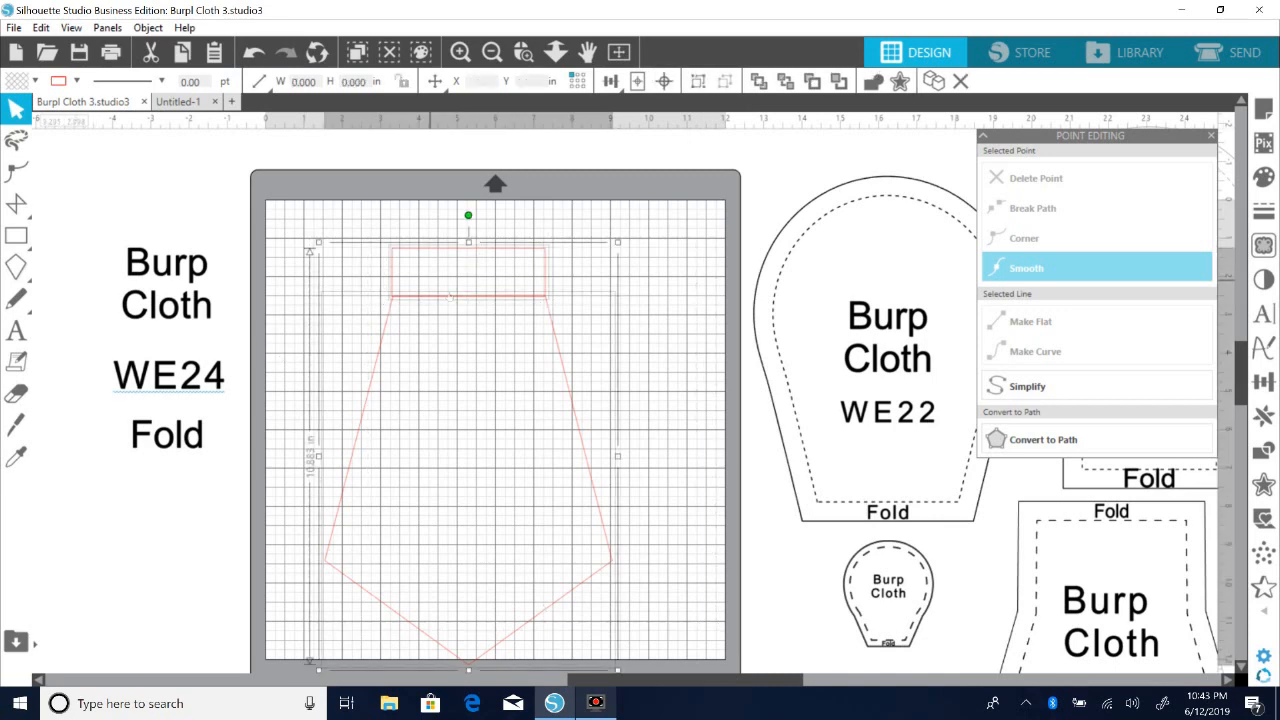
{"action": "left_click", "coordinate": [148, 27]}
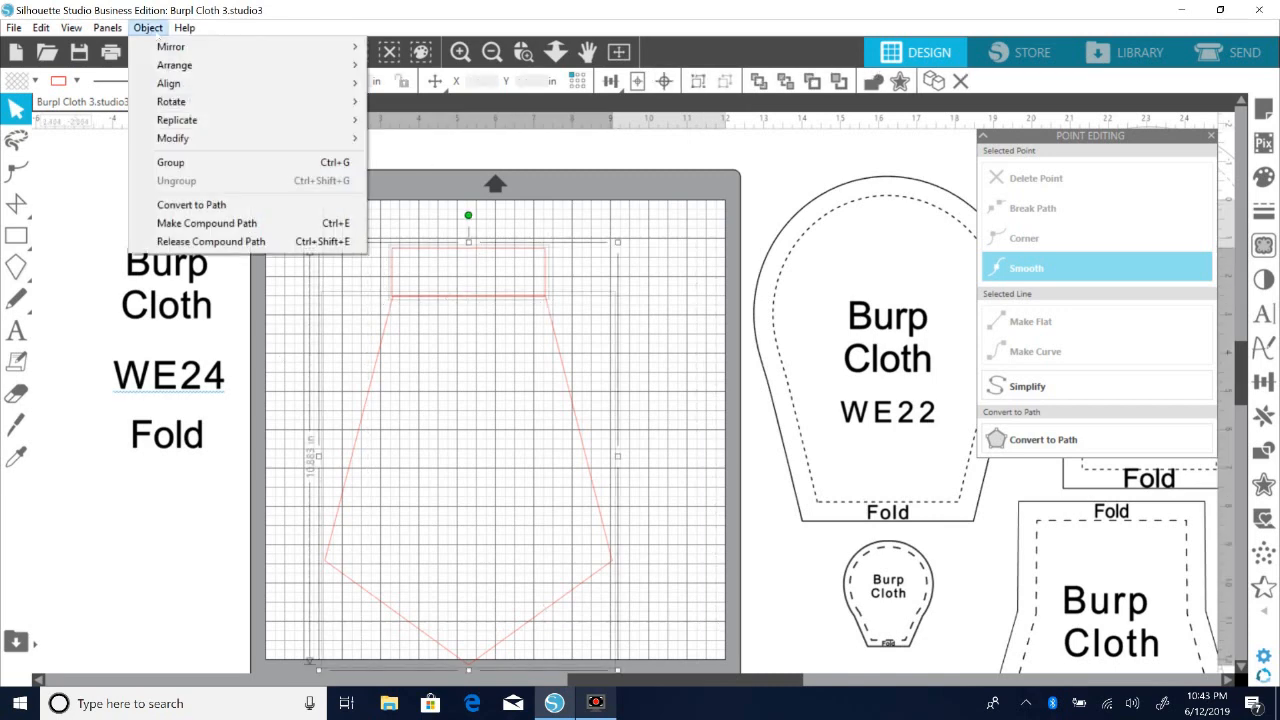
{"action": "left_click", "coordinate": [468, 299]}
{"action": "right_click", "coordinate": [466, 244]}
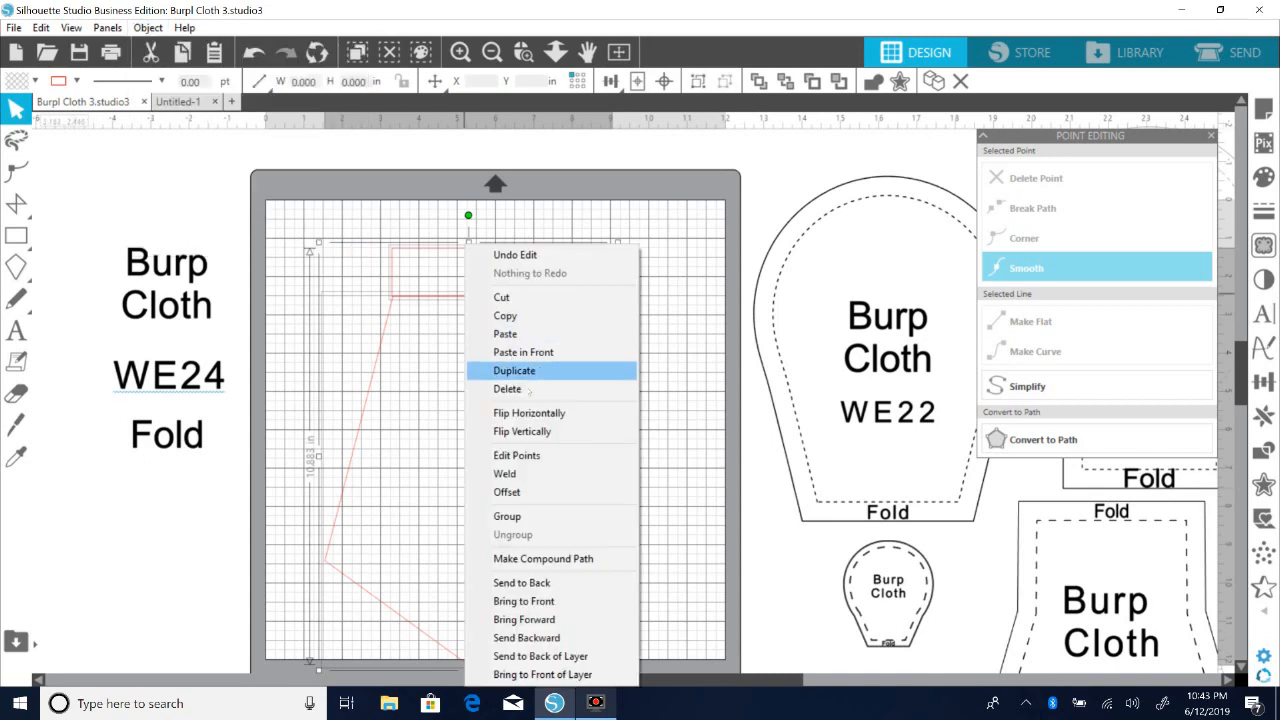
{"action": "left_click", "coordinate": [547, 474]}
{"action": "left_click", "coordinate": [495, 422]}
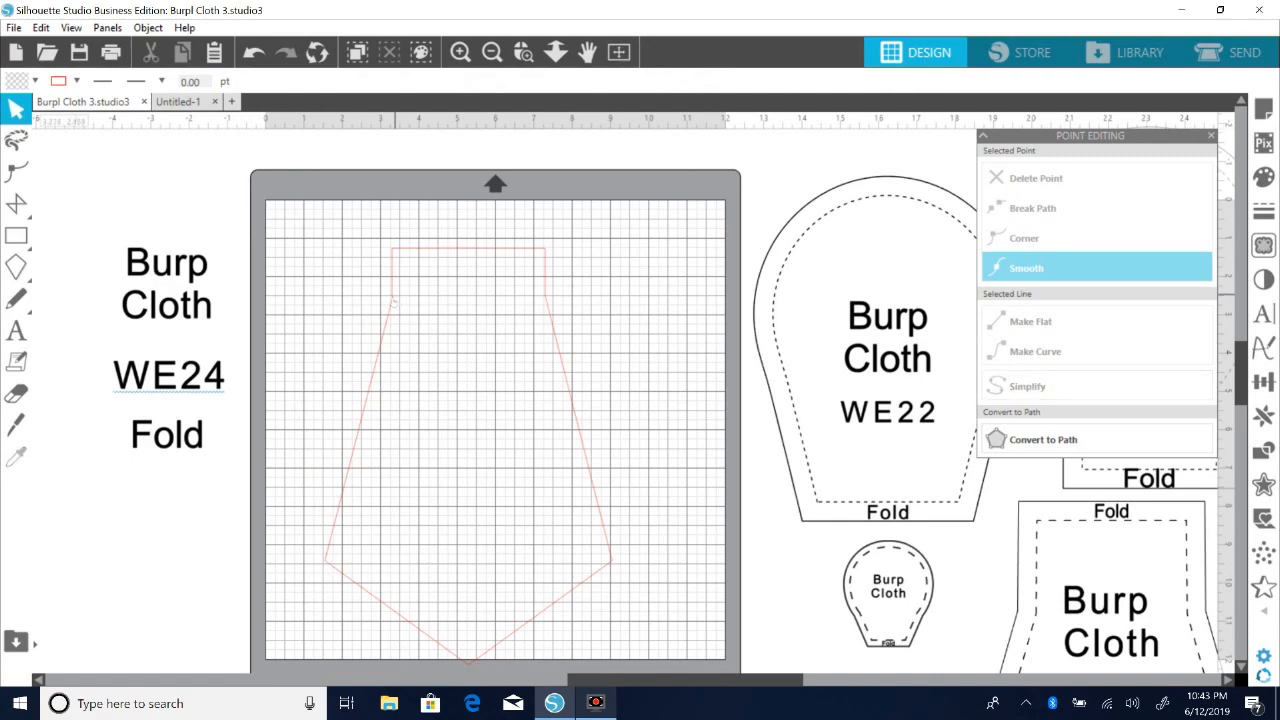
Step: Edit the welded shape's points and delete the extra point at its left neck corner
{"action": "left_click", "coordinate": [460, 52]}
{"action": "left_click", "coordinate": [460, 52]}
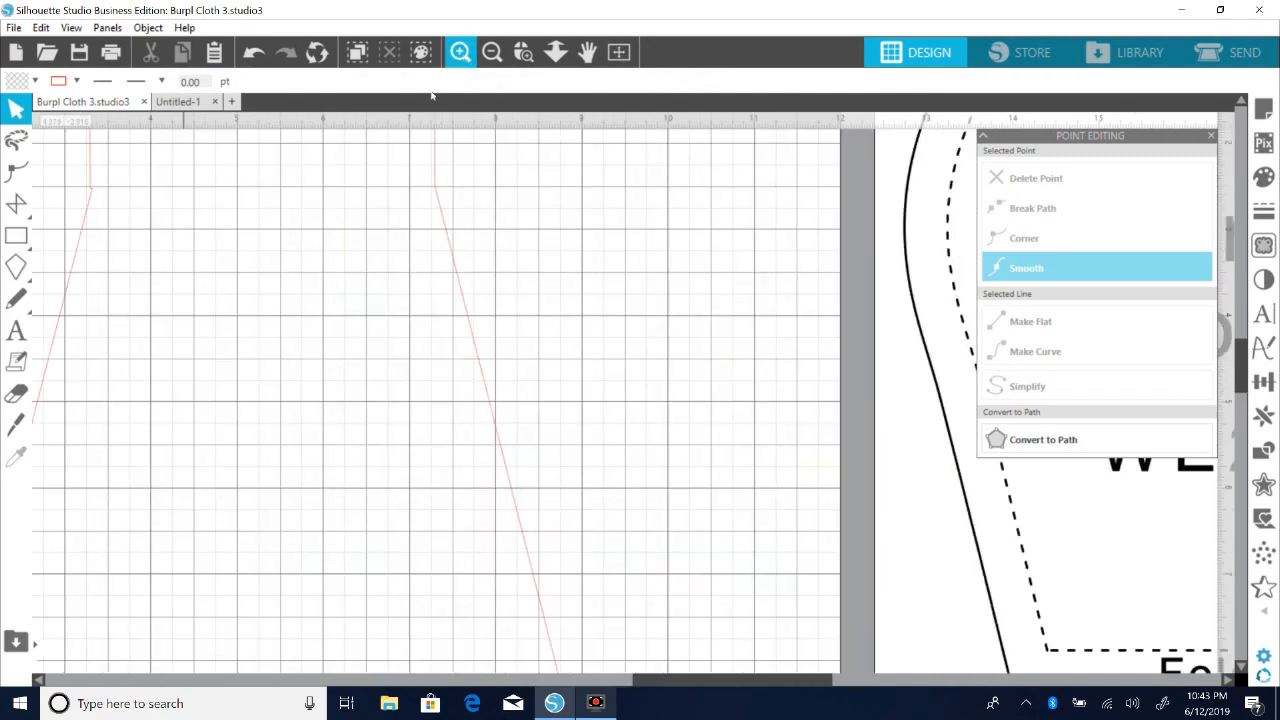
{"action": "scroll", "coordinate": [708, 653], "scroll_direction": "left", "scroll_amount": 3}
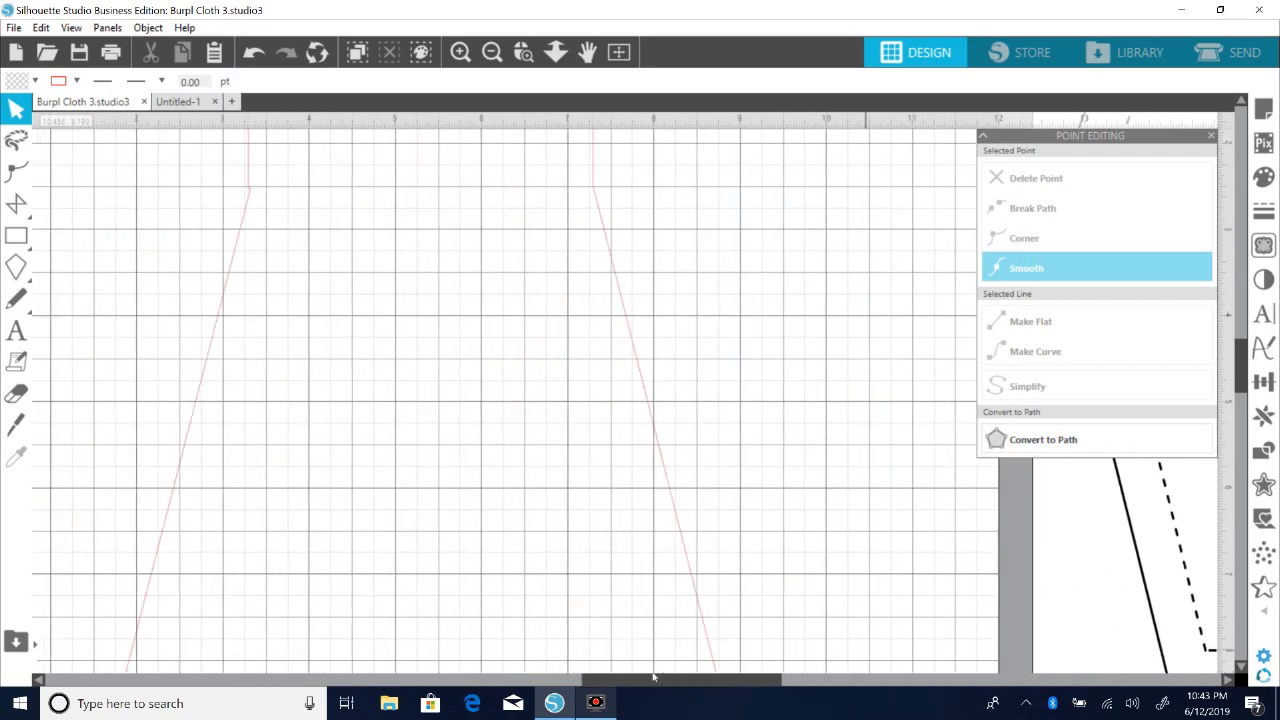
{"action": "double_click", "coordinate": [250, 190]}
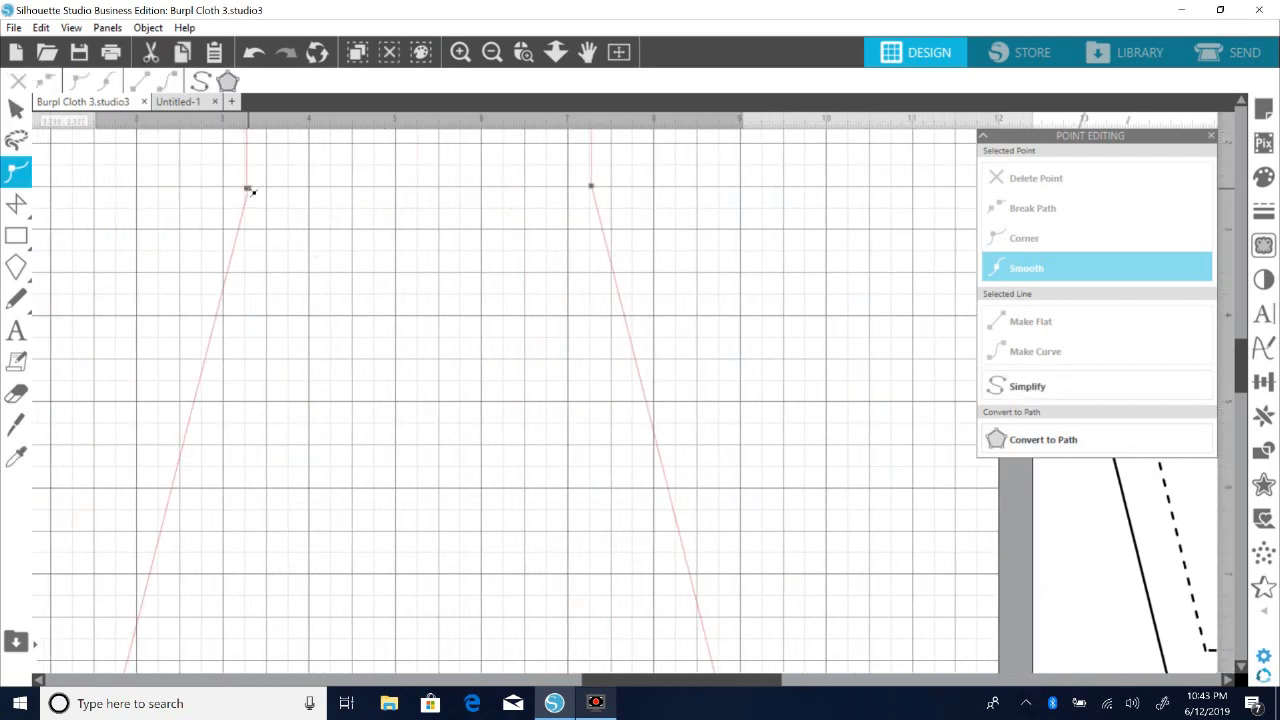
{"action": "left_click", "coordinate": [249, 189]}
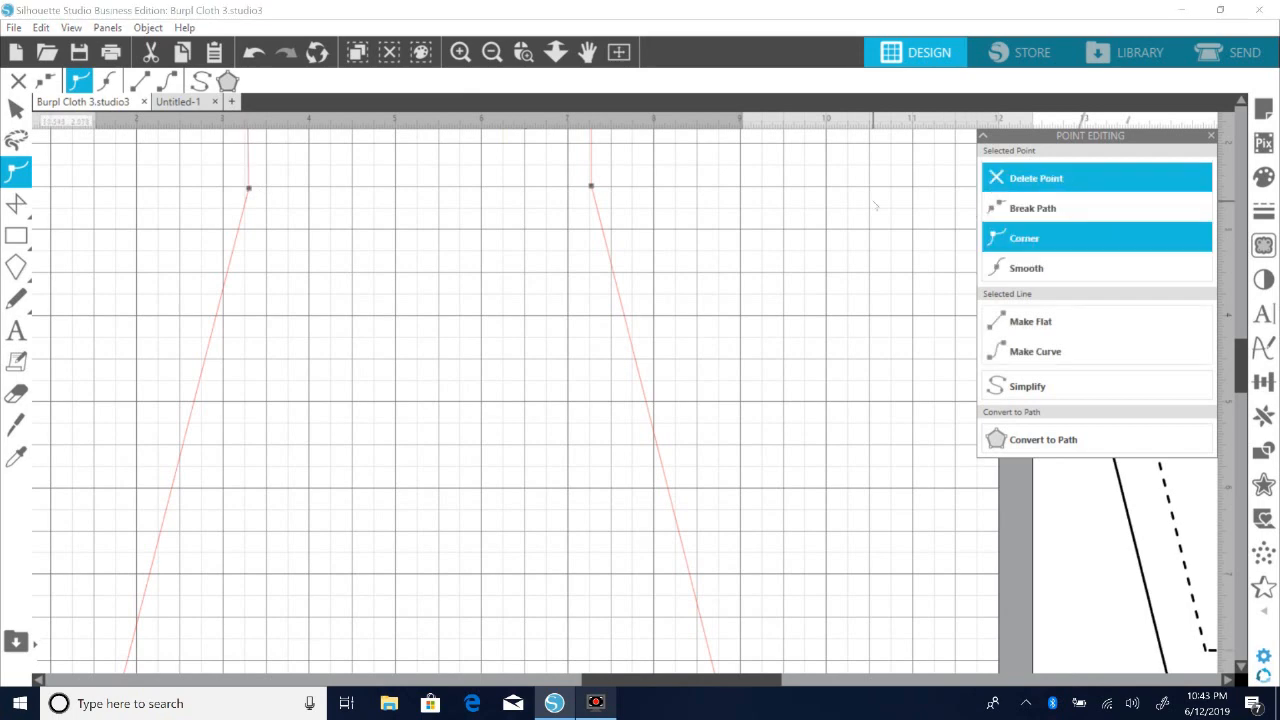
Step: Try adjusting the point at the welded shape's right neck corner, and undo that point move
{"action": "left_click", "coordinate": [595, 193]}
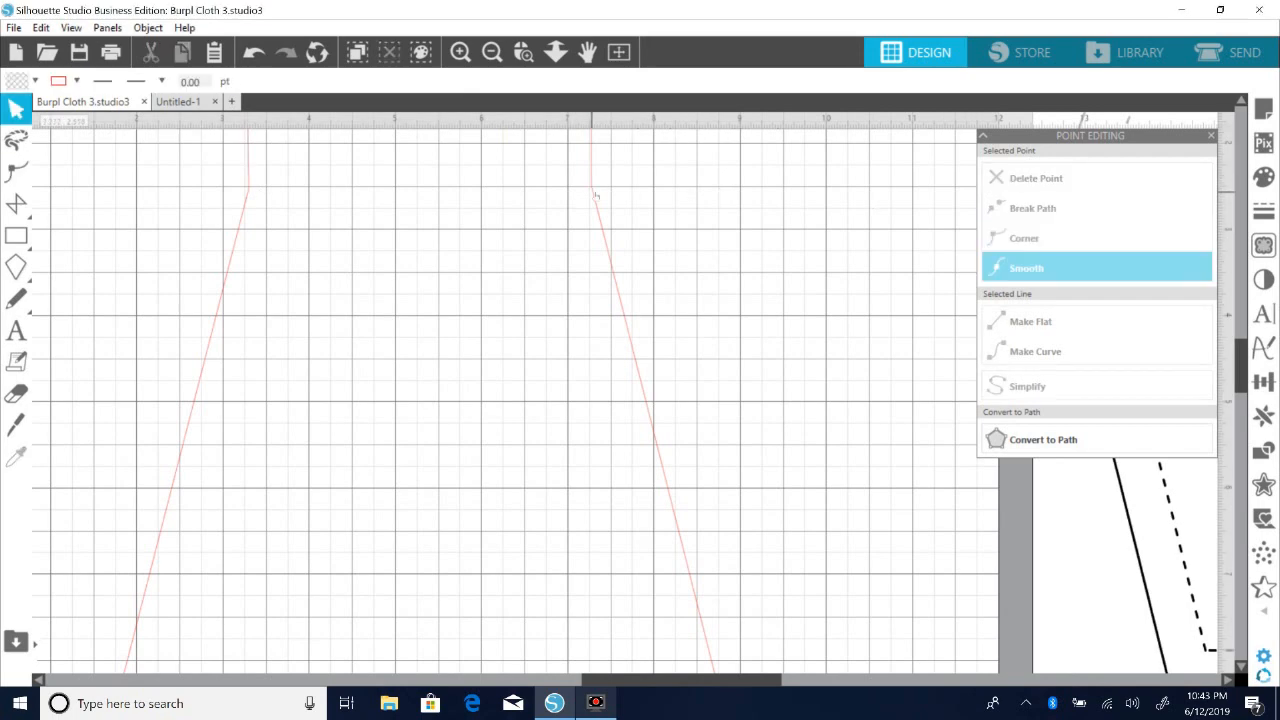
{"action": "double_click", "coordinate": [595, 193]}
{"action": "left_click", "coordinate": [600, 193]}
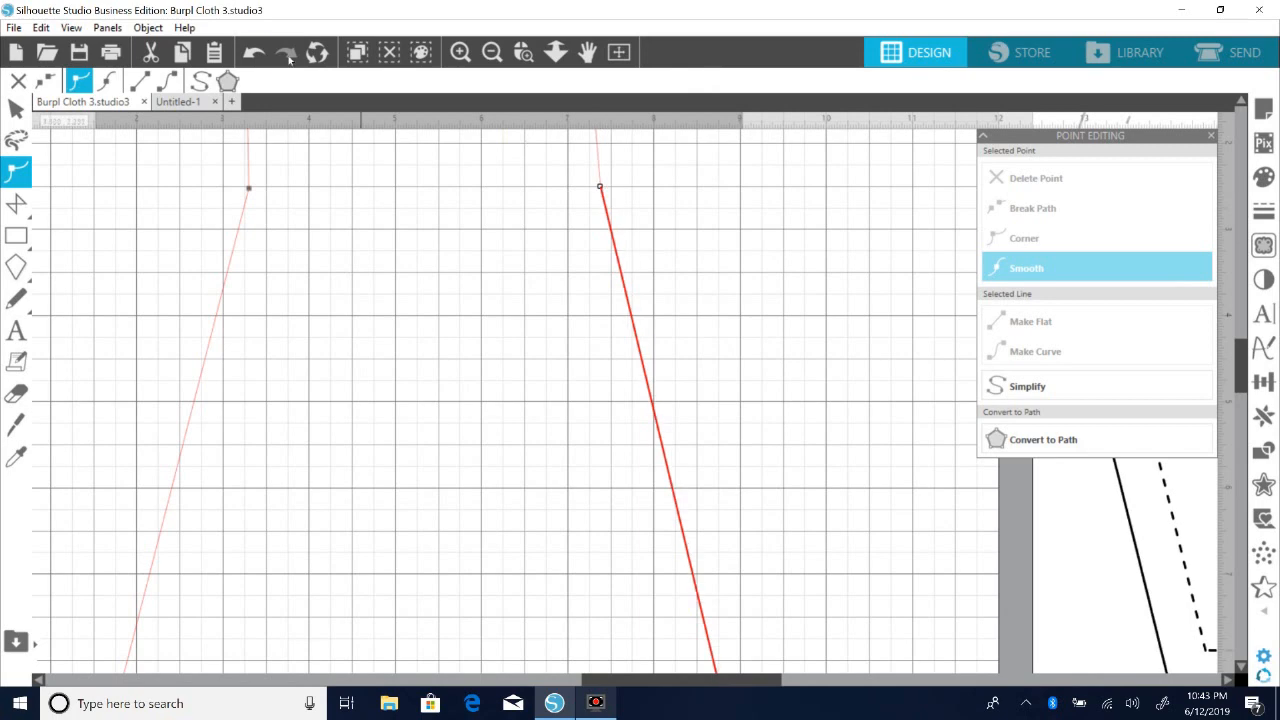
{"action": "left_click", "coordinate": [254, 52]}
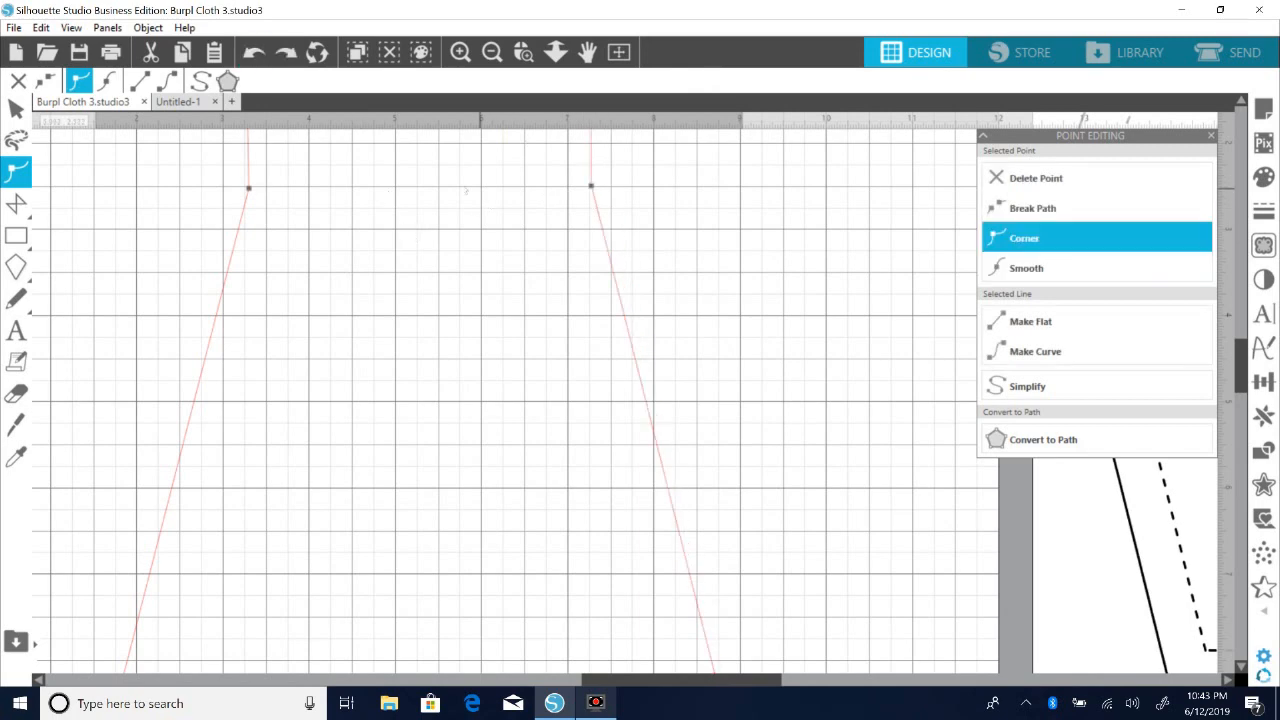
Step: Move the left neck-corner point level with the right one and finish editing the shape's points
{"action": "left_click", "coordinate": [251, 191]}
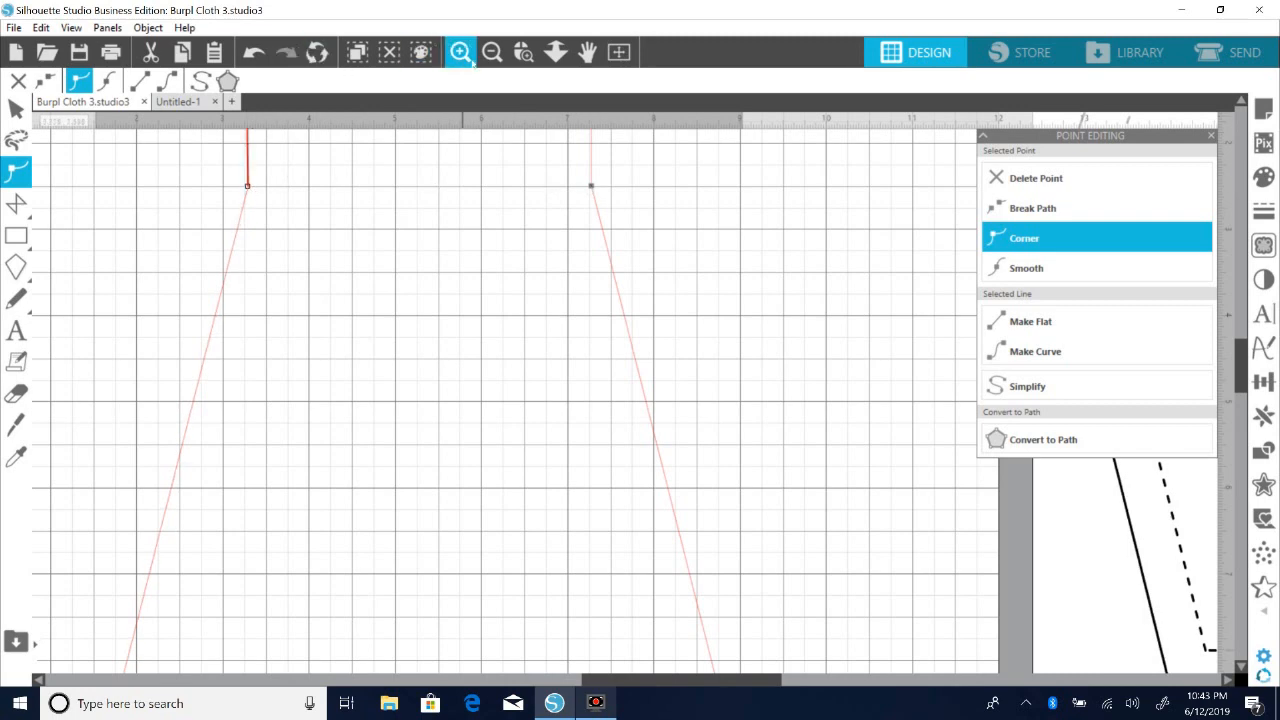
{"action": "left_click", "coordinate": [491, 52]}
{"action": "left_click", "coordinate": [491, 52]}
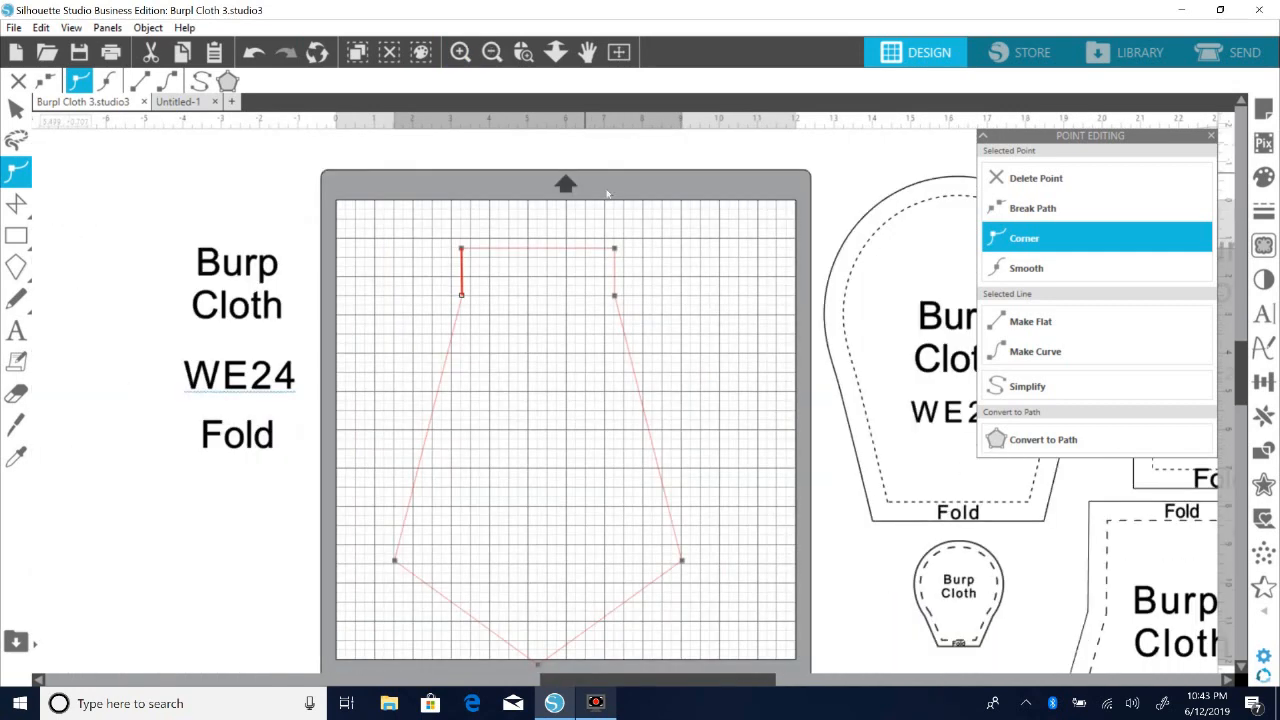
{"action": "left_click", "coordinate": [645, 316]}
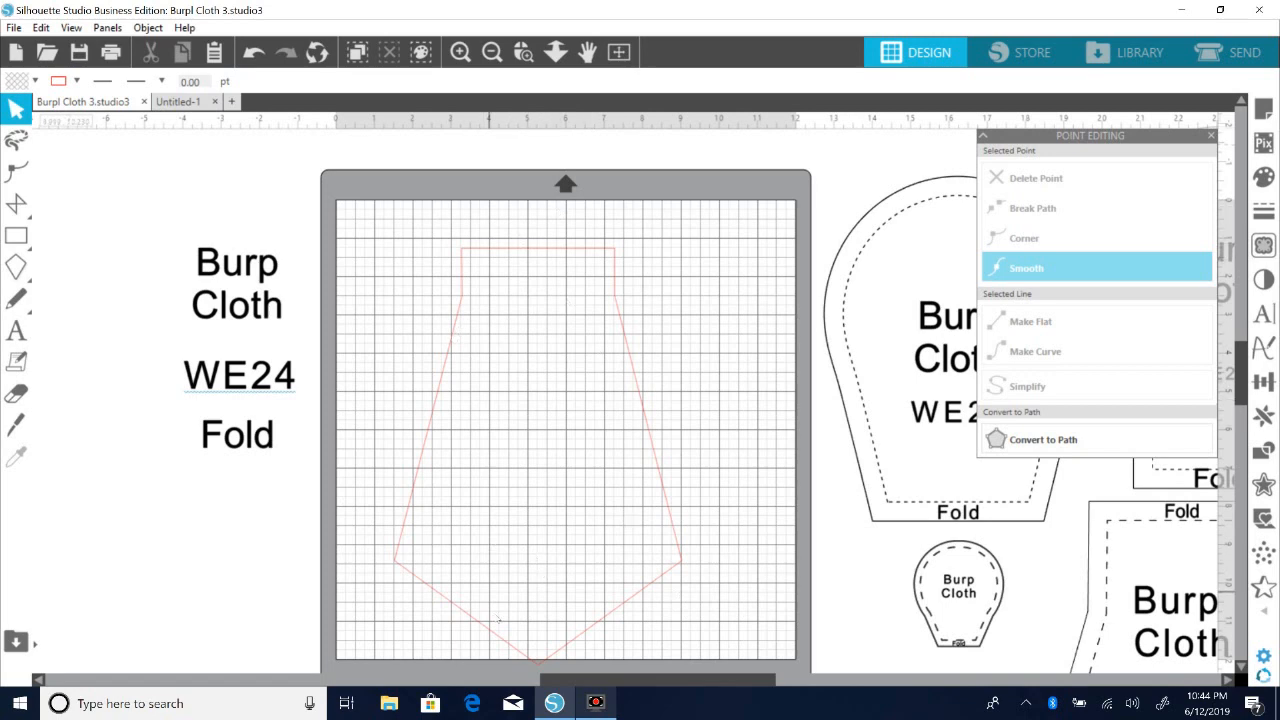
Step: Move the welded shape left on the cutting mat, keeping its whole outline, including the lower tip, inside the mat
{"action": "left_click_drag", "start_coordinate": [674, 570], "coordinate": [627, 585]}
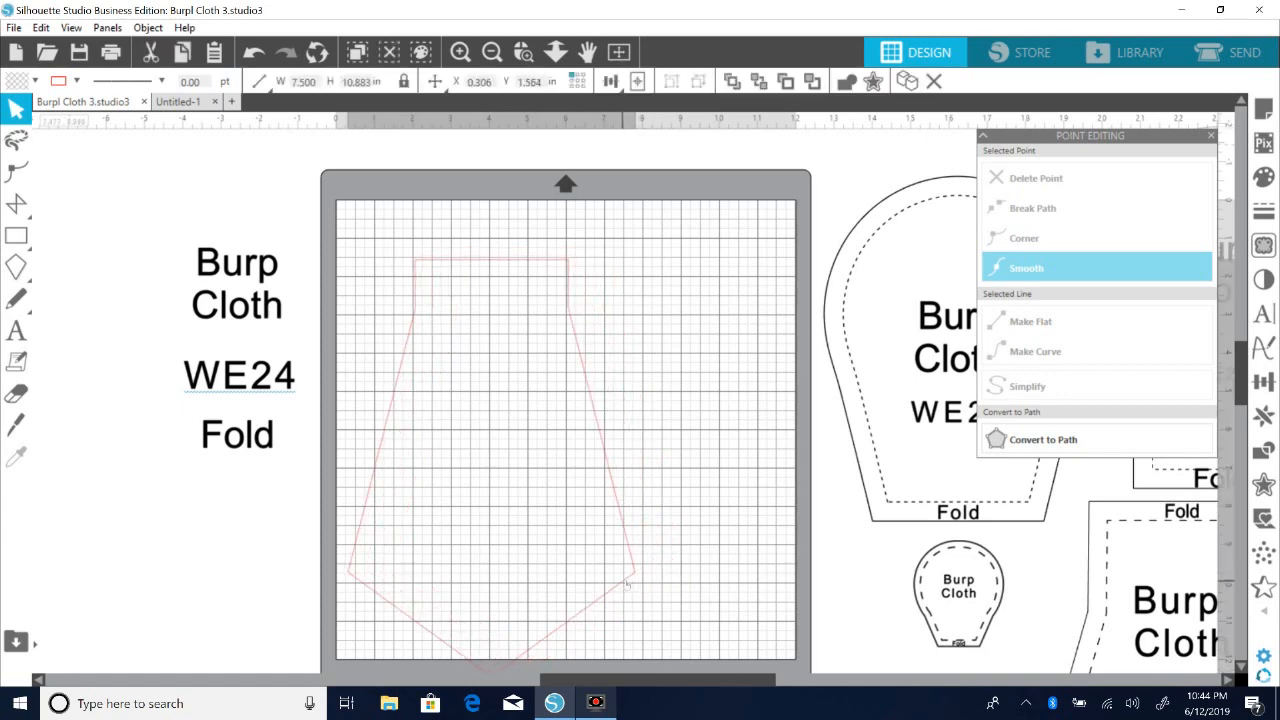
{"action": "left_click", "coordinate": [627, 585]}
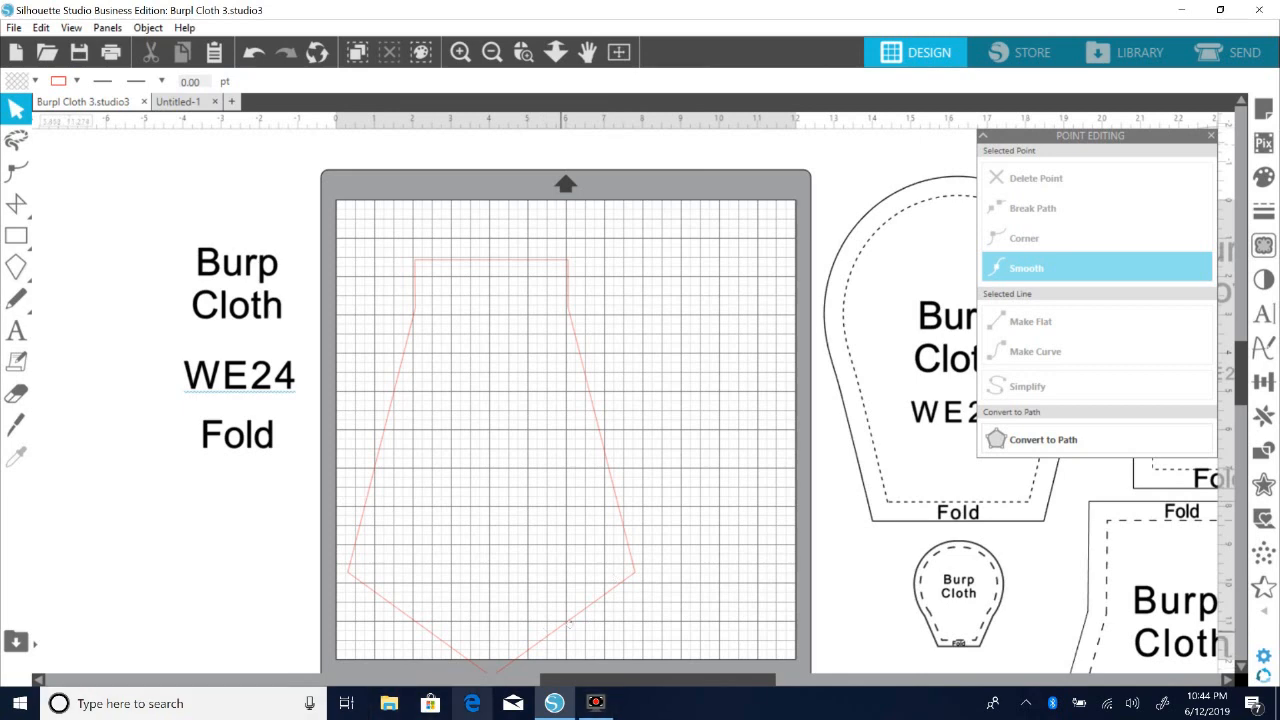
{"action": "left_click_drag", "start_coordinate": [624, 583], "coordinate": [633, 586]}
{"action": "left_click", "coordinate": [1006, 531]}
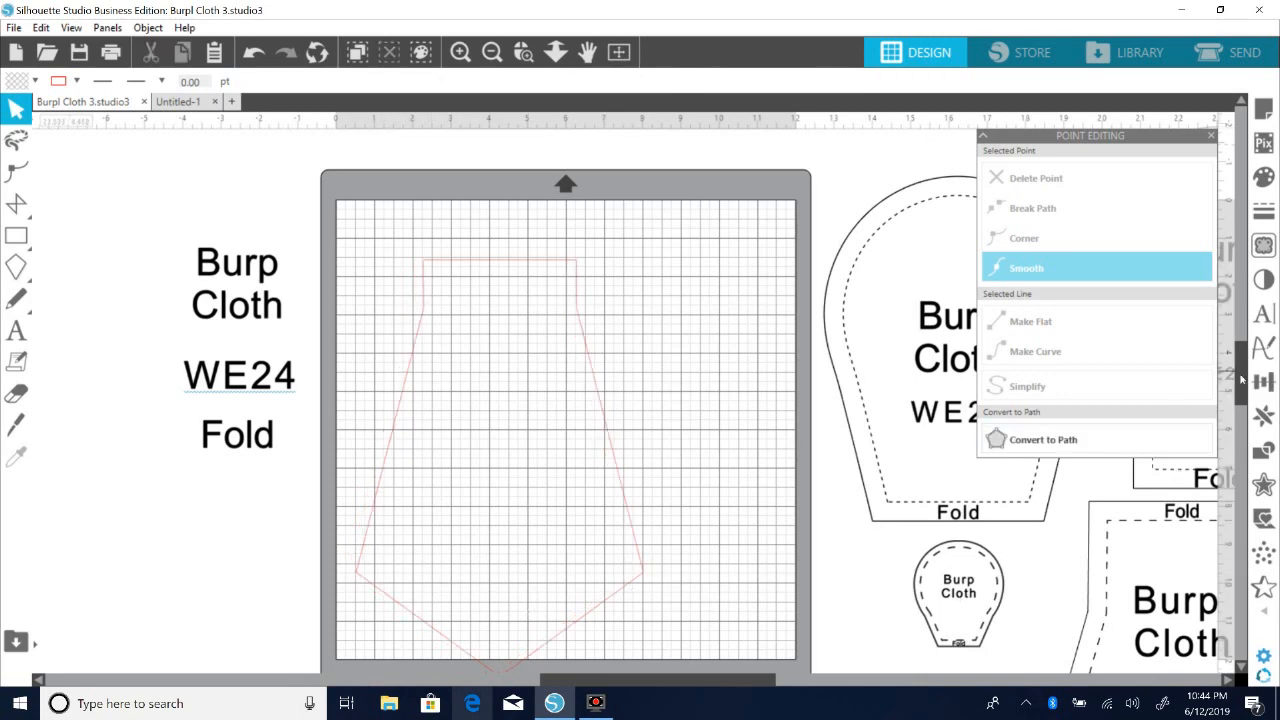
{"action": "scroll", "coordinate": [1241, 378], "scroll_direction": "down", "scroll_amount": 2}
{"action": "left_click_drag", "start_coordinate": [618, 508], "coordinate": [615, 484]}
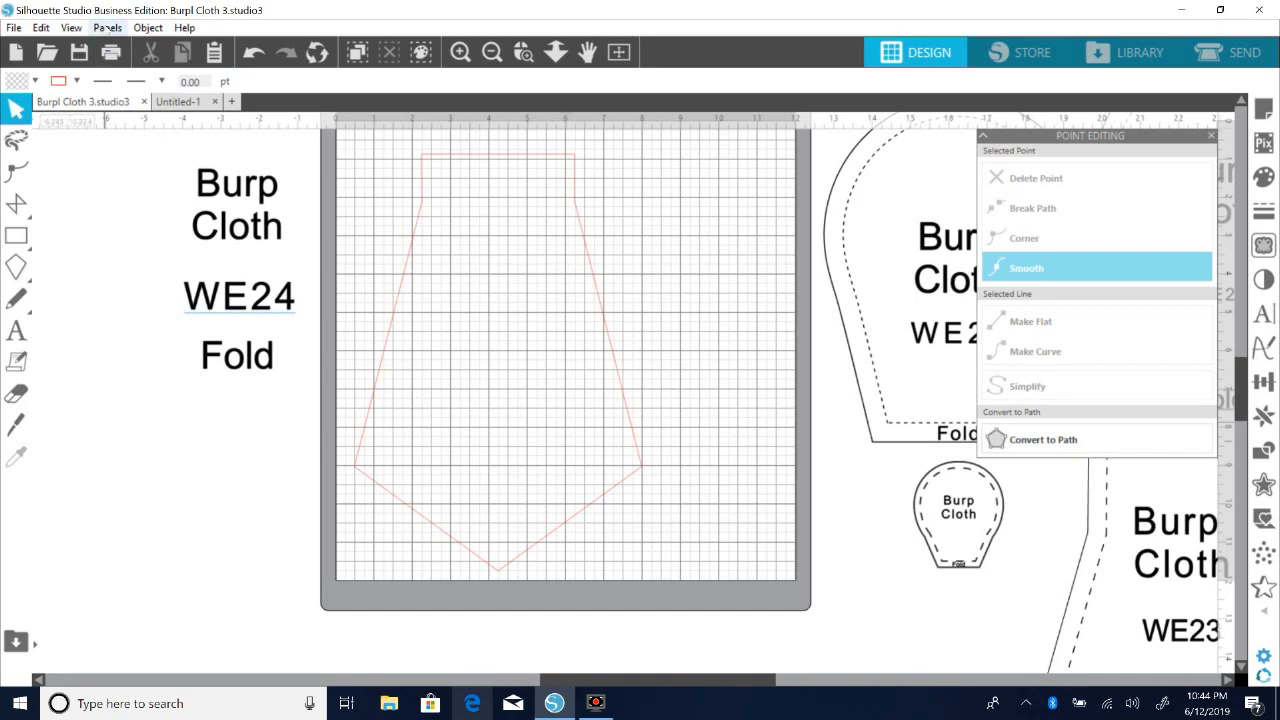
Step: Show the print border and hide the grid on the cutting mat
{"action": "left_click", "coordinate": [86, 28]}
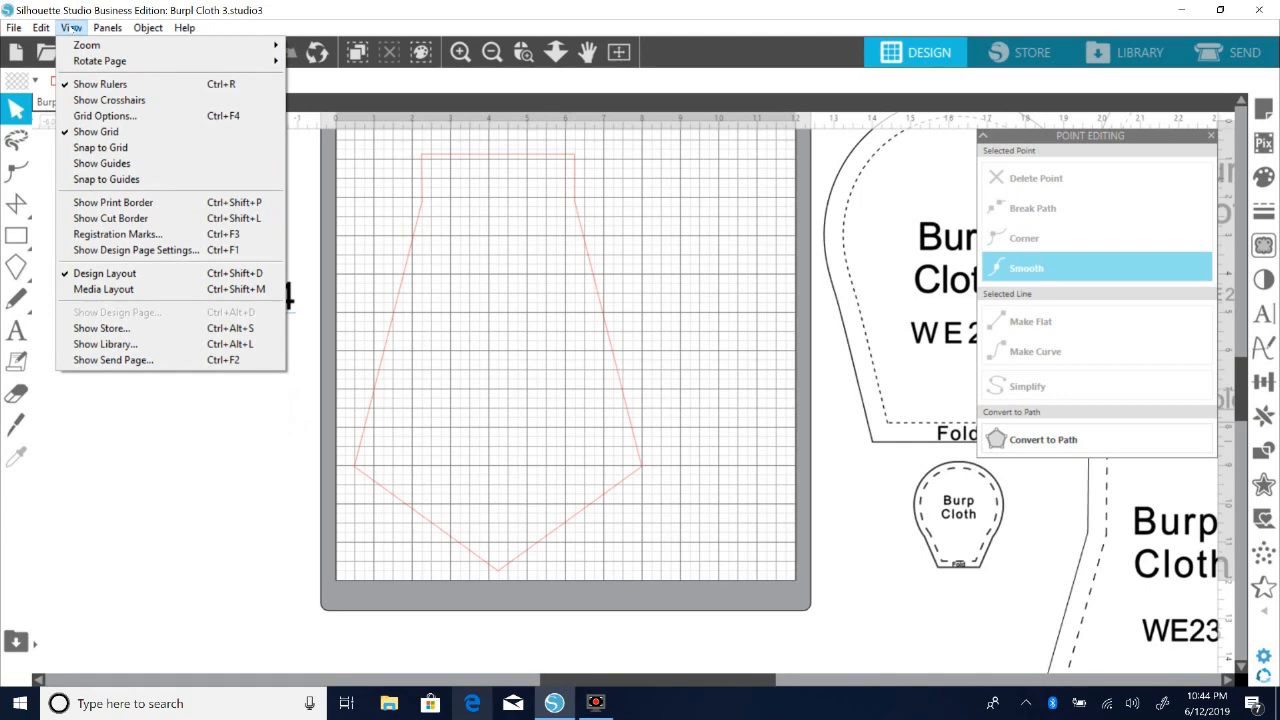
{"action": "left_click", "coordinate": [112, 203]}
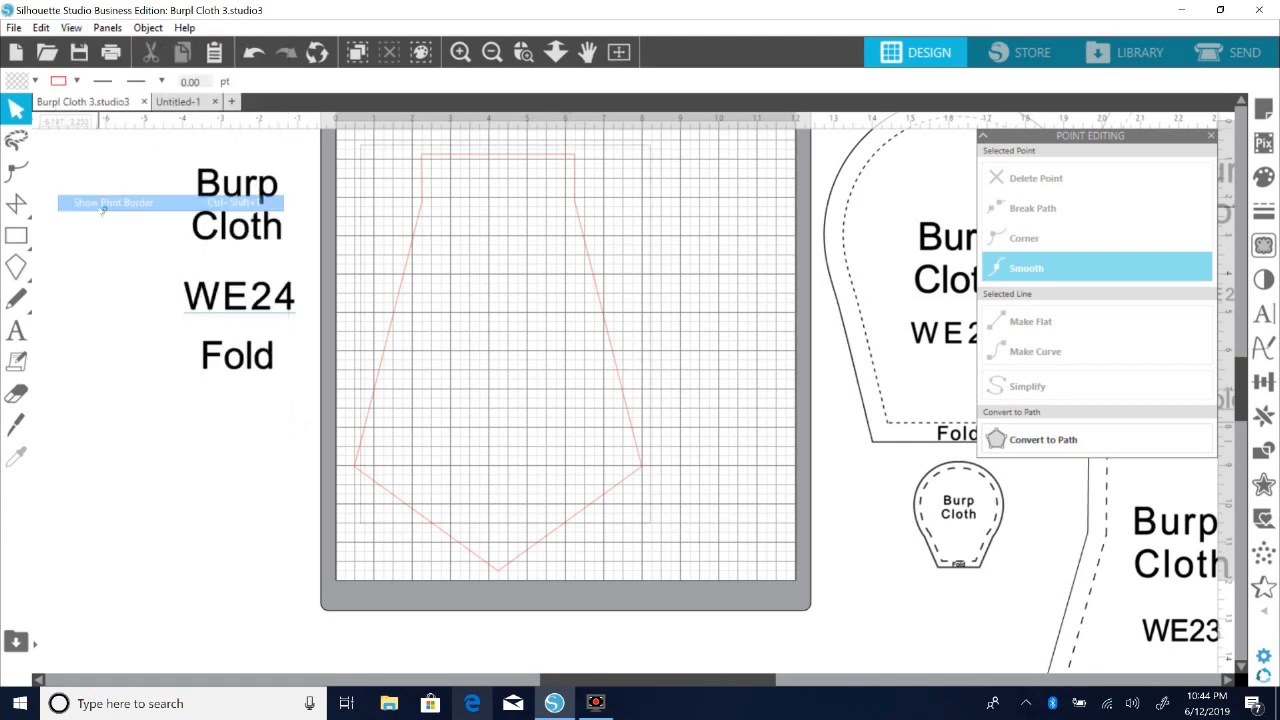
{"action": "left_click", "coordinate": [71, 27]}
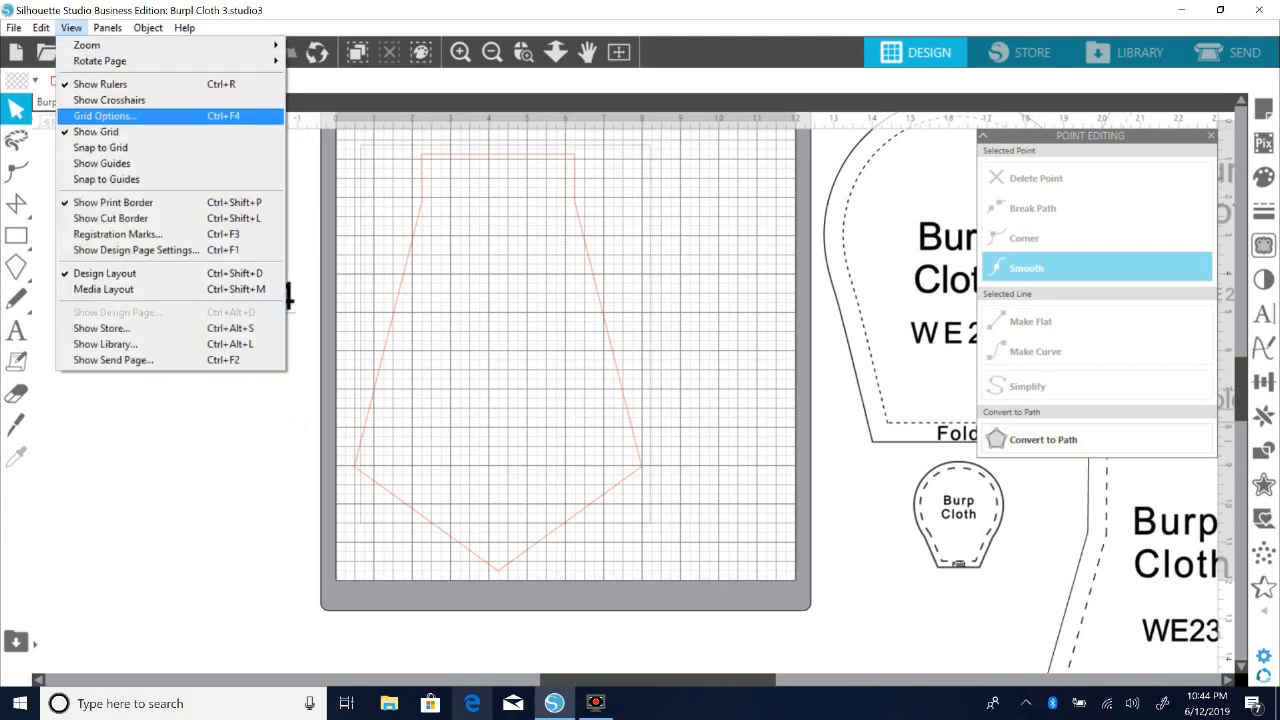
{"action": "left_click", "coordinate": [100, 128]}
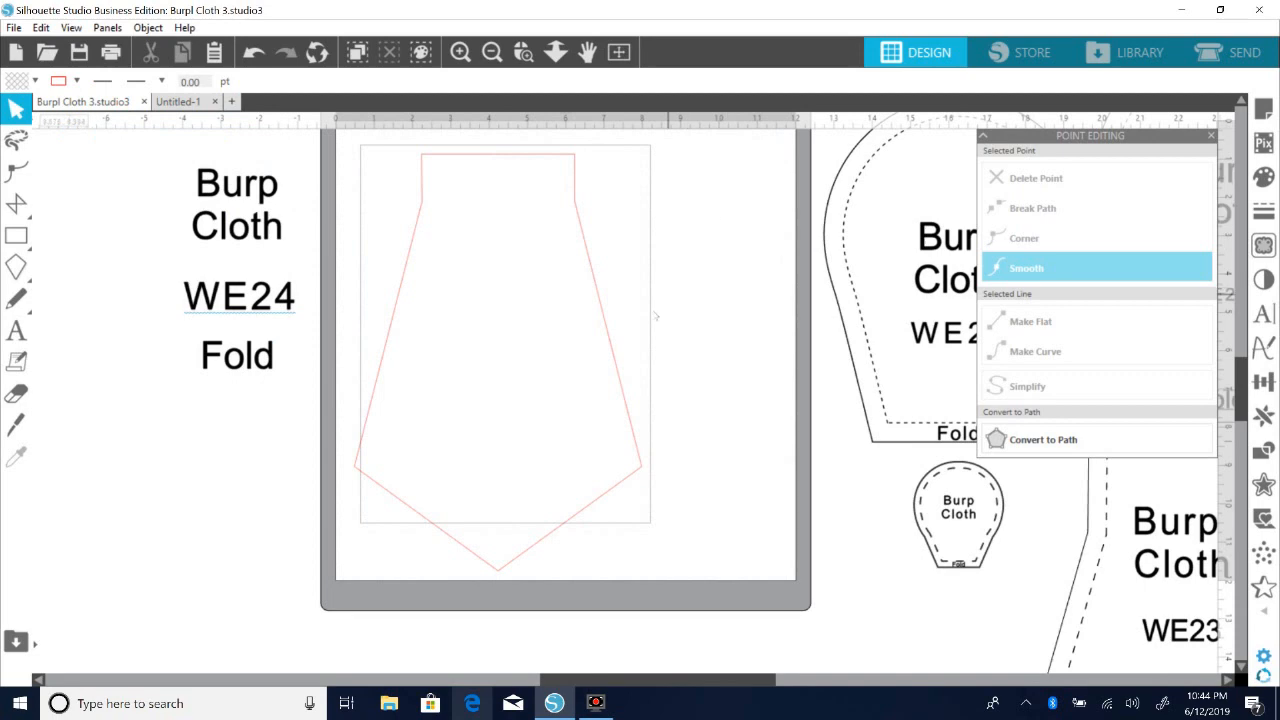
Step: Move the shape to X 0.633 in, Y 0.825 in so its sides sit within the print border
{"action": "left_click_drag", "start_coordinate": [632, 473], "coordinate": [640, 474]}
{"action": "left_click", "coordinate": [640, 472]}
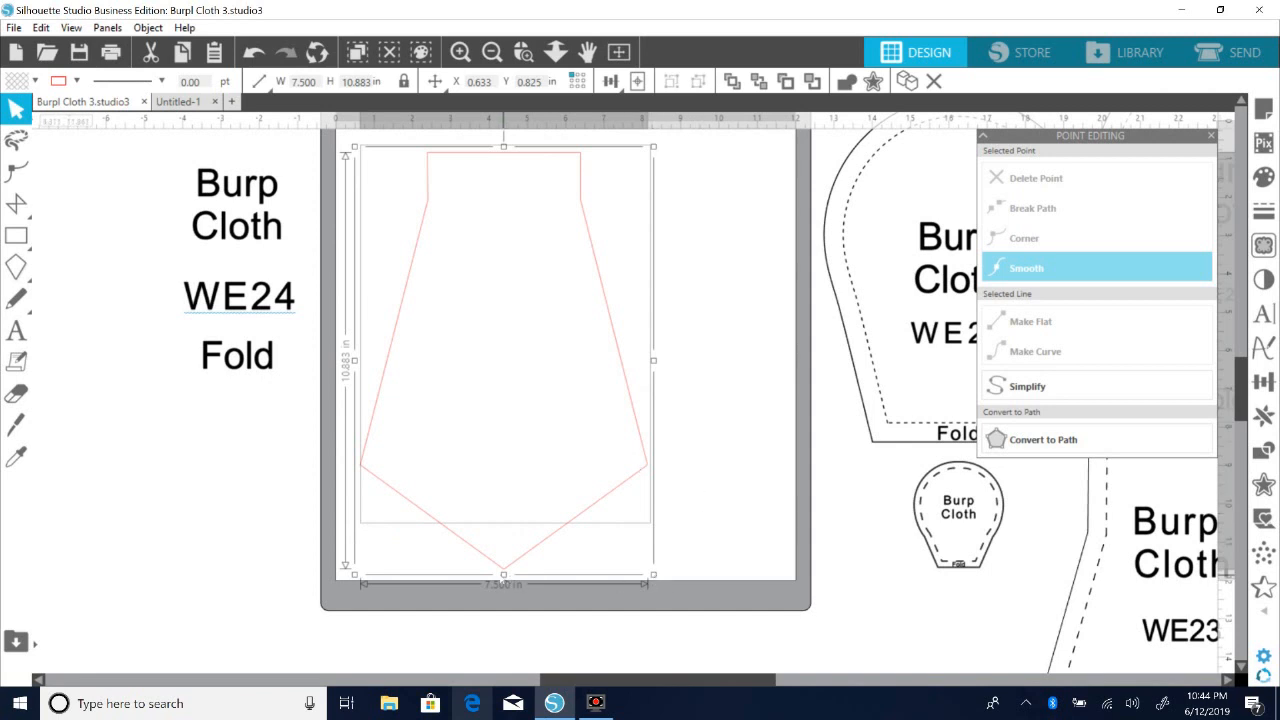
Step: Try reducing only the shape's height to 9.492 in to fit the print border, and undo the resize
{"action": "left_click_drag", "start_coordinate": [505, 577], "coordinate": [503, 524]}
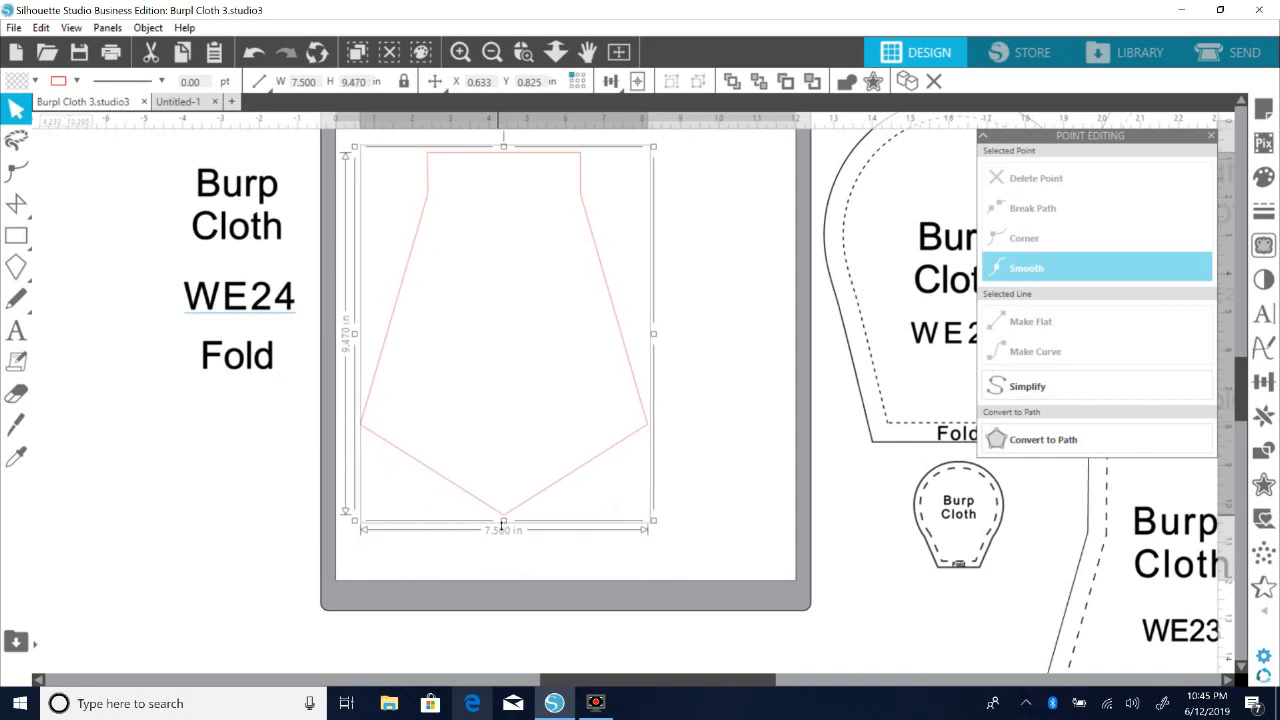
{"action": "left_click_drag", "start_coordinate": [503, 523], "coordinate": [503, 524]}
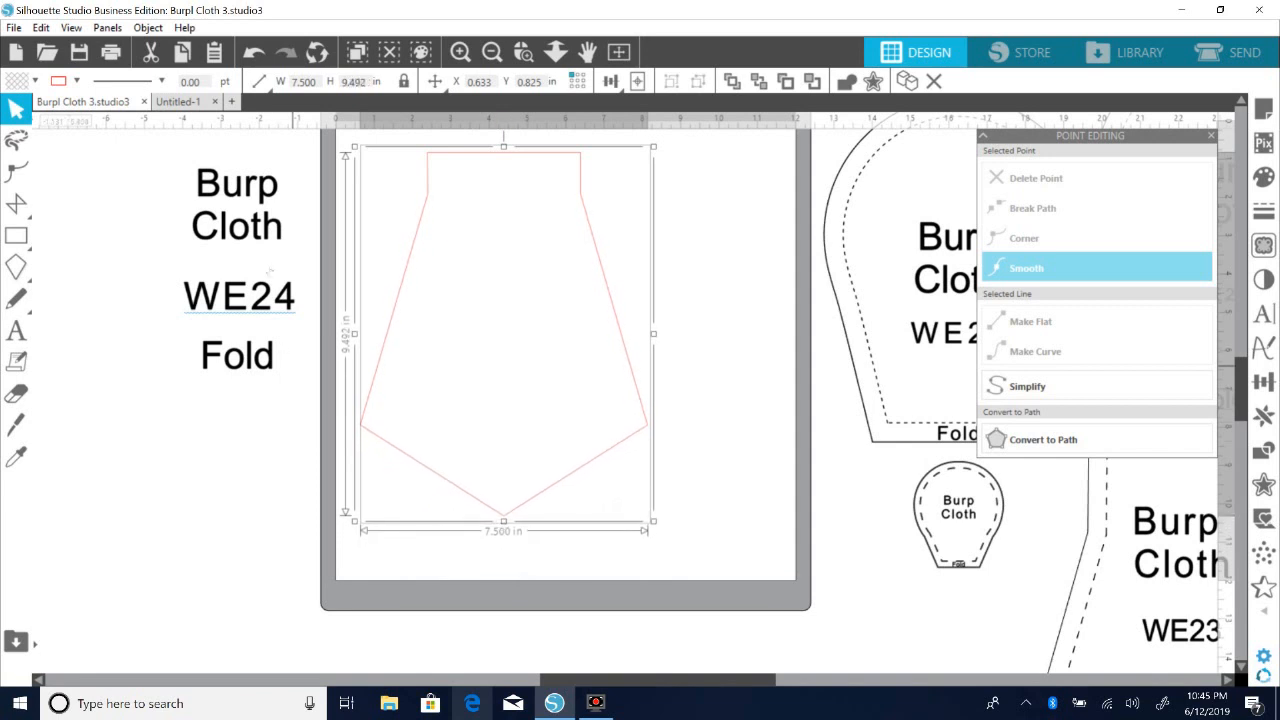
{"action": "left_click", "coordinate": [254, 52]}
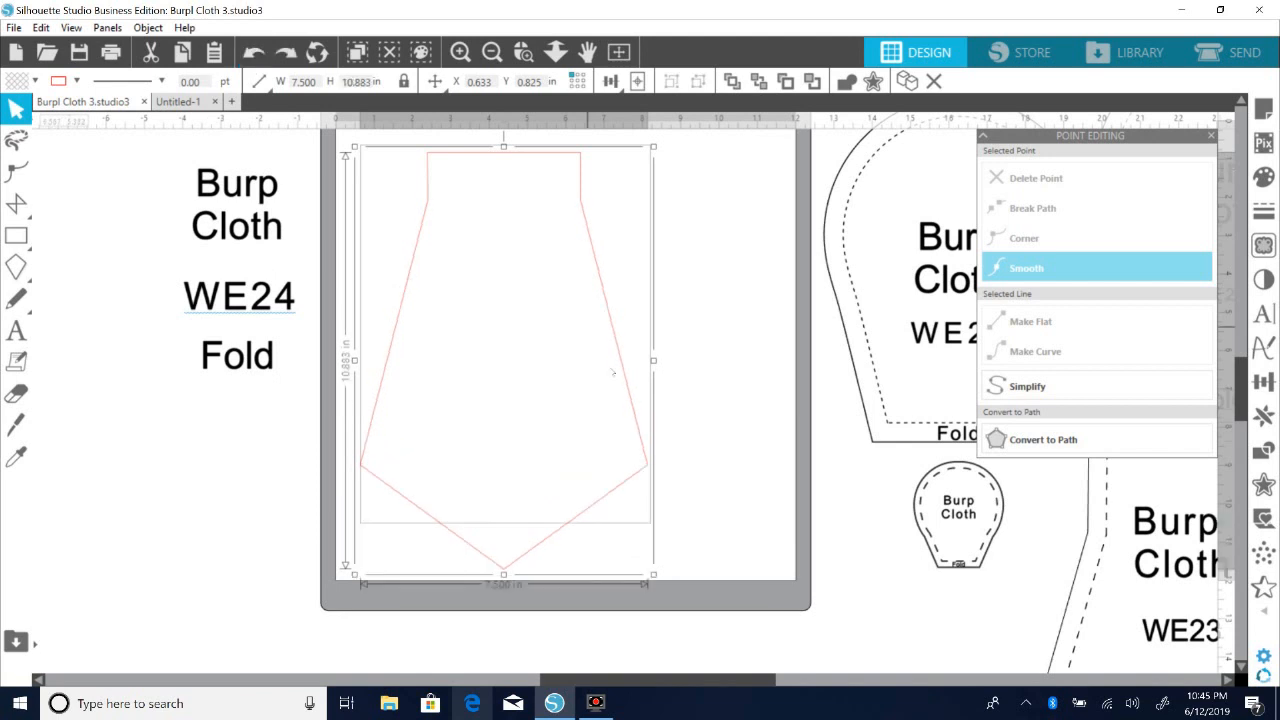
Step: Scale the shape proportionally to 6.634 by 9.627 in and position it roughly centered inside the print border
{"action": "left_click_drag", "start_coordinate": [655, 578], "coordinate": [630, 522]}
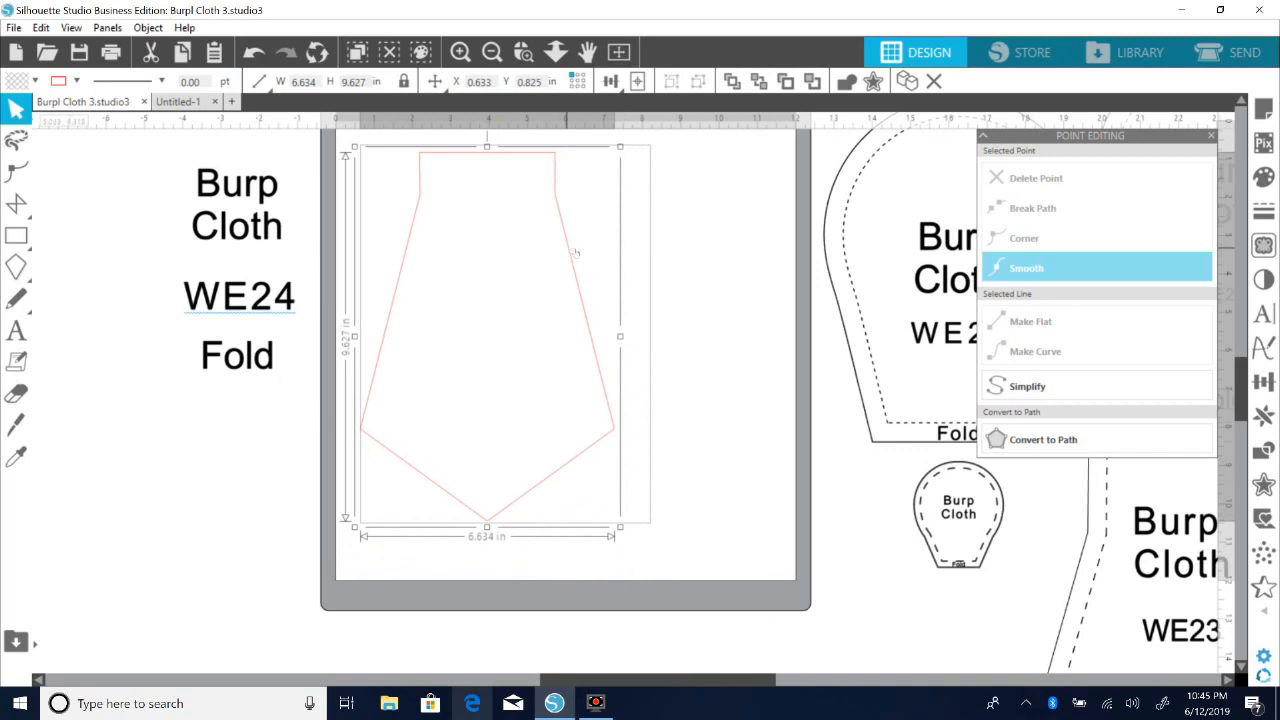
{"action": "left_click_drag", "start_coordinate": [571, 254], "coordinate": [579, 254]}
{"action": "left_click", "coordinate": [706, 264]}
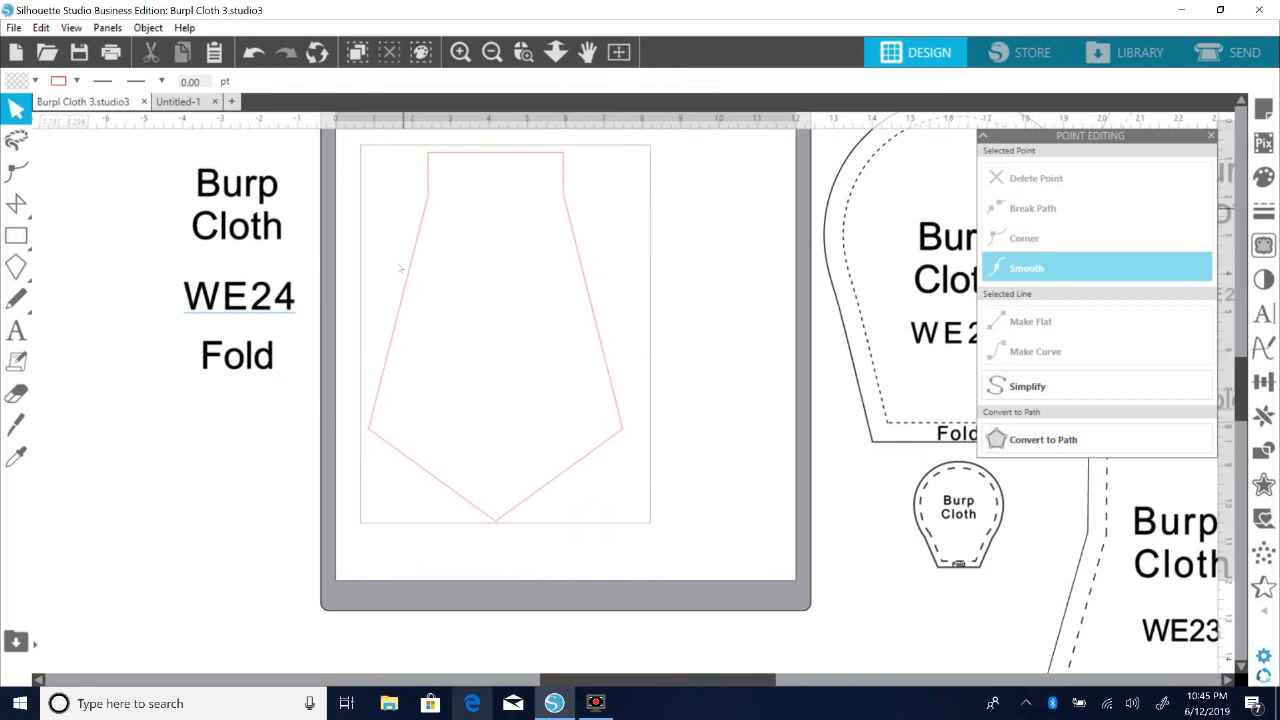
{"action": "left_click_drag", "start_coordinate": [399, 322], "coordinate": [403, 319]}
{"action": "left_click", "coordinate": [137, 168]}
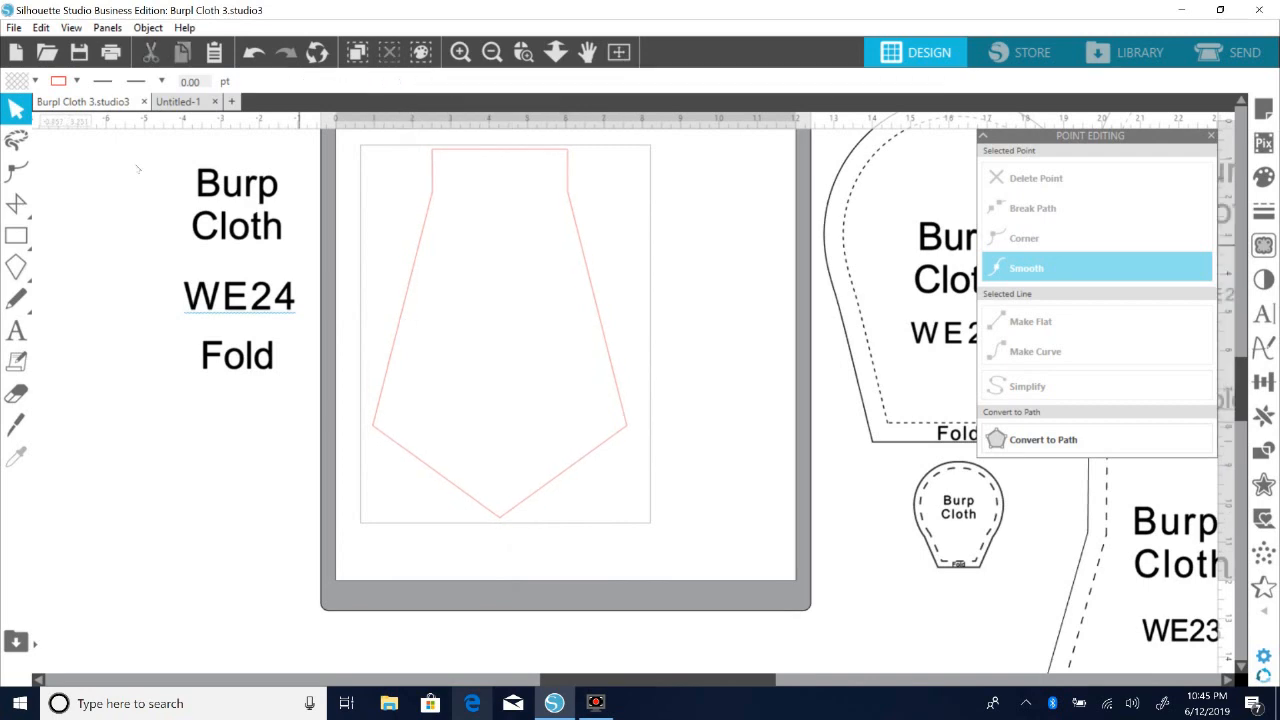
Step: Show the grid on the cutting mat and hide the print border
{"action": "left_click", "coordinate": [71, 28]}
{"action": "left_click", "coordinate": [71, 28]}
{"action": "left_click", "coordinate": [72, 29]}
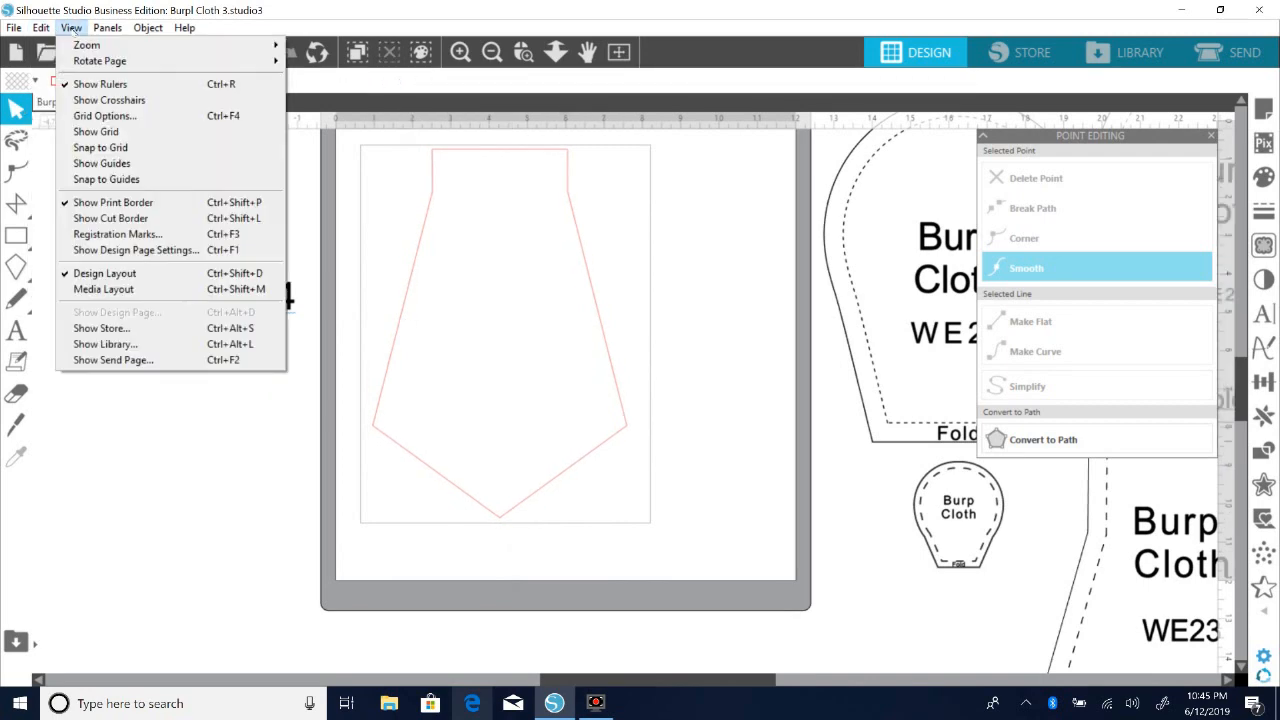
{"action": "left_click", "coordinate": [85, 133]}
{"action": "left_click", "coordinate": [71, 28]}
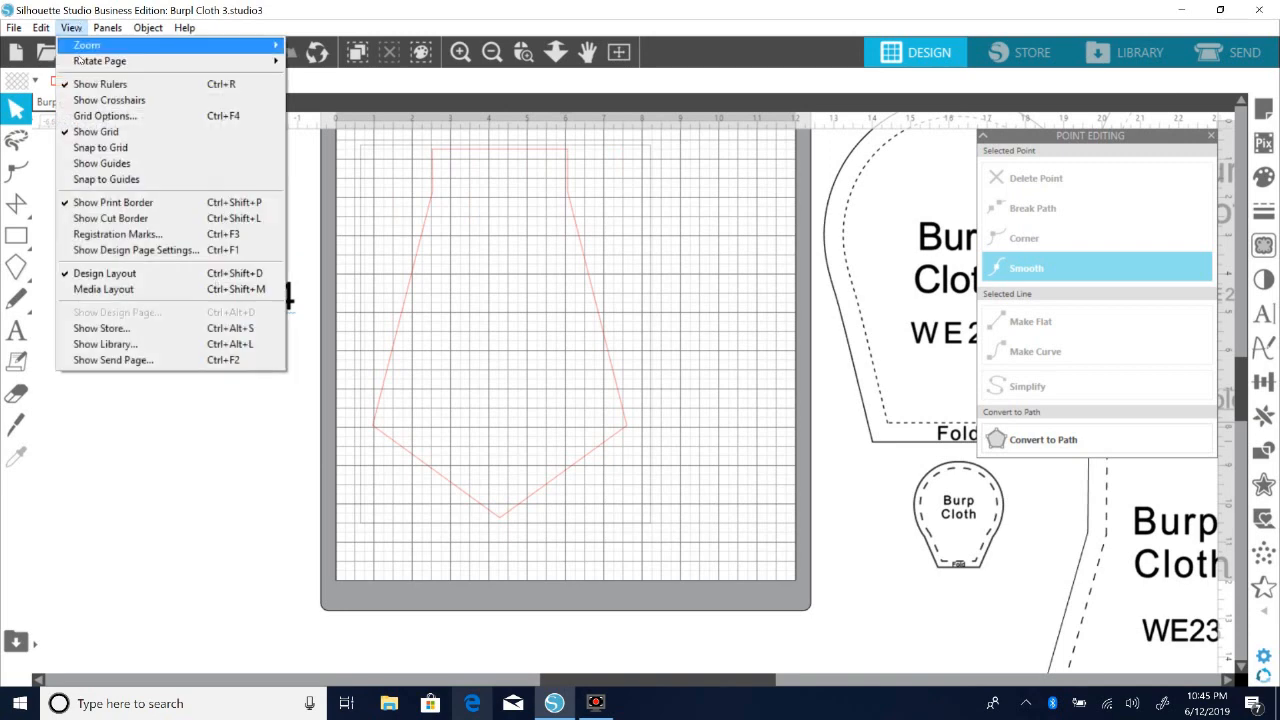
{"action": "left_click", "coordinate": [115, 203]}
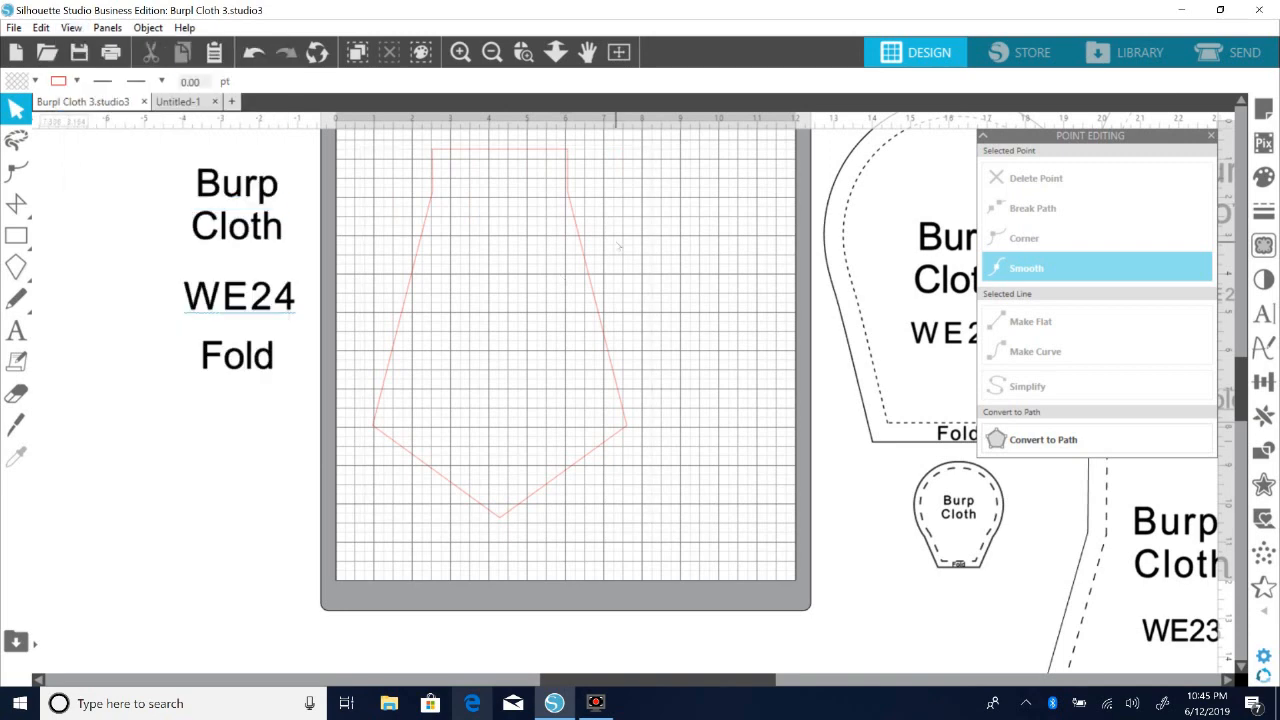
Step: Move the shape to X 1.220 in, Y 1.586 in on the mat, and shift the Burp Cloth label farther away from the mat
{"action": "left_click", "coordinate": [627, 428]}
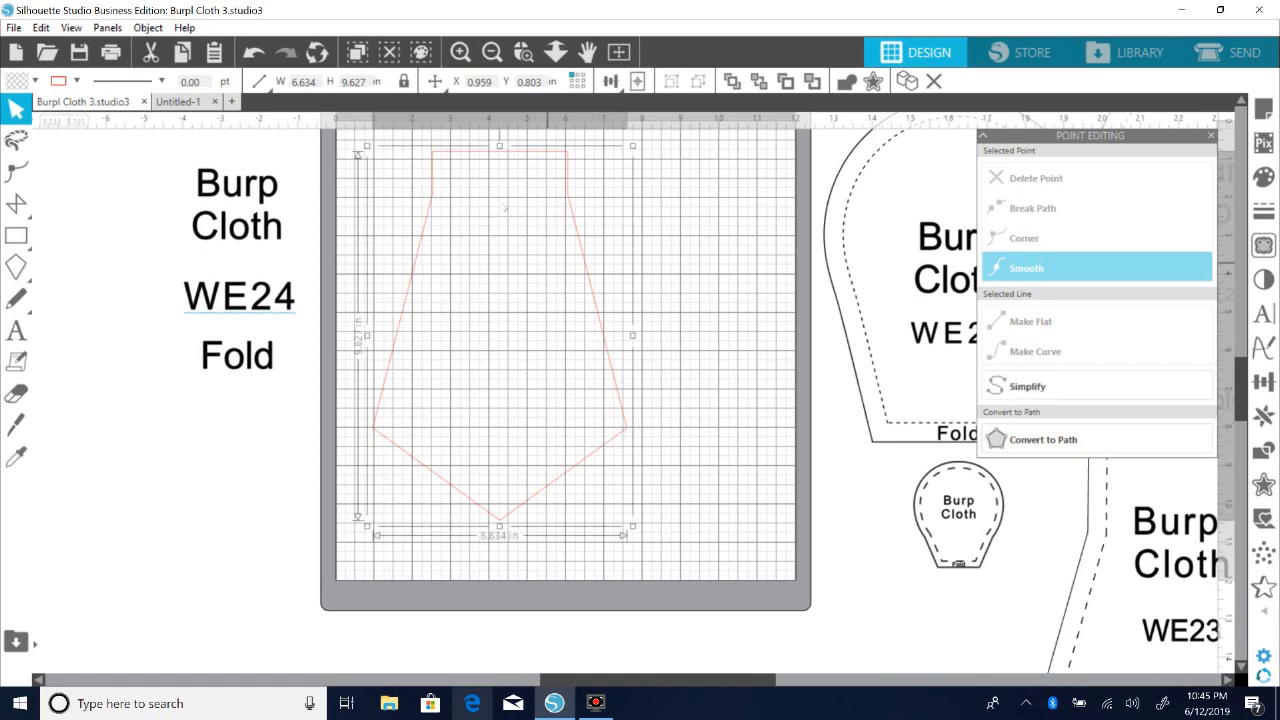
{"action": "left_click_drag", "start_coordinate": [433, 206], "coordinate": [432, 209]}
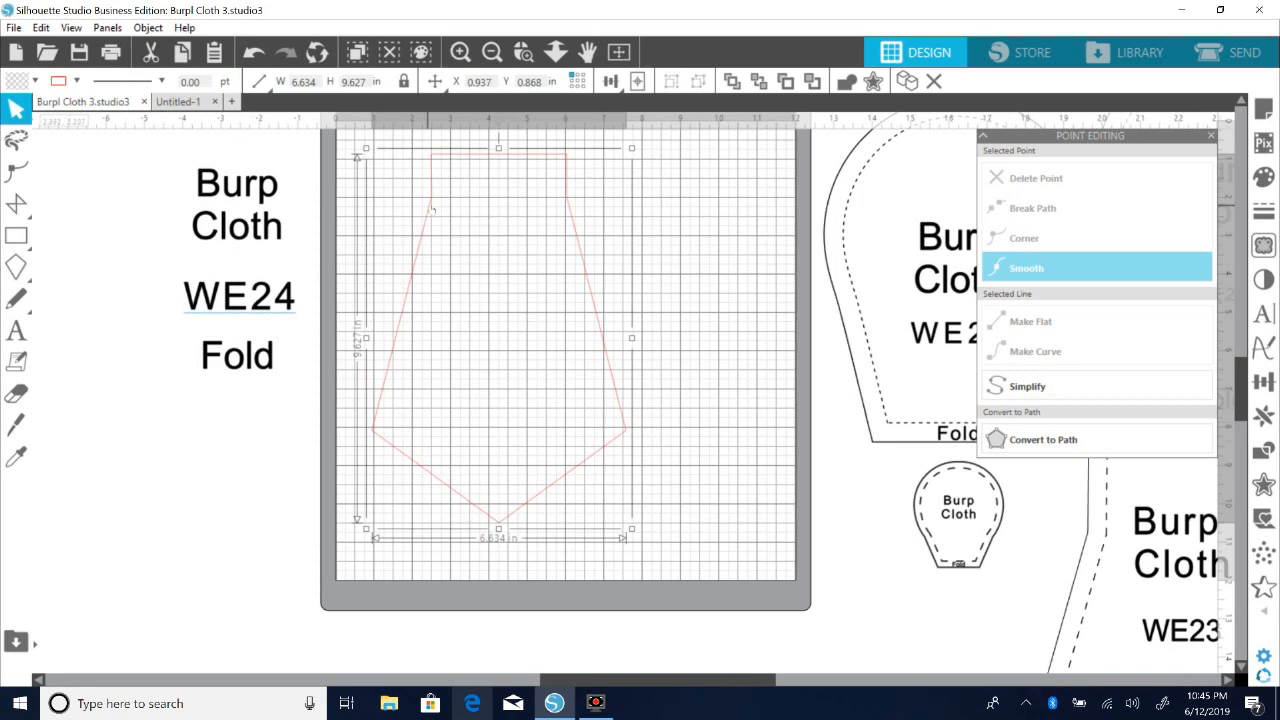
{"action": "left_click_drag", "start_coordinate": [1241, 390], "coordinate": [1243, 363]}
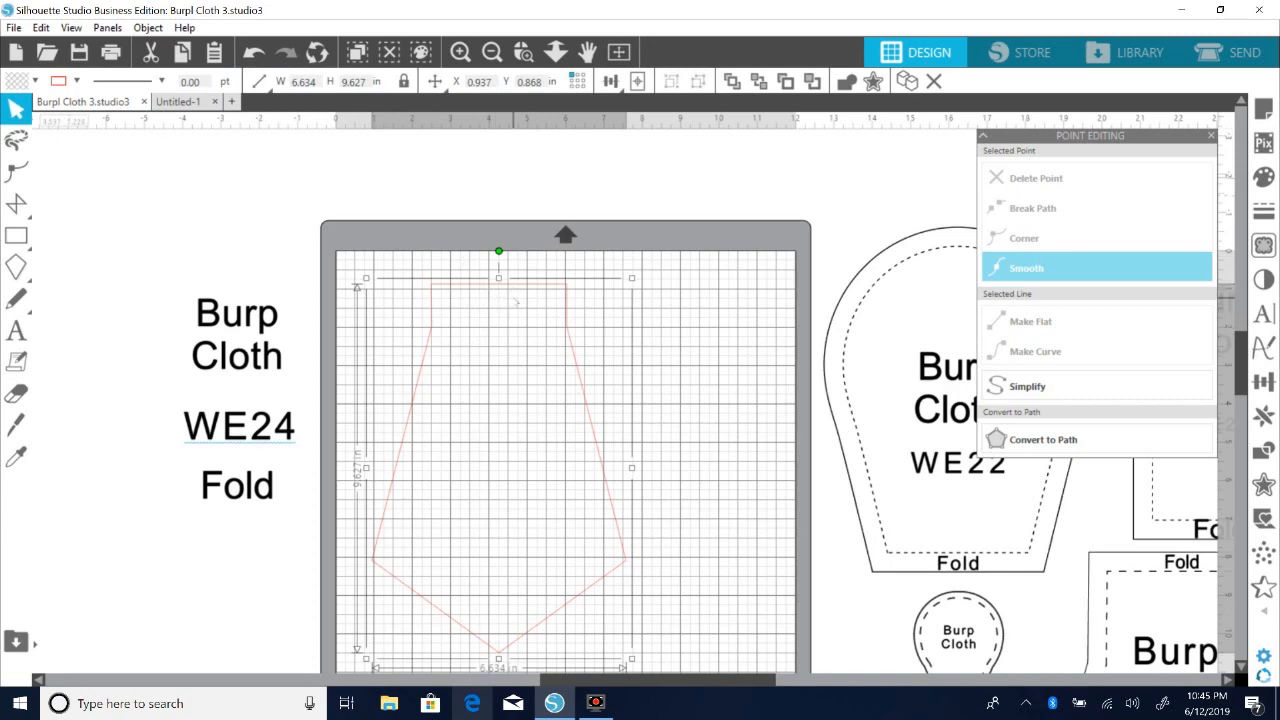
{"action": "left_click_drag", "start_coordinate": [1245, 348], "coordinate": [1245, 394]}
{"action": "left_click_drag", "start_coordinate": [563, 429], "coordinate": [581, 479]}
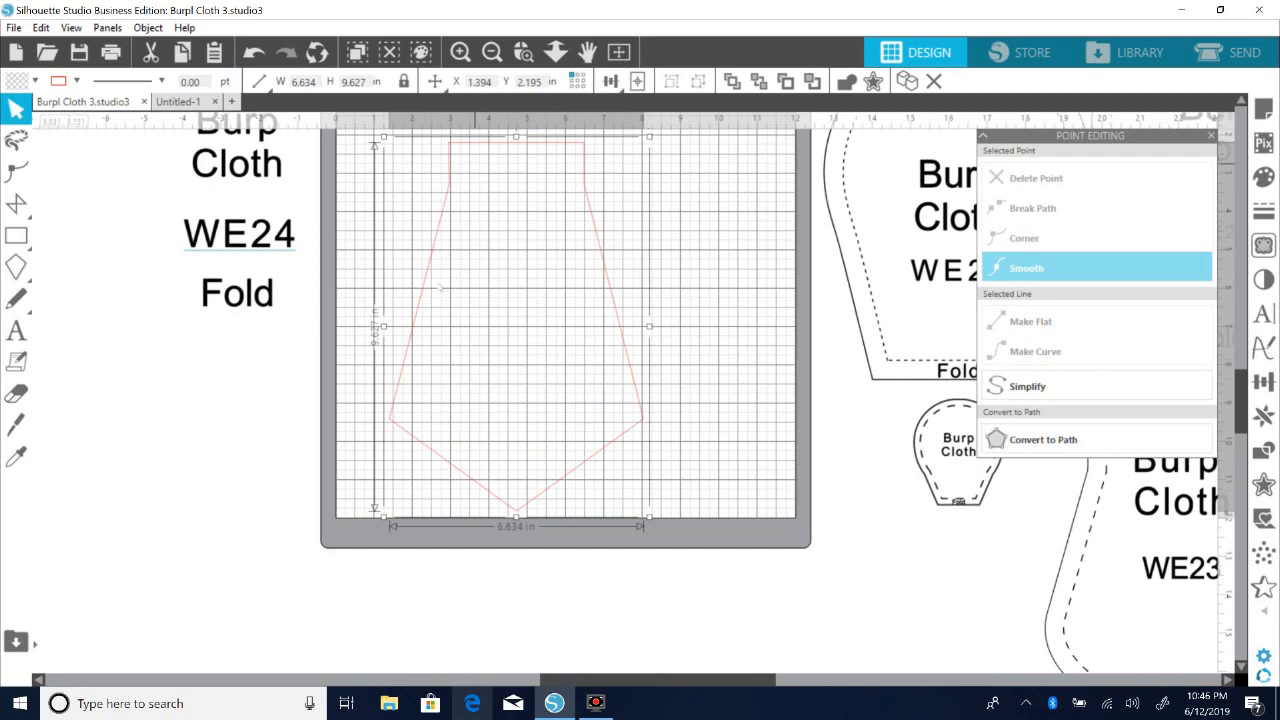
{"action": "left_click_drag", "start_coordinate": [1246, 384], "coordinate": [1246, 360]}
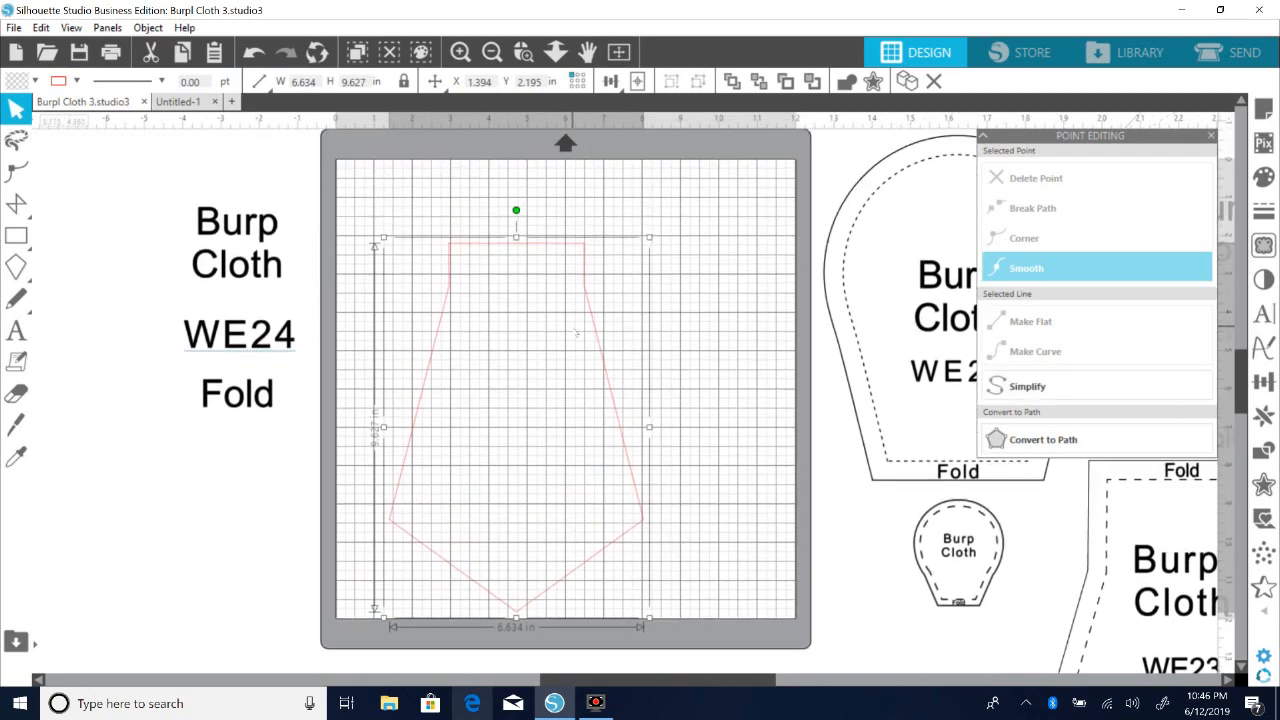
{"action": "left_click_drag", "start_coordinate": [600, 351], "coordinate": [598, 349]}
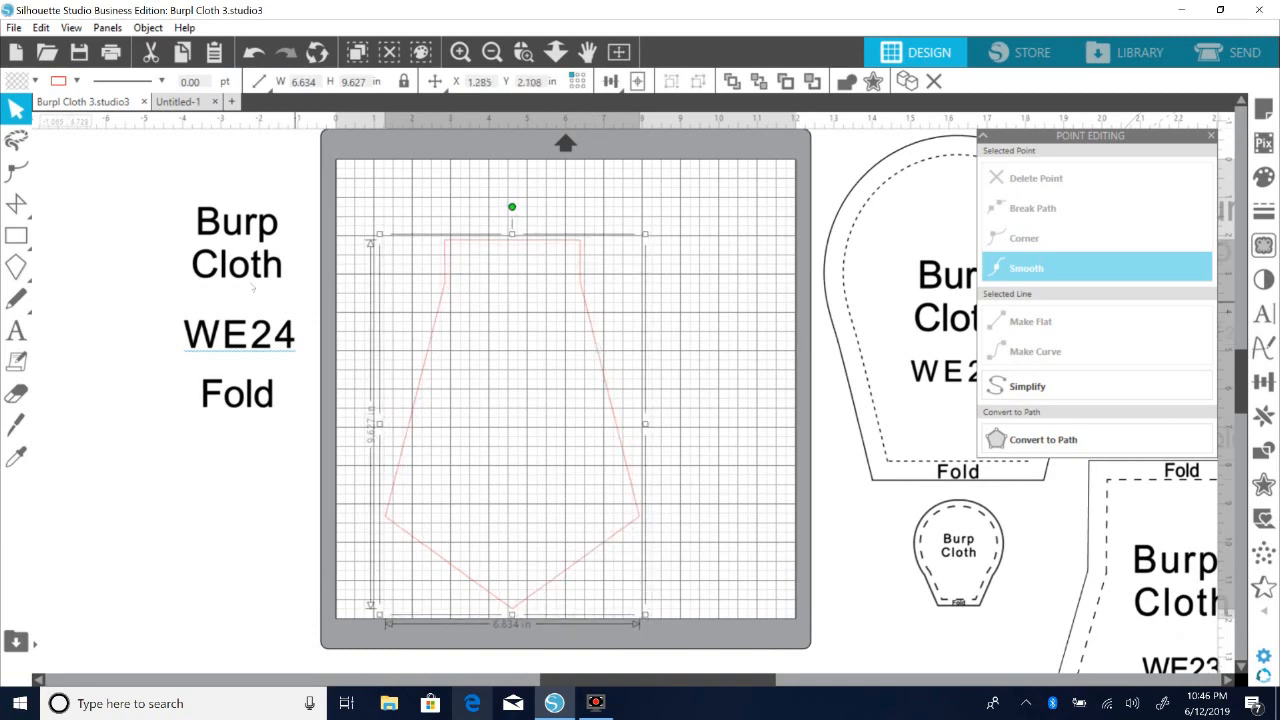
{"action": "left_click_drag", "start_coordinate": [245, 279], "coordinate": [179, 284]}
{"action": "left_click", "coordinate": [438, 352]}
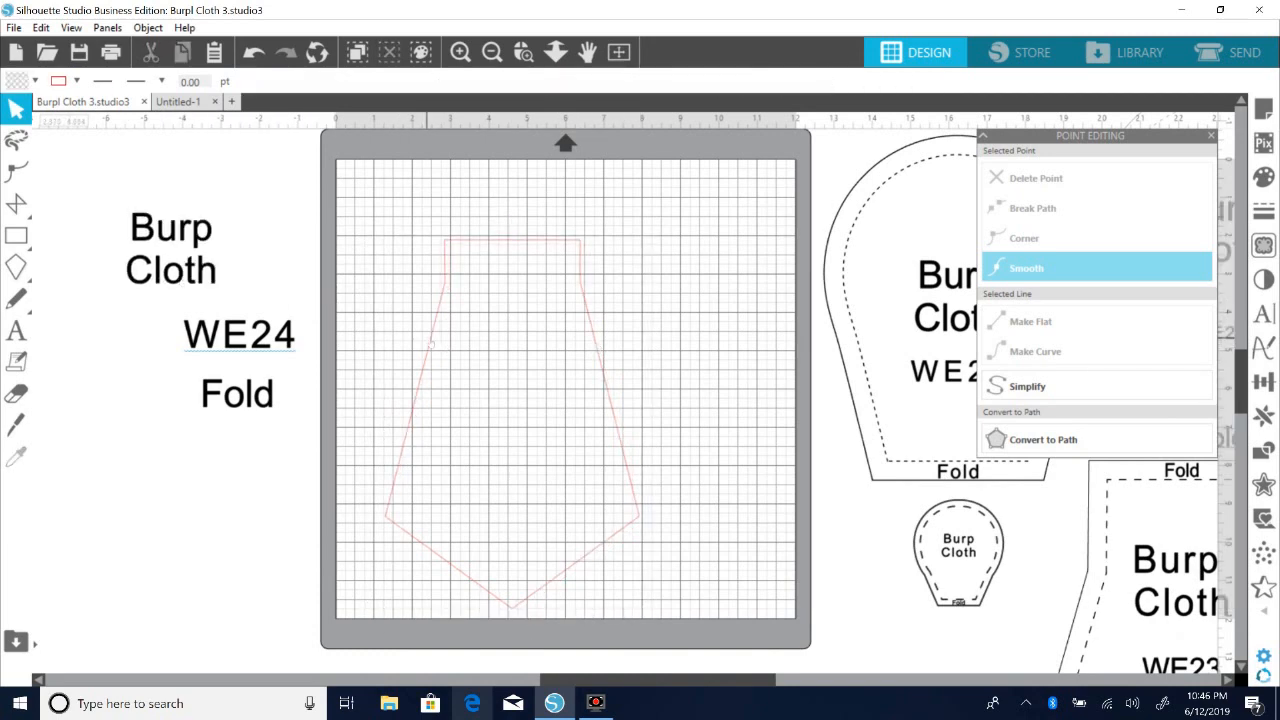
{"action": "left_click_drag", "start_coordinate": [438, 352], "coordinate": [433, 333]}
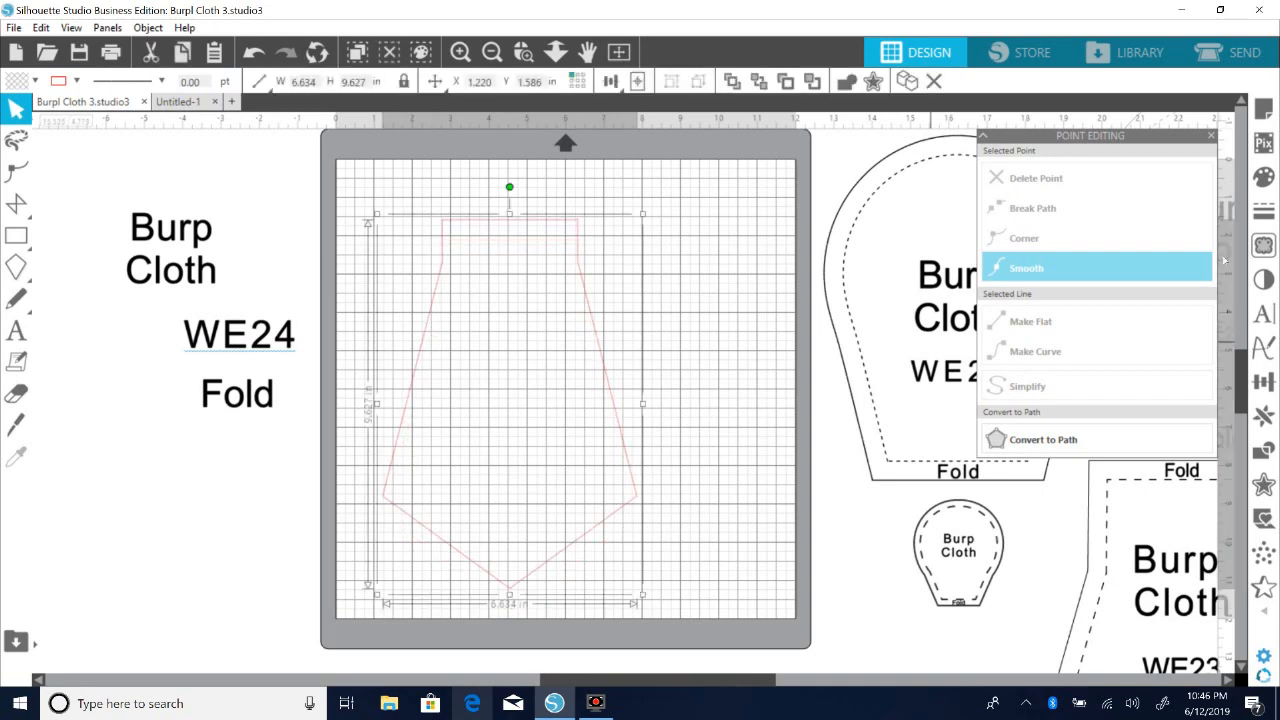
Step: Give the shape's outline a long-dashed line style, black color and 1.75 pt thickness
{"action": "left_click", "coordinate": [1275, 217]}
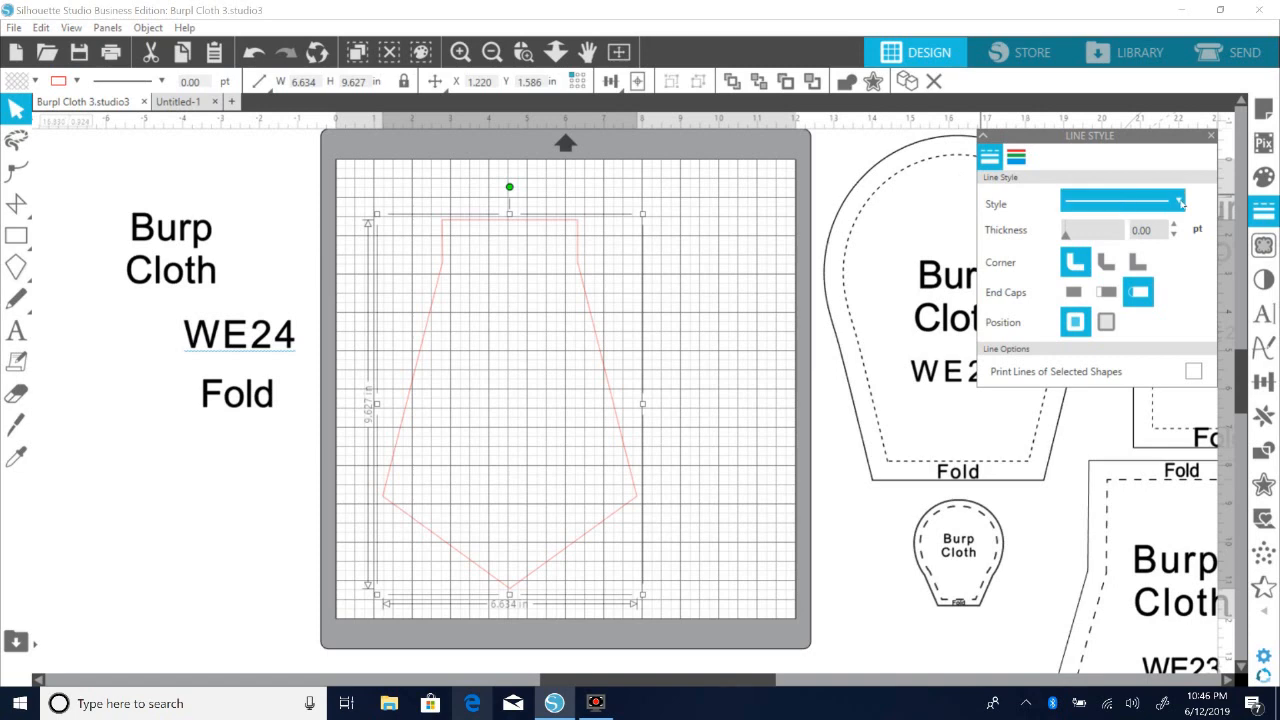
{"action": "left_click", "coordinate": [1180, 203]}
{"action": "left_click", "coordinate": [1148, 302]}
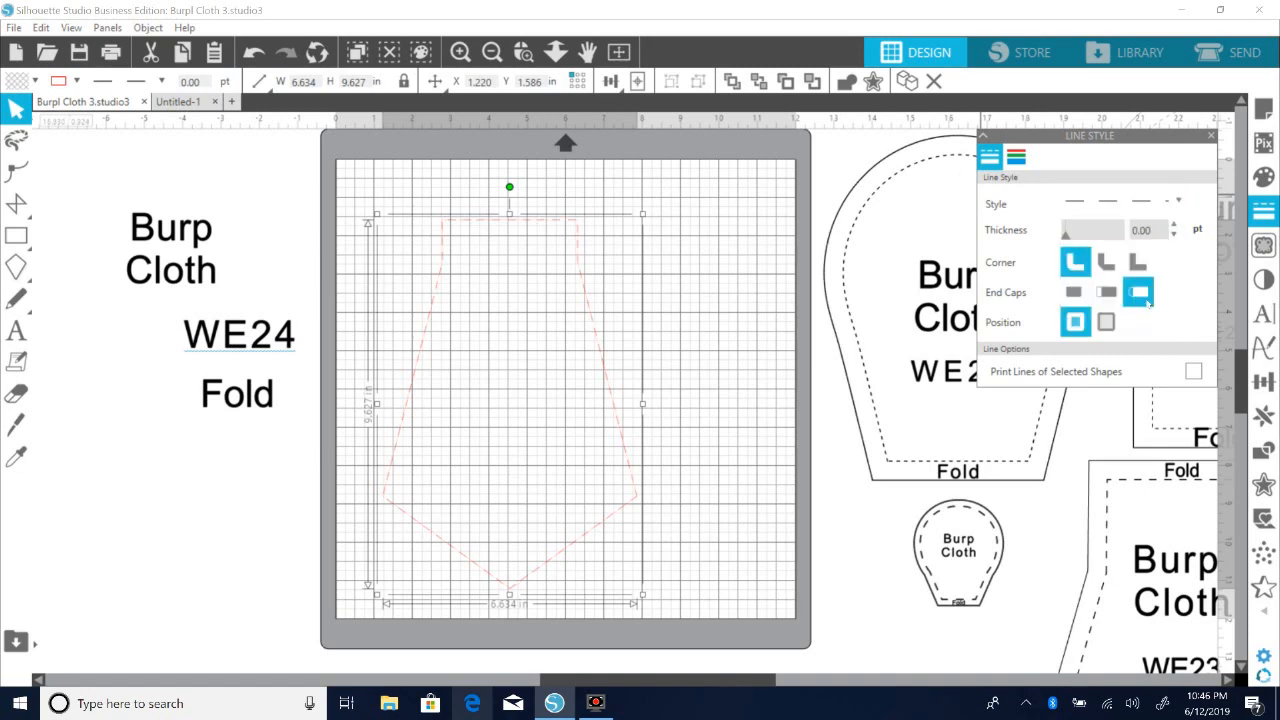
{"action": "left_click", "coordinate": [1016, 156]}
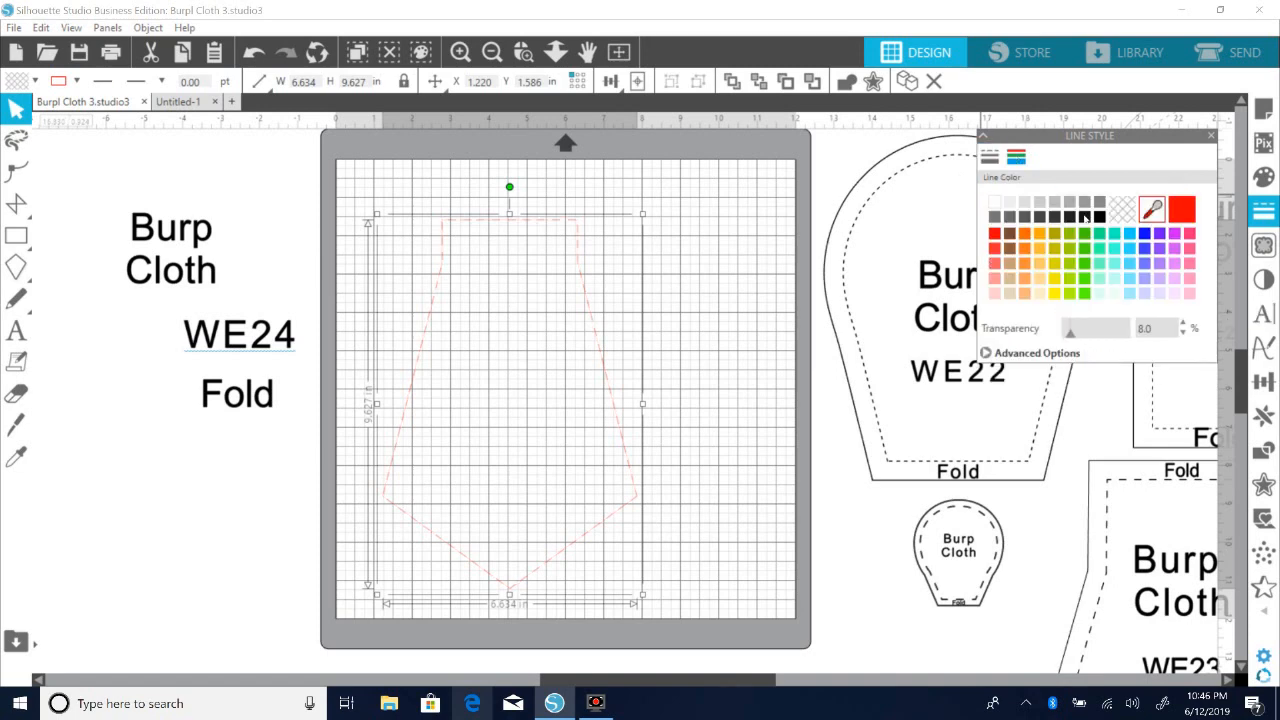
{"action": "left_click", "coordinate": [1100, 216]}
{"action": "left_click", "coordinate": [1263, 210]}
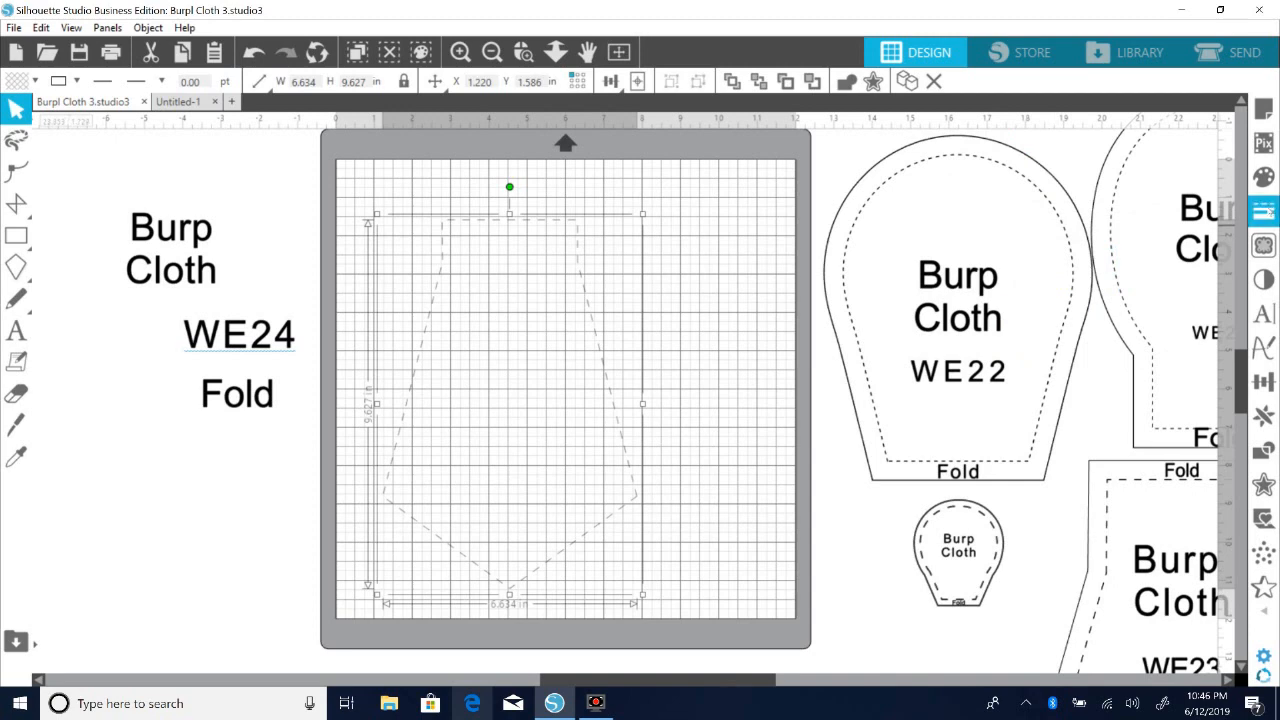
{"action": "left_click", "coordinate": [1263, 210]}
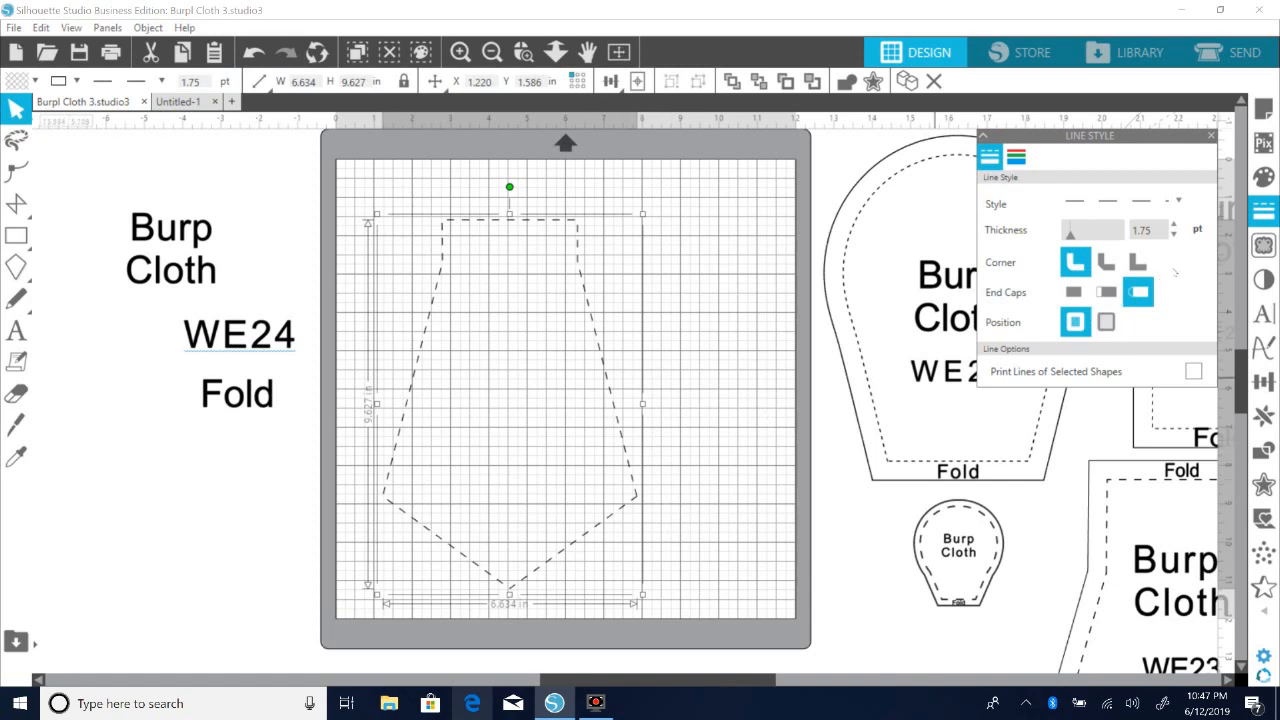
{"action": "left_click", "coordinate": [698, 292]}
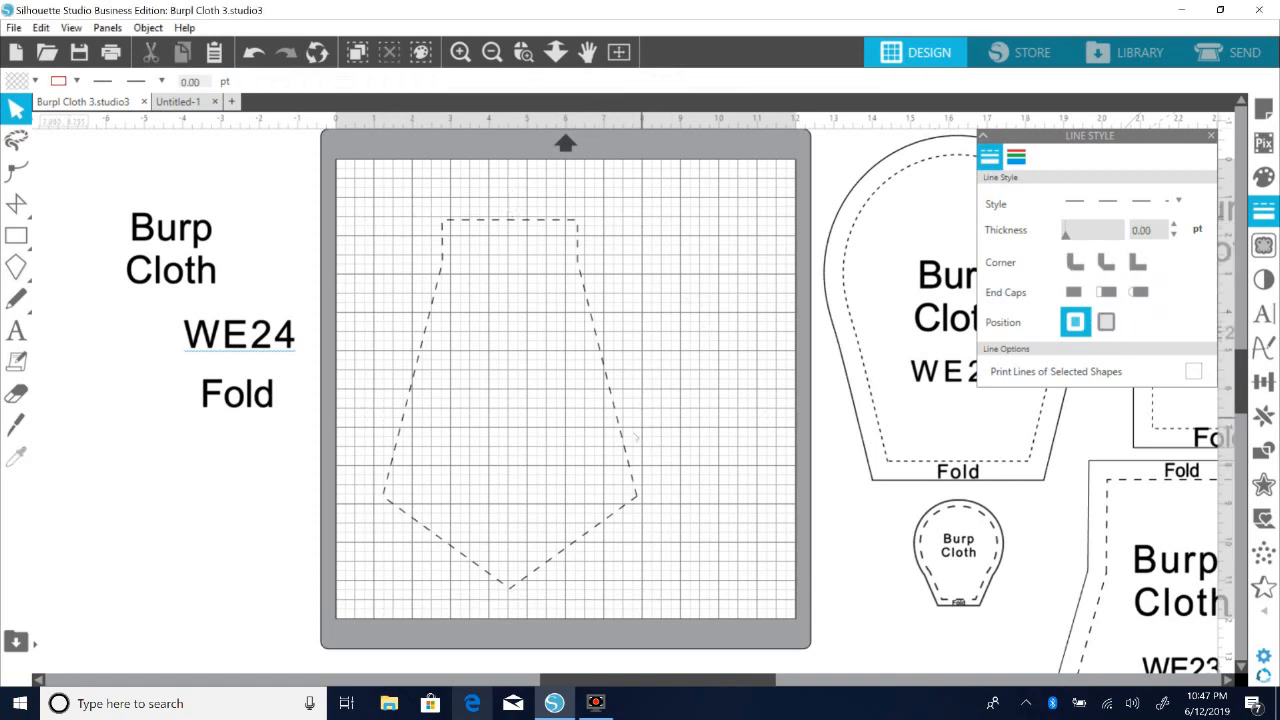
Step: Create an outward offset of the dashed shape at a distance of 0.500 in with sharp corners
{"action": "left_click", "coordinate": [629, 445]}
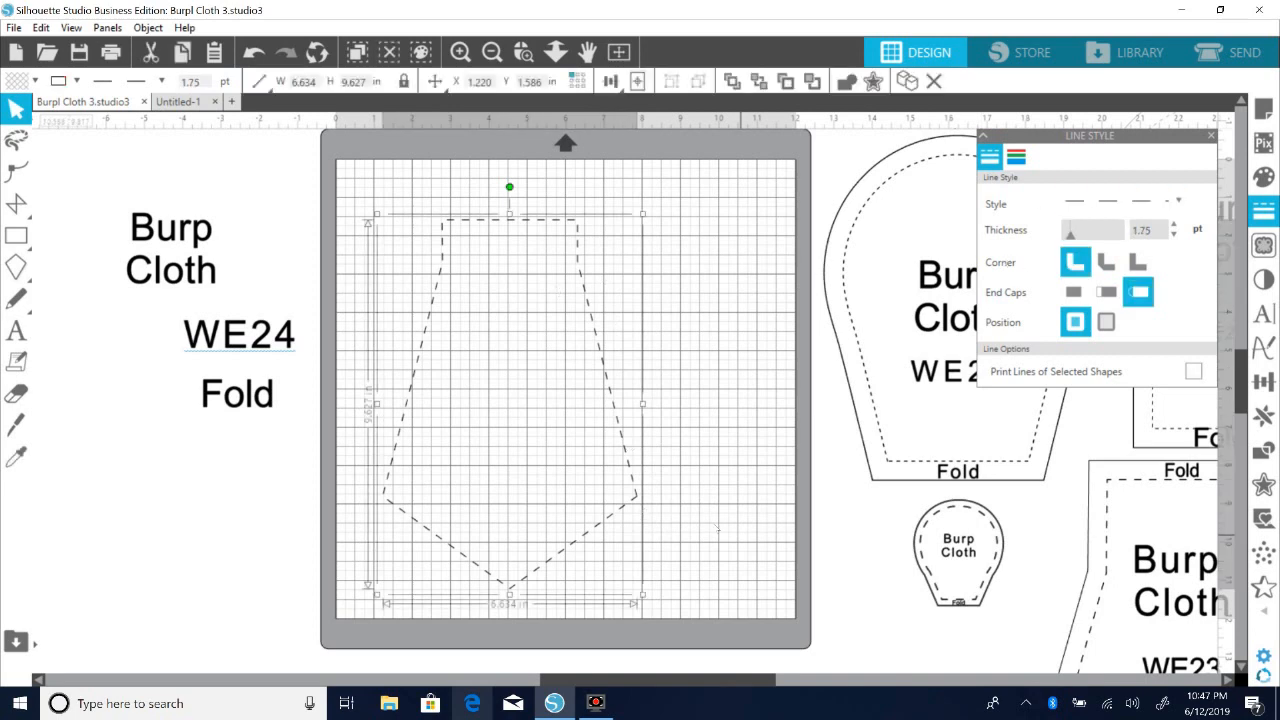
{"action": "left_click", "coordinate": [1263, 484]}
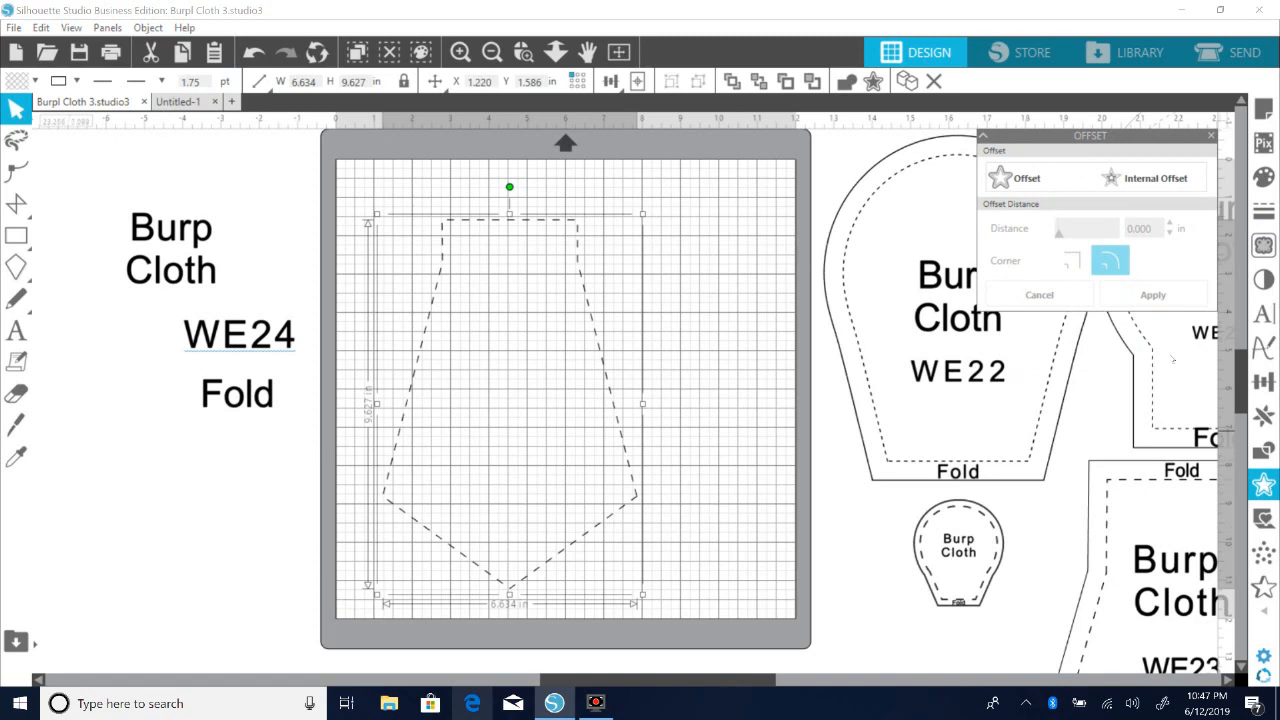
{"action": "left_click", "coordinate": [1020, 180]}
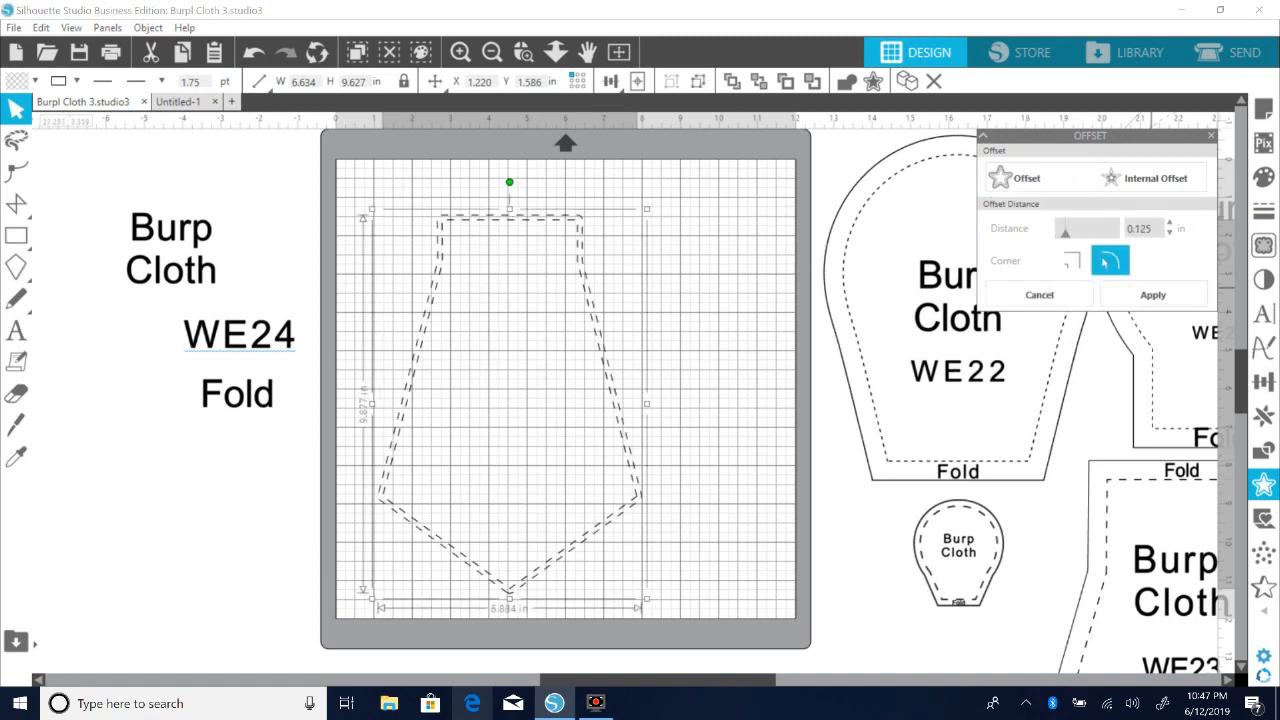
{"action": "double_click", "coordinate": [1155, 229]}
{"action": "type", "text": "0."}
{"action": "left_click", "coordinate": [1071, 261]}
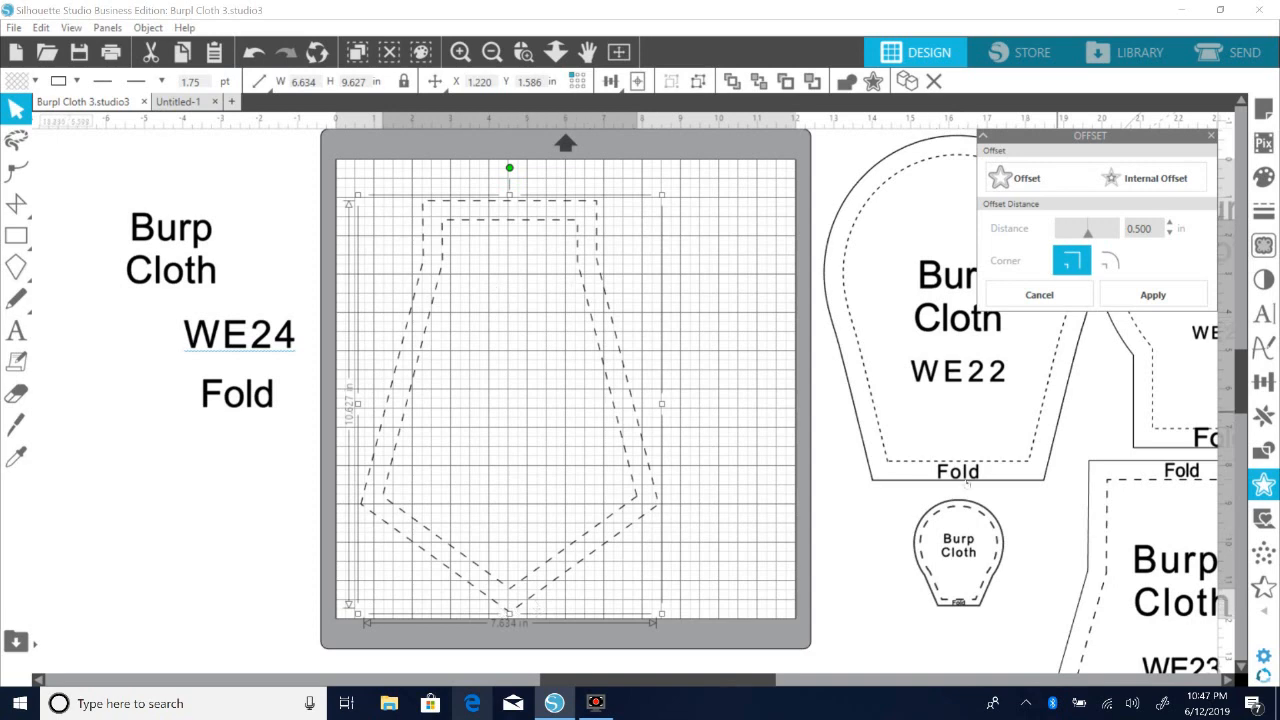
{"action": "left_click", "coordinate": [1153, 295]}
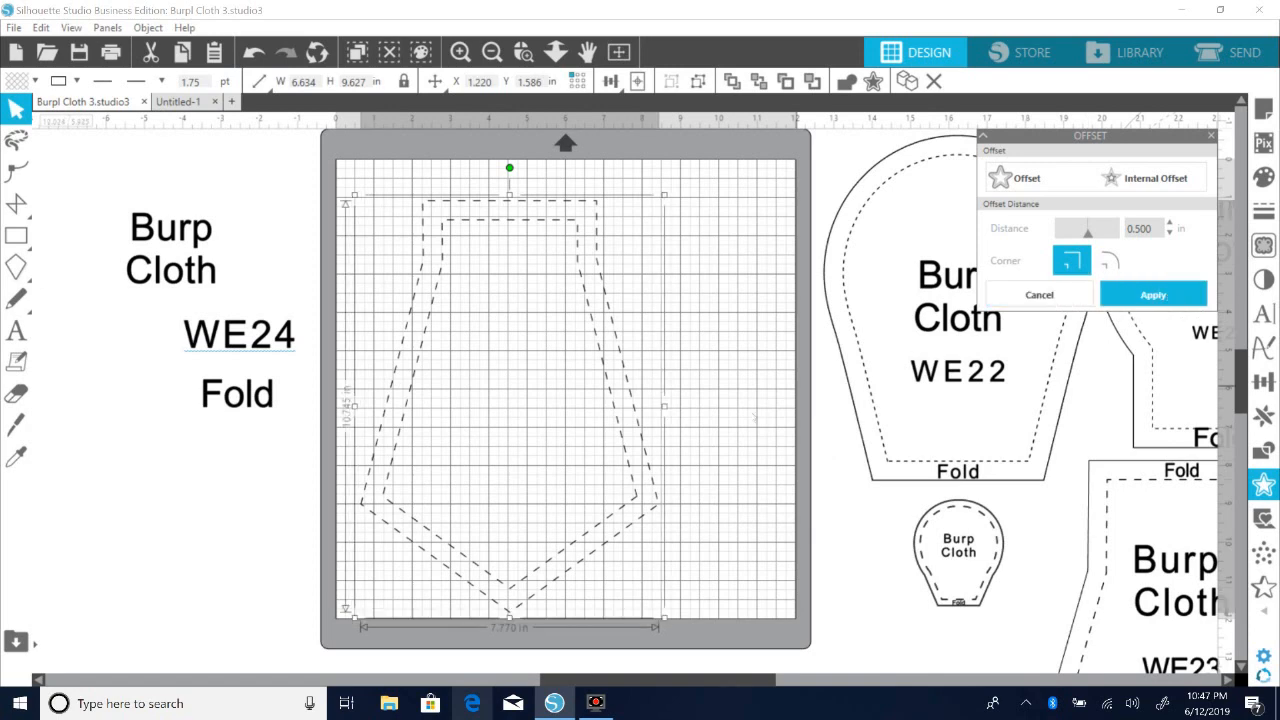
Step: Change the outer offset outline's line style to solid
{"action": "left_click", "coordinate": [665, 513]}
{"action": "left_click", "coordinate": [660, 508]}
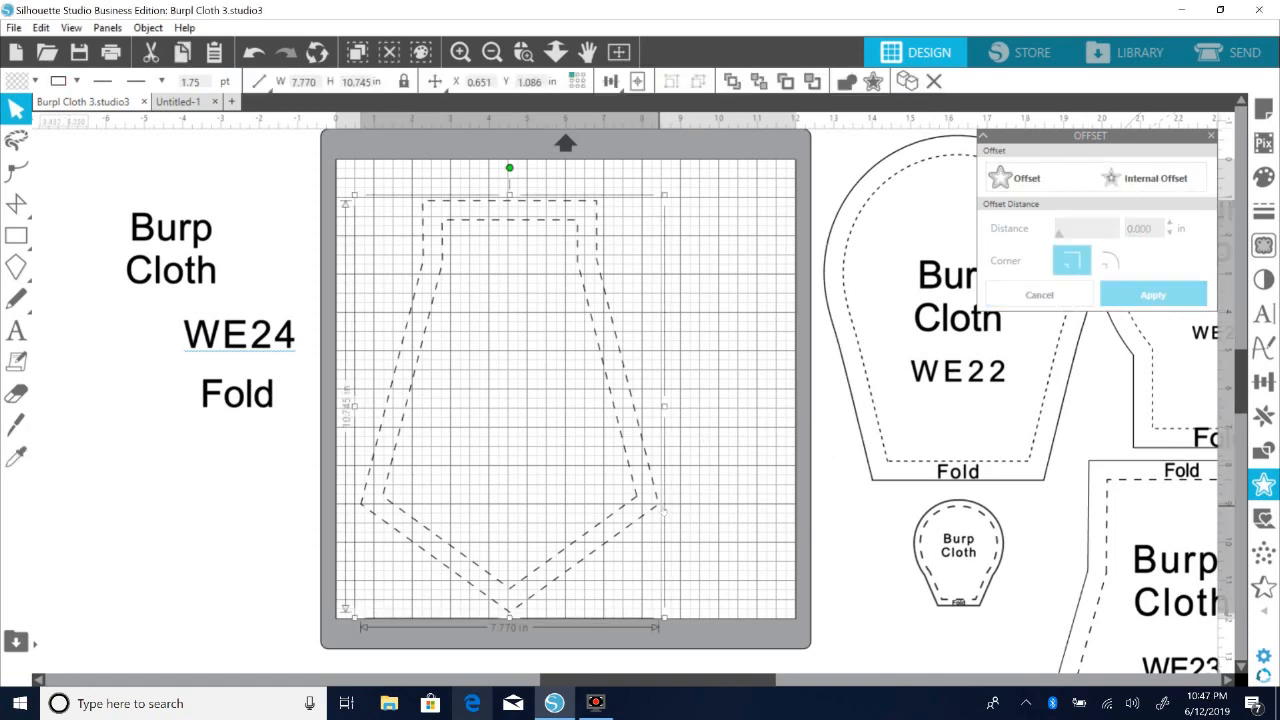
{"action": "left_click", "coordinate": [1266, 213]}
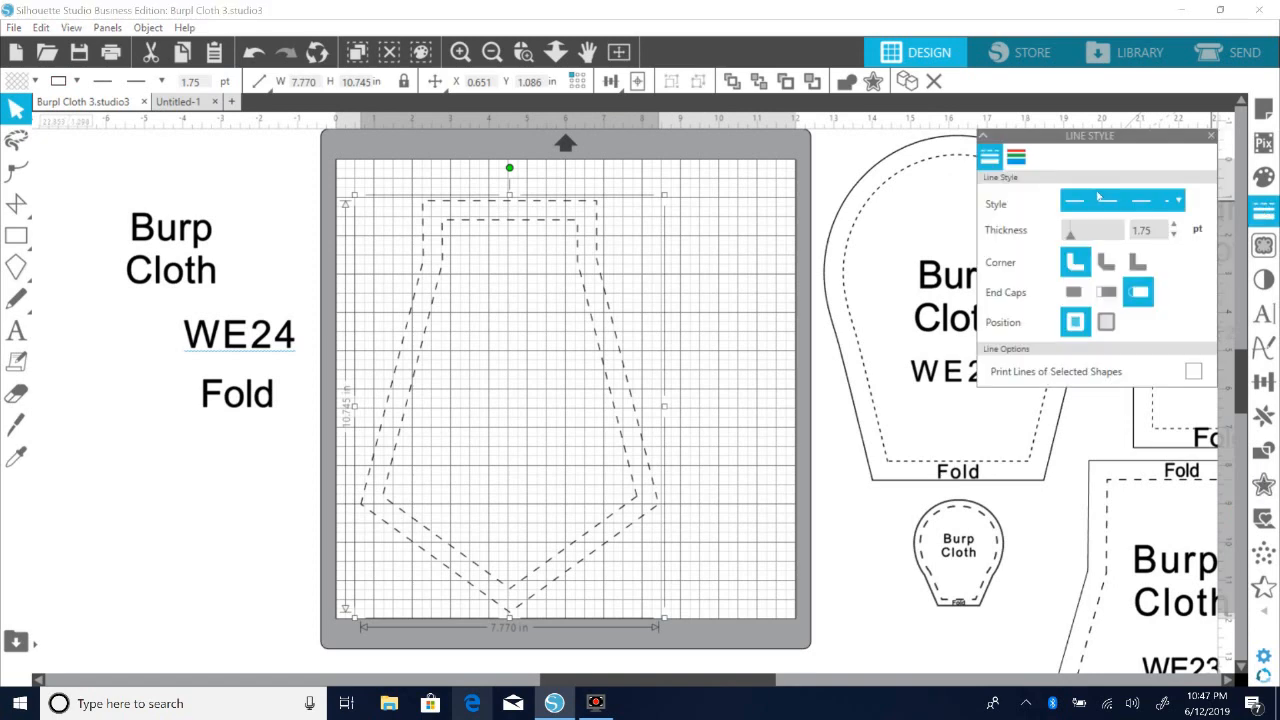
{"action": "left_click", "coordinate": [1092, 202]}
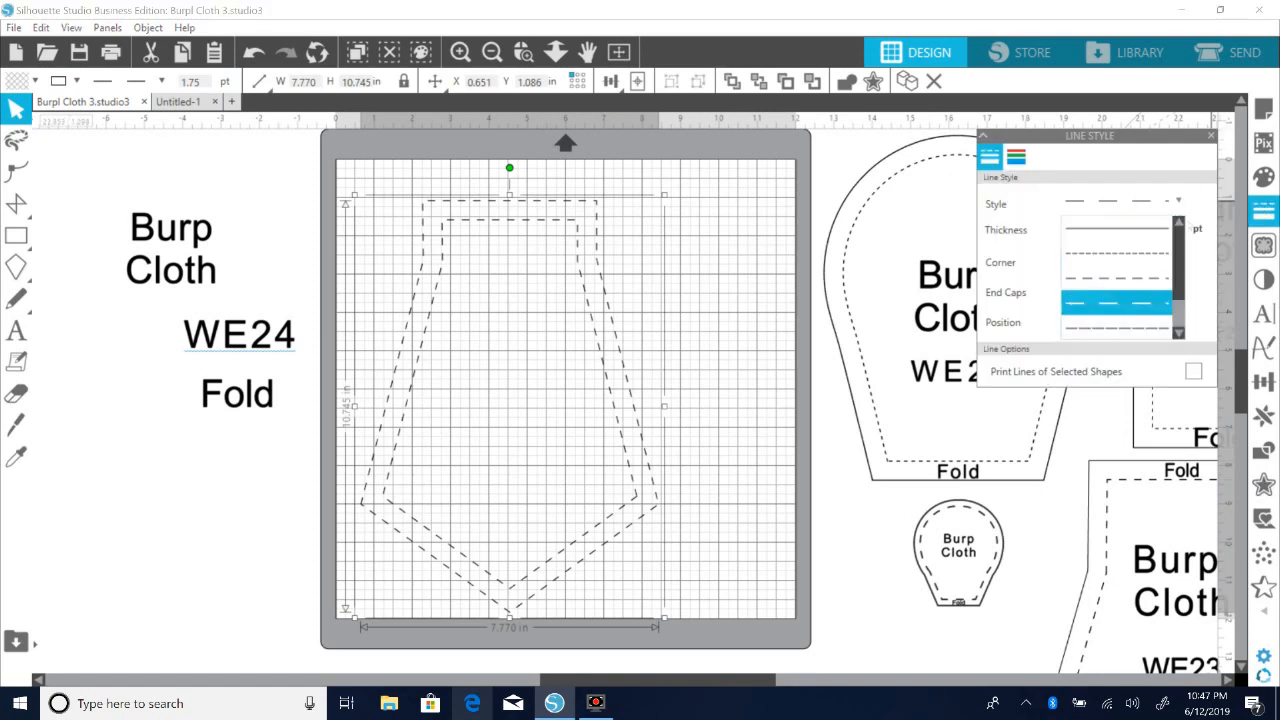
{"action": "left_click", "coordinate": [1127, 229]}
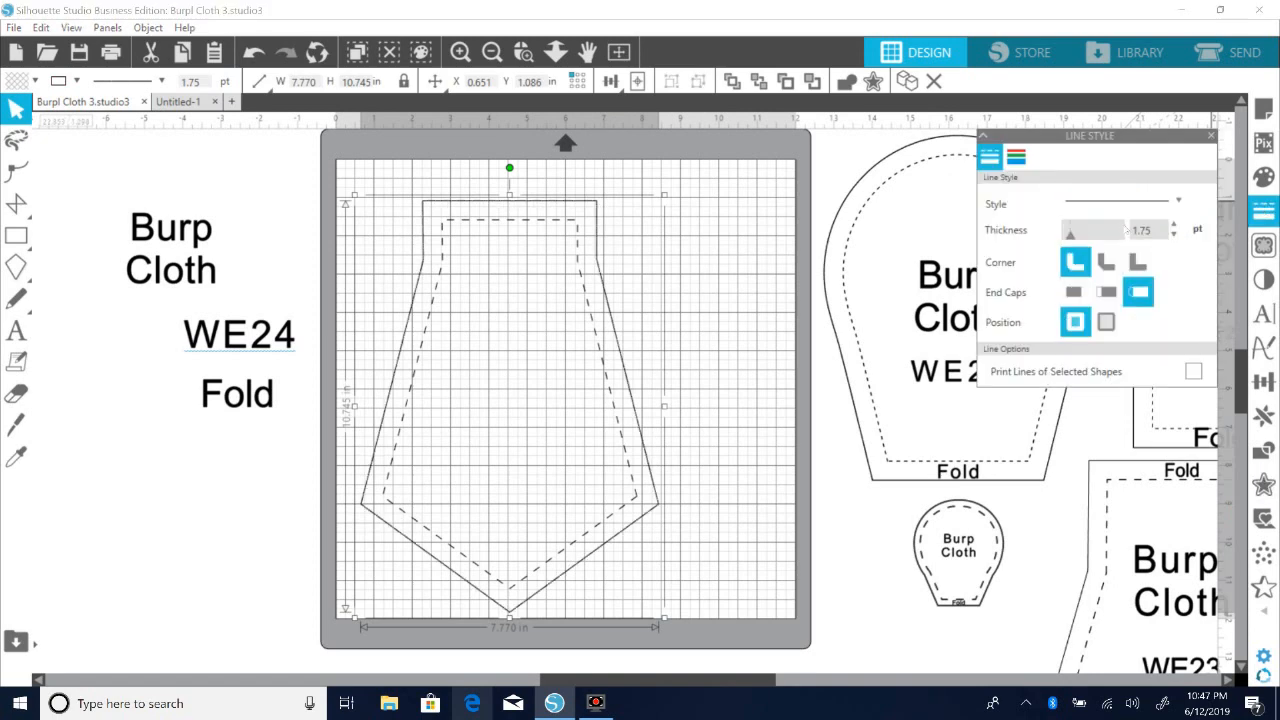
{"action": "left_click", "coordinate": [700, 268]}
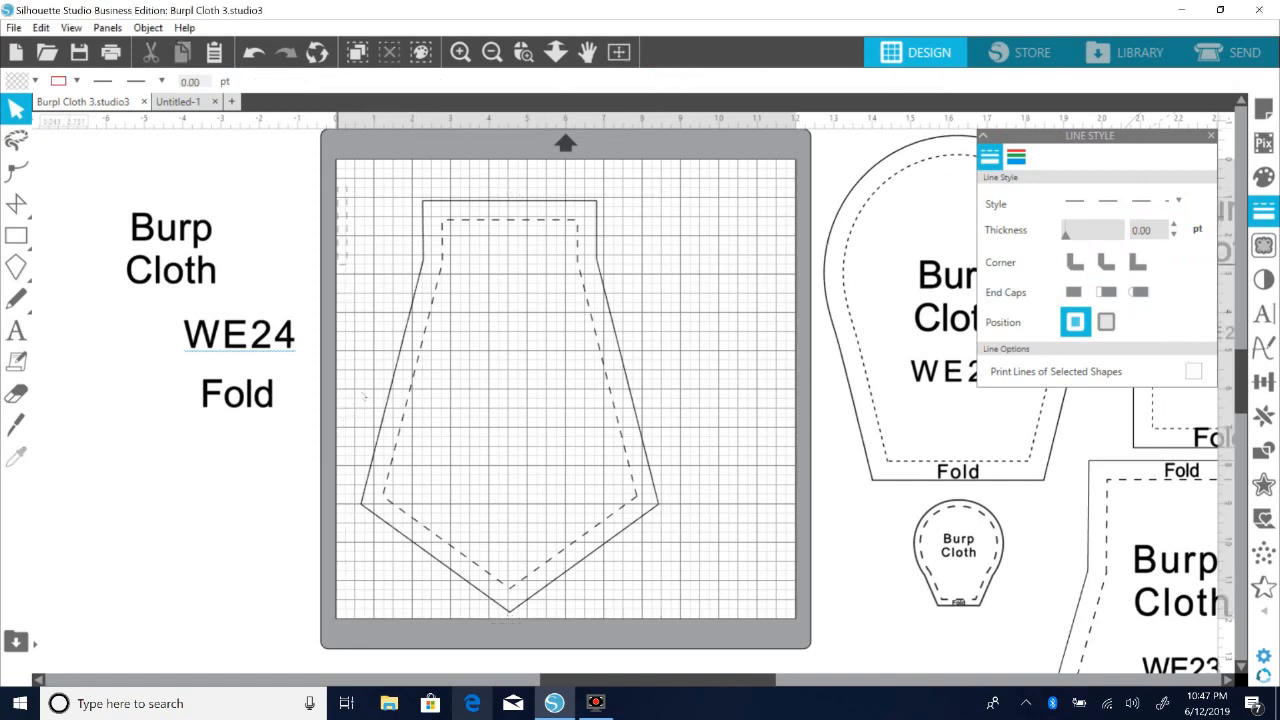
Step: Group the solid and dashed outlines, shift the group about a quarter inch toward the mat's left edge, and close the line settings
{"action": "left_click_drag", "start_coordinate": [339, 208], "coordinate": [722, 628]}
{"action": "right_click", "coordinate": [614, 530]}
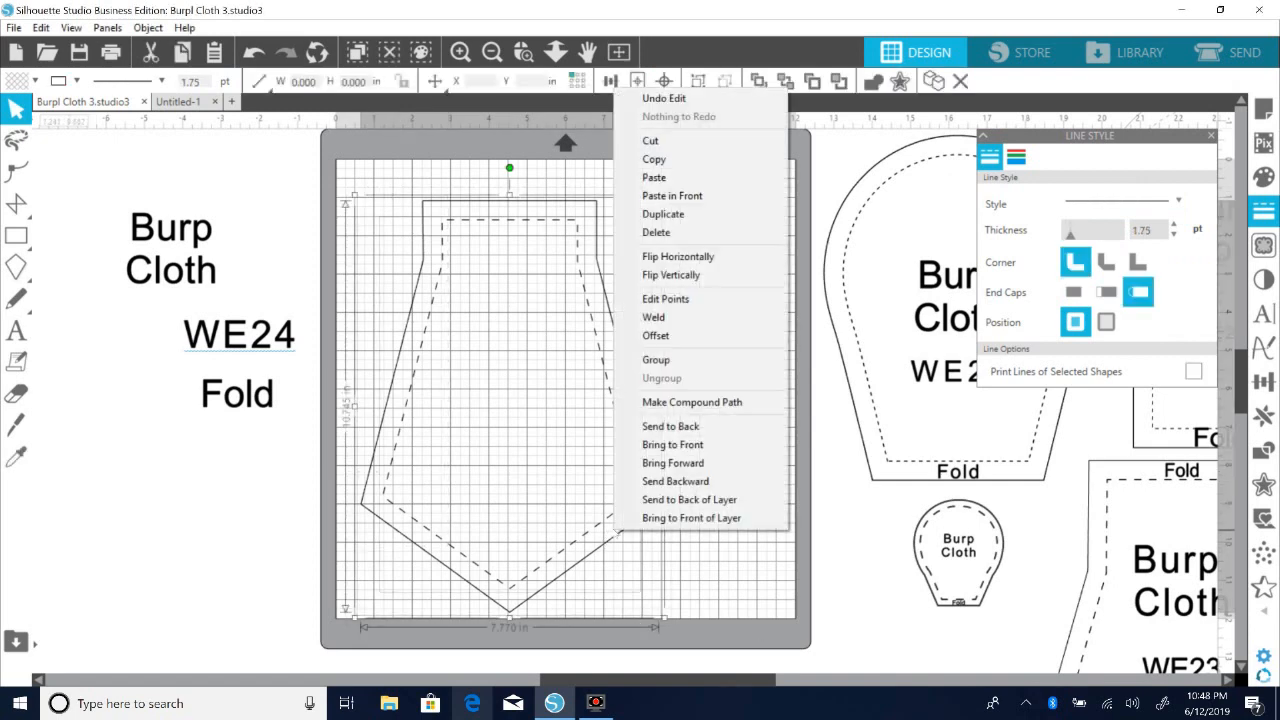
{"action": "left_click", "coordinate": [650, 360]}
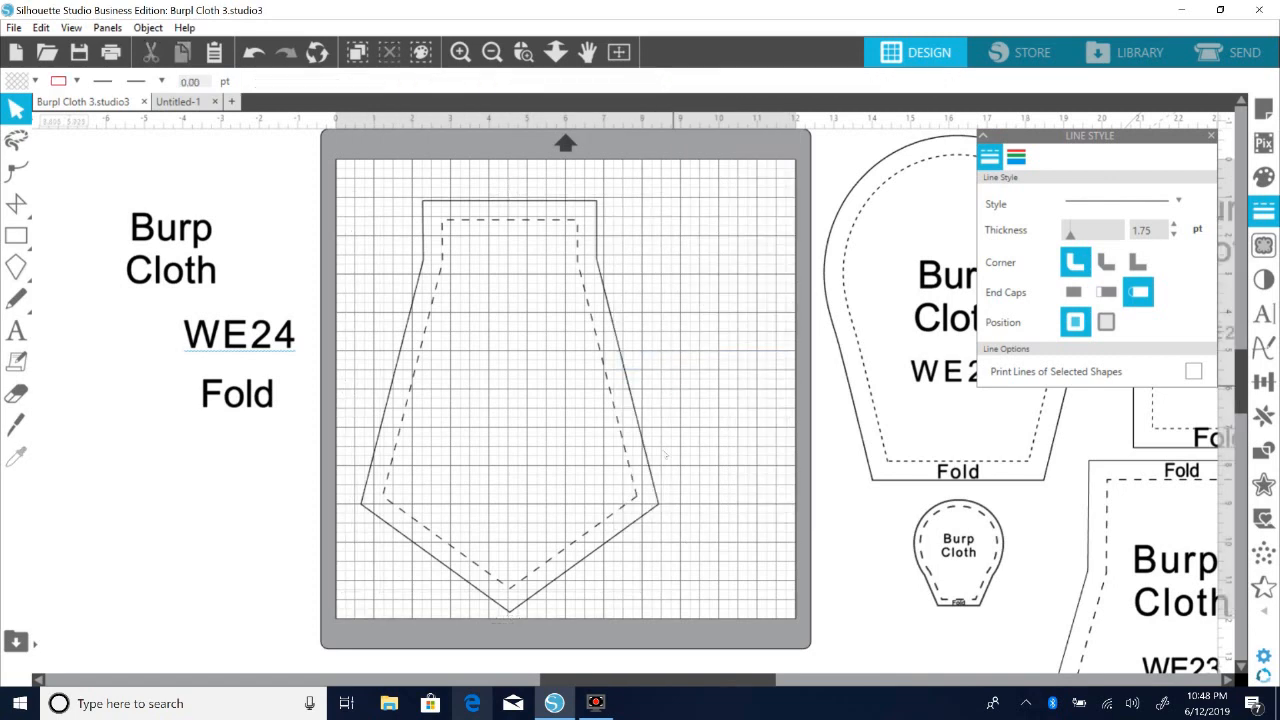
{"action": "left_click", "coordinate": [664, 500]}
{"action": "left_click_drag", "start_coordinate": [664, 500], "coordinate": [655, 503]}
{"action": "left_click", "coordinate": [882, 508]}
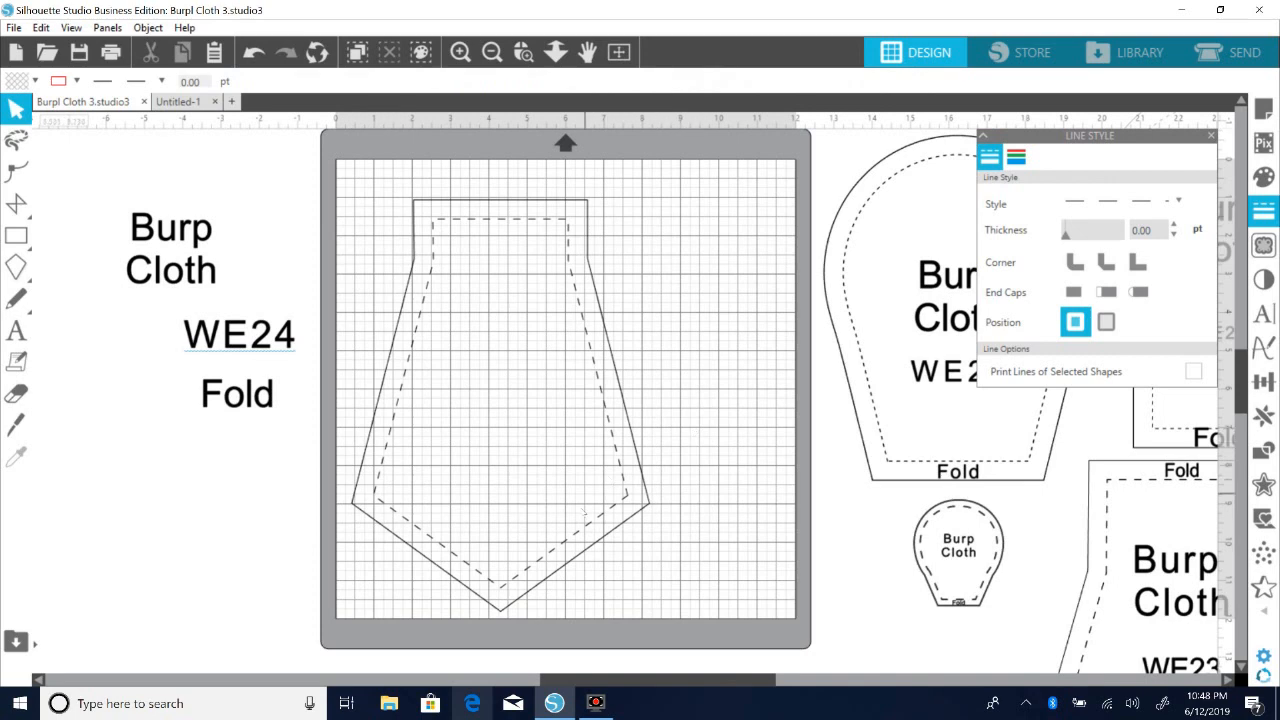
{"action": "left_click", "coordinate": [1212, 136]}
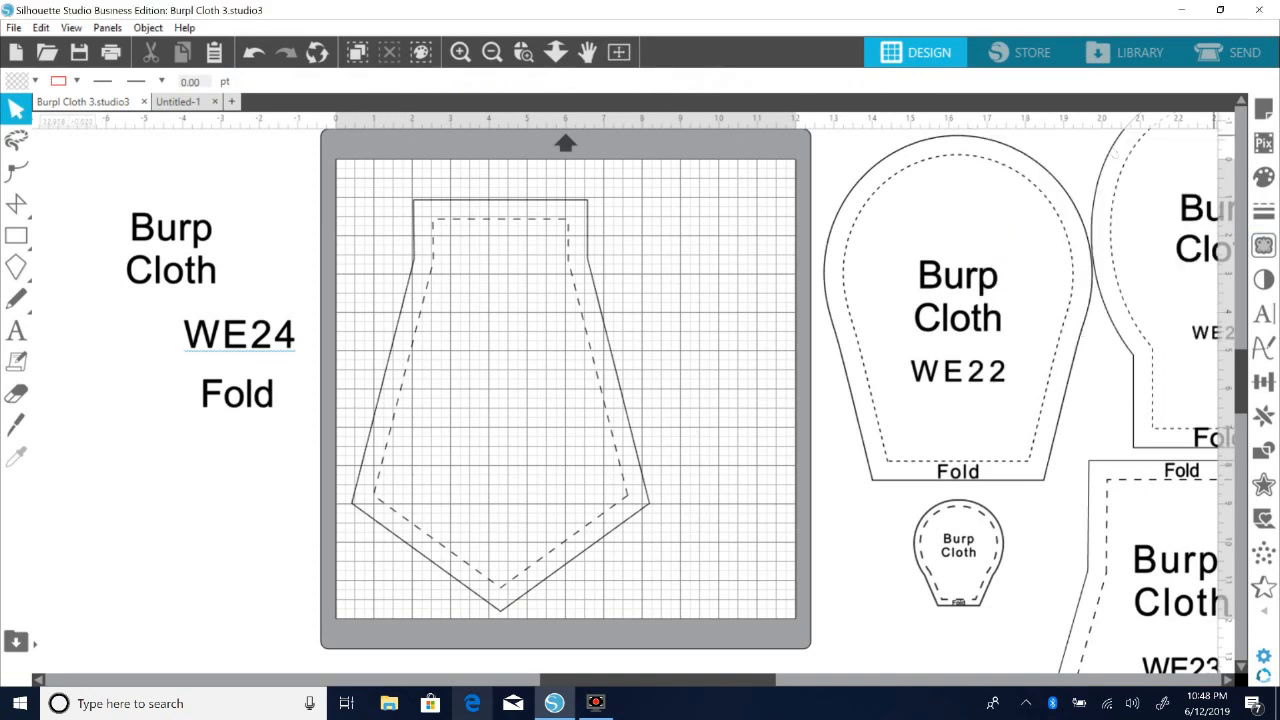
Step: Shrink the Fold label to about 0.8 in wide between the outlines' top edges, and place Burp Cloth above WE24 inside the dashed outline
{"action": "left_click", "coordinate": [272, 396]}
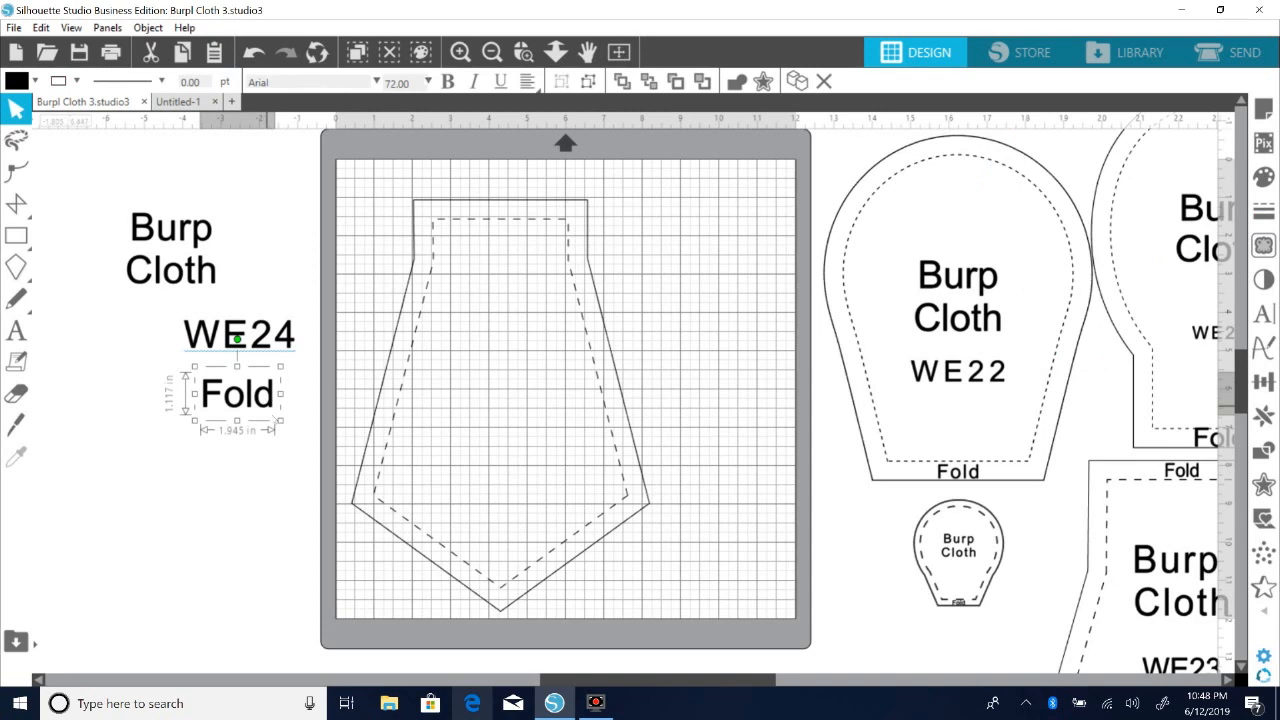
{"action": "left_click_drag", "start_coordinate": [250, 392], "coordinate": [496, 208]}
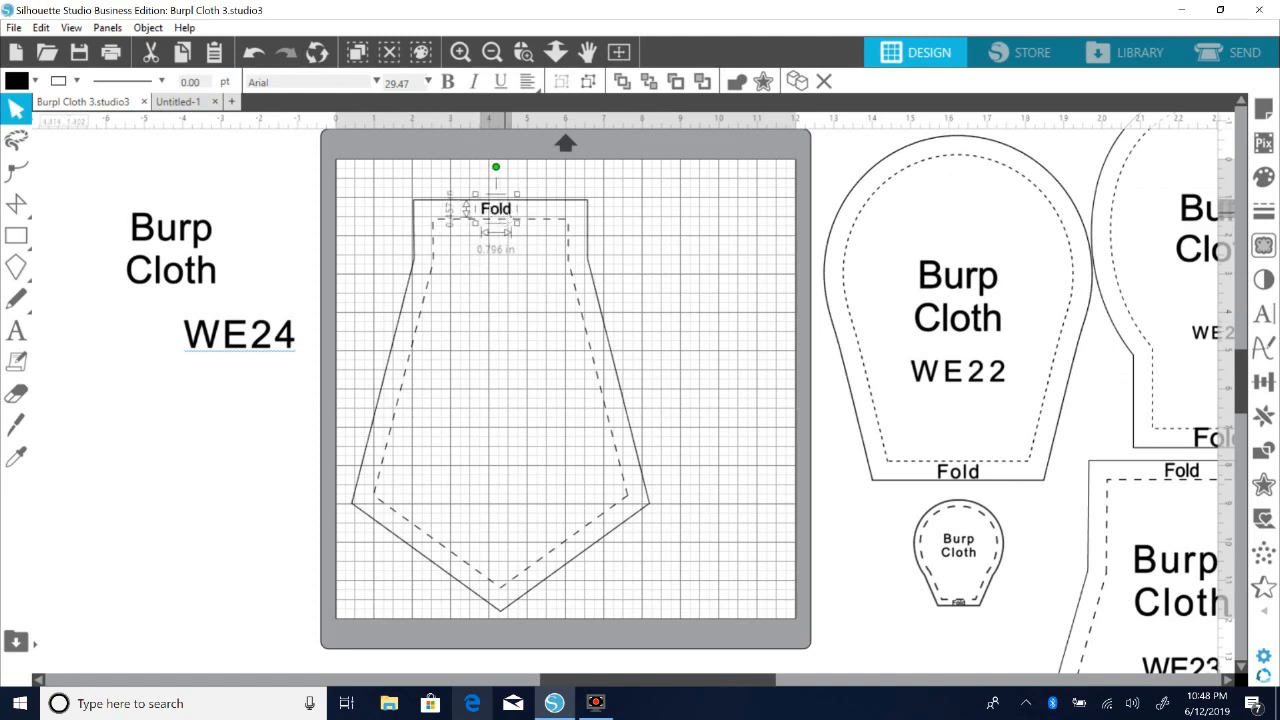
{"action": "left_click_drag", "start_coordinate": [250, 340], "coordinate": [515, 416]}
{"action": "left_click_drag", "start_coordinate": [224, 295], "coordinate": [550, 357]}
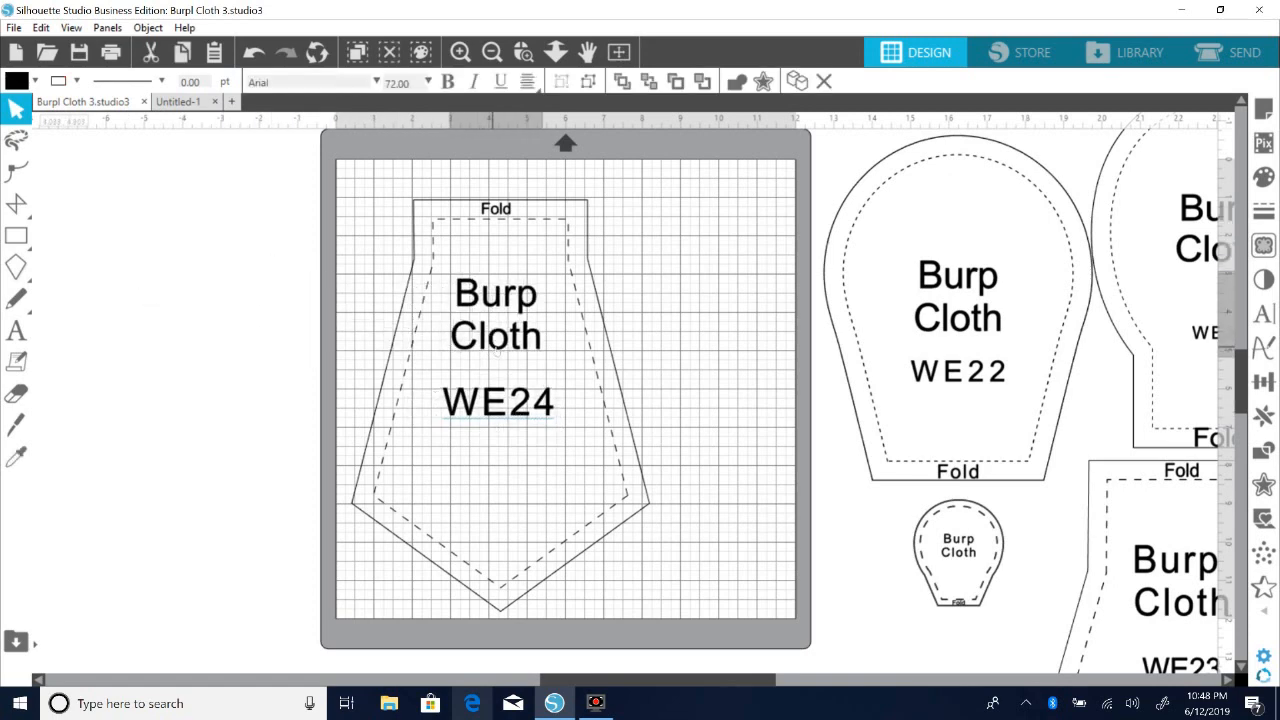
Step: Center the outlines, Fold, Burp Cloth and WE24 labels horizontally on one another
{"action": "left_click", "coordinate": [469, 370]}
{"action": "left_click_drag", "start_coordinate": [338, 186], "coordinate": [614, 606]}
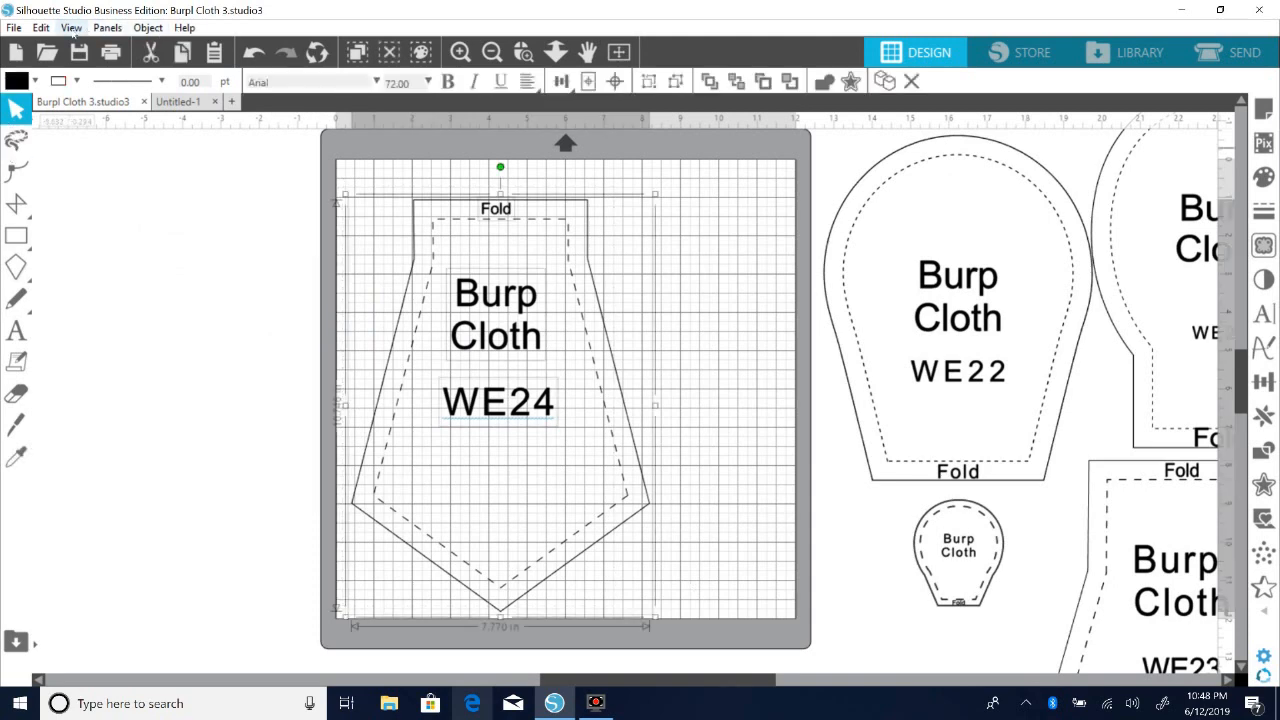
{"action": "left_click", "coordinate": [148, 28]}
{"action": "mouse_move", "coordinate": [170, 83]}
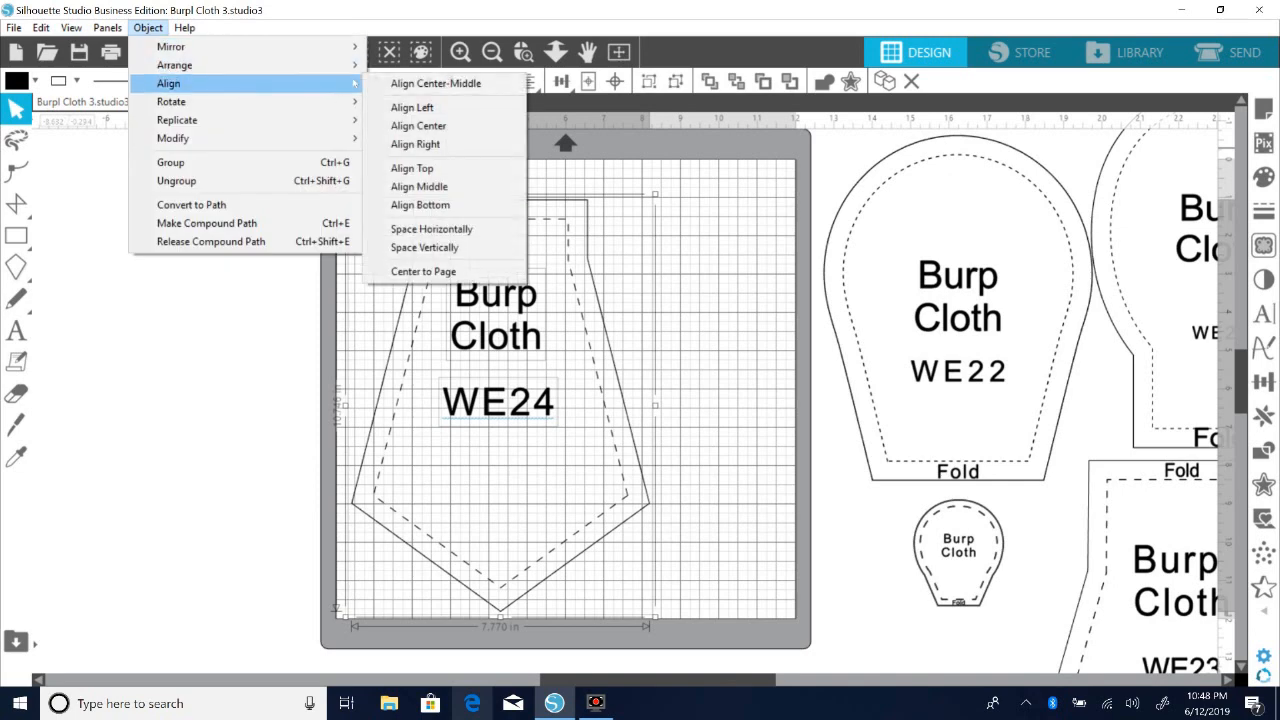
{"action": "left_click", "coordinate": [461, 127]}
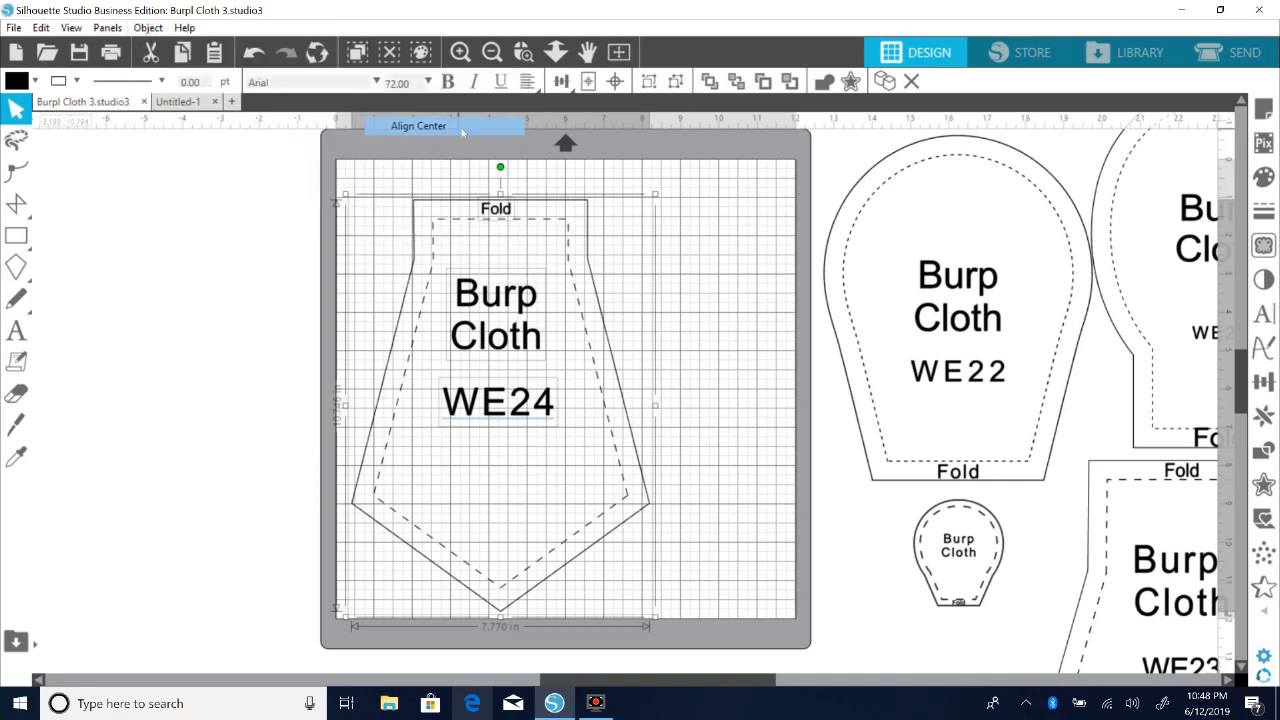
Step: Widen the gap between Burp Cloth and WE24 inside the dashed outline and reposition the outlines and Fold label slightly higher on the mat
{"action": "left_click_drag", "start_coordinate": [497, 414], "coordinate": [512, 443]}
{"action": "left_click_drag", "start_coordinate": [524, 319], "coordinate": [525, 341]}
{"action": "left_click", "coordinate": [344, 308]}
{"action": "left_click_drag", "start_coordinate": [508, 184], "coordinate": [508, 186]}
Step: Select the whole template and align the respaced labels and outlines on a common vertical center line
{"action": "left_click_drag", "start_coordinate": [384, 183], "coordinate": [632, 572]}
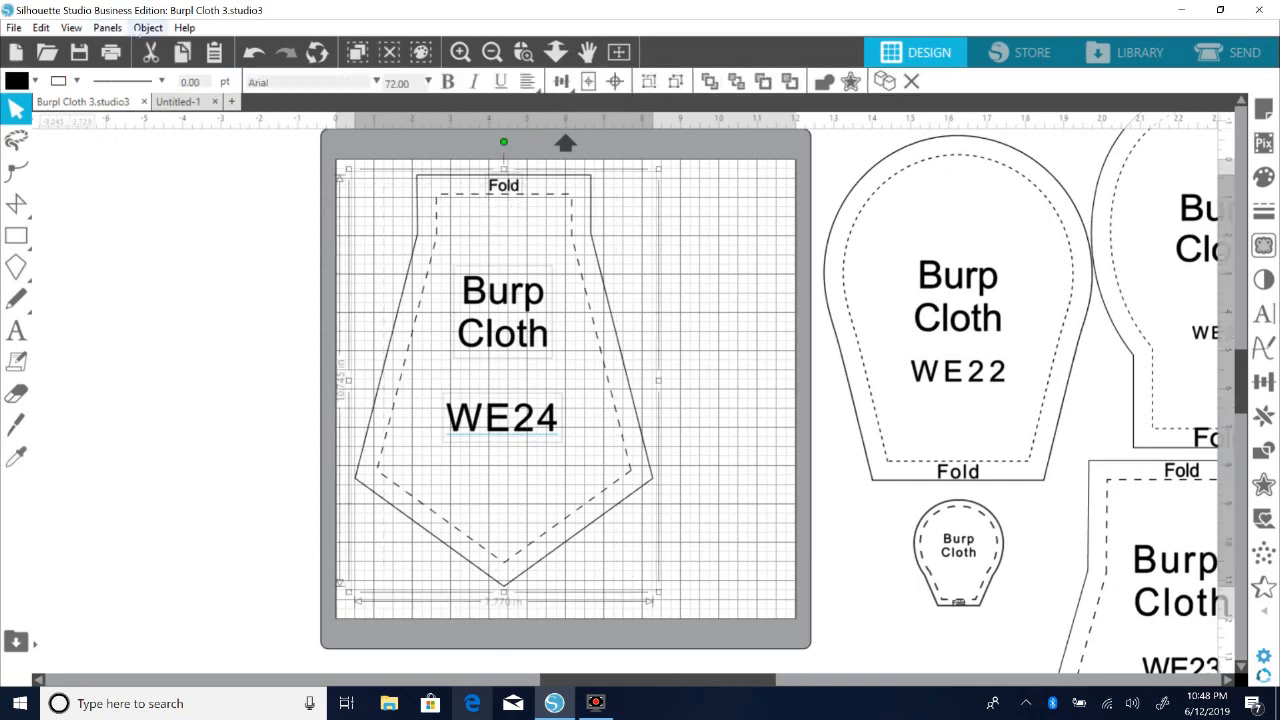
{"action": "left_click", "coordinate": [148, 27]}
{"action": "mouse_move", "coordinate": [183, 87]}
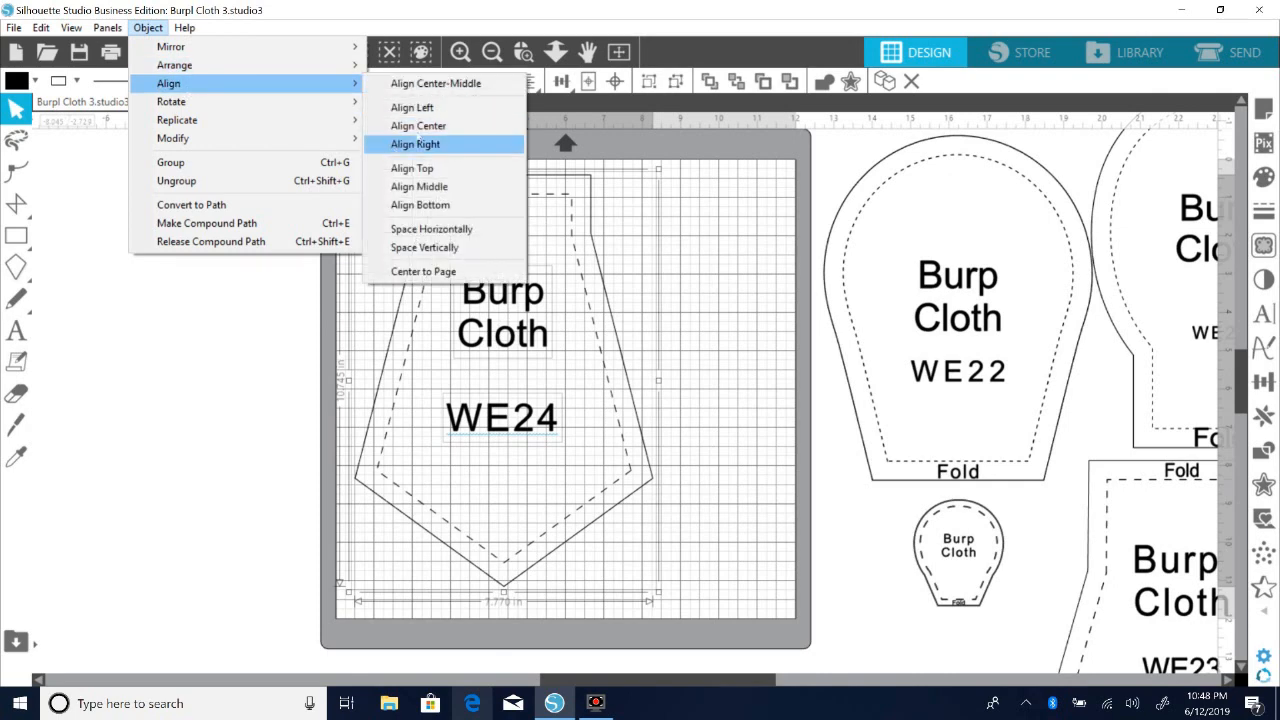
{"action": "left_click", "coordinate": [420, 126]}
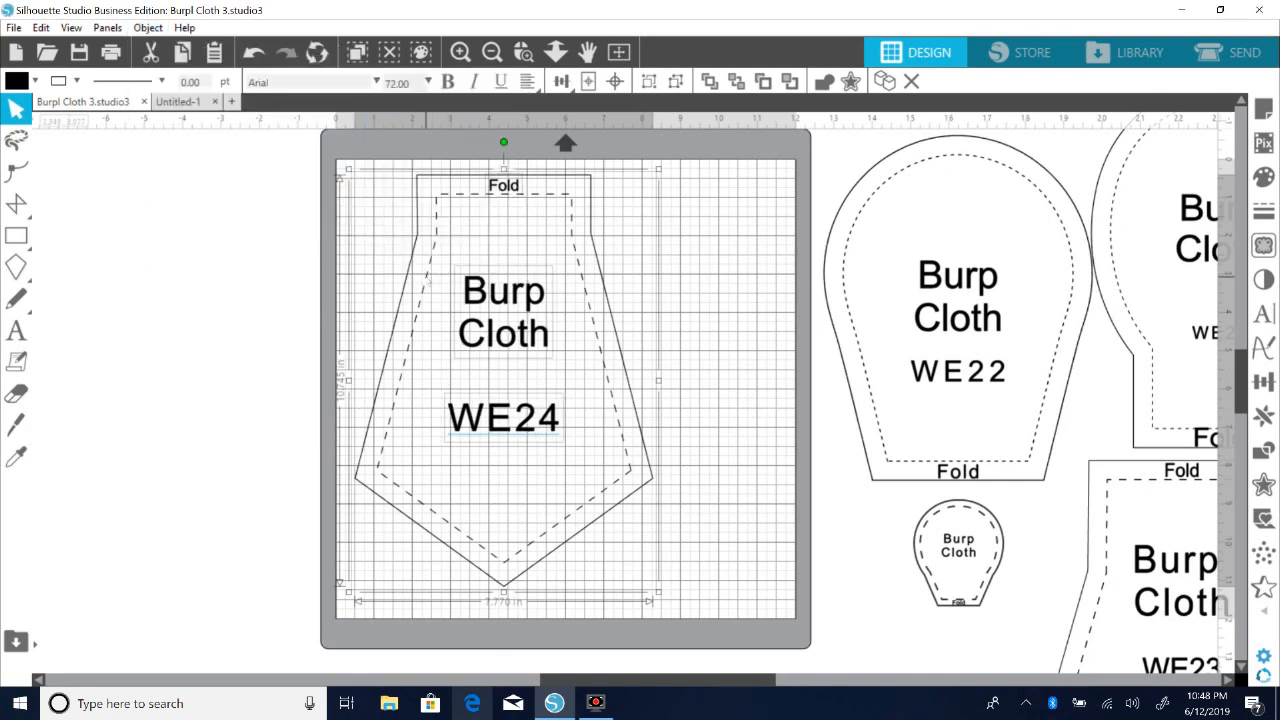
Step: Group the outlines and labels, and shift the group down about half an inch on the mat
{"action": "right_click", "coordinate": [427, 226]}
{"action": "left_click", "coordinate": [518, 477]}
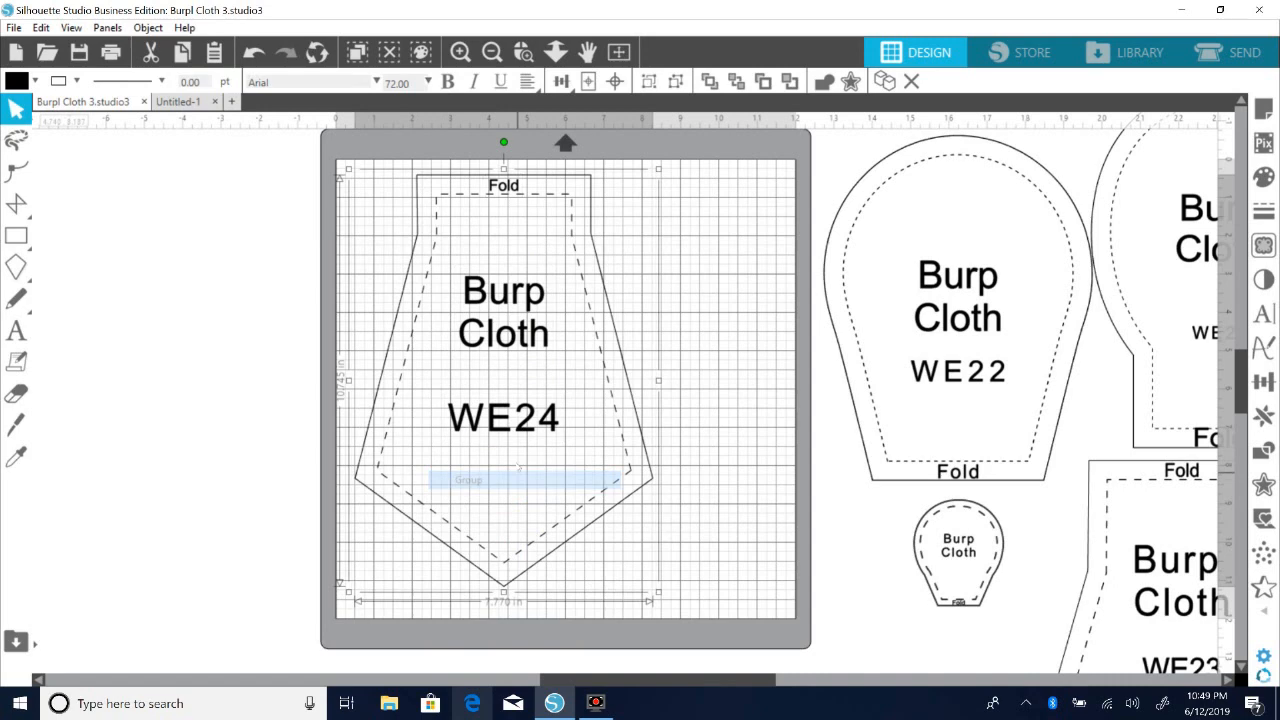
{"action": "left_click_drag", "start_coordinate": [620, 407], "coordinate": [622, 428]}
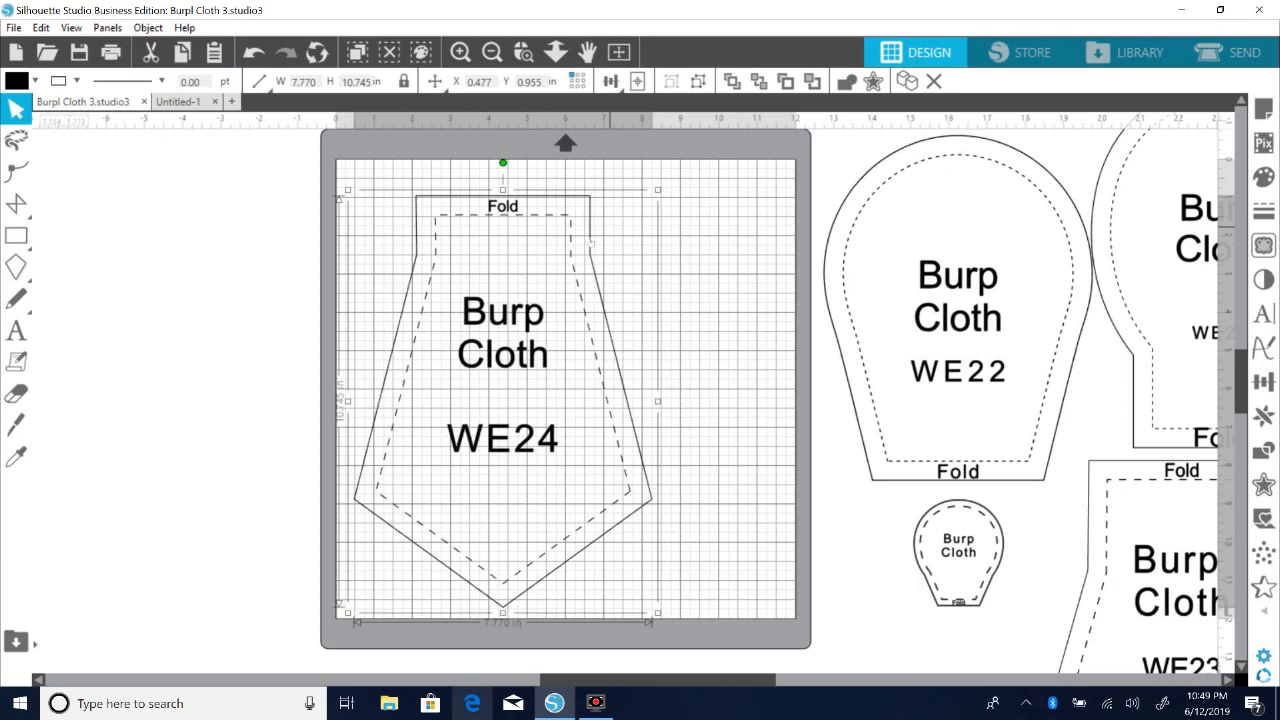
Step: Reposition the grouped template about 1 in from the mat's left edge and 1.9 in from its top edge, leaving space above the fold edge
{"action": "left_click", "coordinate": [553, 221]}
{"action": "left_click", "coordinate": [499, 214]}
{"action": "left_click", "coordinate": [643, 226]}
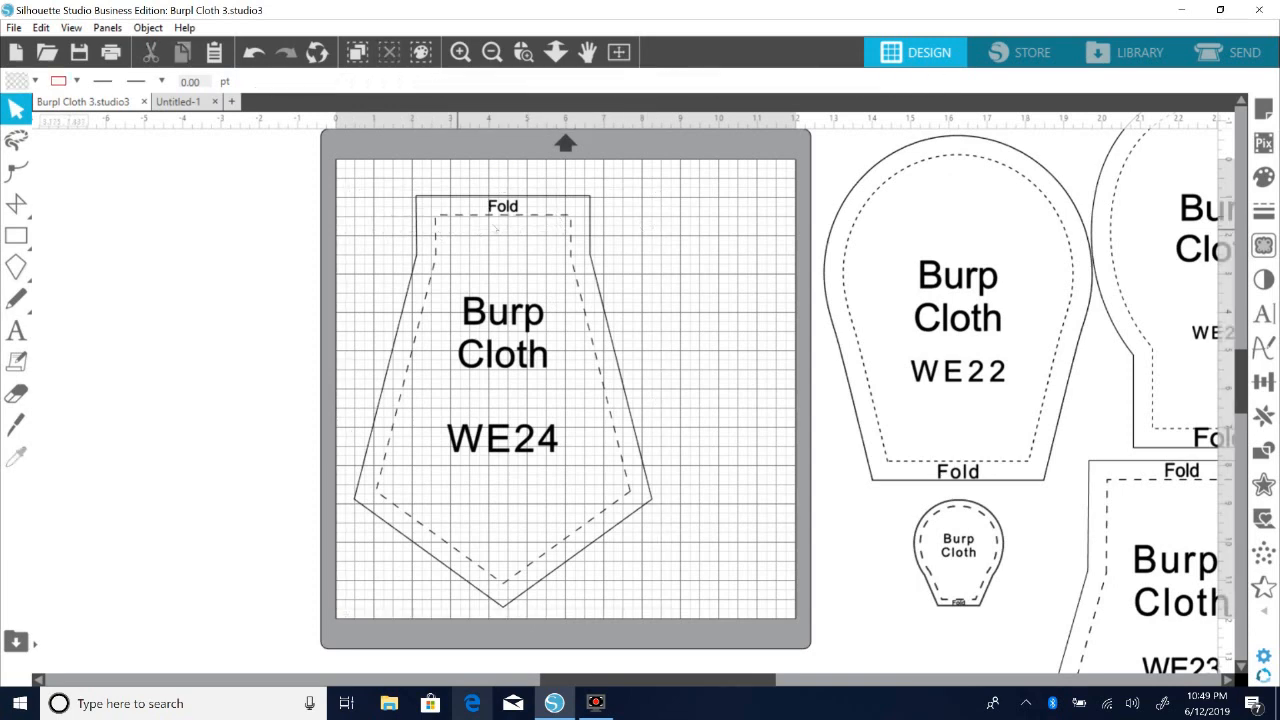
{"action": "left_click", "coordinate": [450, 200]}
{"action": "left_click_drag", "start_coordinate": [450, 200], "coordinate": [346, 211]}
{"action": "left_click_drag", "start_coordinate": [397, 313], "coordinate": [157, 305]}
{"action": "left_click", "coordinate": [53, 241]}
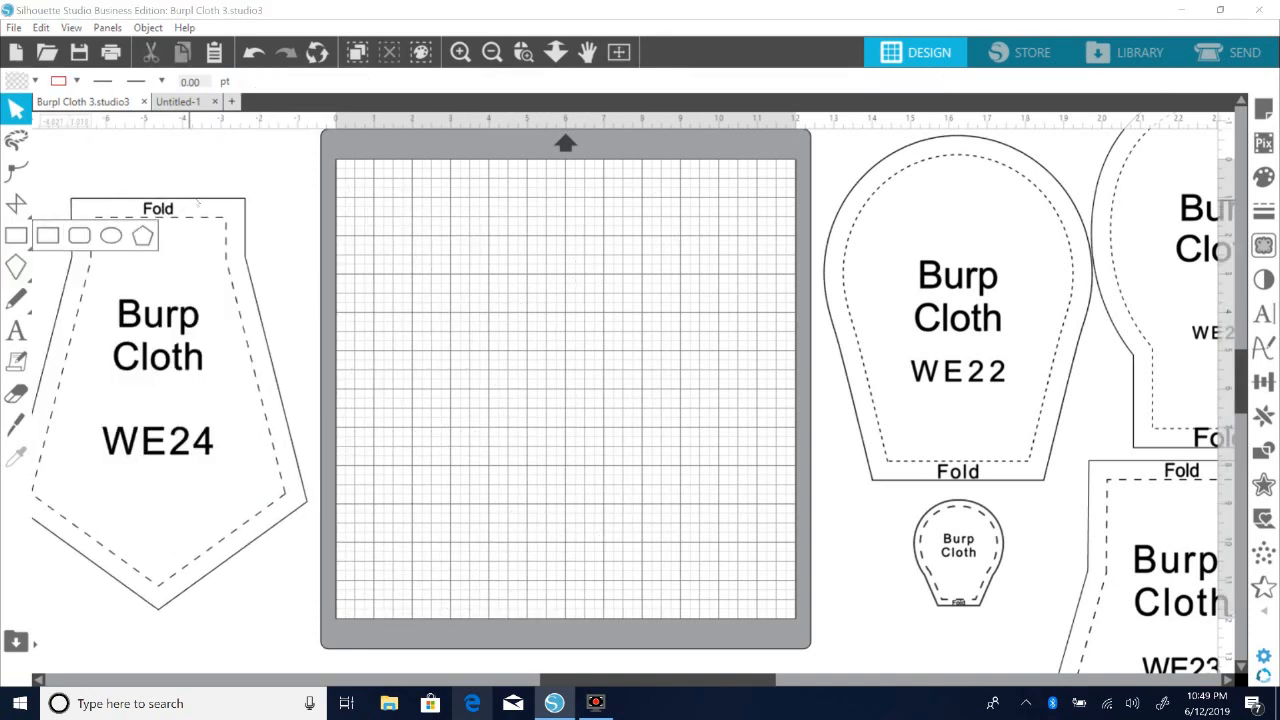
{"action": "left_click", "coordinate": [163, 224]}
{"action": "left_click", "coordinate": [267, 318]}
{"action": "left_click_drag", "start_coordinate": [265, 313], "coordinate": [639, 365]}
Step: Draw a rectangle about 4.48 by 1.37 in resting on the template's fold edge, and set its line style to solid
{"action": "left_click", "coordinate": [238, 300]}
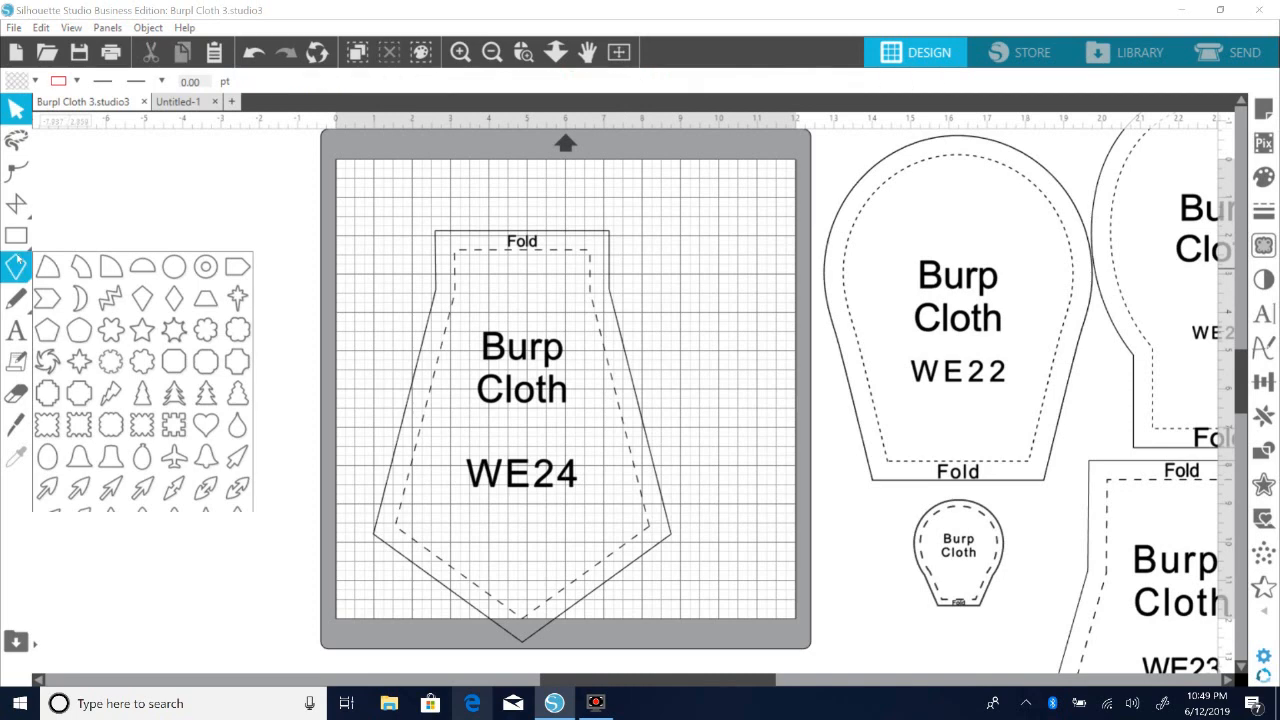
{"action": "left_click", "coordinate": [47, 238]}
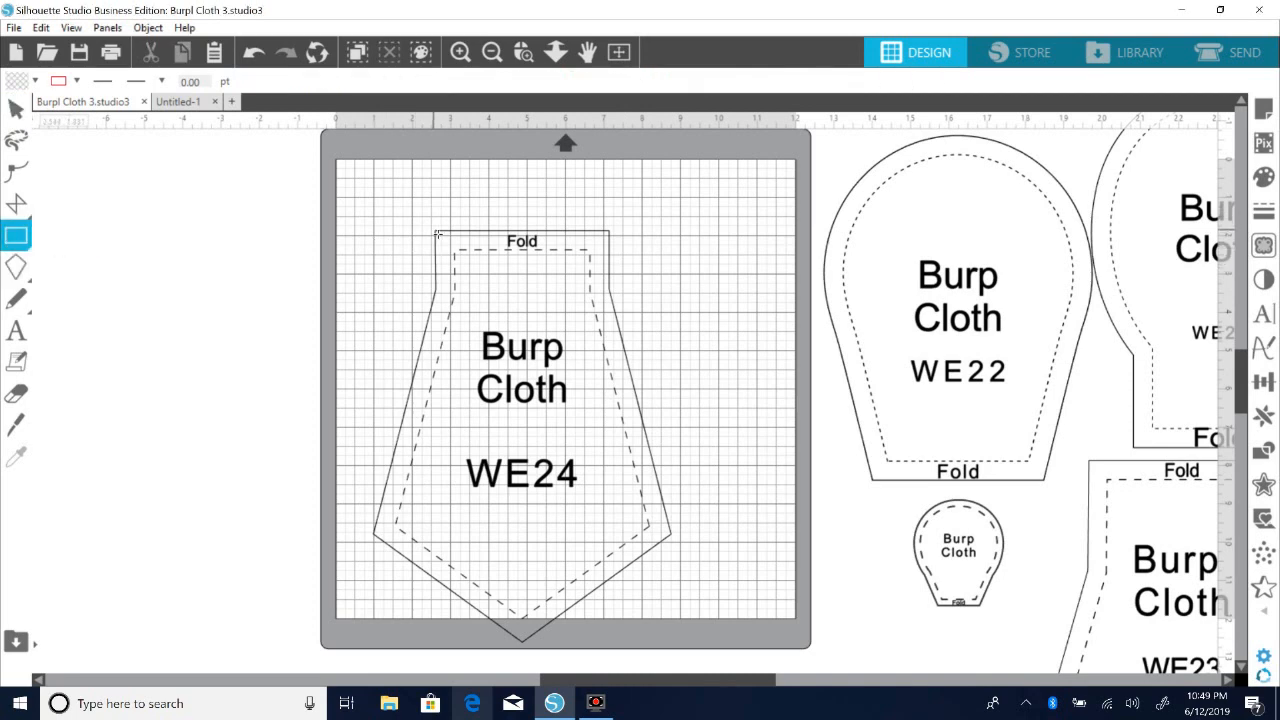
{"action": "mouse_move", "coordinate": [437, 232]}
{"action": "left_mouse_down"}
{"action": "mouse_move", "coordinate": [614, 217]}
{"action": "mouse_move", "coordinate": [612, 172]}
{"action": "left_mouse_up"}
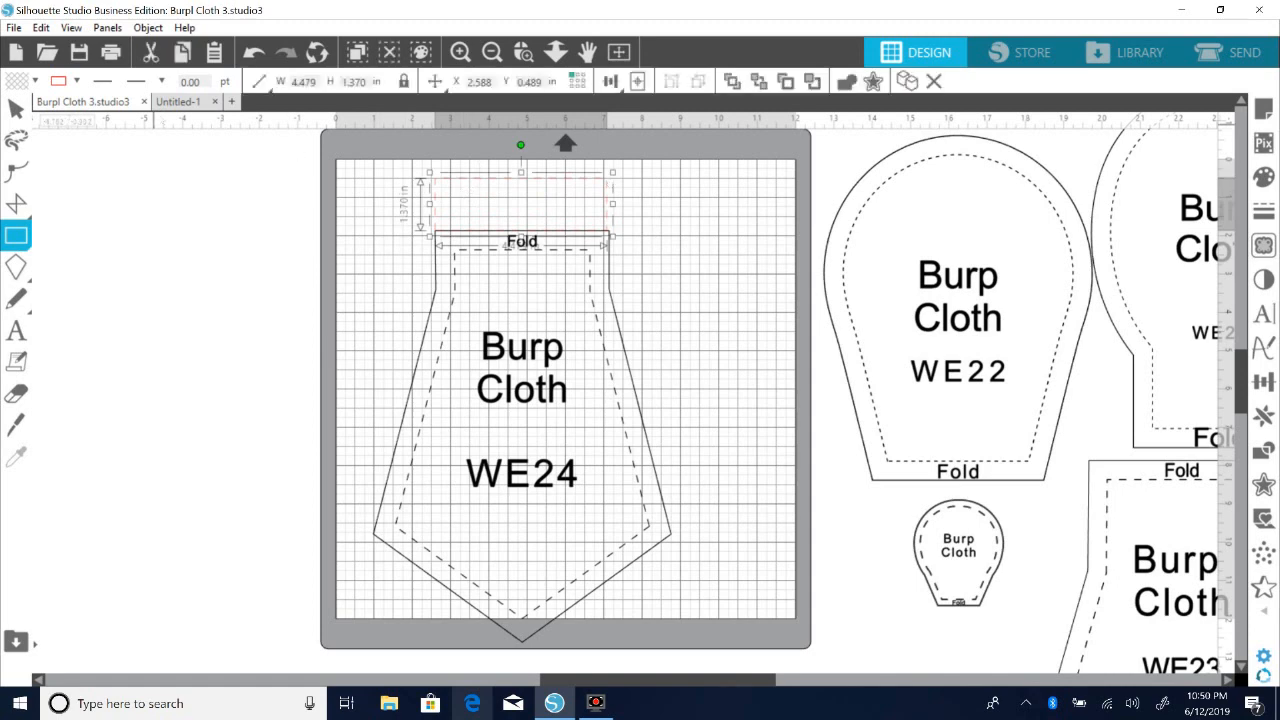
{"action": "left_click", "coordinate": [162, 82]}
{"action": "left_click", "coordinate": [148, 110]}
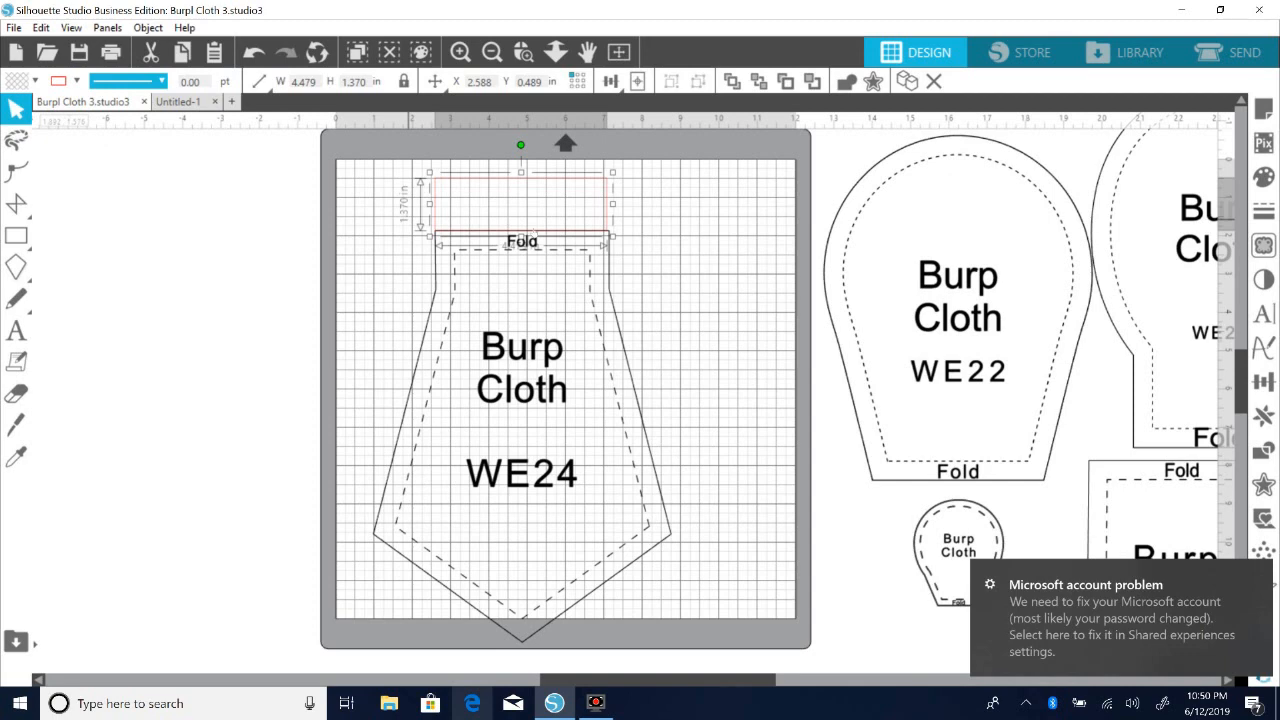
{"action": "left_click", "coordinate": [620, 227]}
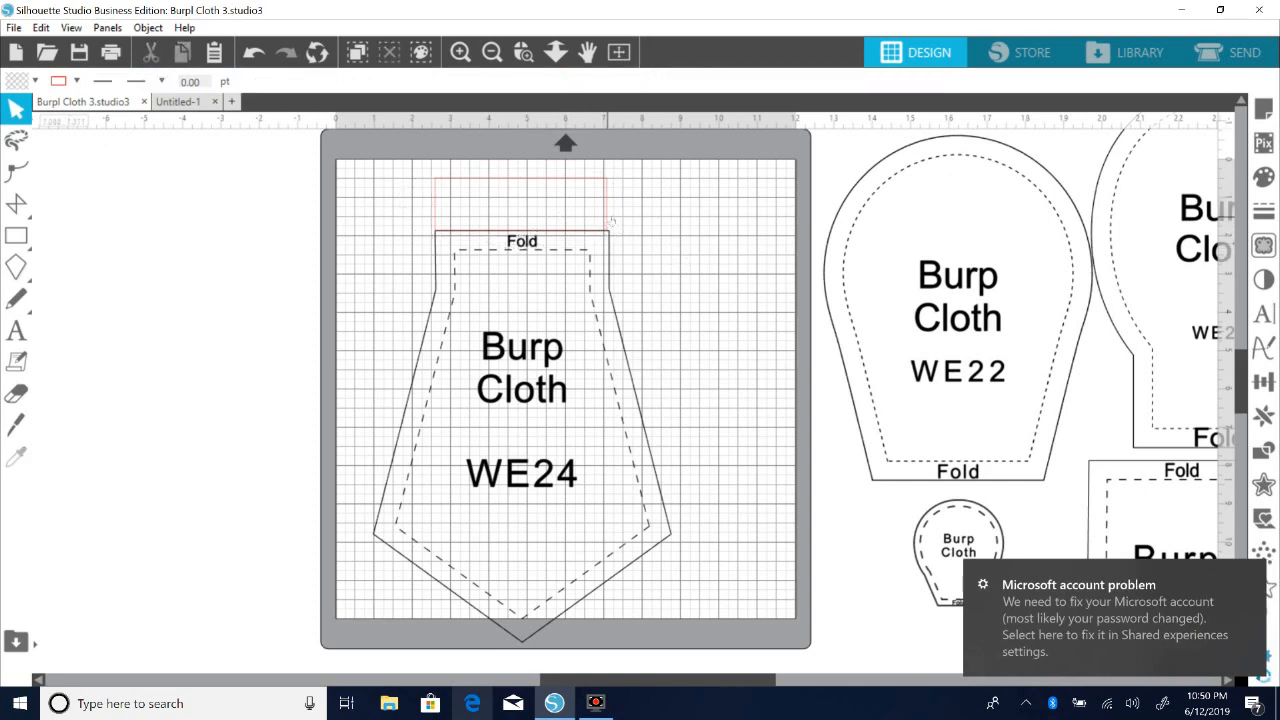
Step: Stretch the rectangle above the fold edge to about 4.63 in wide and 1.78 in high
{"action": "left_click", "coordinate": [609, 216]}
{"action": "left_click_drag", "start_coordinate": [617, 206], "coordinate": [621, 206]}
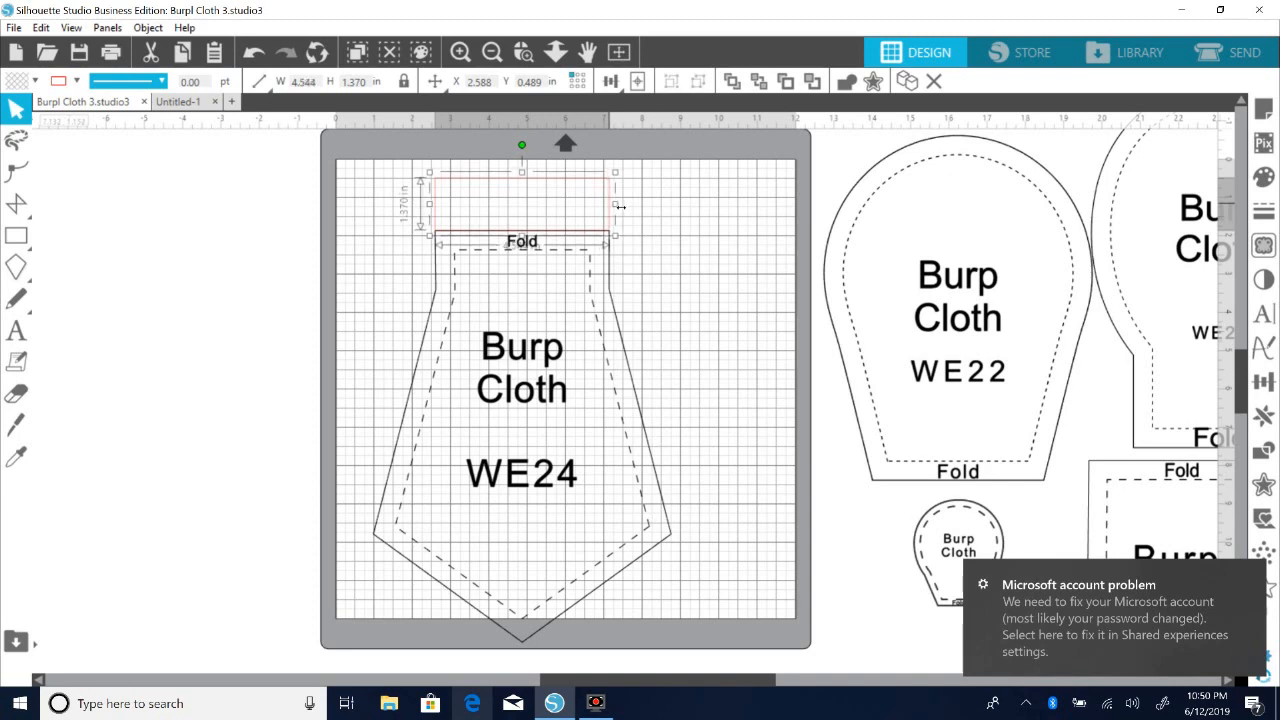
{"action": "left_click", "coordinate": [638, 232]}
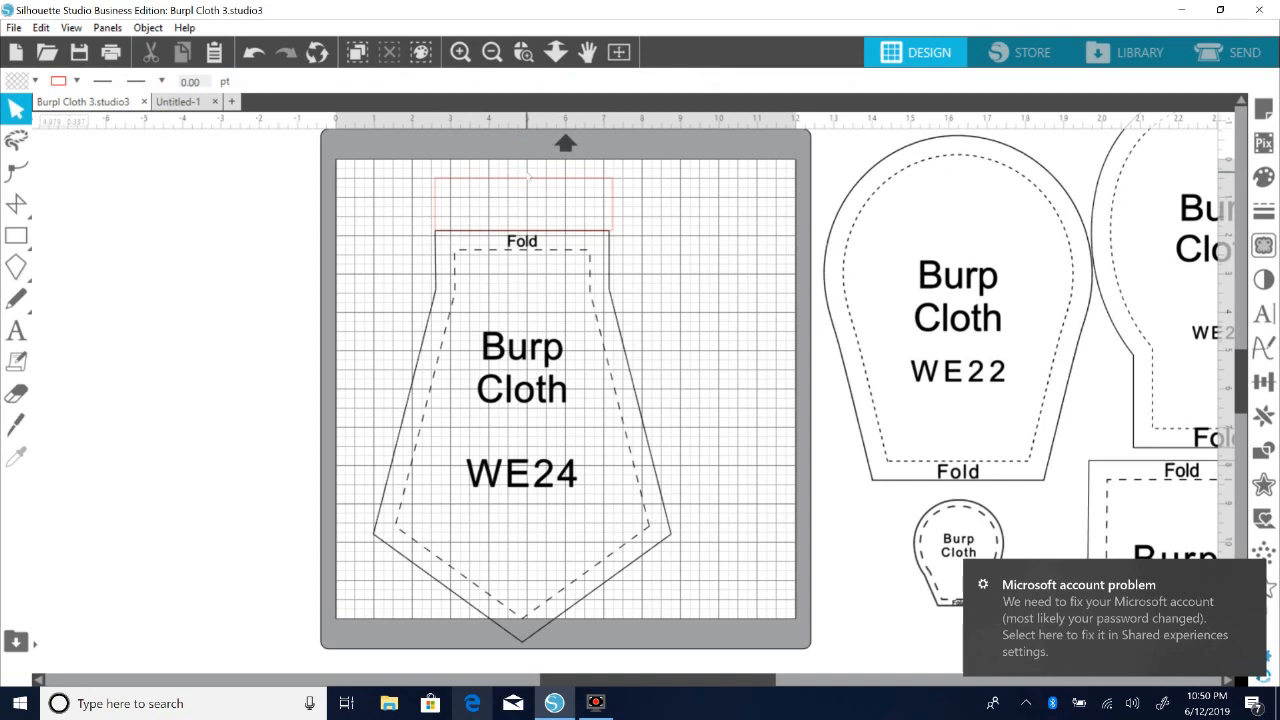
{"action": "left_click", "coordinate": [511, 180]}
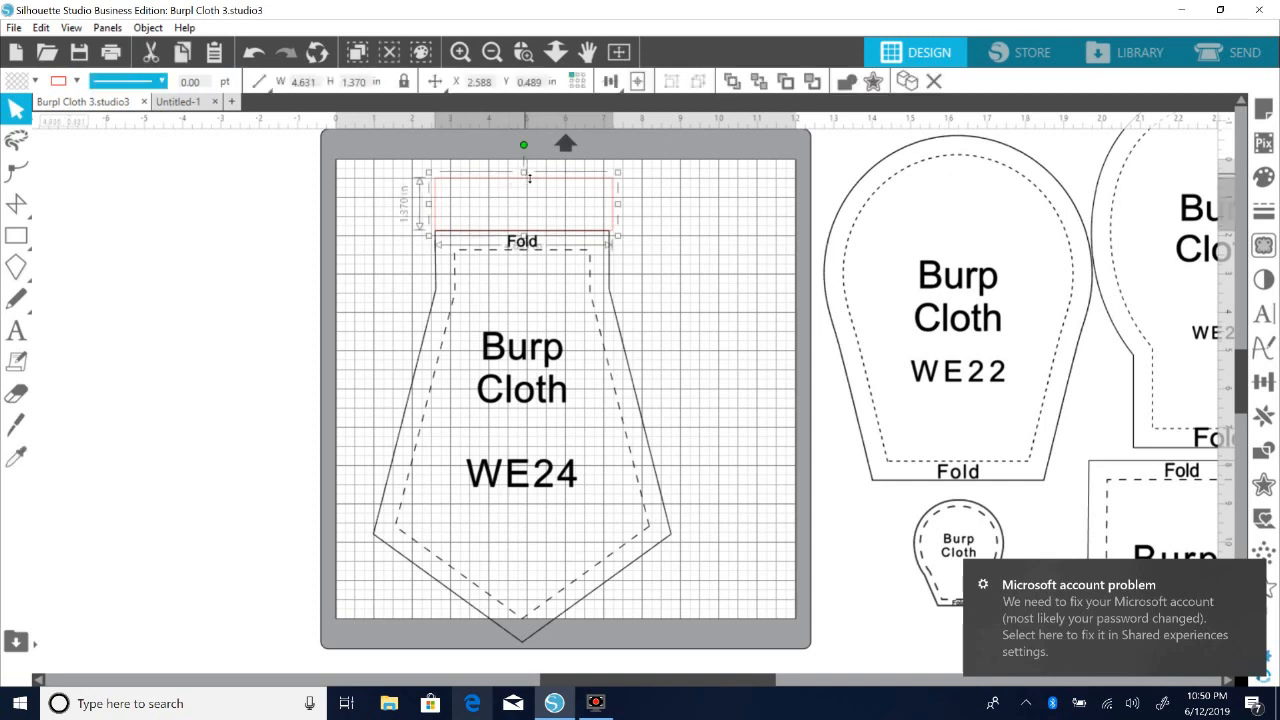
{"action": "left_click_drag", "start_coordinate": [529, 174], "coordinate": [527, 157]}
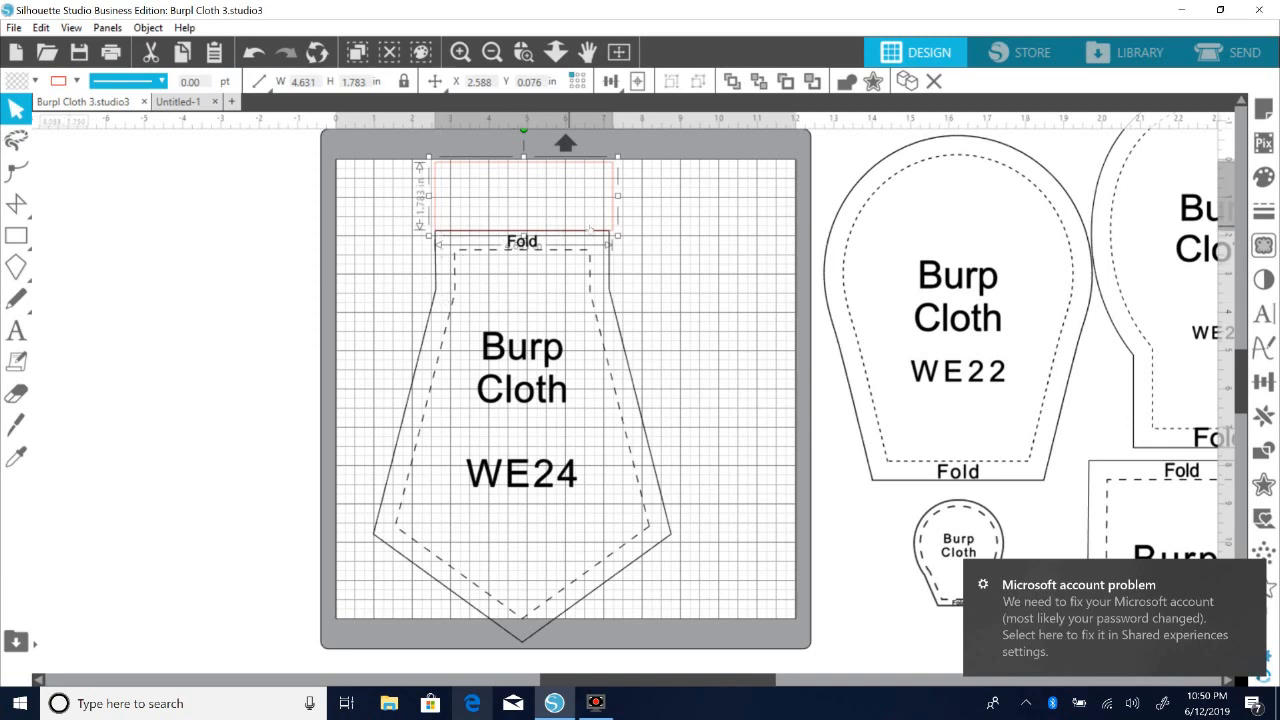
Step: Align the rectangle and the grouped template on their horizontal centers
{"action": "left_click_drag", "start_coordinate": [387, 172], "coordinate": [478, 262]}
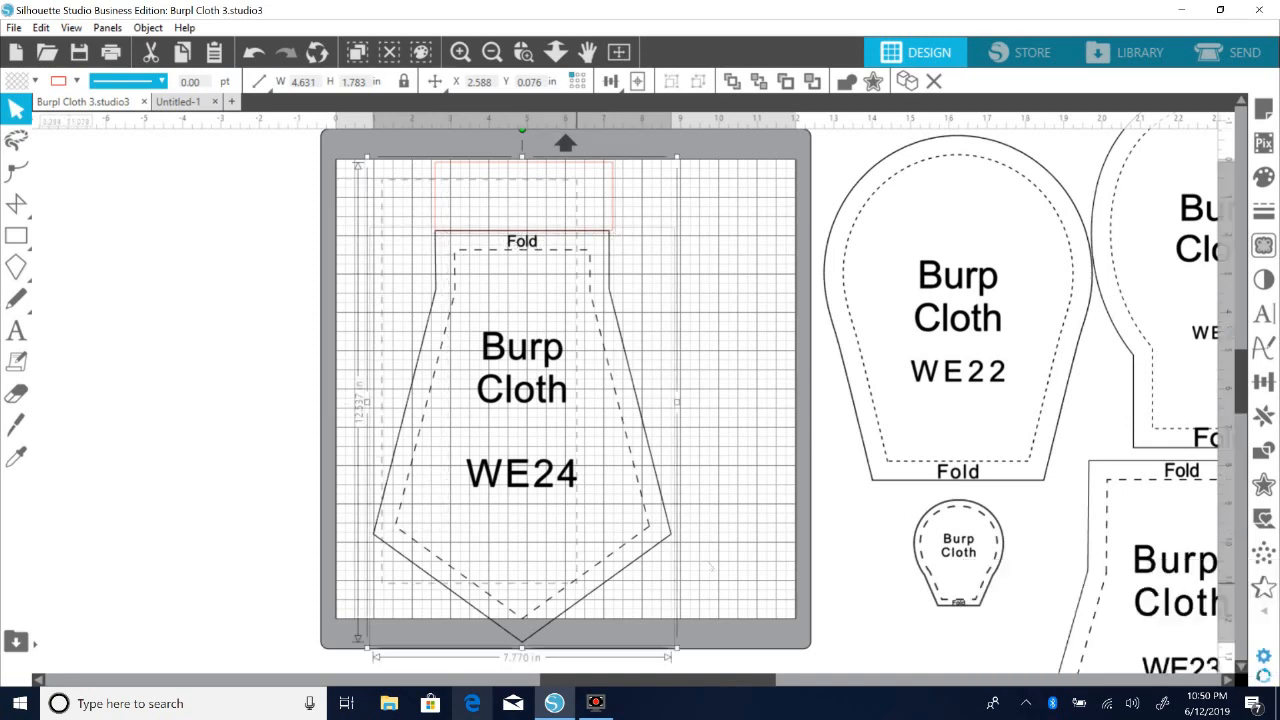
{"action": "left_click", "coordinate": [131, 28]}
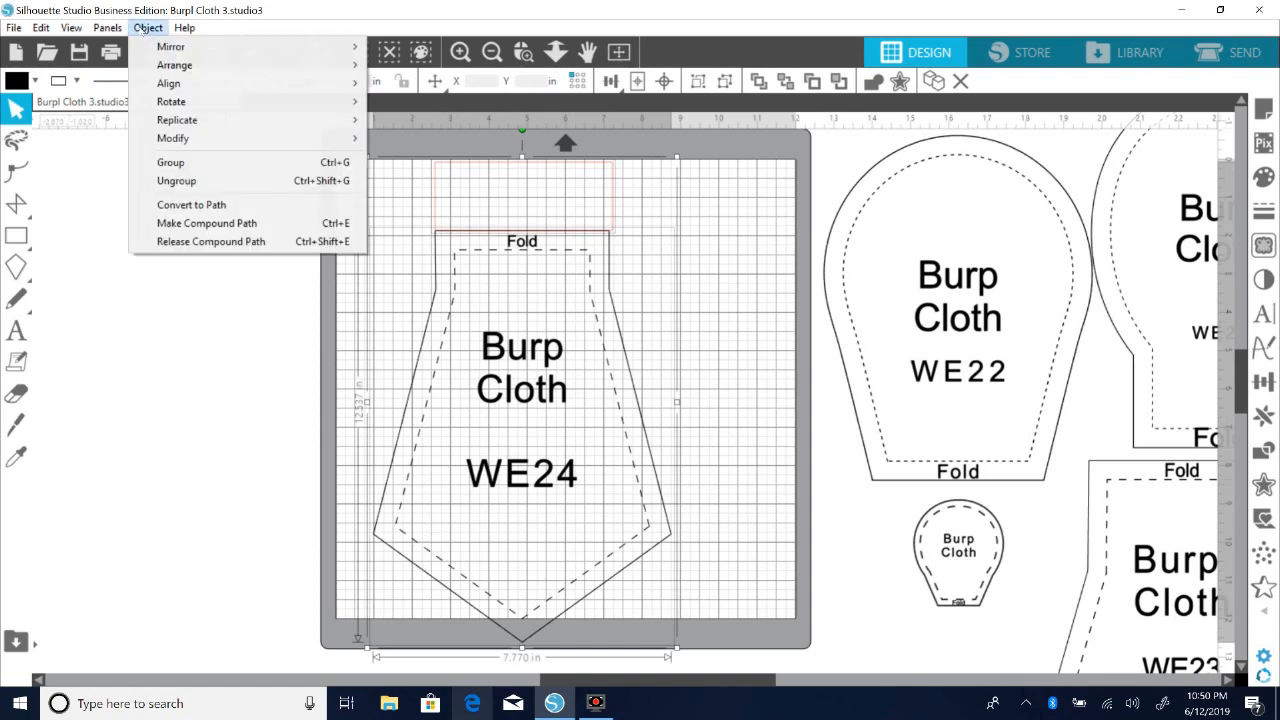
{"action": "mouse_move", "coordinate": [280, 83]}
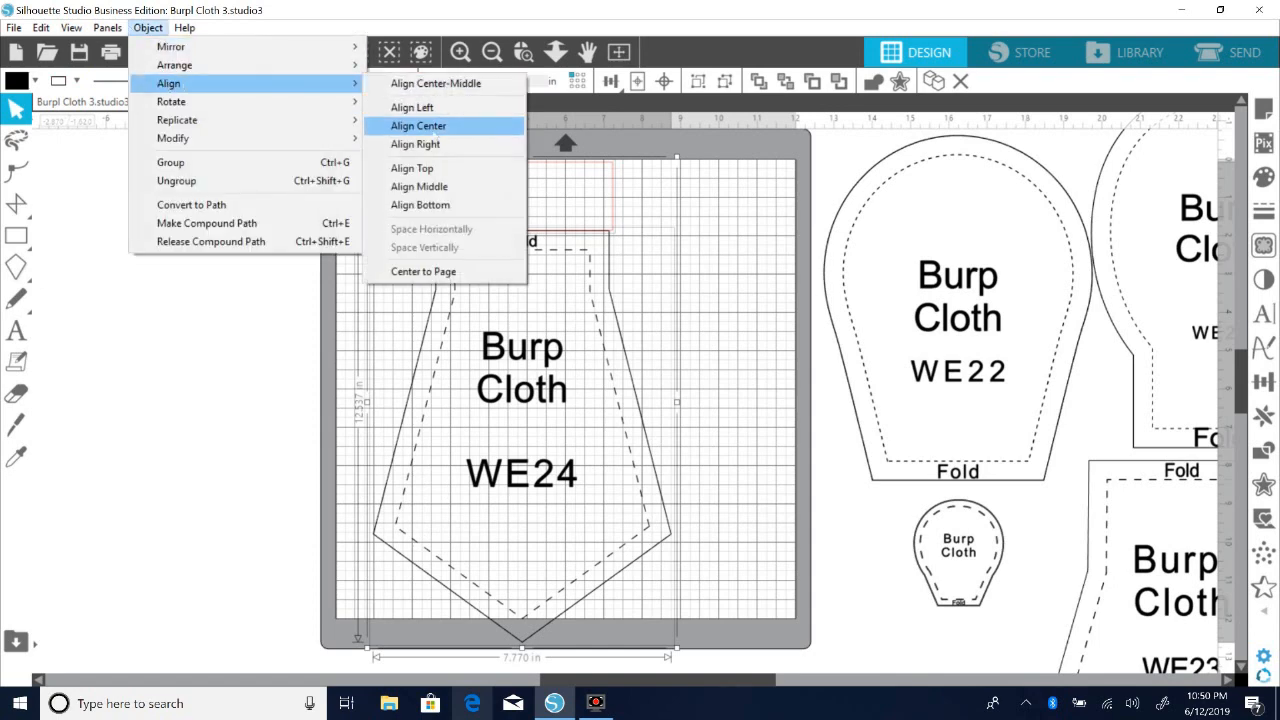
{"action": "left_click", "coordinate": [448, 126]}
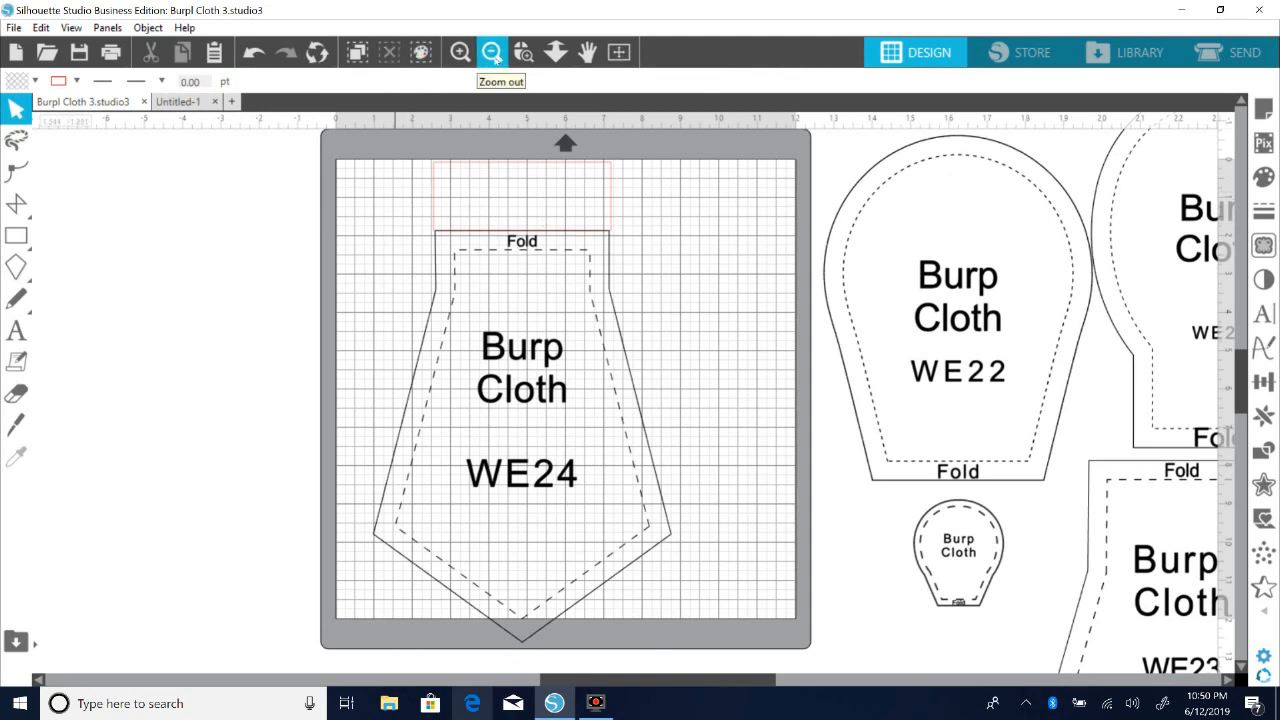
Step: Move the template off the mat to its left, and shift the rectangle to about 2.2 in below the mat's top edge
{"action": "left_click", "coordinate": [460, 52]}
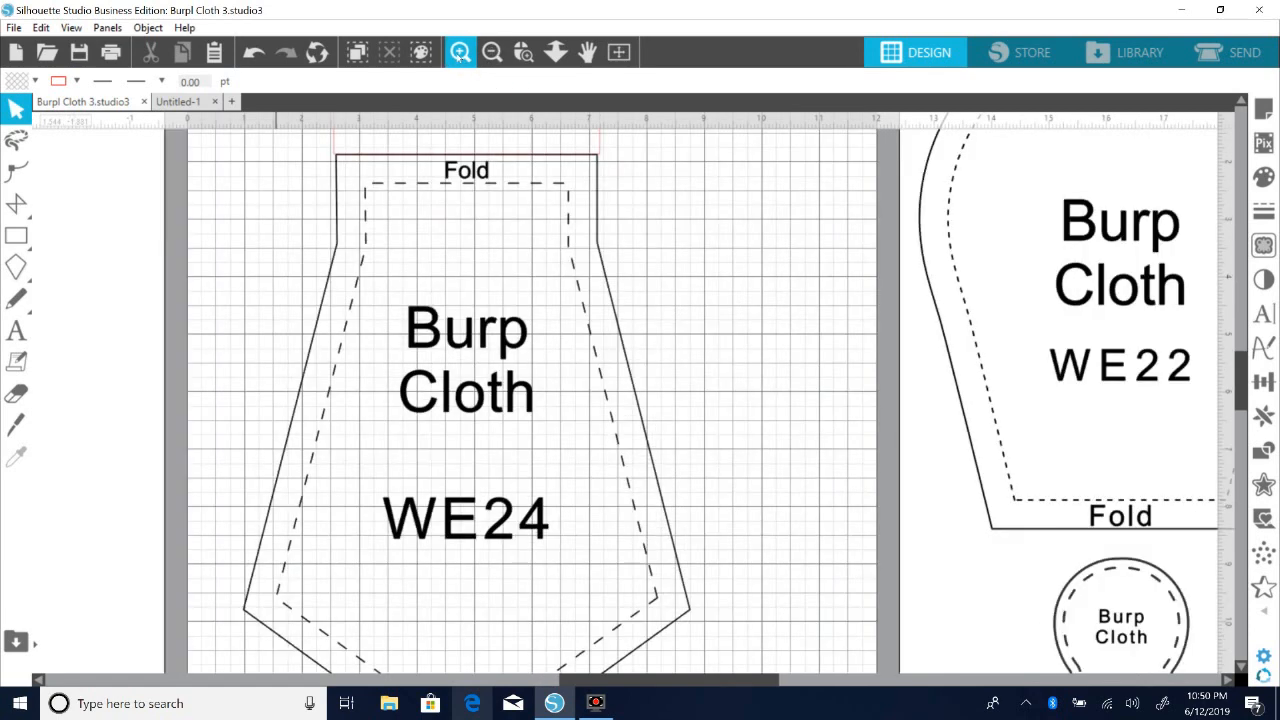
{"action": "left_click_drag", "start_coordinate": [1240, 373], "coordinate": [1240, 346]}
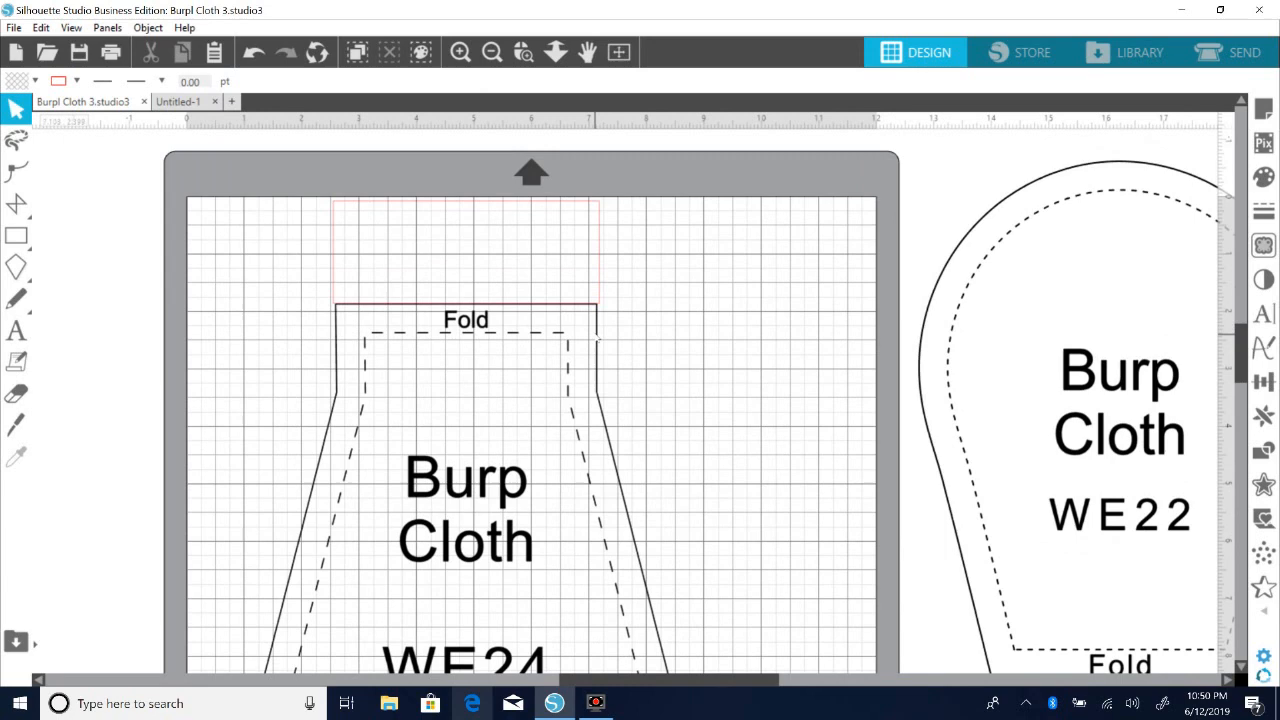
{"action": "left_click", "coordinate": [514, 344]}
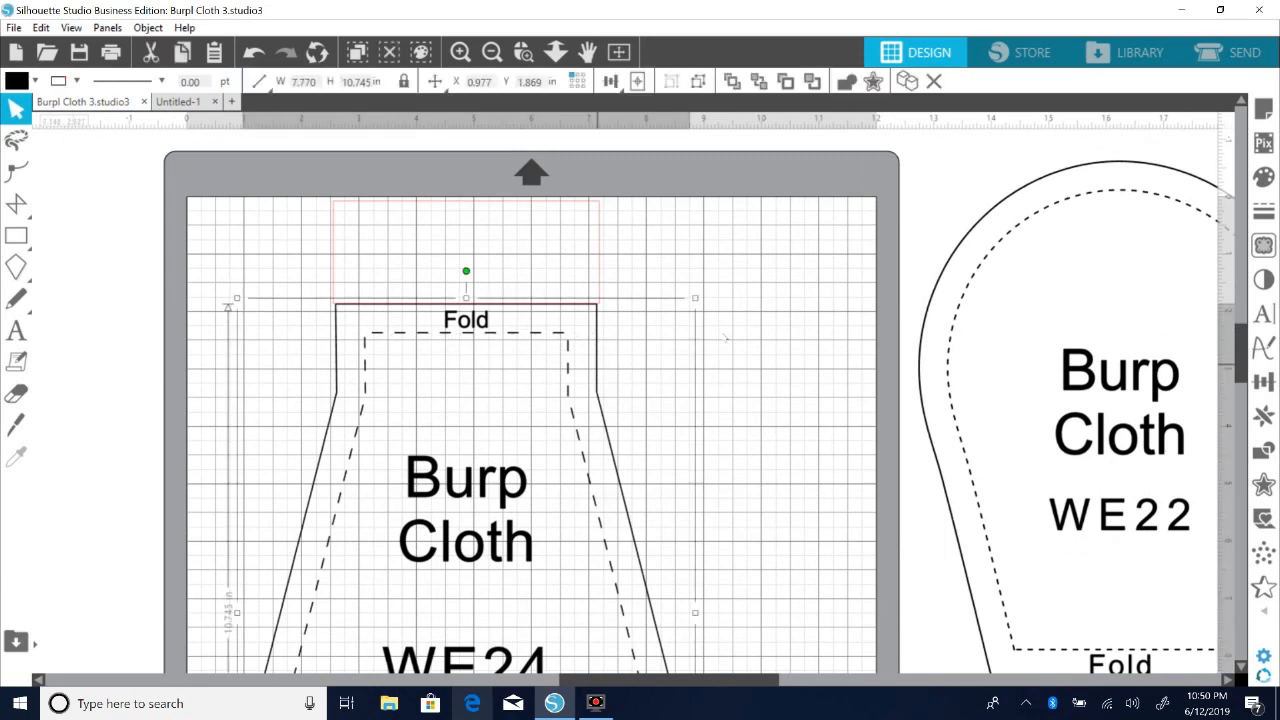
{"action": "left_click", "coordinate": [575, 386]}
{"action": "left_click_drag", "start_coordinate": [598, 387], "coordinate": [81, 353]}
{"action": "left_click", "coordinate": [417, 313]}
{"action": "left_click_drag", "start_coordinate": [426, 307], "coordinate": [426, 417]}
{"action": "left_click", "coordinate": [432, 292]}
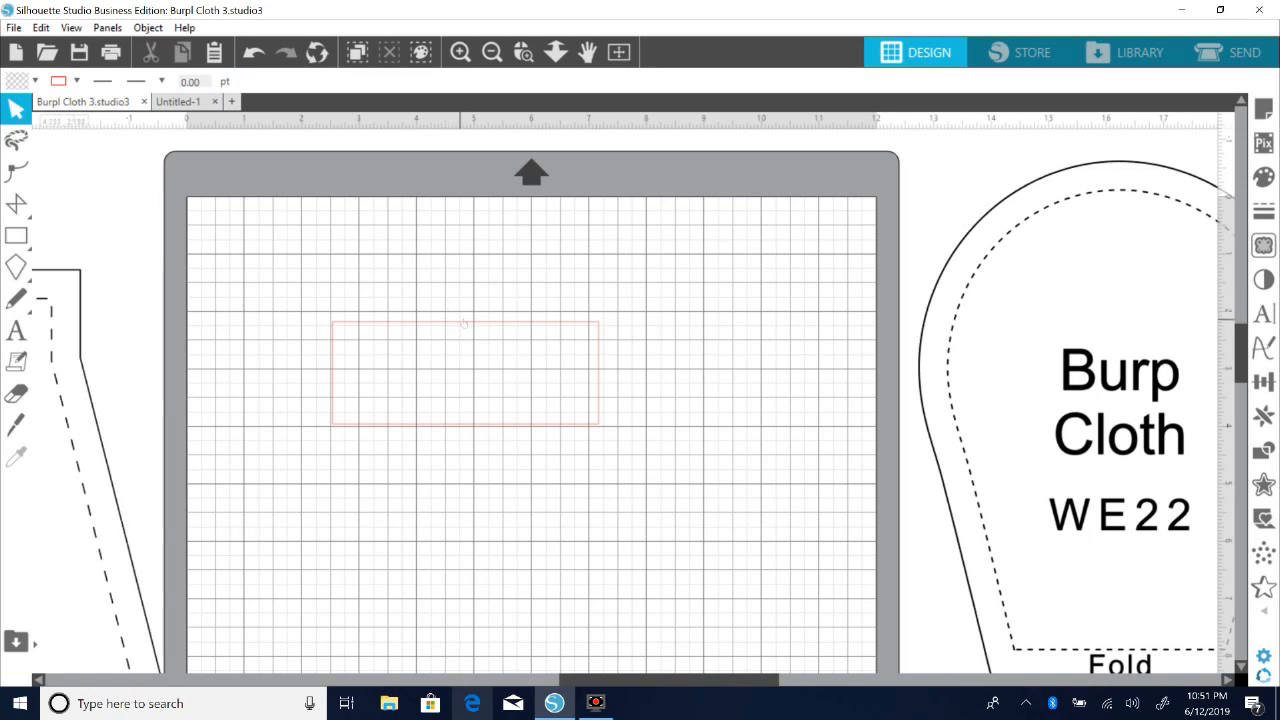
Step: Create an internal offset of the rectangle at a distance of 0.500 in with sharp corners
{"action": "left_click", "coordinate": [462, 321]}
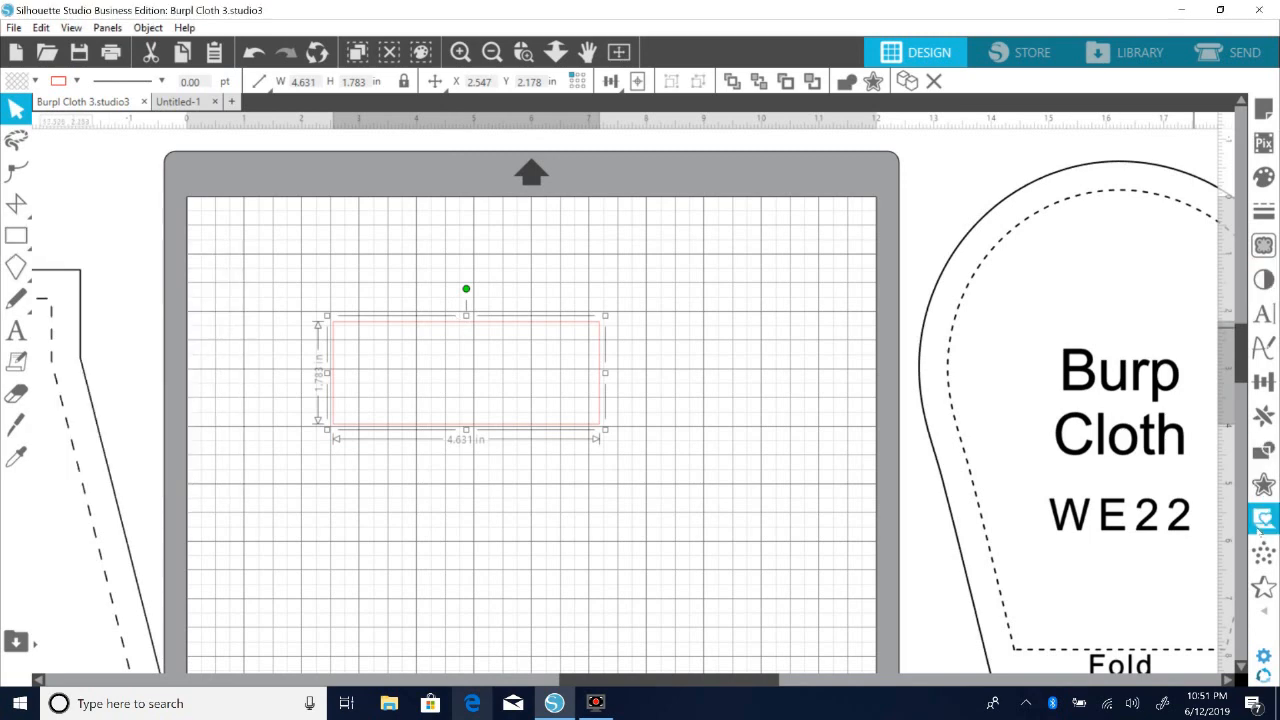
{"action": "left_click", "coordinate": [1263, 485]}
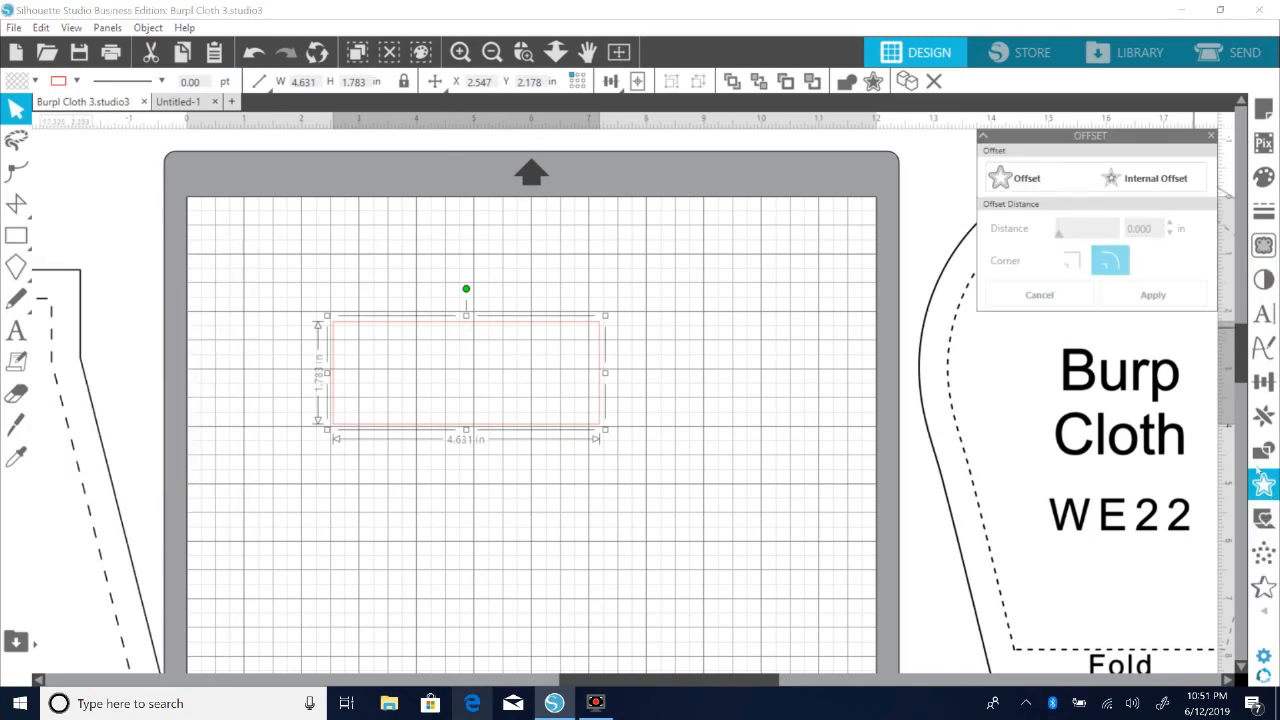
{"action": "left_click", "coordinate": [1153, 180]}
{"action": "left_click_drag", "start_coordinate": [1156, 229], "coordinate": [1045, 231]}
{"action": "key", "text": "BackSpace"}
{"action": "type", "text": ".5"}
{"action": "key", "text": "Return"}
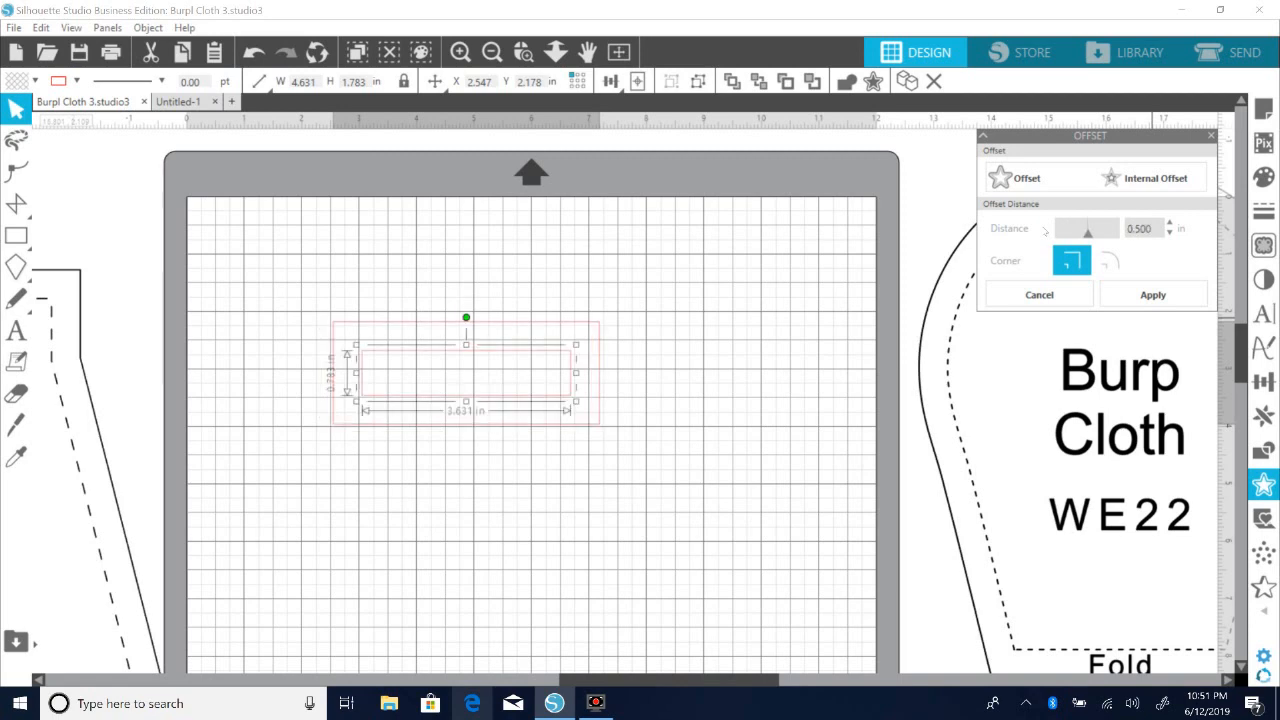
Step: Change the inner offset rectangle's line style to widely spaced dashes
{"action": "left_click", "coordinate": [1263, 211]}
{"action": "left_click", "coordinate": [1179, 202]}
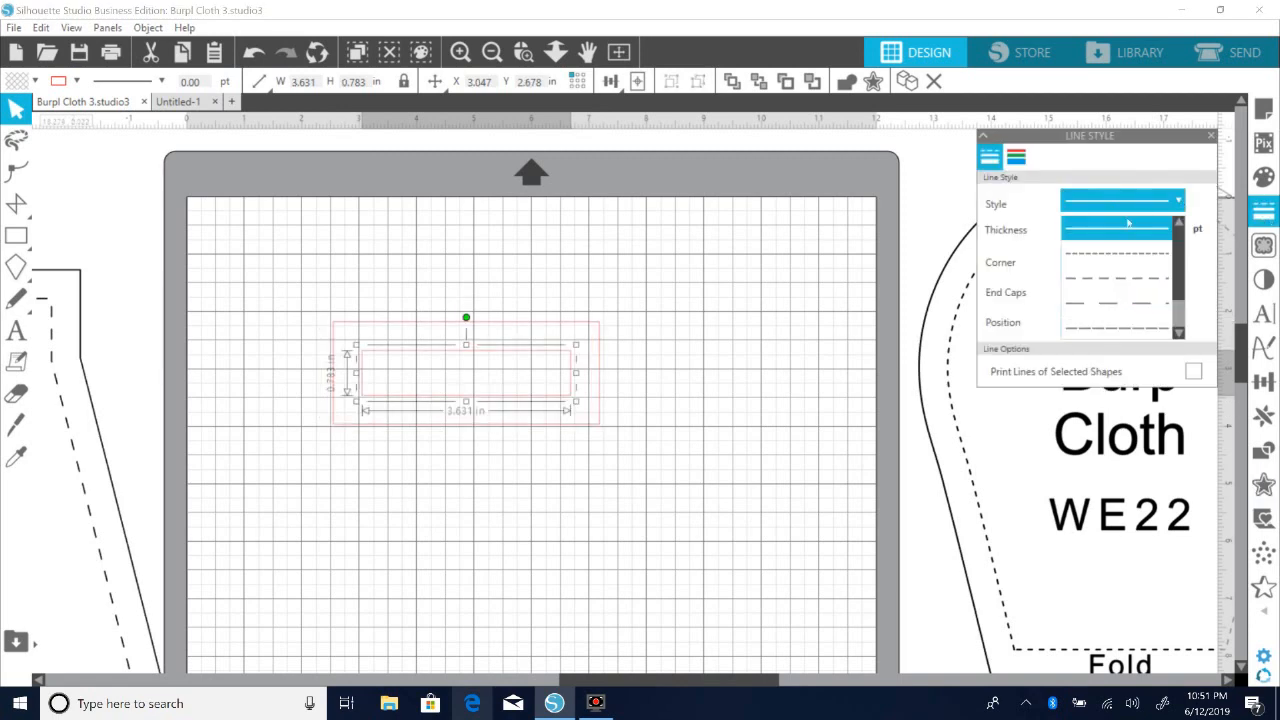
{"action": "left_click", "coordinate": [1118, 300]}
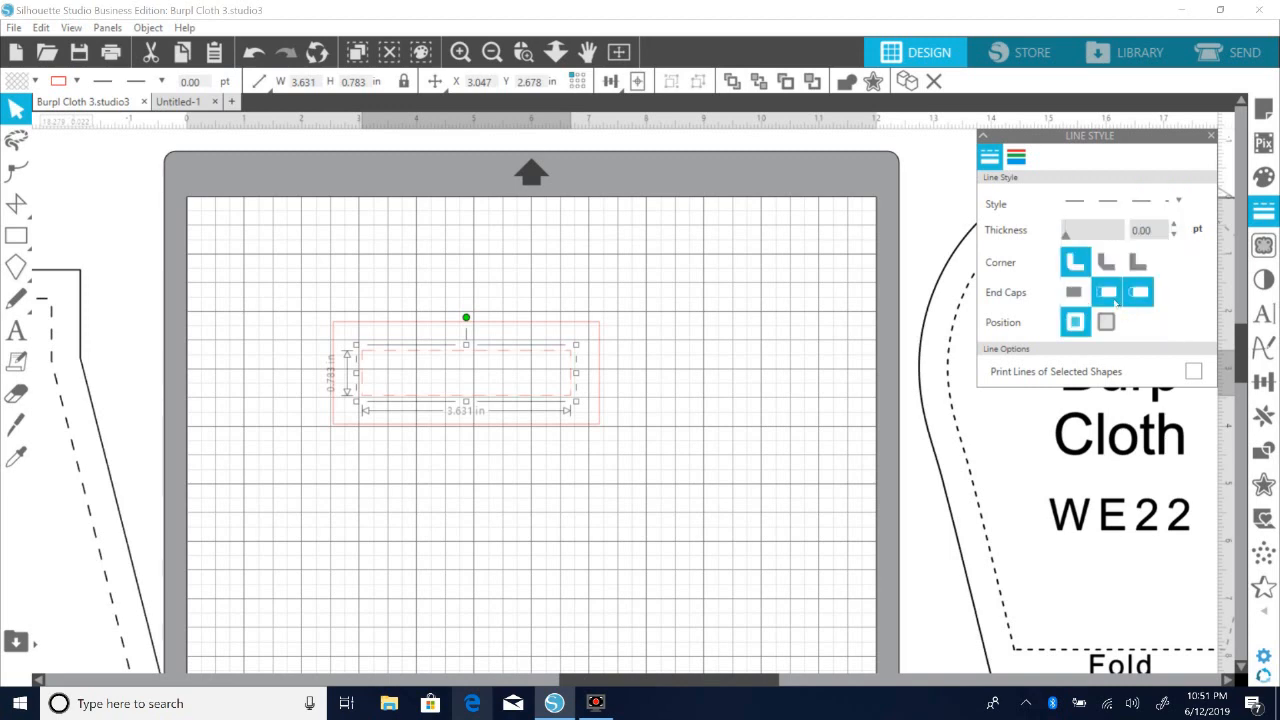
Step: Set the line color of both the inner dashed and the outer solid rectangle to black
{"action": "left_click", "coordinate": [1016, 156]}
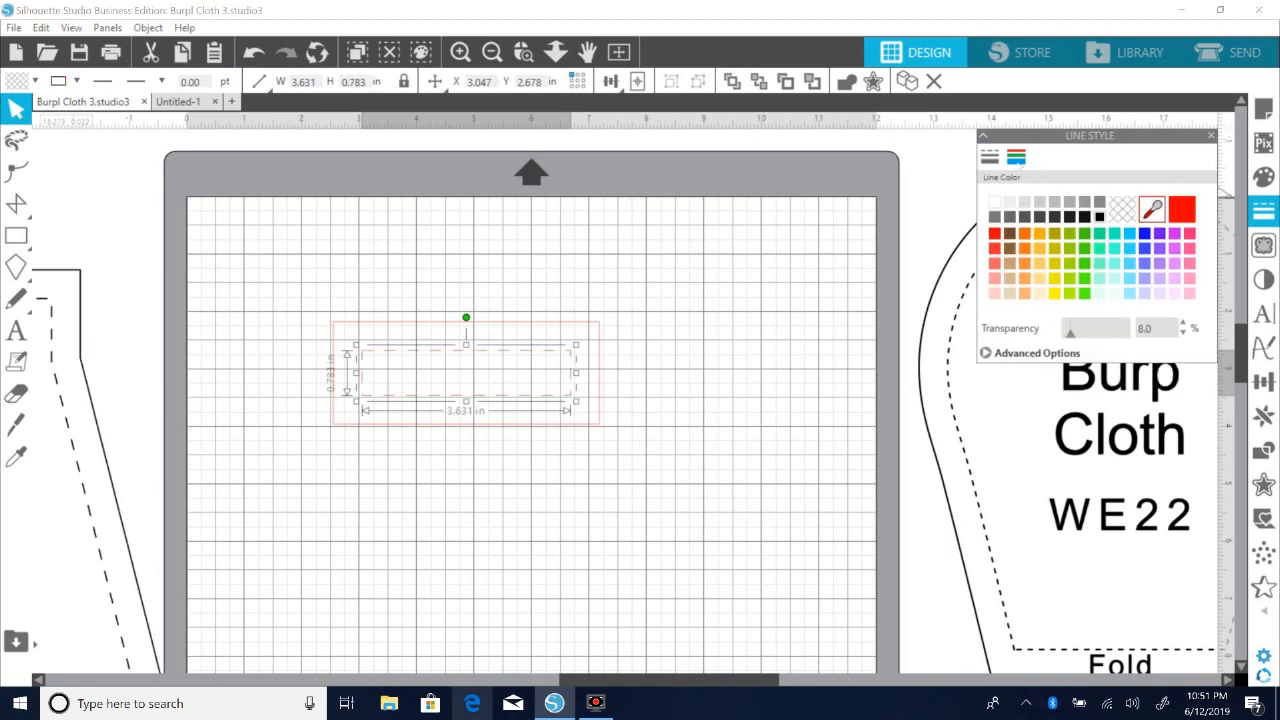
{"action": "left_click", "coordinate": [994, 233]}
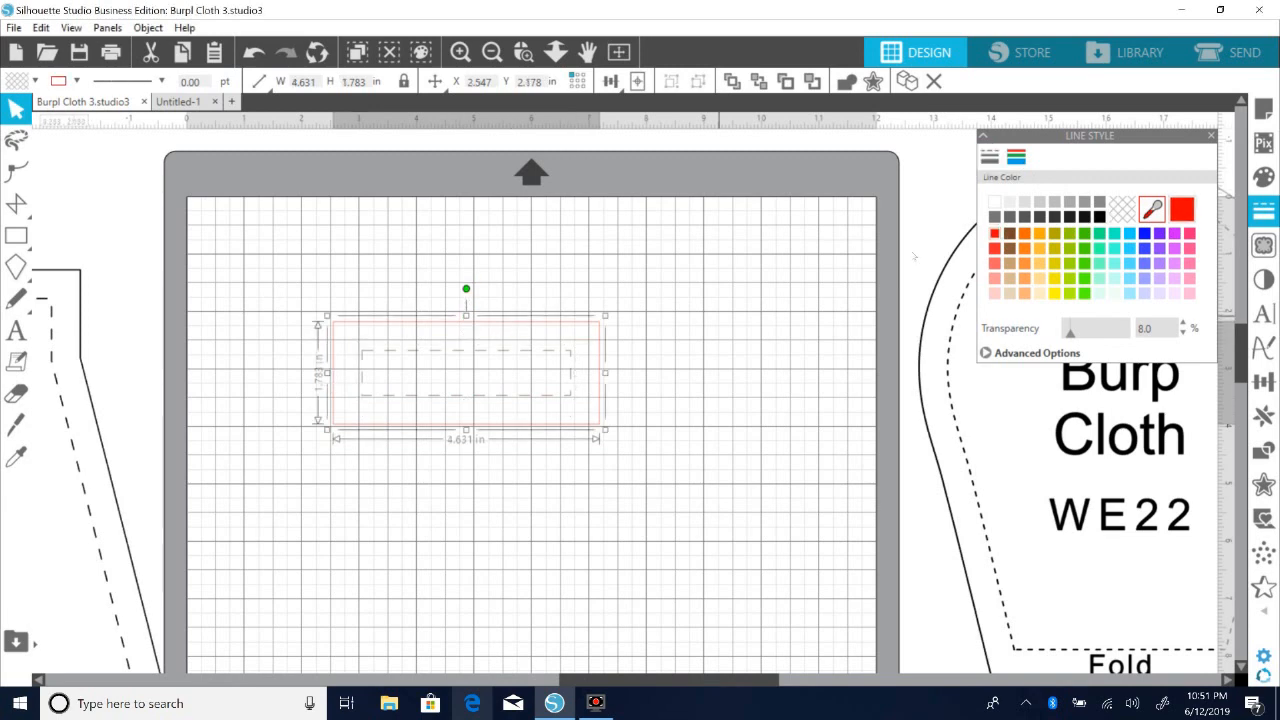
{"action": "left_click", "coordinate": [1099, 216]}
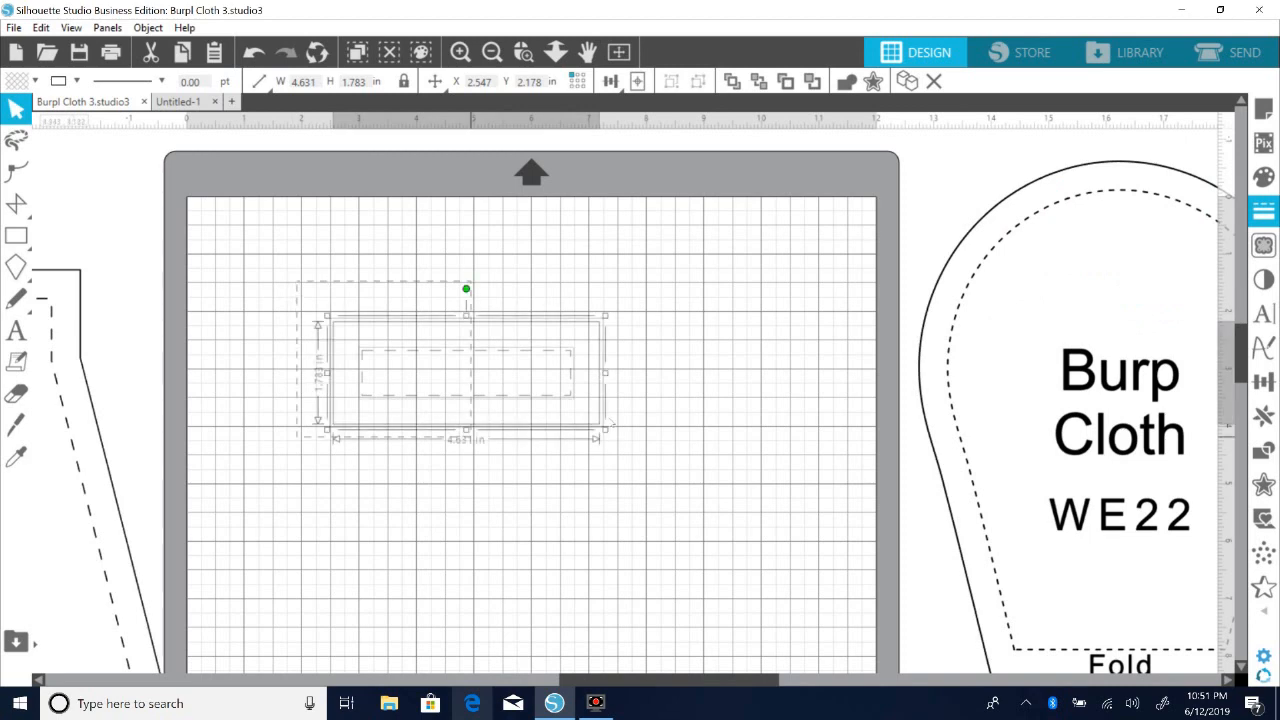
Step: Set the line thickness of both the outer and the dashed inner rectangle to 1.50 pt
{"action": "left_click", "coordinate": [1263, 210]}
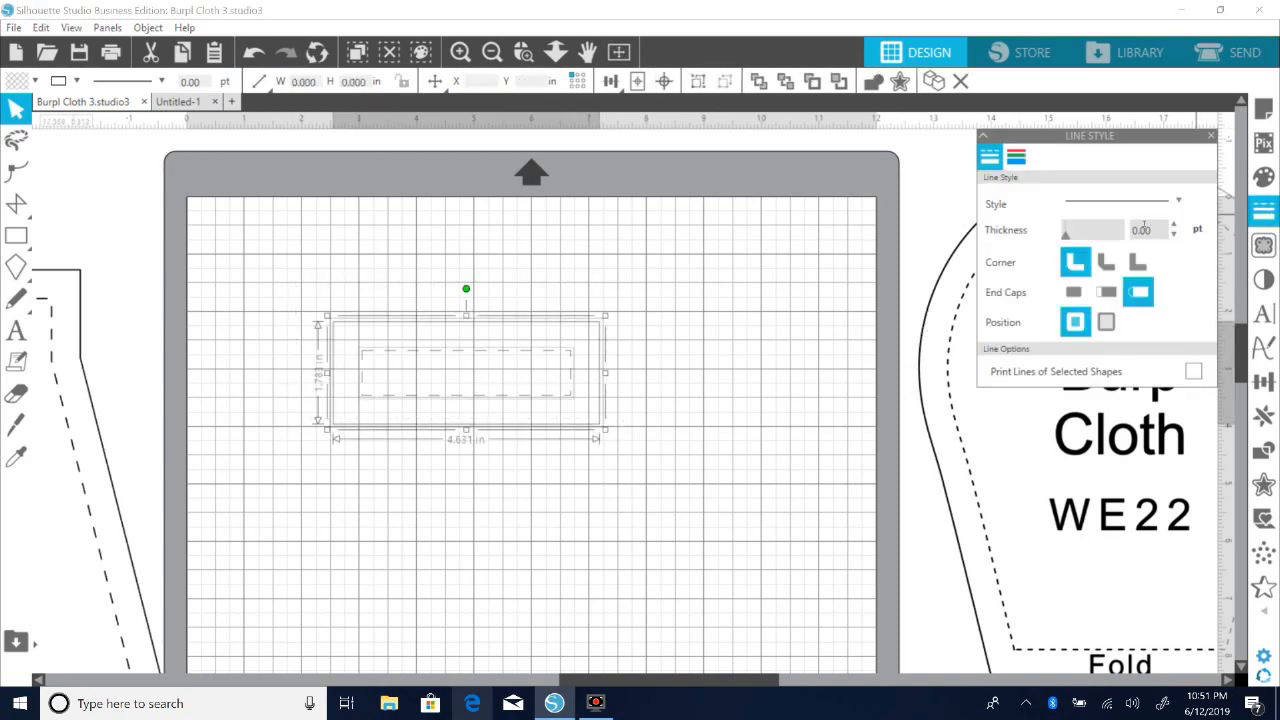
{"action": "left_click_drag", "start_coordinate": [1065, 234], "coordinate": [1069, 233]}
{"action": "left_click", "coordinate": [775, 296]}
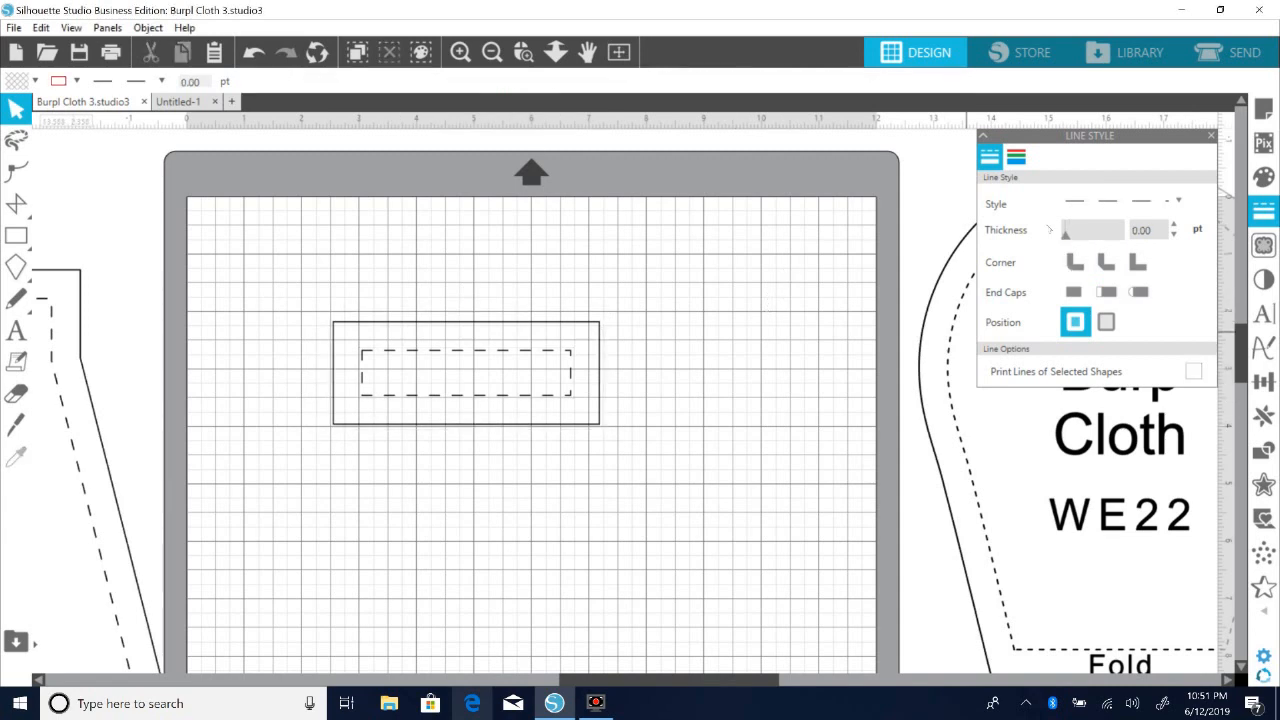
Step: Move the template back onto the mat below the rectangles, and stretch the rectangle pair upward to a height of about 2.58 in
{"action": "left_click_drag", "start_coordinate": [97, 400], "coordinate": [599, 602]}
{"action": "left_click", "coordinate": [333, 400]}
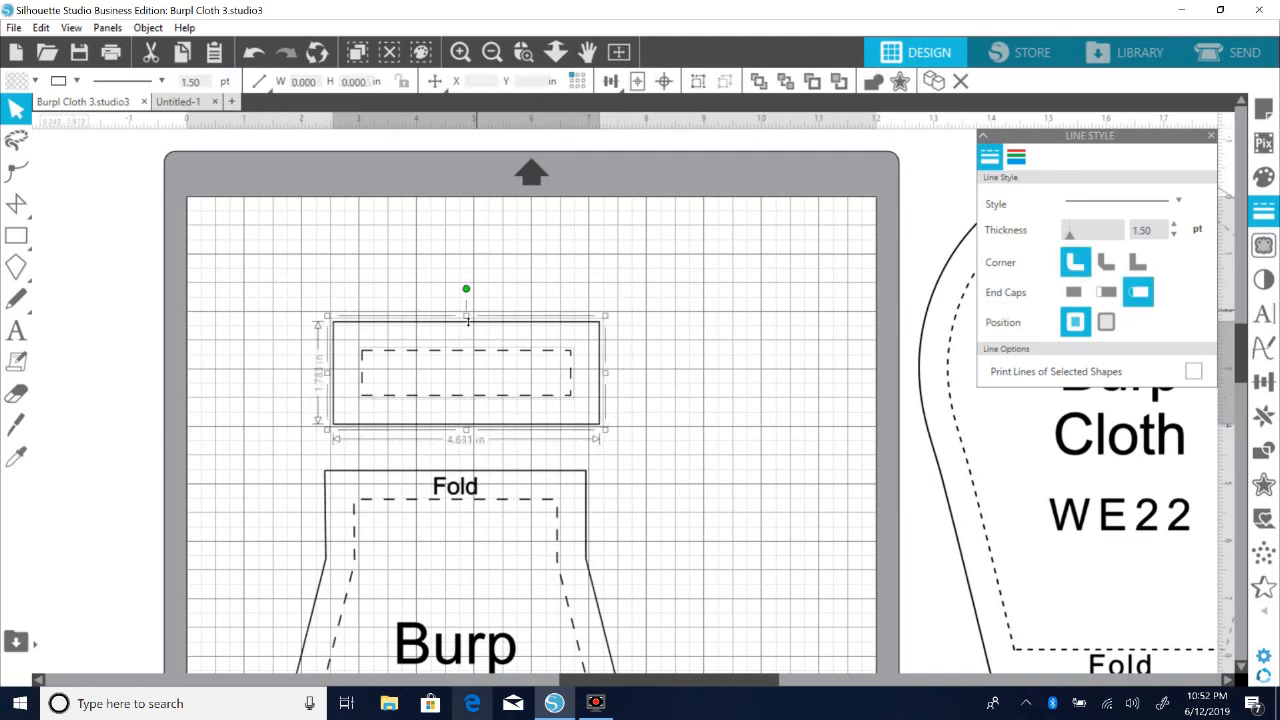
{"action": "left_click_drag", "start_coordinate": [468, 320], "coordinate": [468, 274]}
{"action": "left_click", "coordinate": [212, 313]}
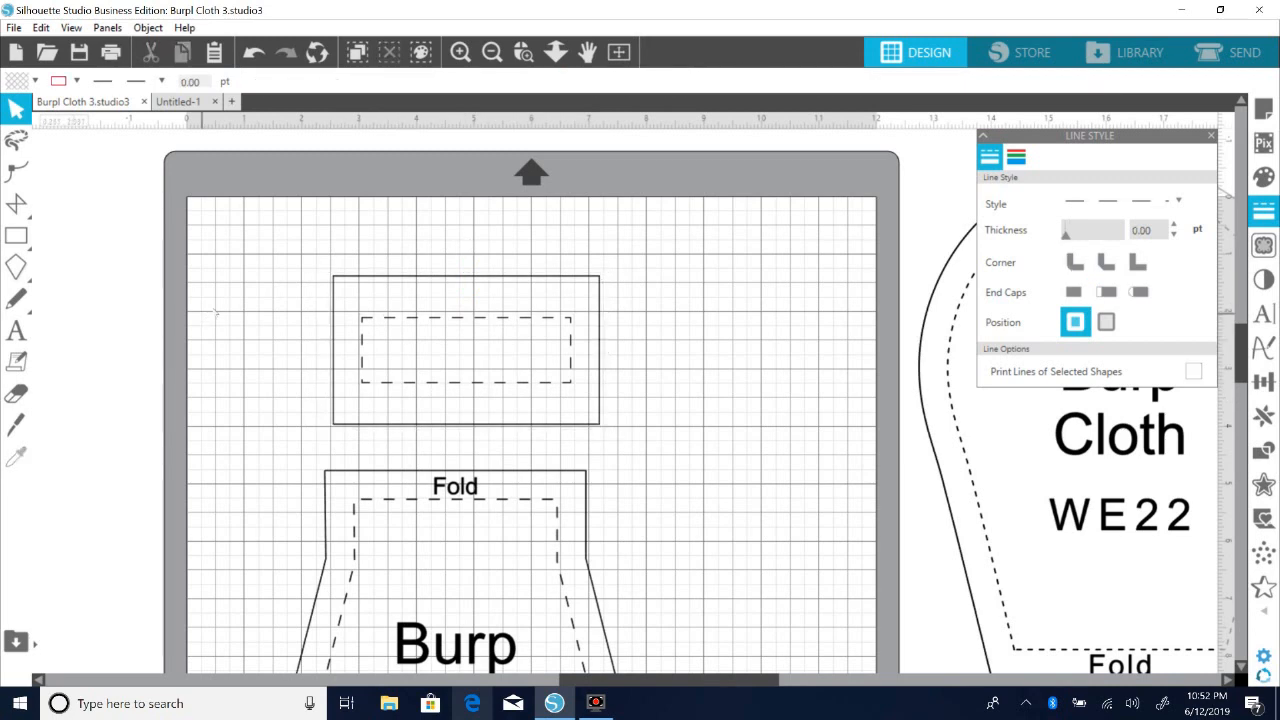
Step: Pull the distorted dashed inner rectangle out of the outer one and delete it
{"action": "left_click_drag", "start_coordinate": [213, 319], "coordinate": [648, 450]}
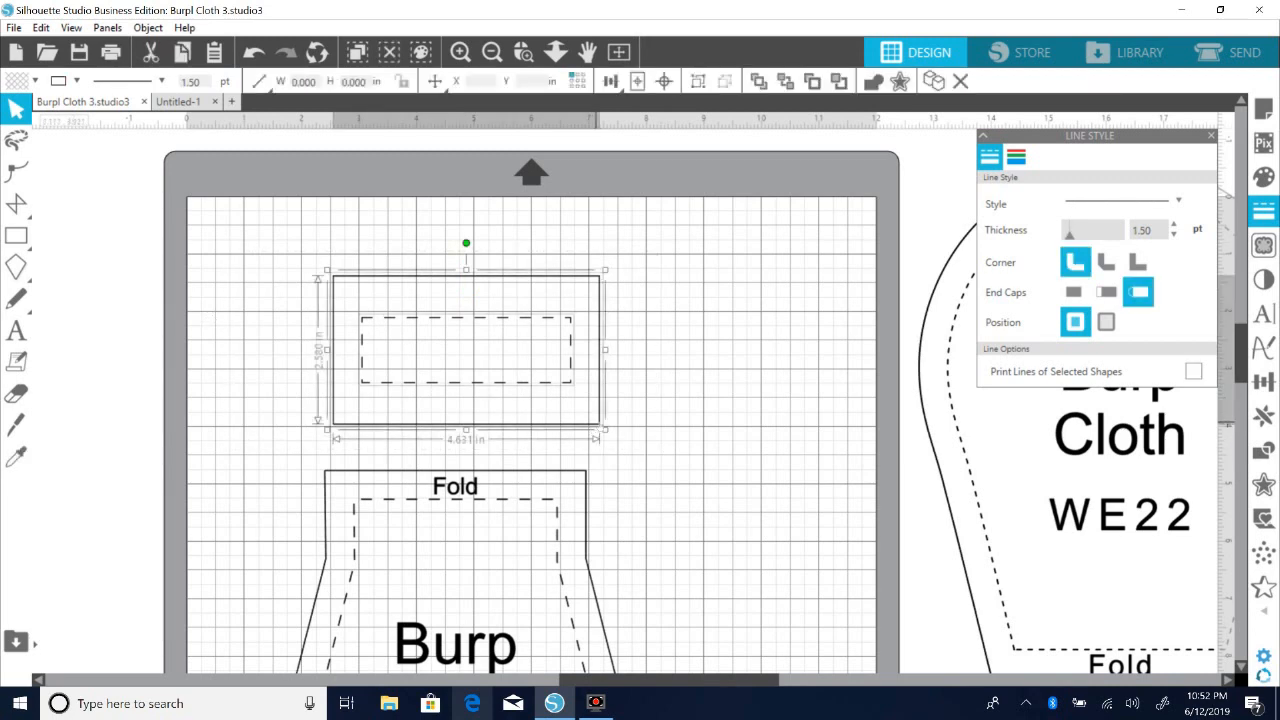
{"action": "left_click", "coordinate": [396, 385]}
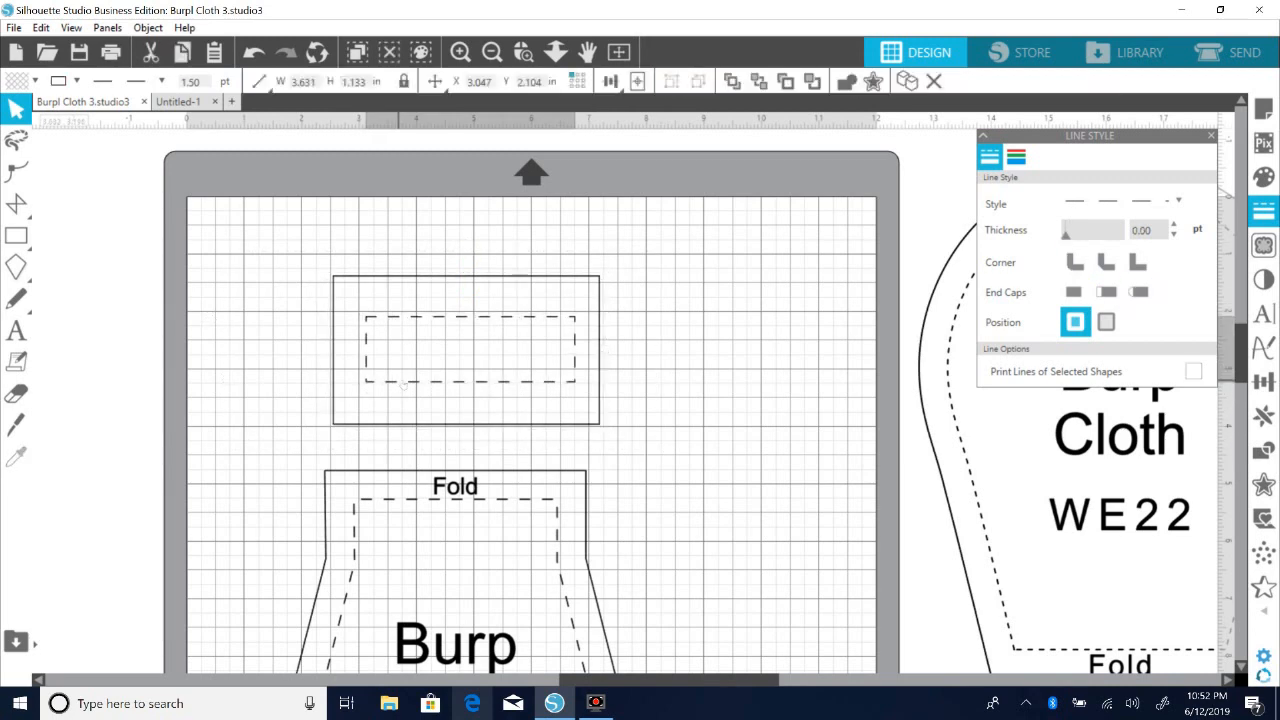
{"action": "left_click_drag", "start_coordinate": [396, 385], "coordinate": [147, 369]}
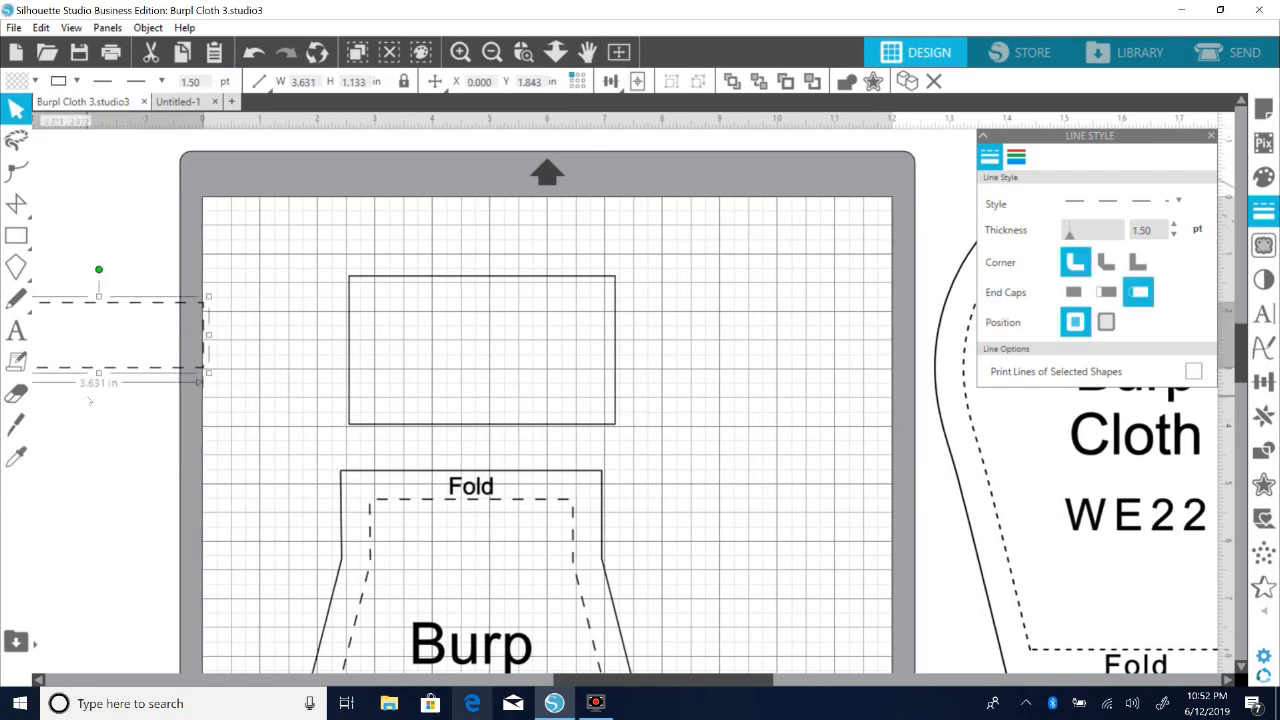
{"action": "key", "text": "Delete"}
Step: Create an internal offset of the resized rectangle at a distance of 0.500 in with sharp corners
{"action": "mouse_move", "coordinate": [412, 425]}
{"action": "left_mouse_down"}
{"action": "mouse_move", "coordinate": [413, 467]}
{"action": "mouse_move", "coordinate": [418, 428]}
{"action": "left_mouse_up"}
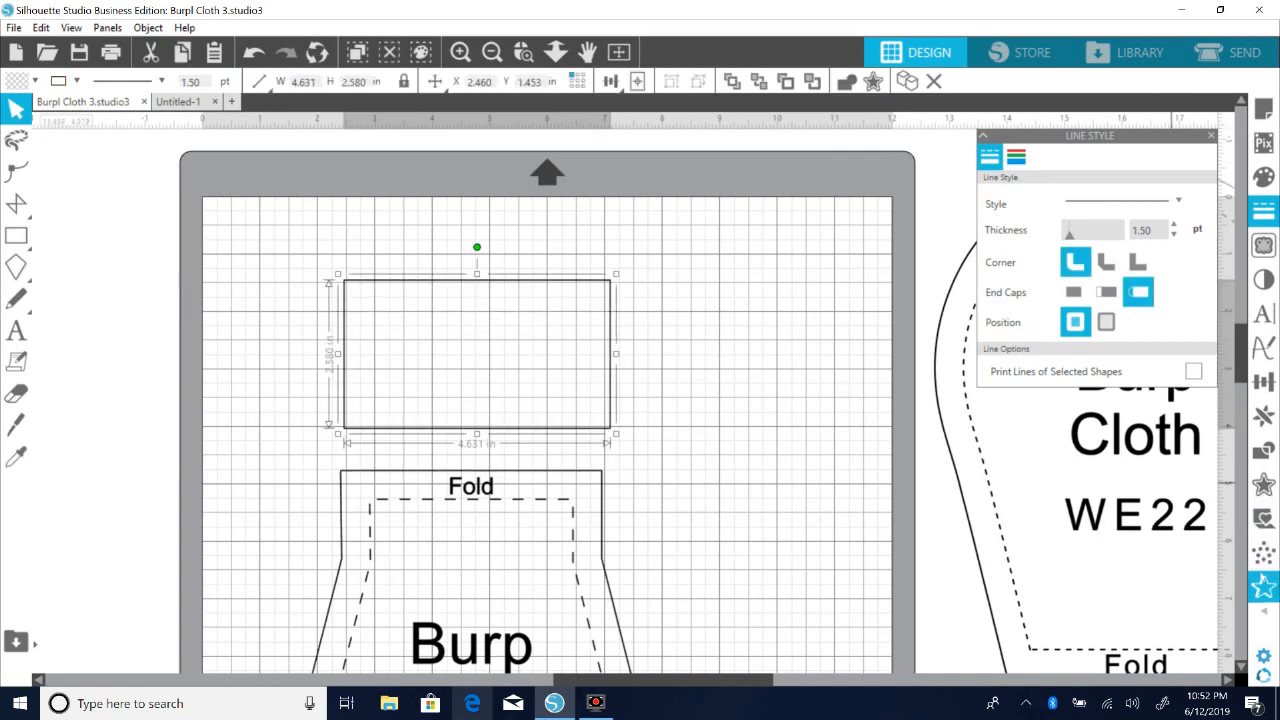
{"action": "left_click", "coordinate": [1263, 485]}
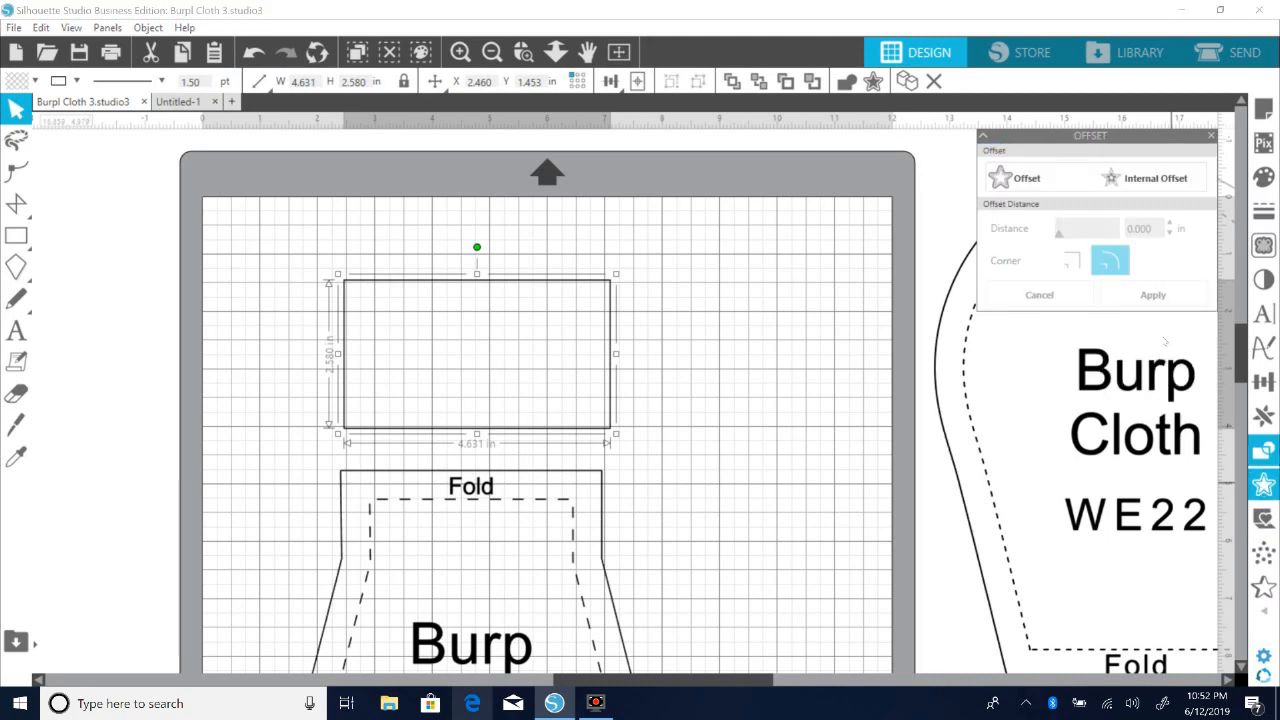
{"action": "left_click", "coordinate": [1135, 178]}
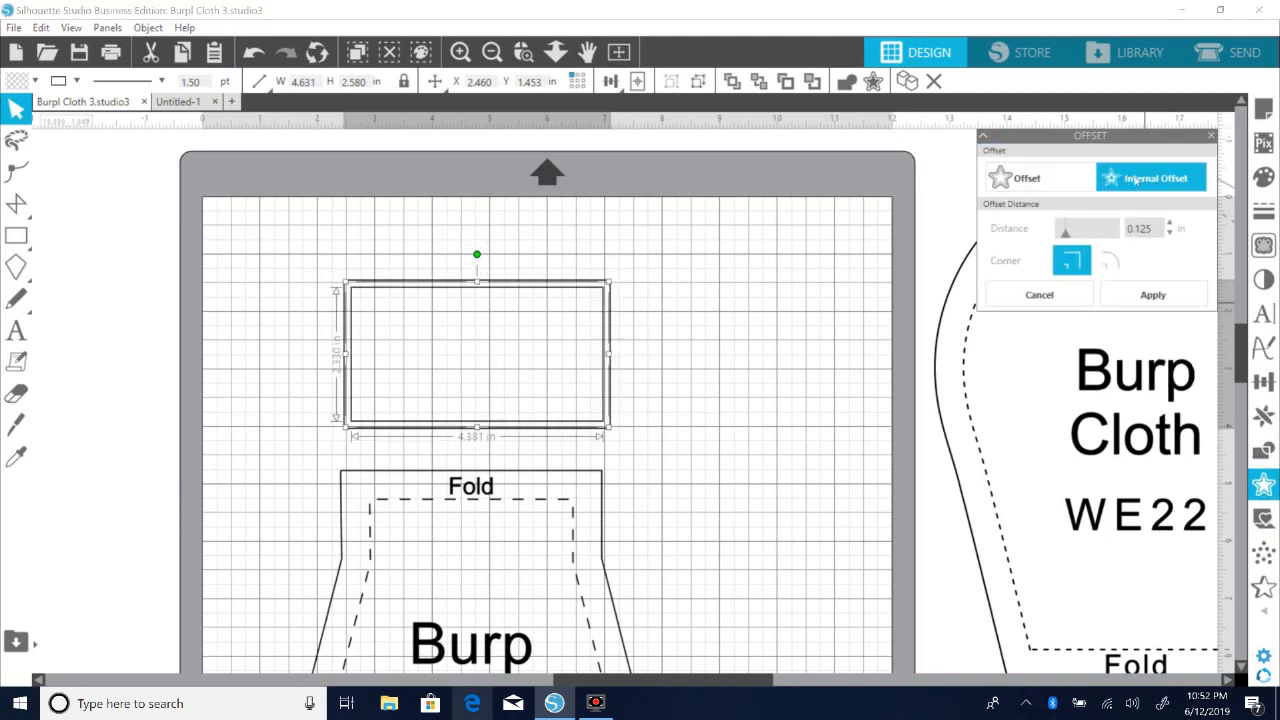
{"action": "type", "text": "0"}
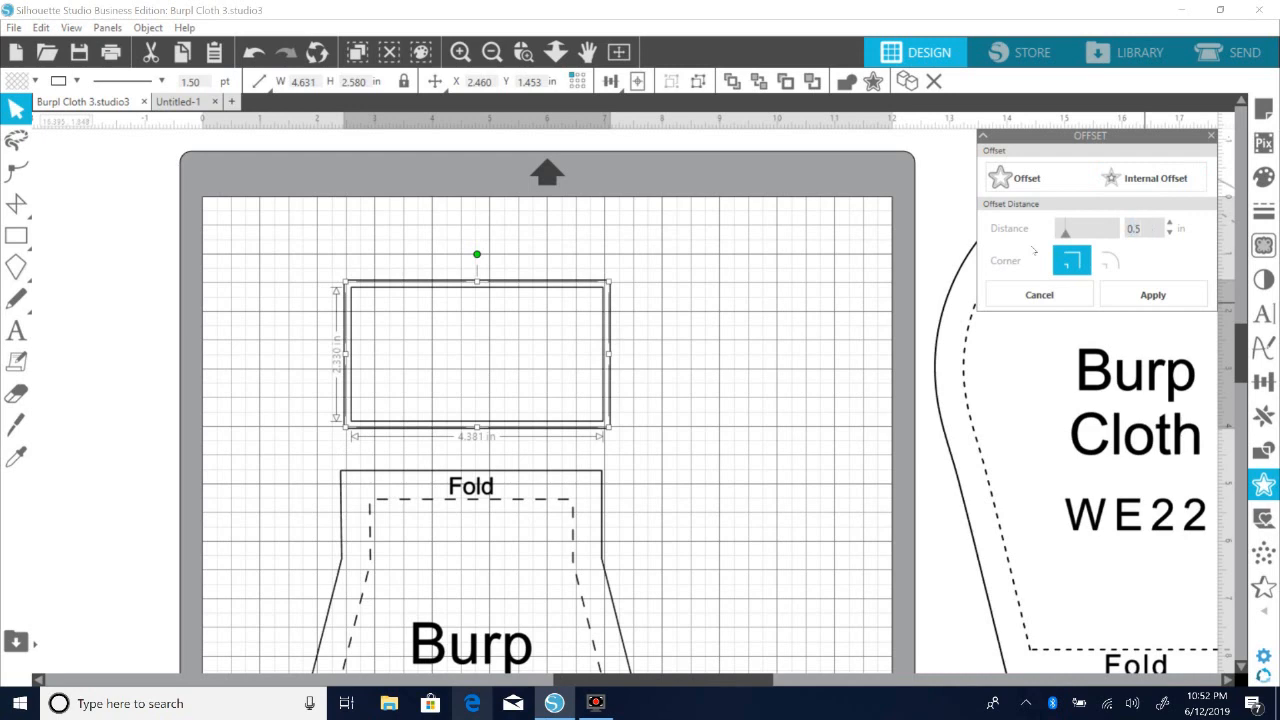
{"action": "key", "text": "Return"}
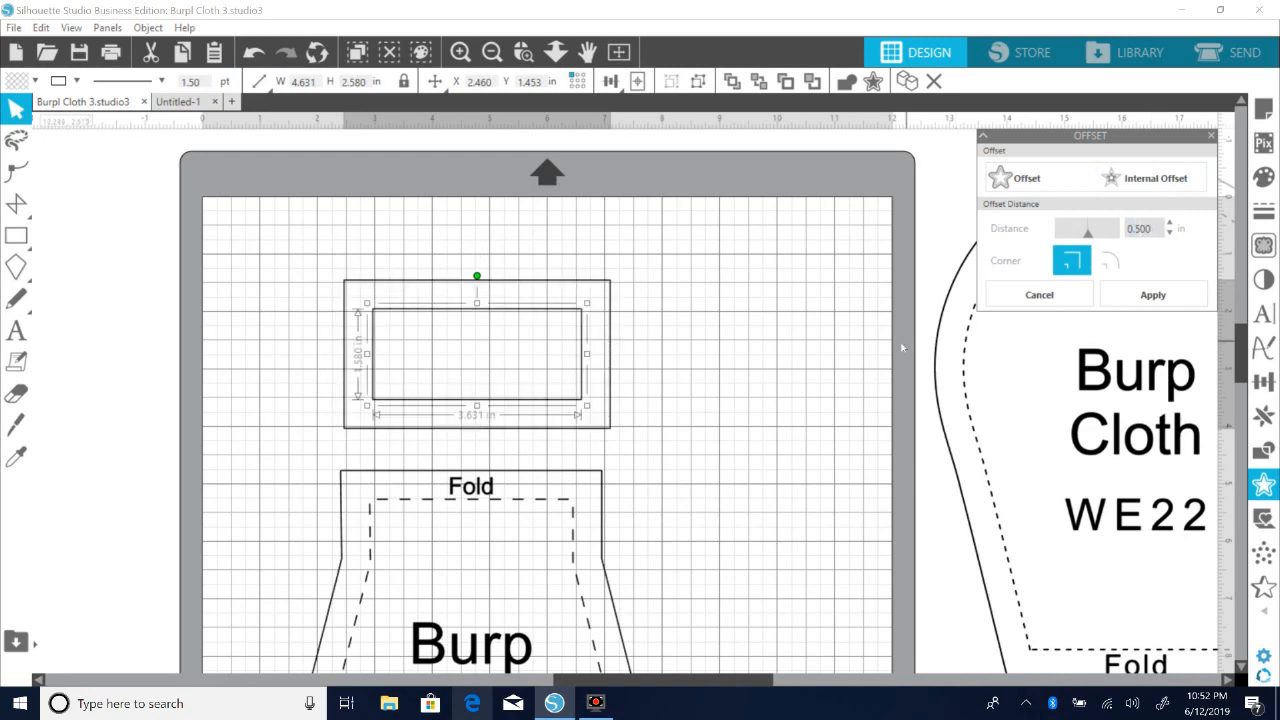
{"action": "left_click", "coordinate": [730, 354]}
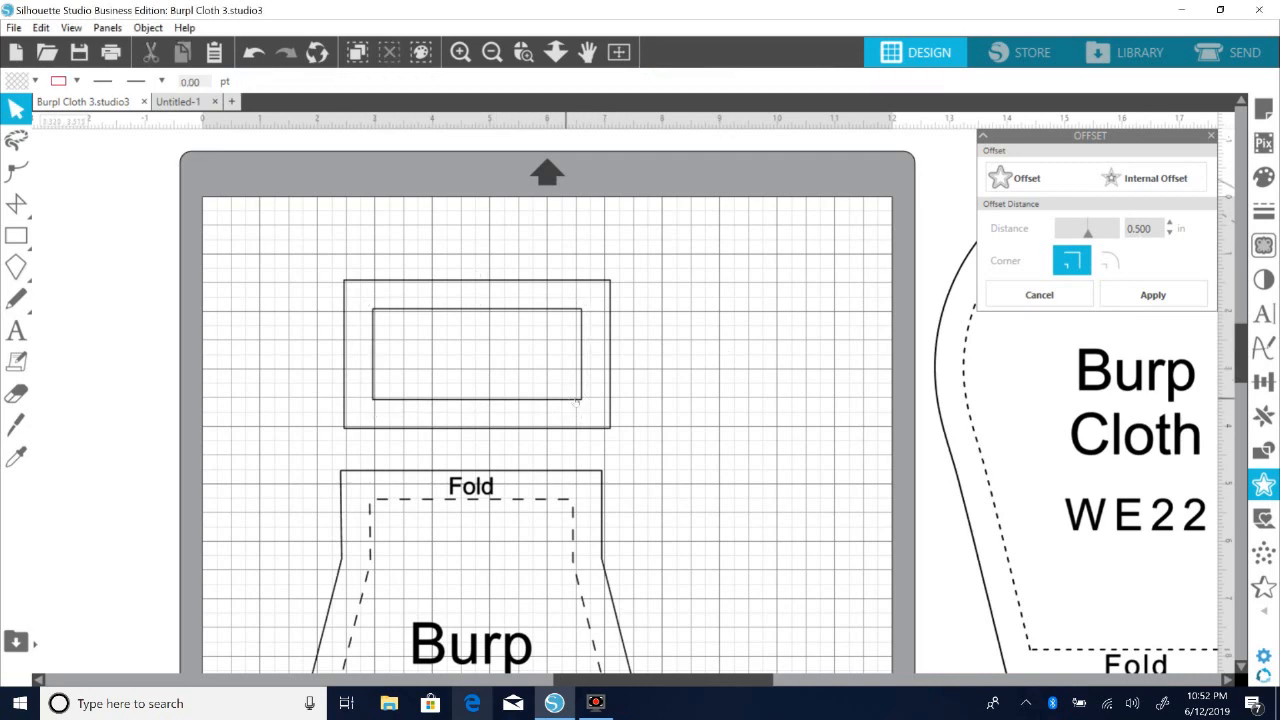
Step: Change the new inner rectangle's line style to widely spaced dashes
{"action": "left_click", "coordinate": [575, 399]}
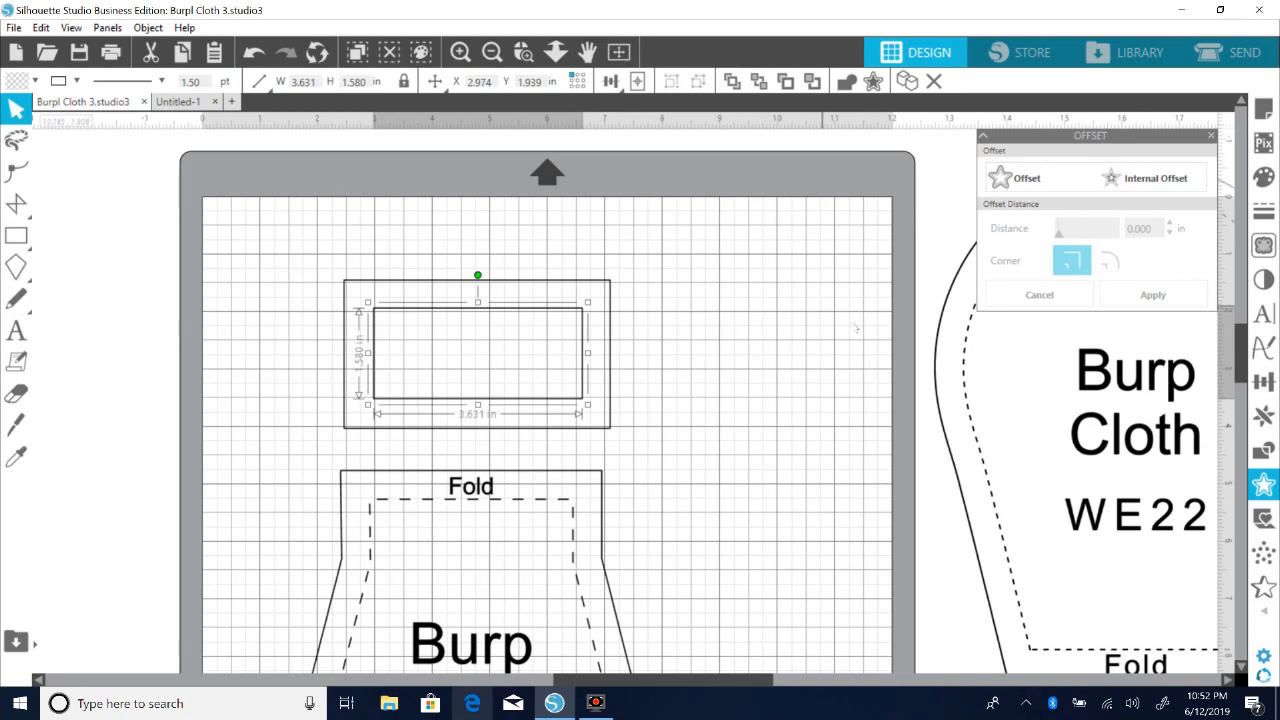
{"action": "left_click", "coordinate": [1263, 211]}
{"action": "left_click", "coordinate": [1178, 201]}
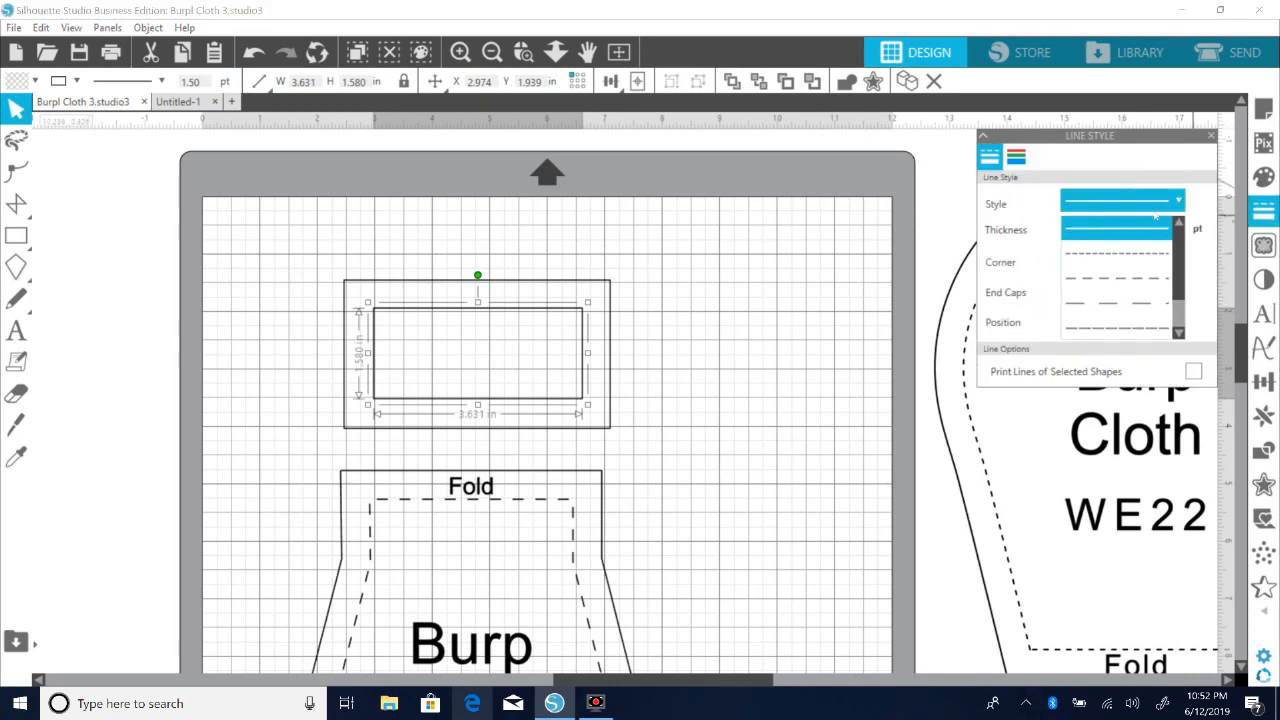
{"action": "left_click", "coordinate": [1130, 308]}
{"action": "left_click", "coordinate": [842, 314]}
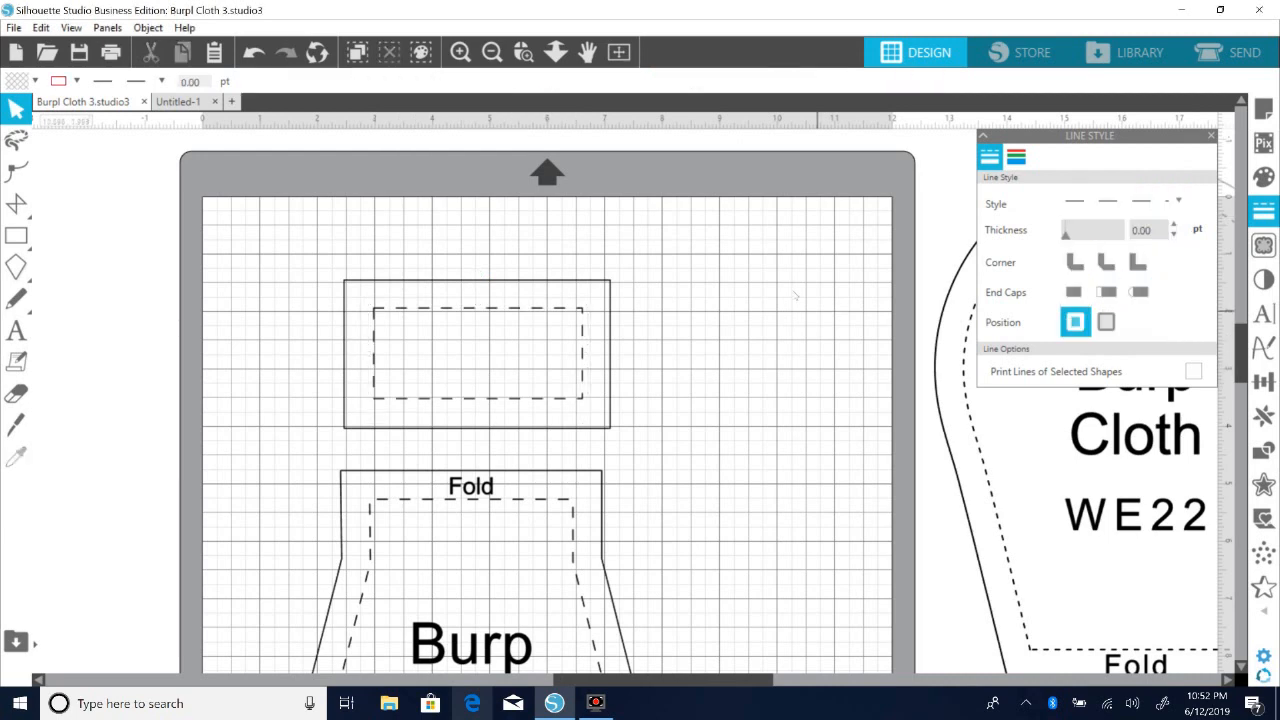
Step: Group the outer rectangle with its dashed inner rectangle
{"action": "left_click", "coordinate": [344, 300]}
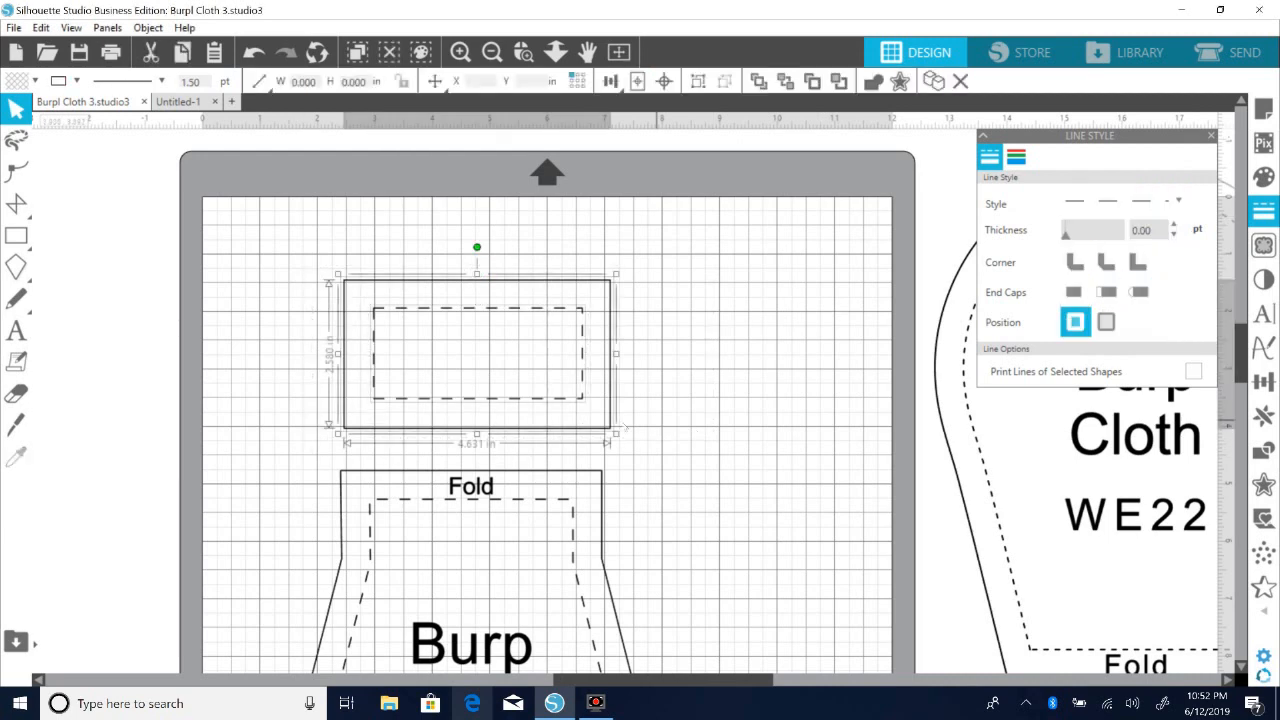
{"action": "right_click", "coordinate": [612, 428]}
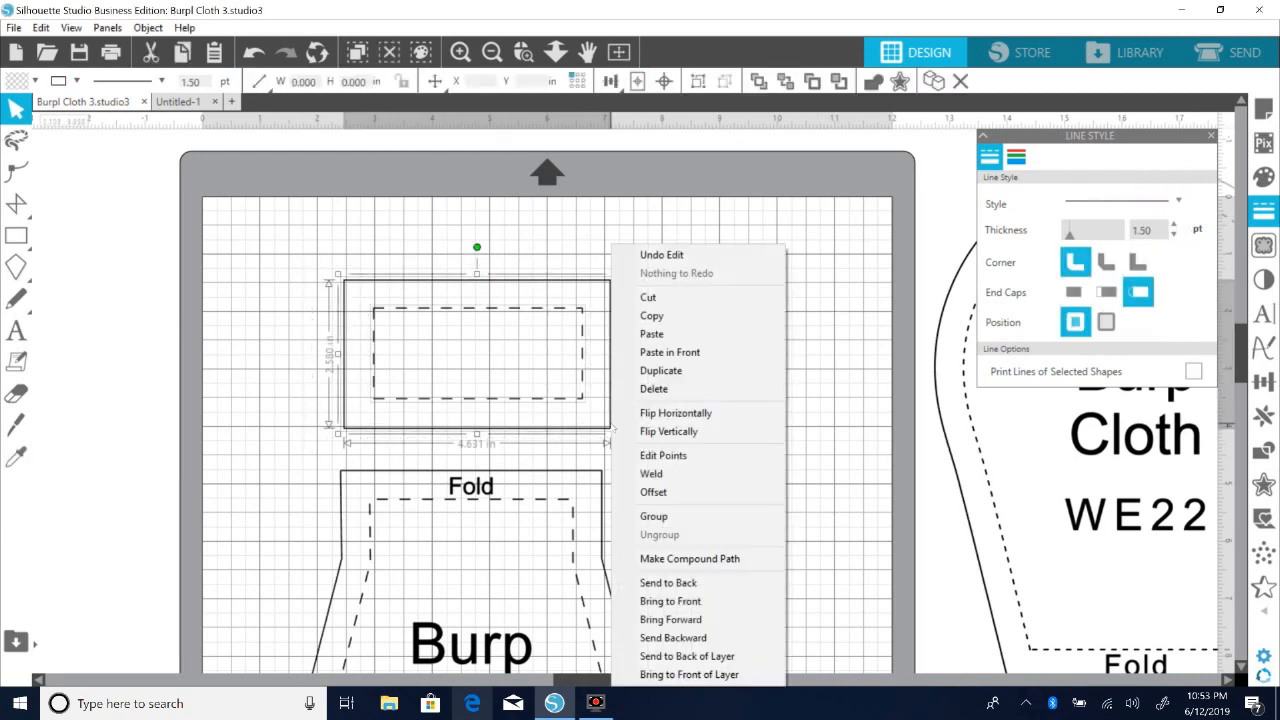
{"action": "left_click", "coordinate": [660, 517]}
{"action": "left_click", "coordinate": [660, 450]}
Step: Overlay the grouped rectangle on the template's fold end to compare the stitch lines, and move it back above the template
{"action": "left_click_drag", "start_coordinate": [596, 428], "coordinate": [592, 535]}
{"action": "left_click", "coordinate": [569, 502]}
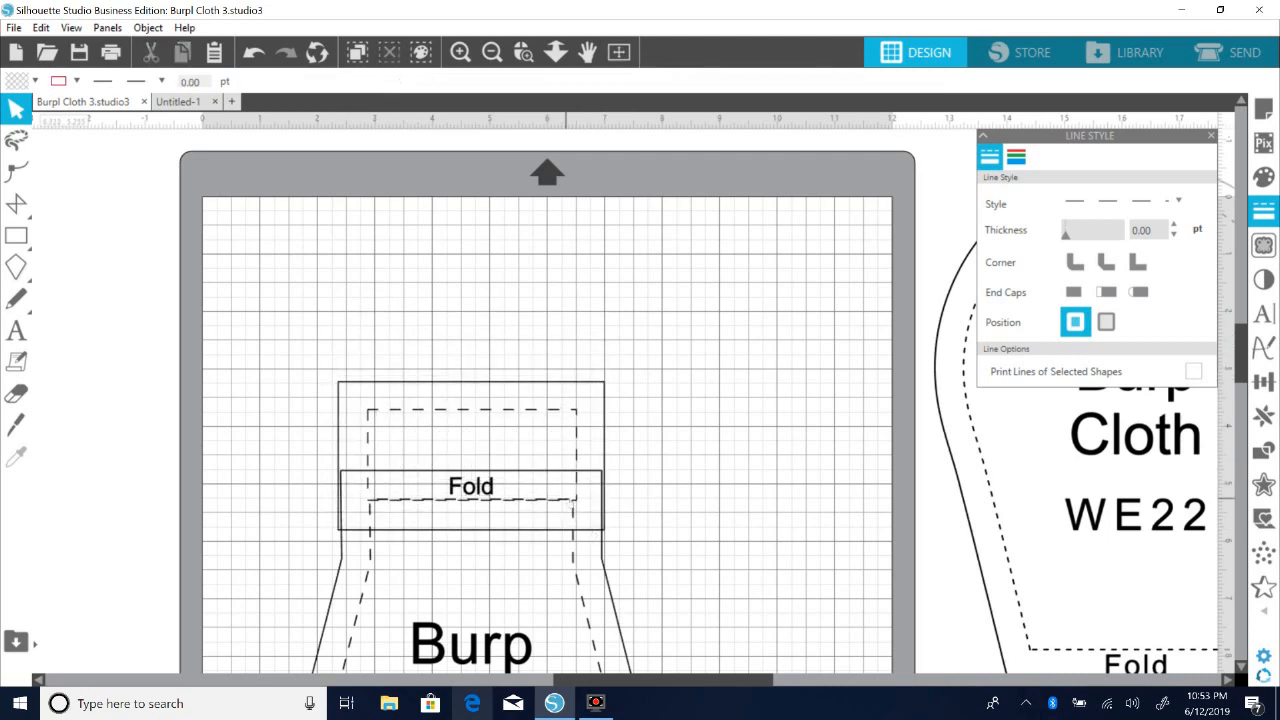
{"action": "left_click", "coordinate": [610, 438]}
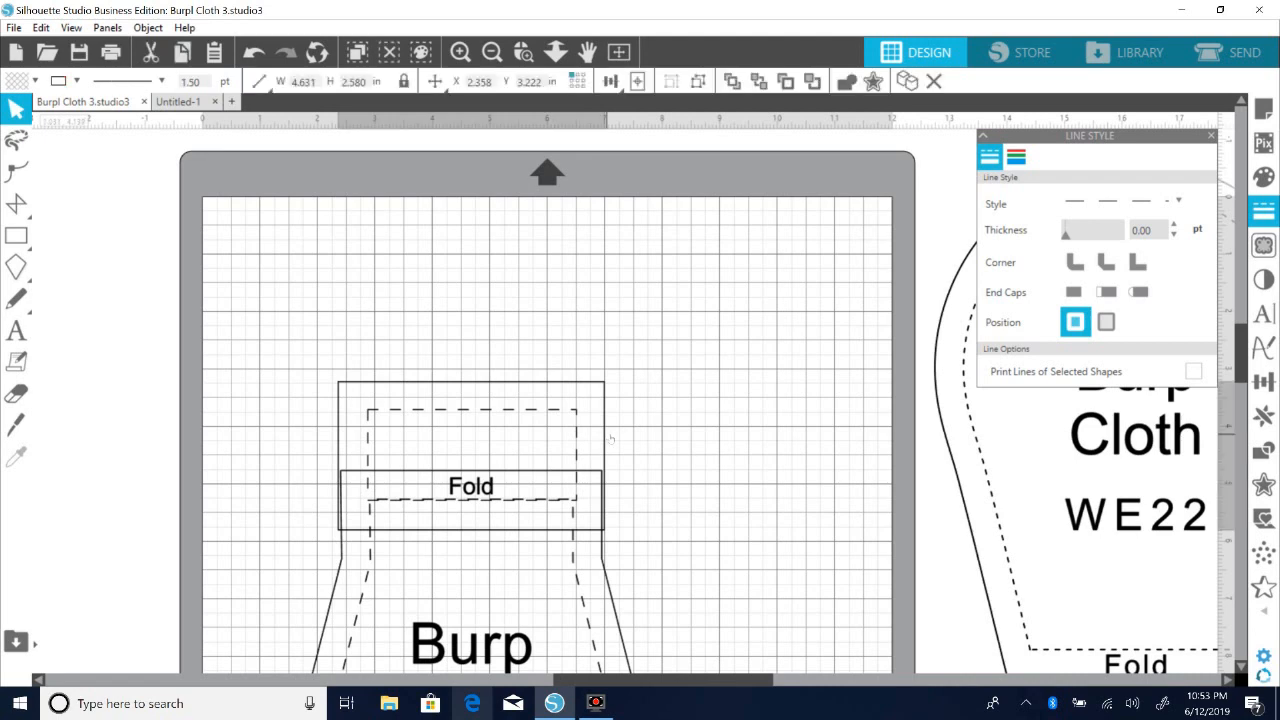
{"action": "left_click_drag", "start_coordinate": [610, 438], "coordinate": [611, 437]}
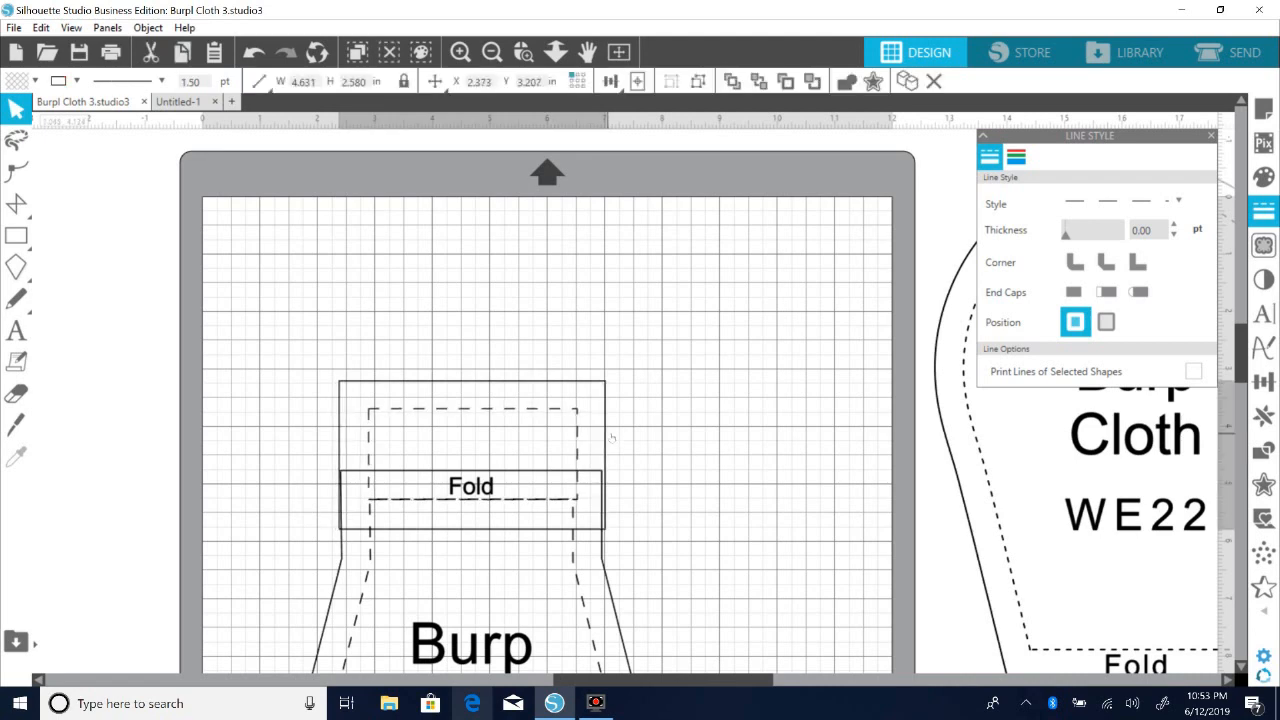
{"action": "left_click", "coordinate": [622, 441]}
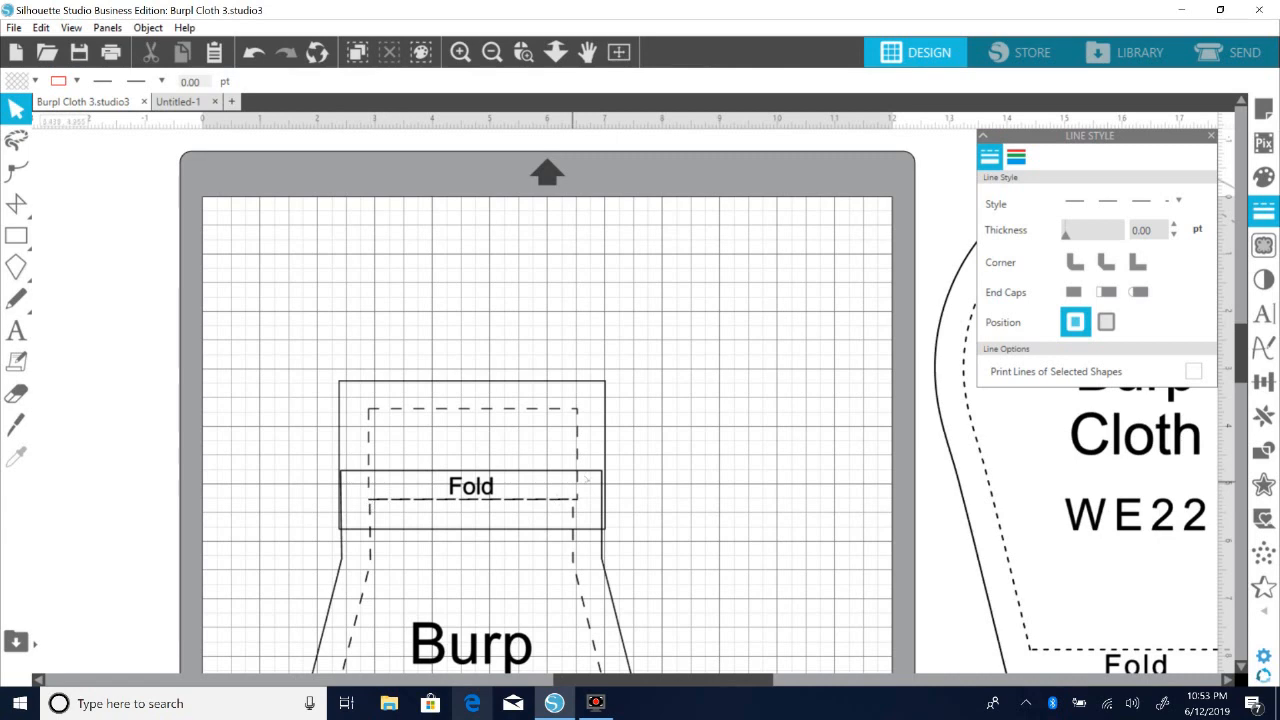
{"action": "left_click", "coordinate": [610, 473]}
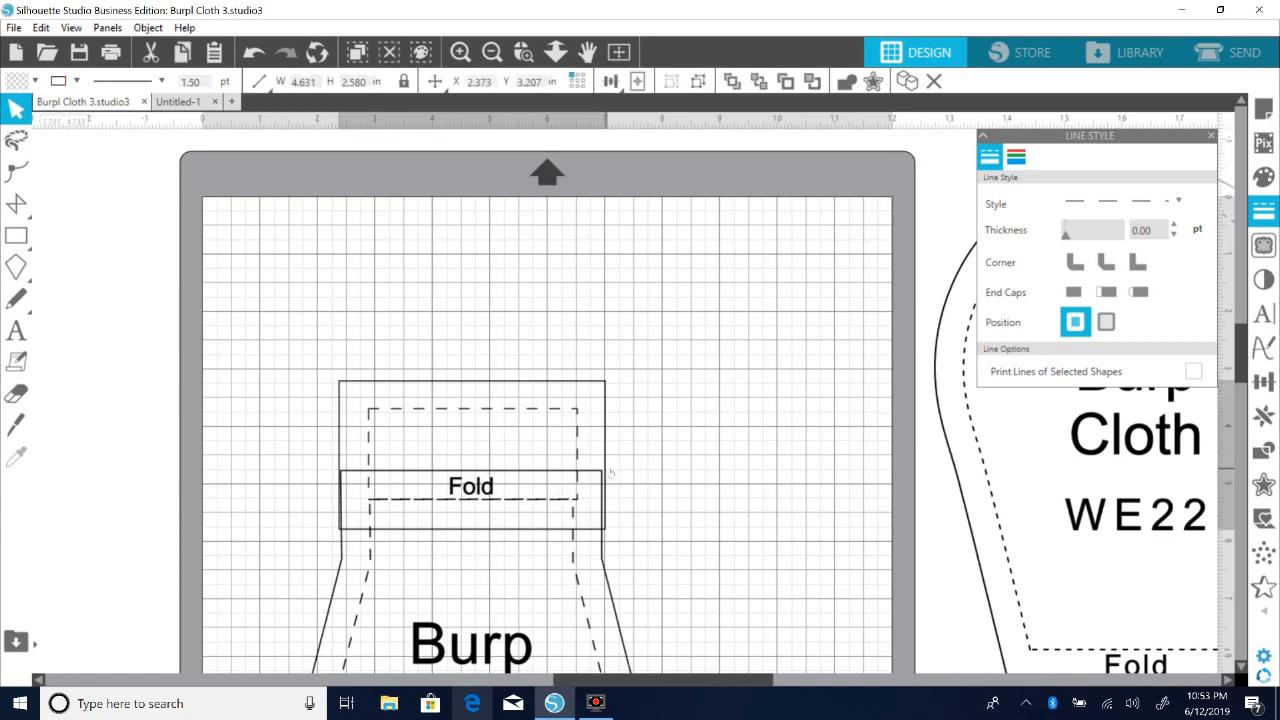
{"action": "key", "text": "Left"}
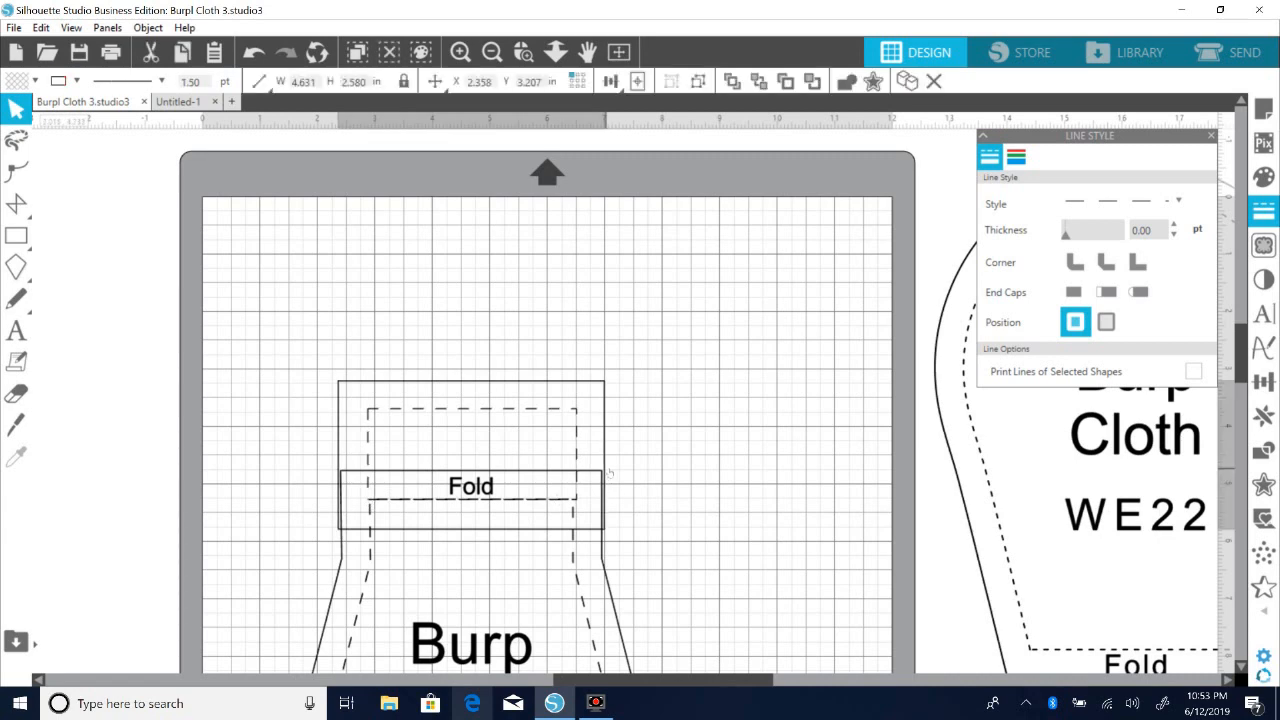
{"action": "left_click_drag", "start_coordinate": [611, 422], "coordinate": [611, 319]}
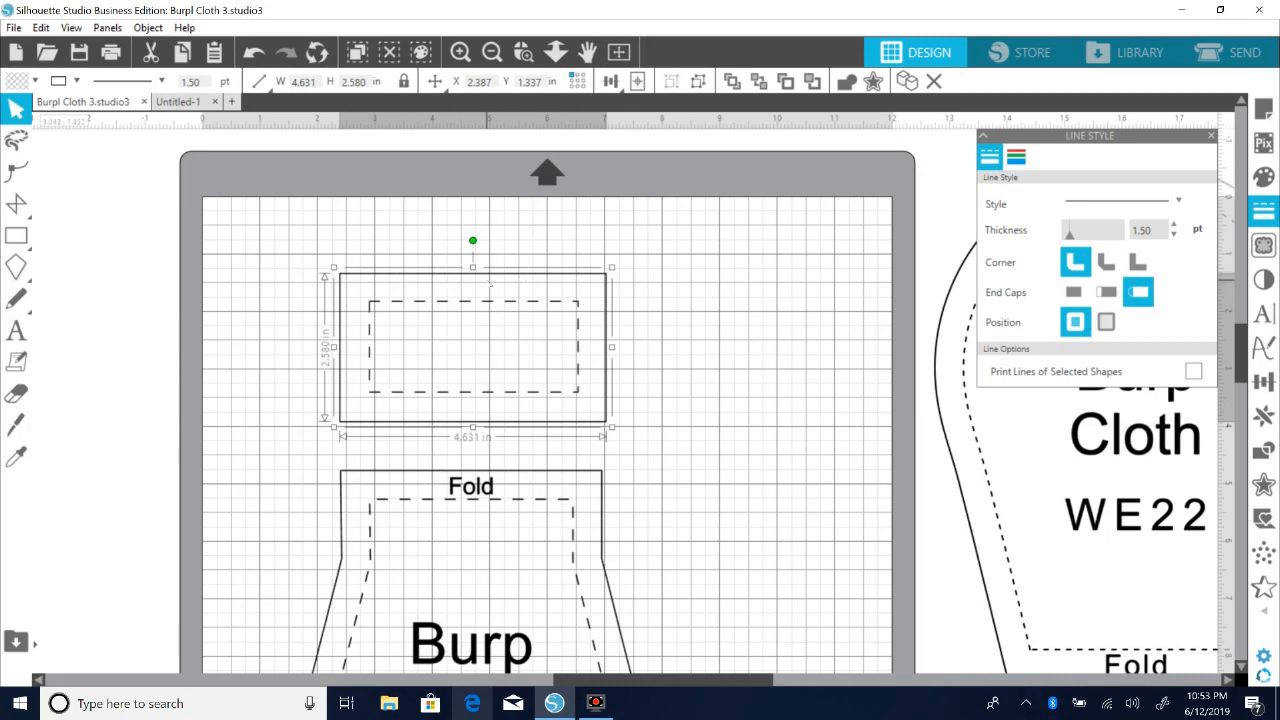
{"action": "left_click", "coordinate": [693, 323]}
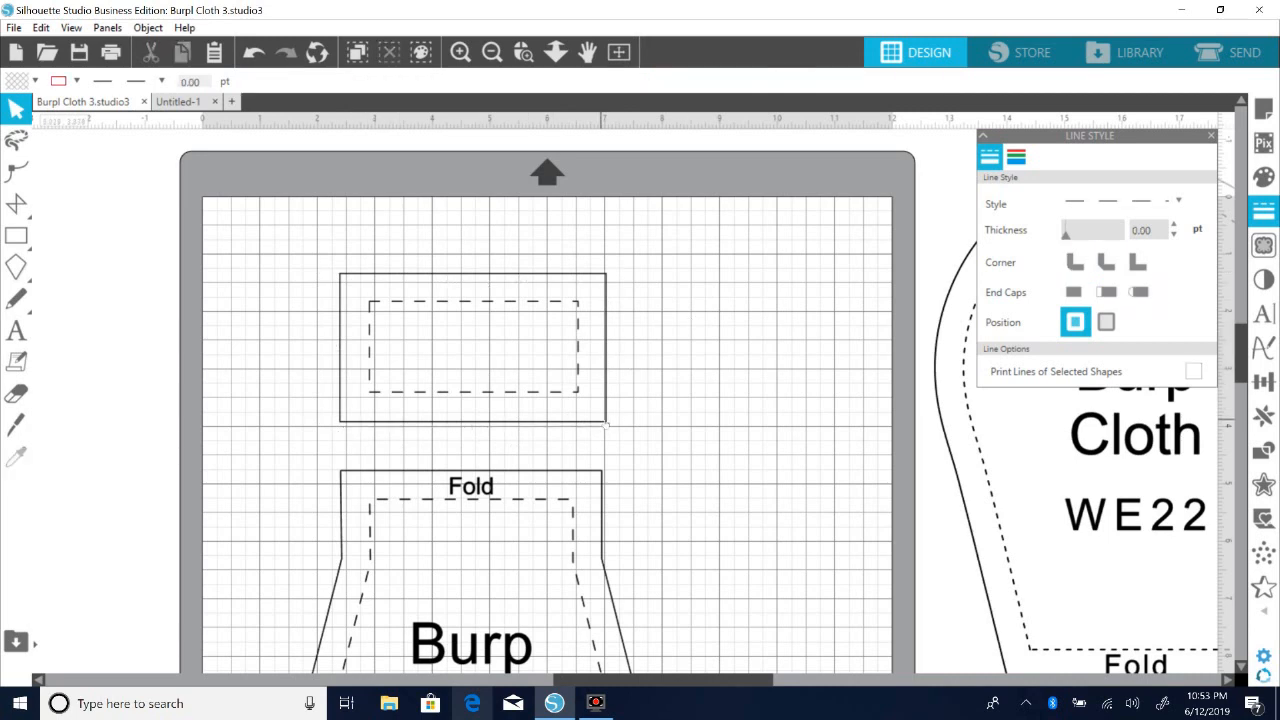
Step: Overlap the grouped rectangle with the template's fold end so its lower cut edge meets the template's dashed fold-side stitch line
{"action": "left_click_drag", "start_coordinate": [609, 424], "coordinate": [605, 528]}
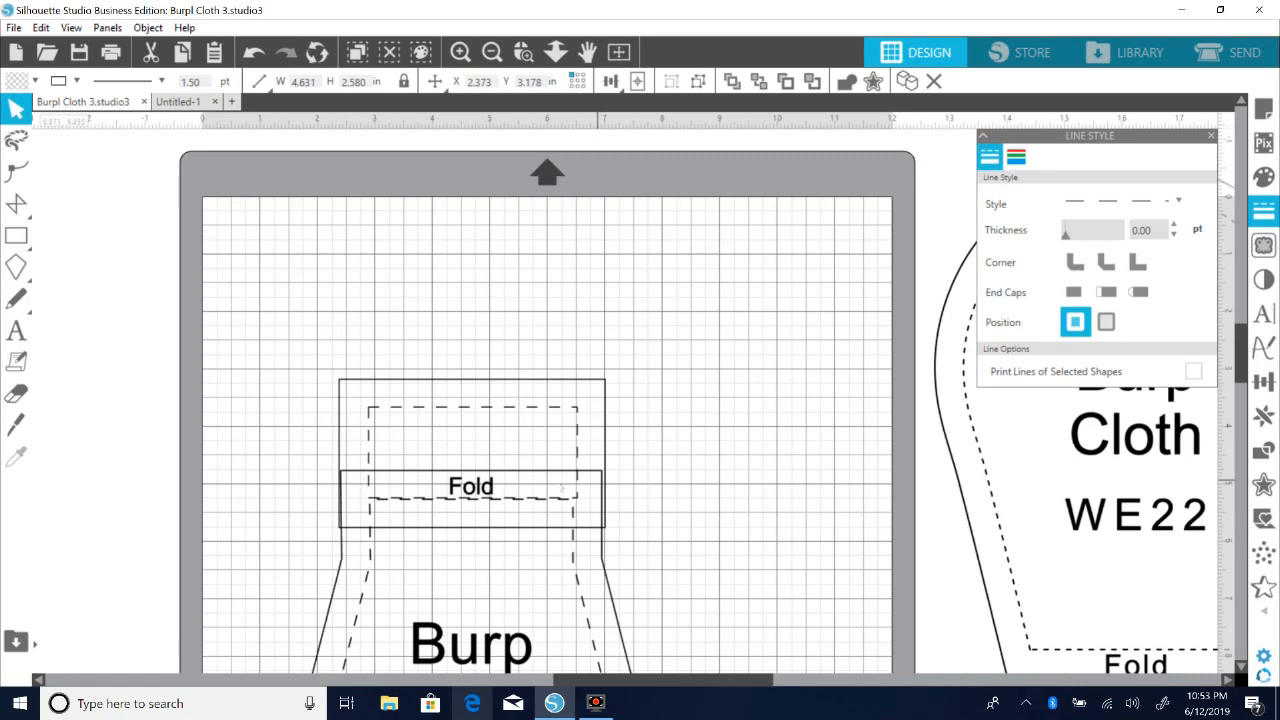
{"action": "left_click", "coordinate": [597, 481]}
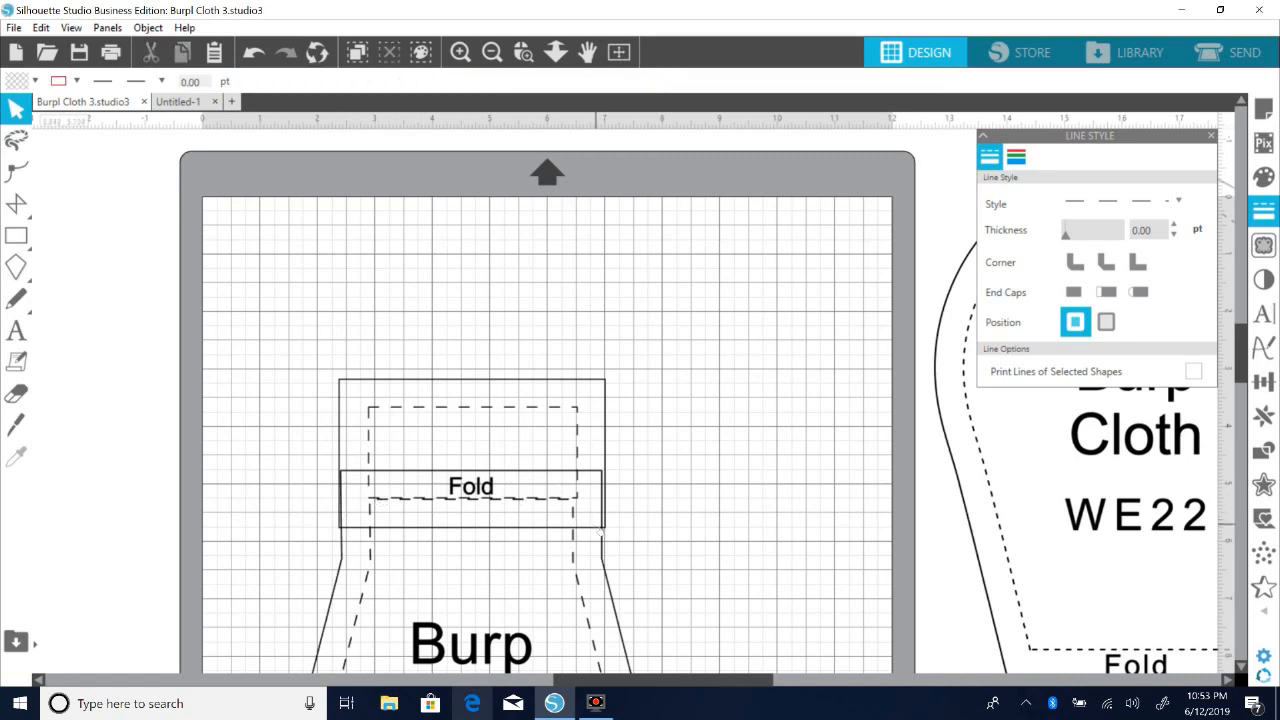
{"action": "left_click", "coordinate": [602, 527]}
{"action": "left_click_drag", "start_coordinate": [602, 527], "coordinate": [600, 500]}
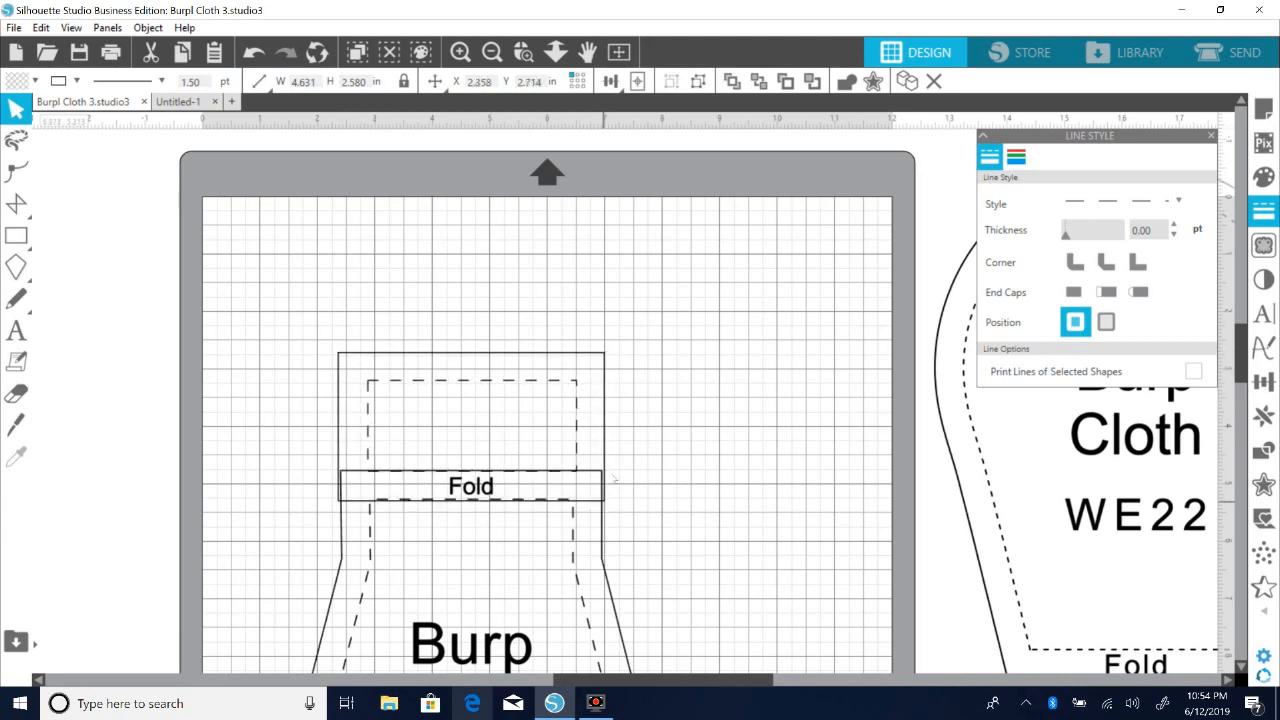
{"action": "left_click", "coordinate": [341, 453]}
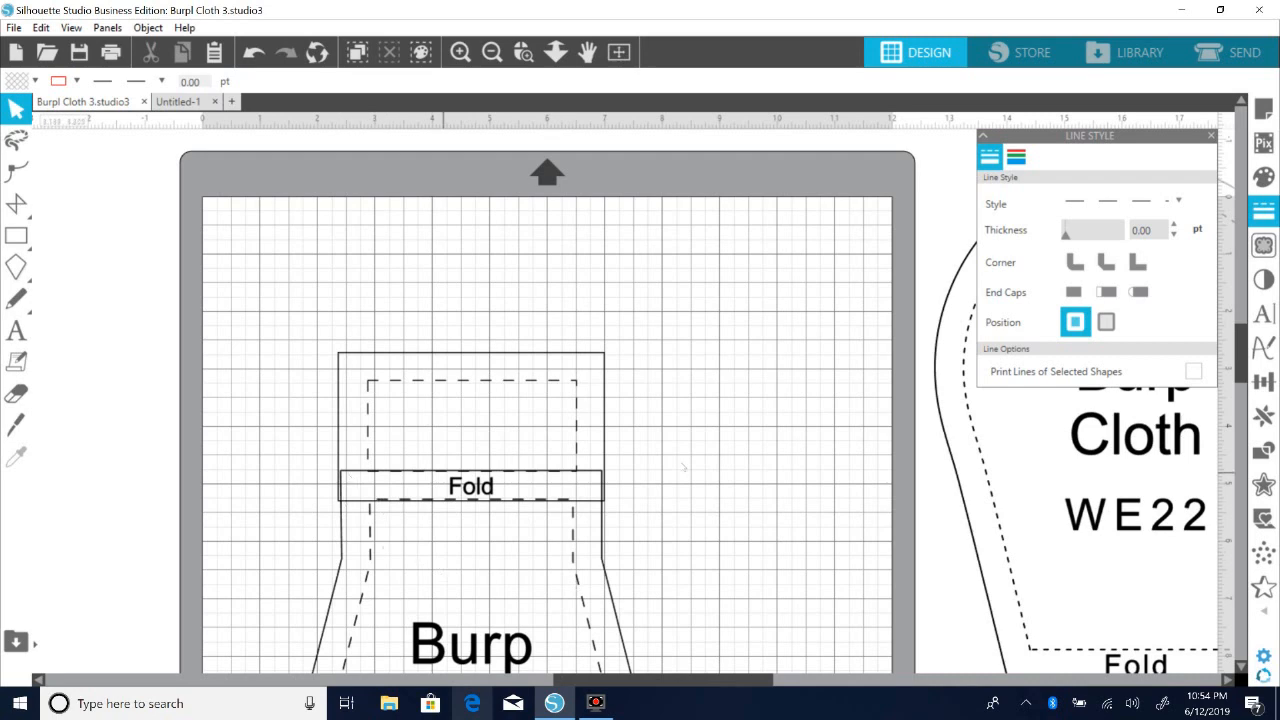
Step: Align the grouped rectangle's side edge with the template's cut line and narrow the group to about 4.57 in wide
{"action": "left_click", "coordinate": [609, 453]}
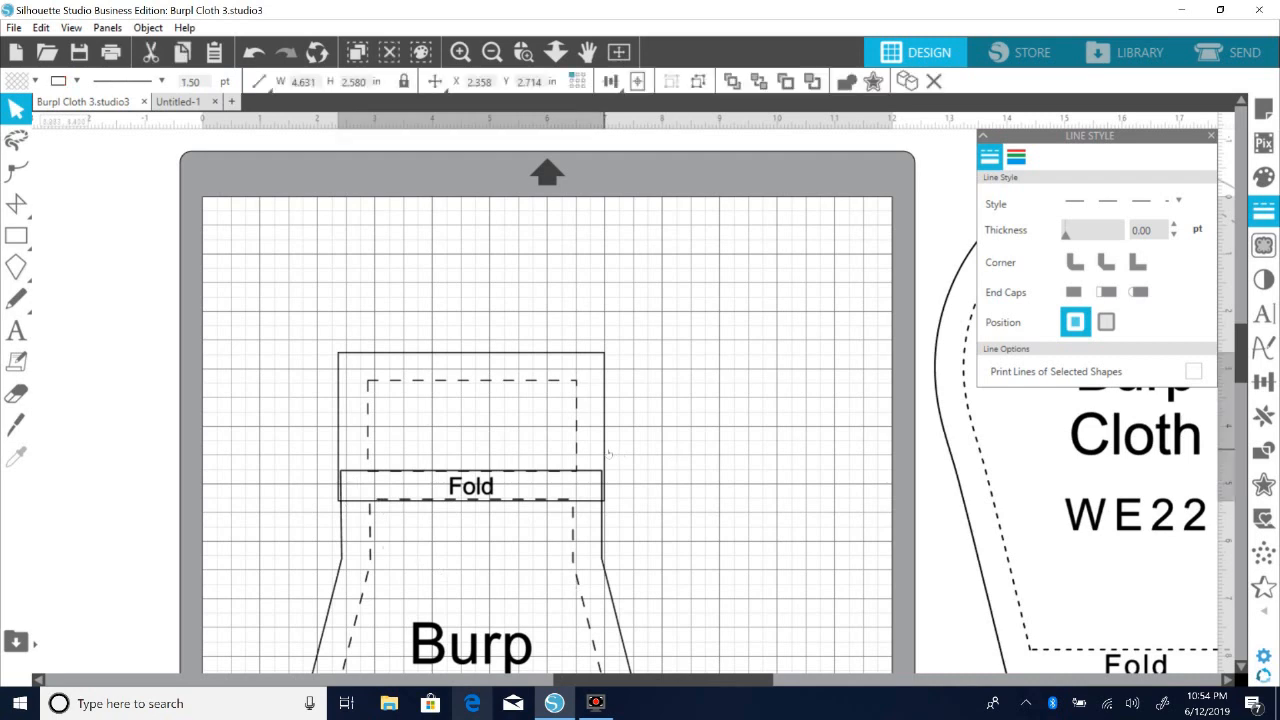
{"action": "left_click_drag", "start_coordinate": [610, 453], "coordinate": [613, 428]}
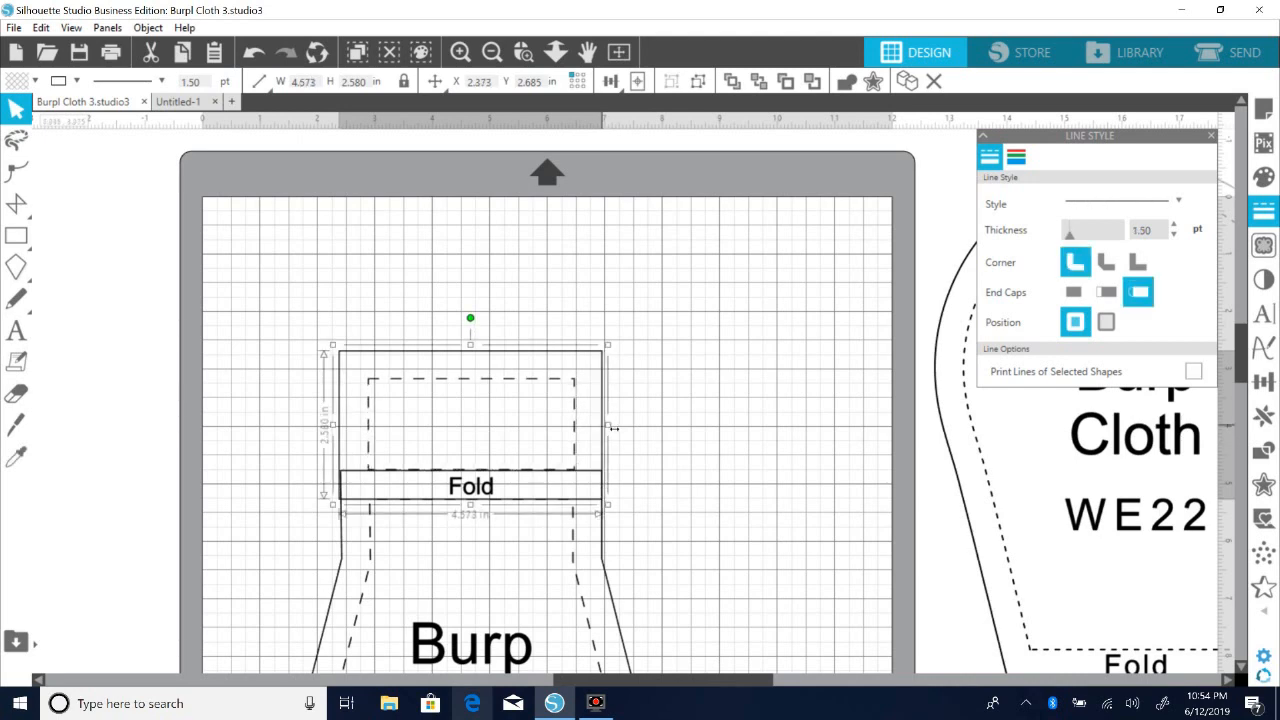
{"action": "left_click", "coordinate": [713, 438]}
Step: Move the grouped rectangle up off the template and slightly left, and shift the template to about X 0.38 in, Y 3.67 in beneath it
{"action": "left_click_drag", "start_coordinate": [472, 363], "coordinate": [466, 251]}
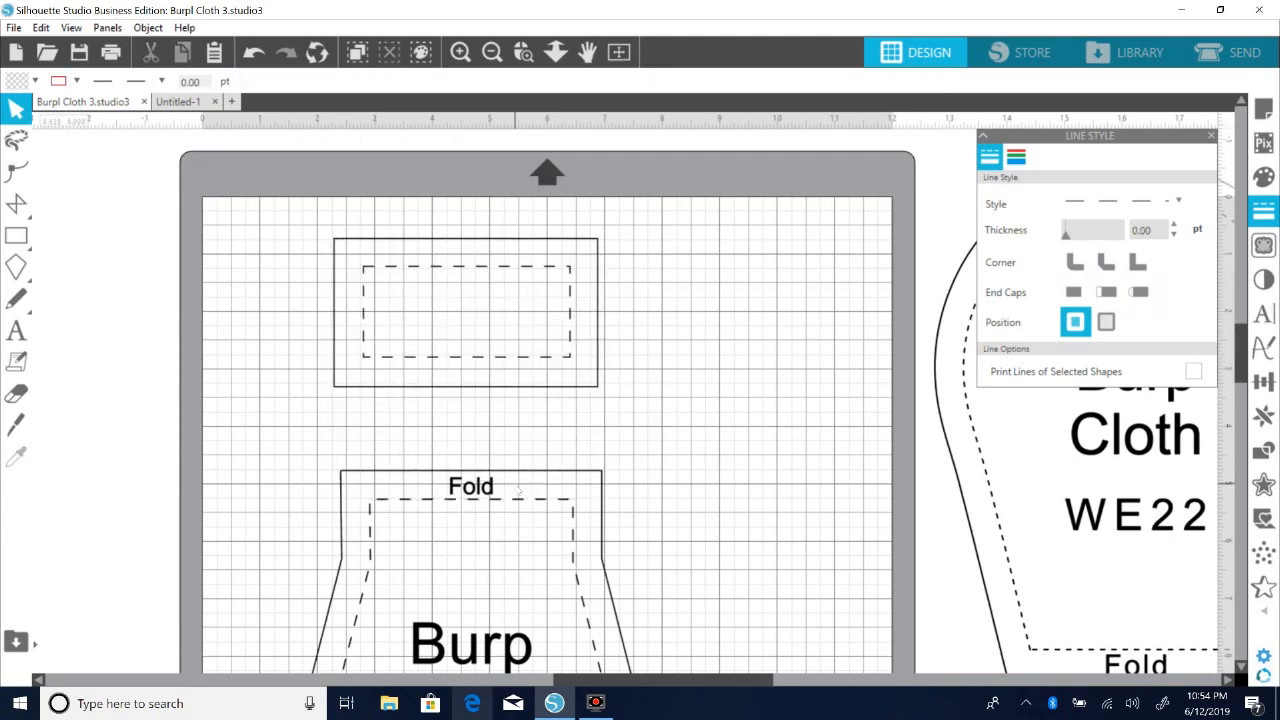
{"action": "left_click", "coordinate": [517, 488]}
{"action": "left_click", "coordinate": [622, 463]}
{"action": "mouse_move", "coordinate": [514, 390]}
{"action": "left_mouse_down"}
{"action": "mouse_move", "coordinate": [443, 391]}
{"action": "mouse_move", "coordinate": [490, 390]}
{"action": "left_mouse_up"}
{"action": "left_click", "coordinate": [510, 478]}
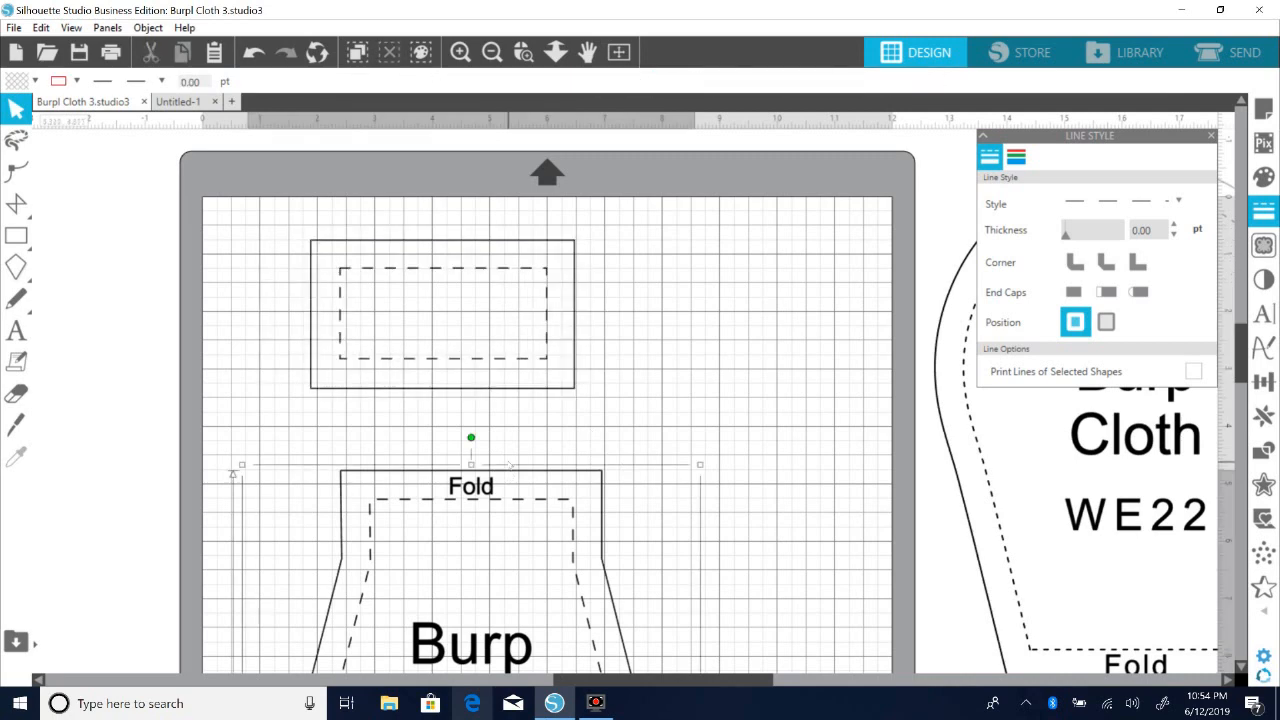
{"action": "left_click", "coordinate": [688, 462]}
{"action": "left_click_drag", "start_coordinate": [606, 540], "coordinate": [581, 477]}
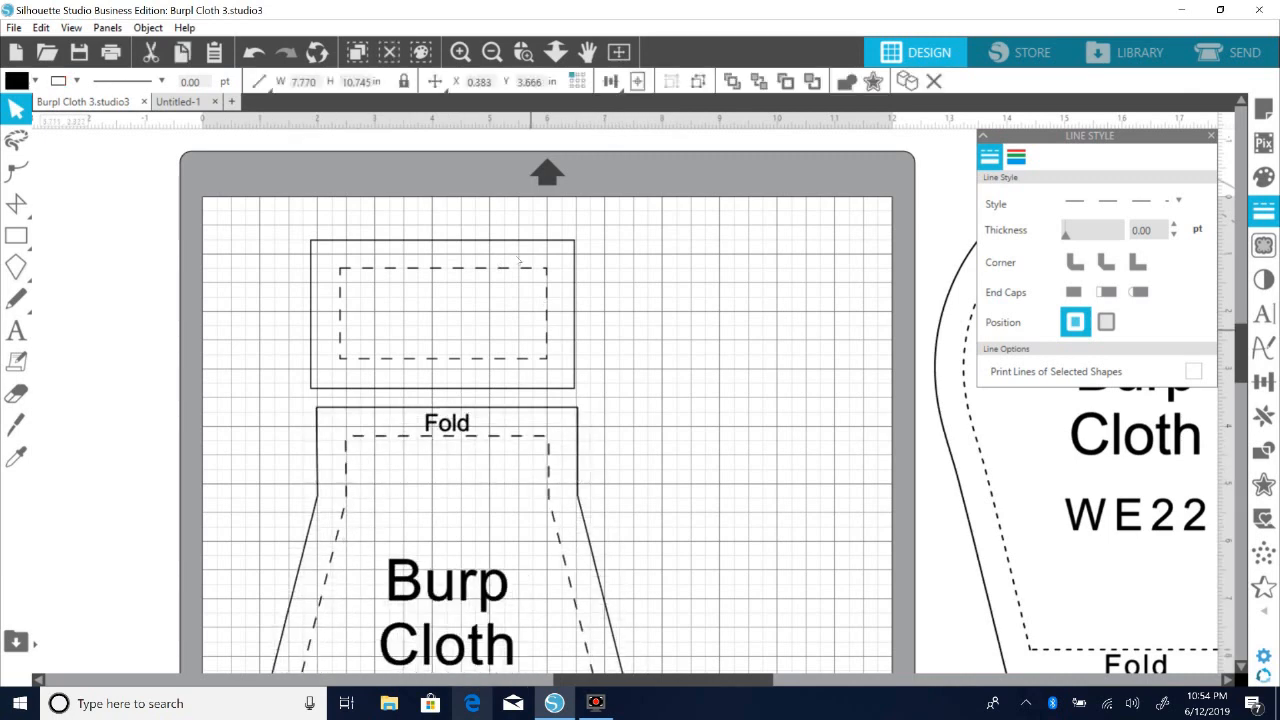
Step: Overlap the grouped rectangle with the template's fold end at about X 1.97 in, Y 1.61 in, its lower cut edge on the dashed fold stitch line
{"action": "left_click_drag", "start_coordinate": [472, 398], "coordinate": [479, 471]}
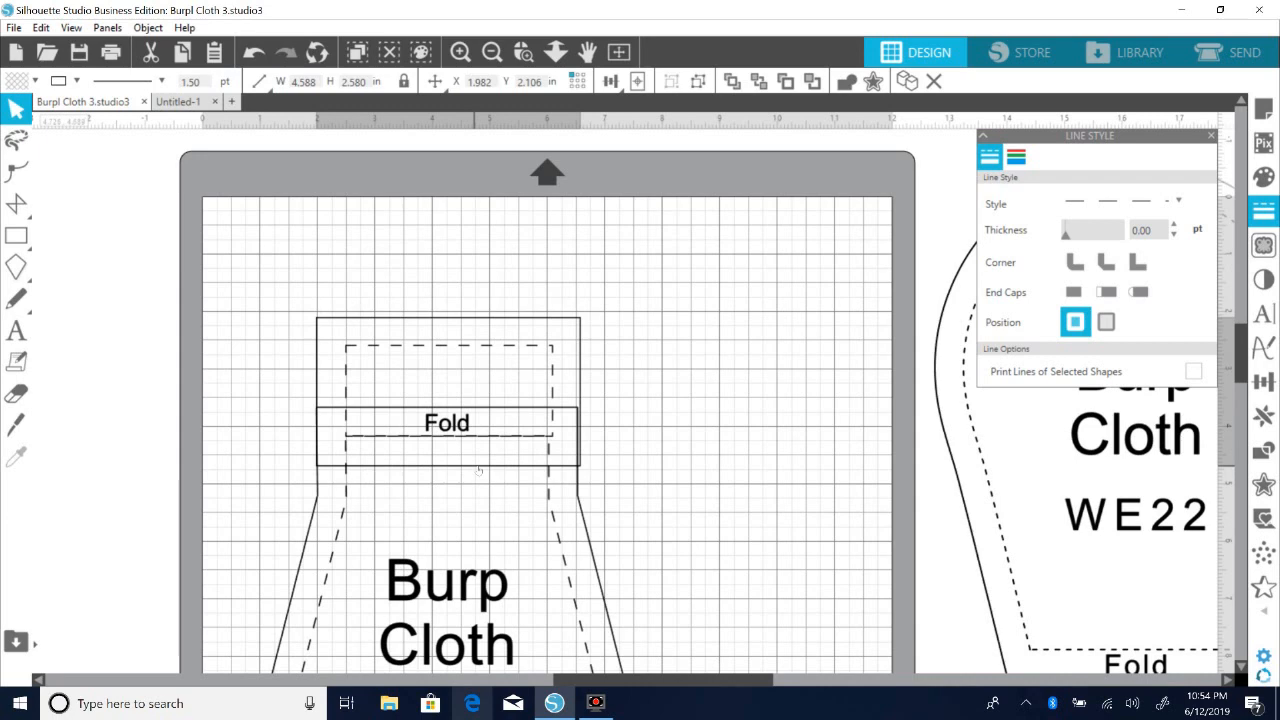
{"action": "left_click_drag", "start_coordinate": [479, 470], "coordinate": [475, 442]}
{"action": "left_click", "coordinate": [475, 442]}
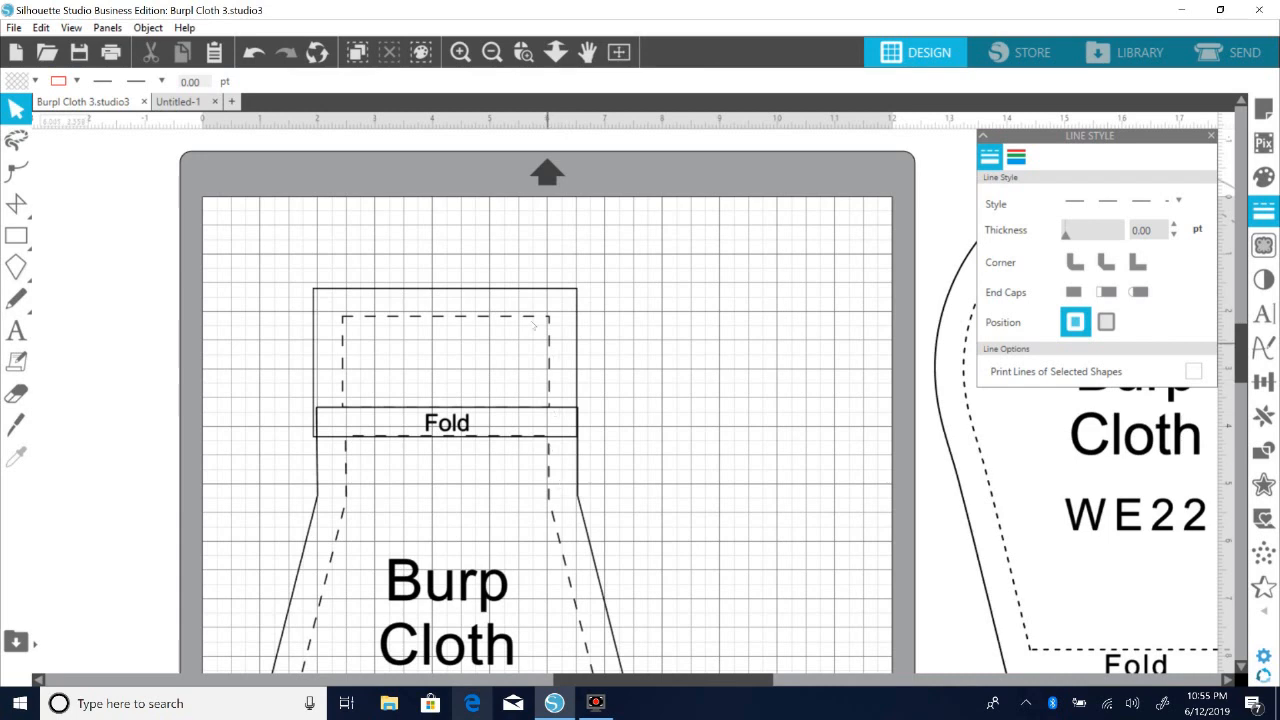
{"action": "left_click_drag", "start_coordinate": [545, 295], "coordinate": [536, 209]}
{"action": "key", "text": "ctrl+z"}
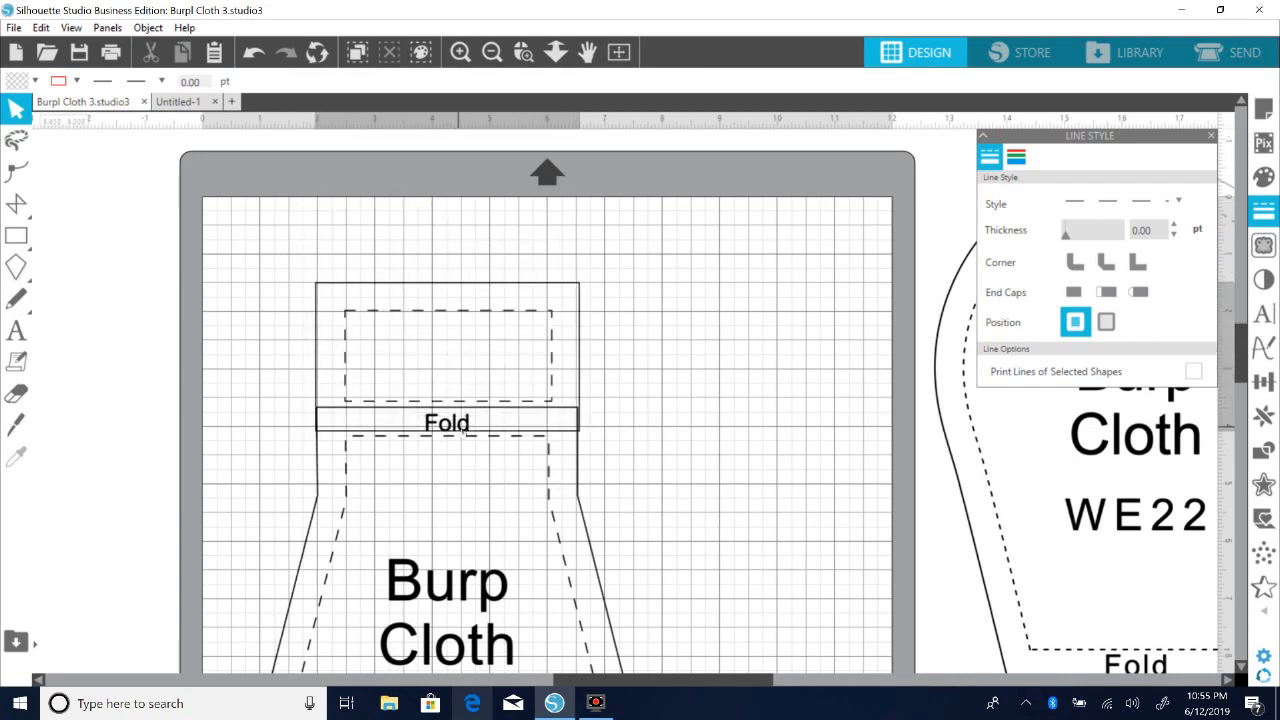
{"action": "left_click", "coordinate": [319, 493]}
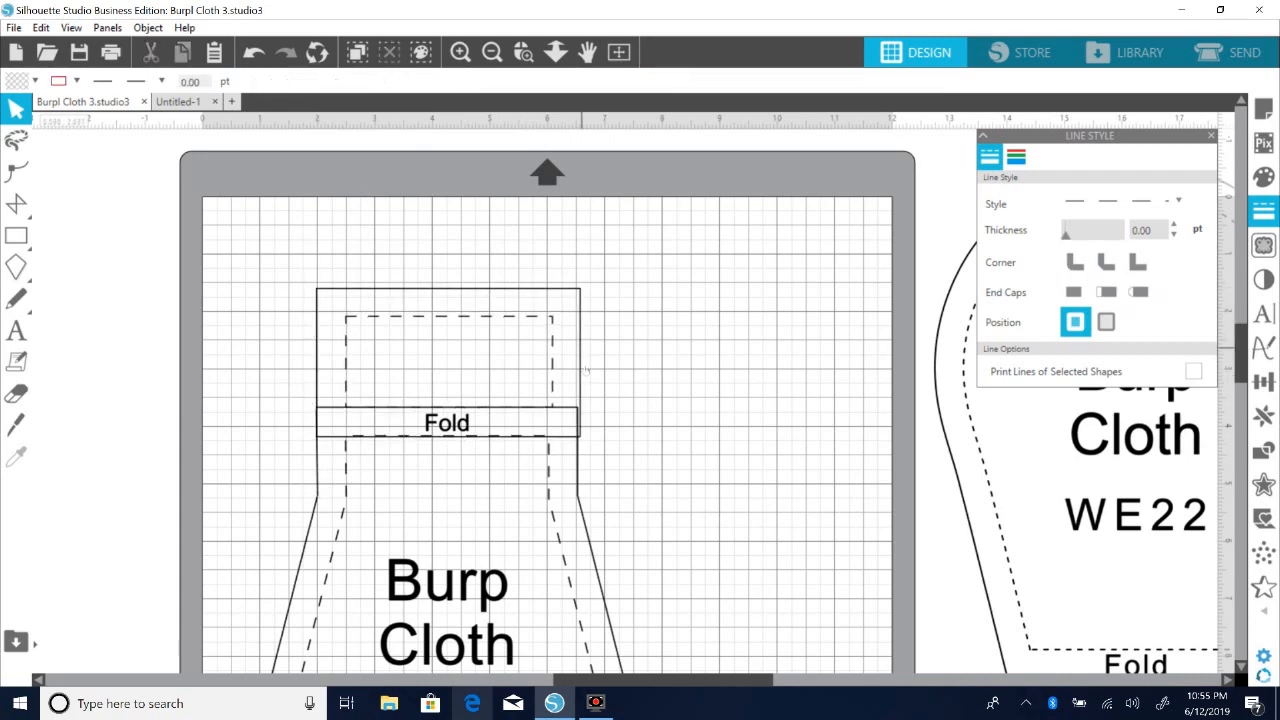
{"action": "left_click", "coordinate": [581, 395]}
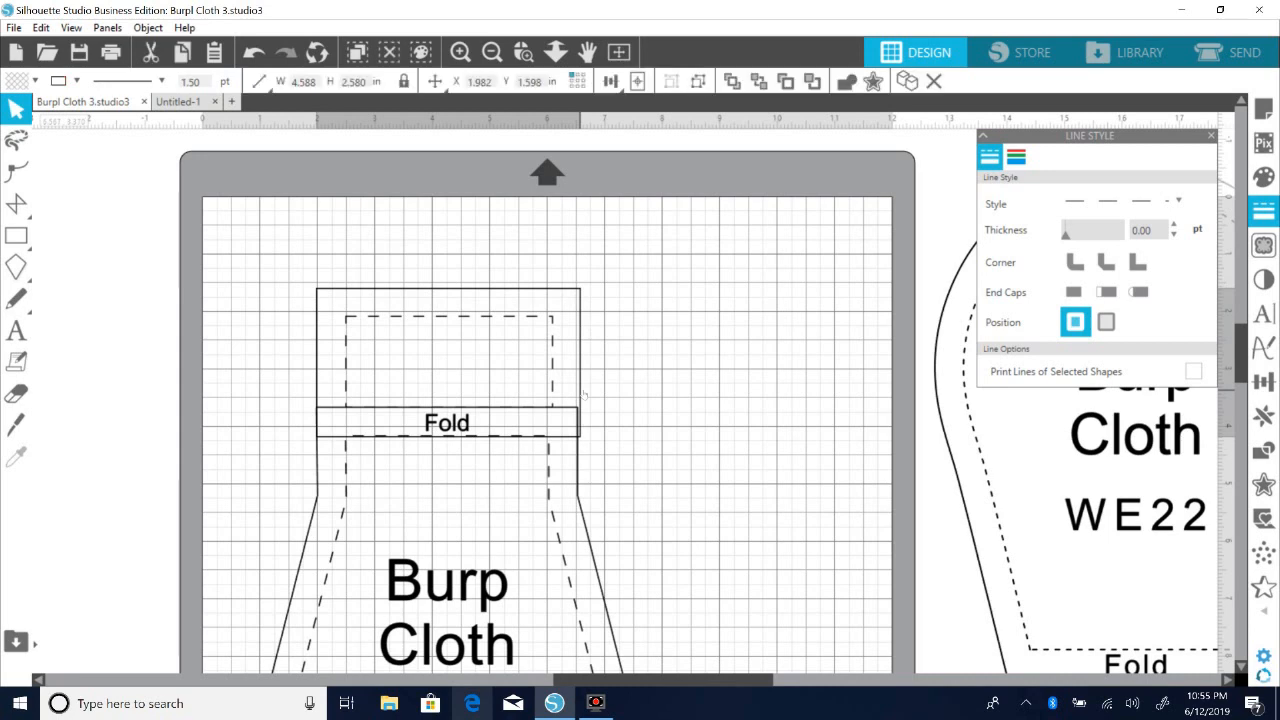
{"action": "left_click", "coordinate": [583, 395]}
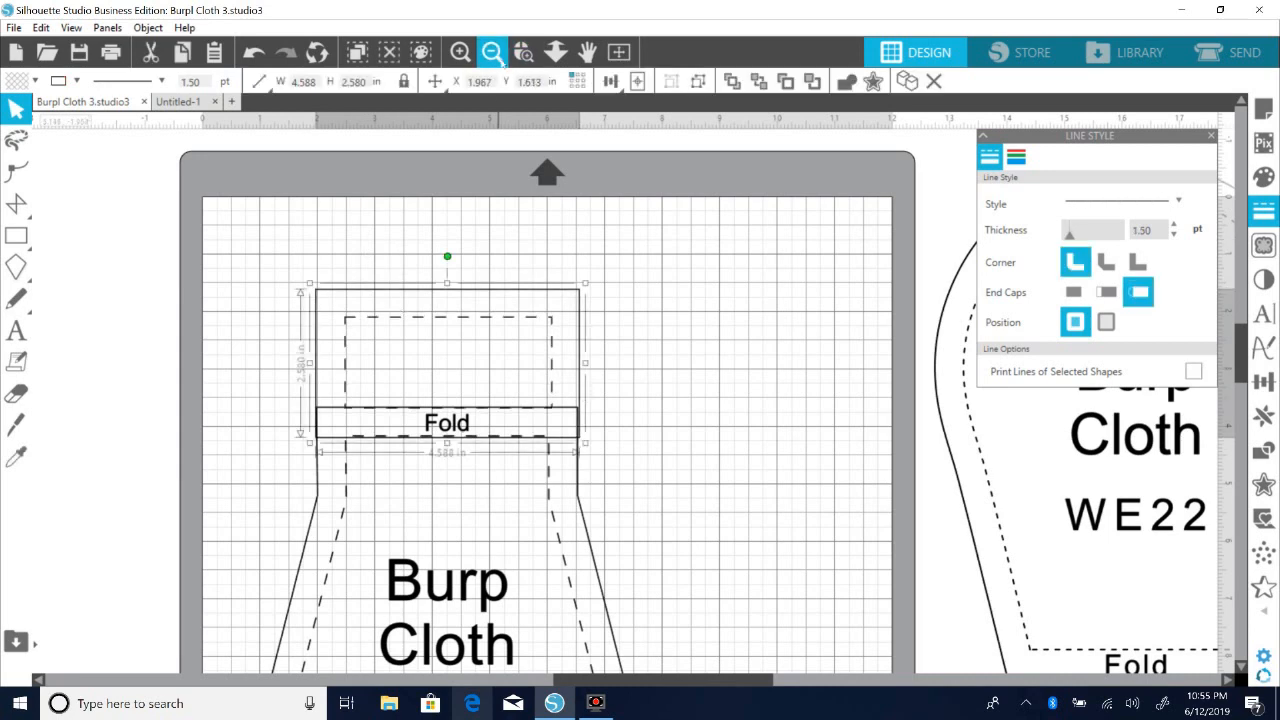
Step: Move the WE24 template off the mat to its left side and shift the grouped rectangle slightly down on the mat
{"action": "left_click", "coordinate": [491, 52]}
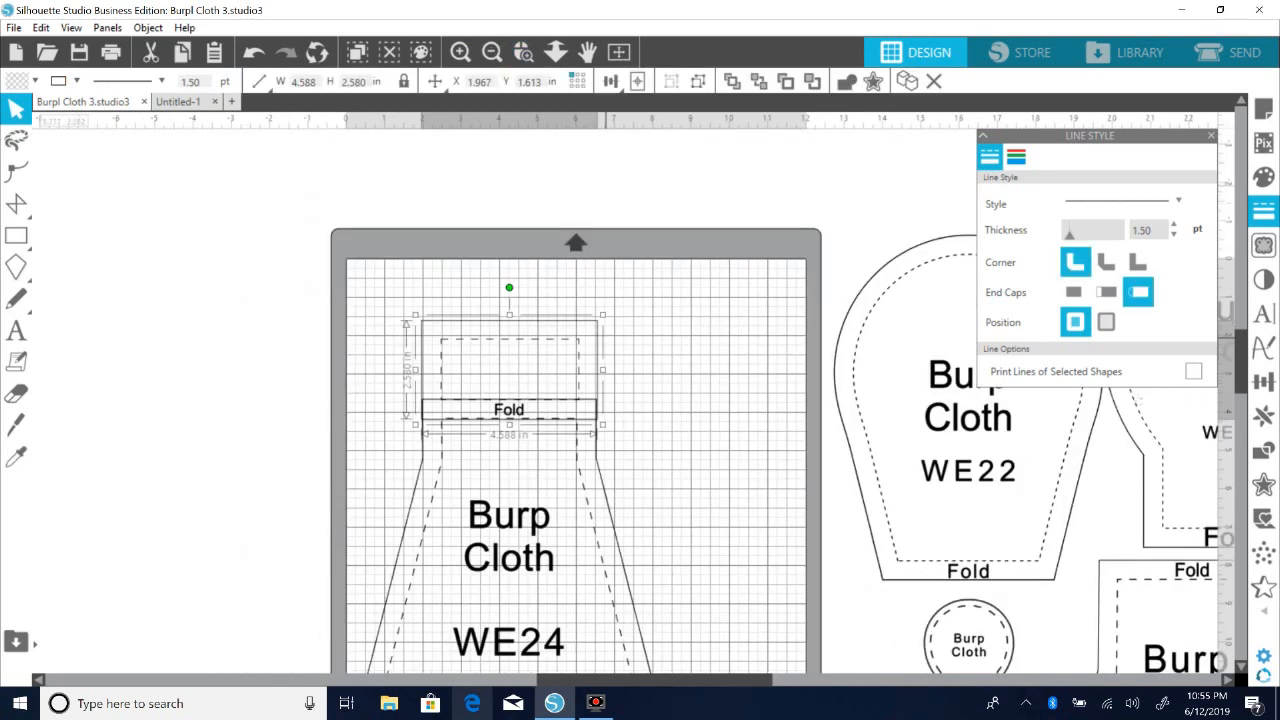
{"action": "left_click_drag", "start_coordinate": [1242, 360], "coordinate": [1242, 377]}
{"action": "left_click", "coordinate": [294, 296]}
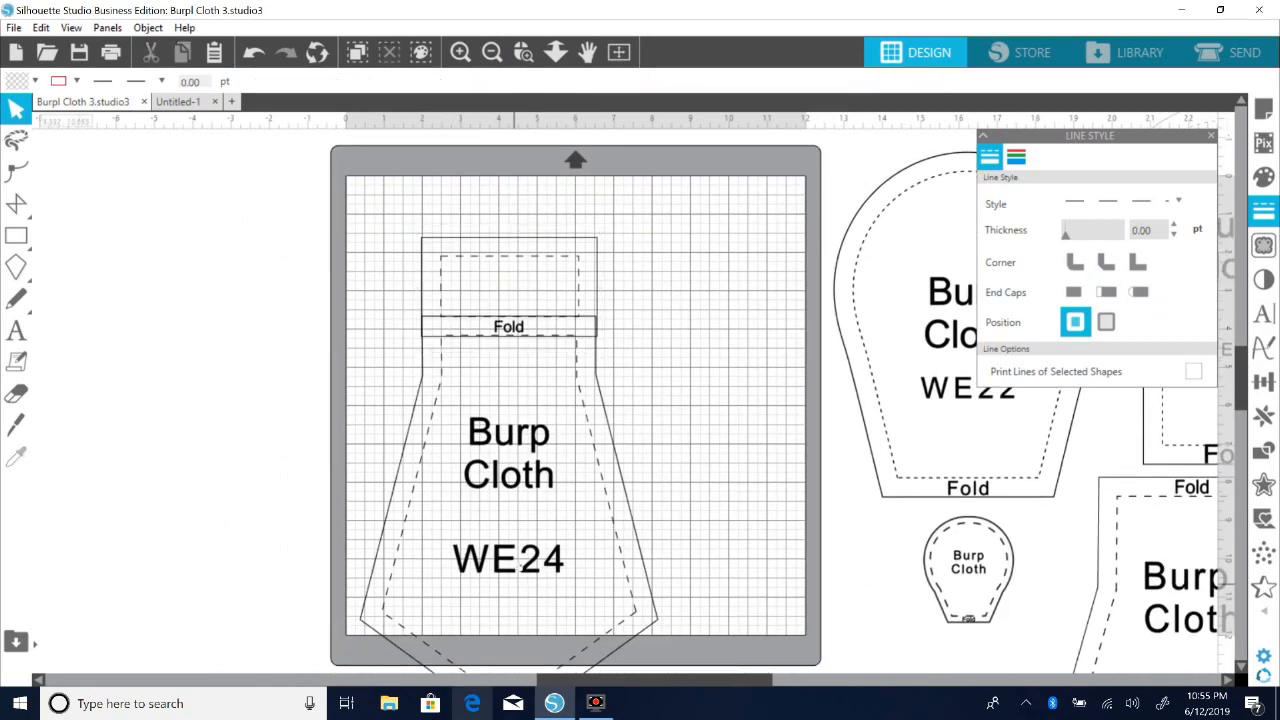
{"action": "left_click_drag", "start_coordinate": [1240, 386], "coordinate": [1243, 398]}
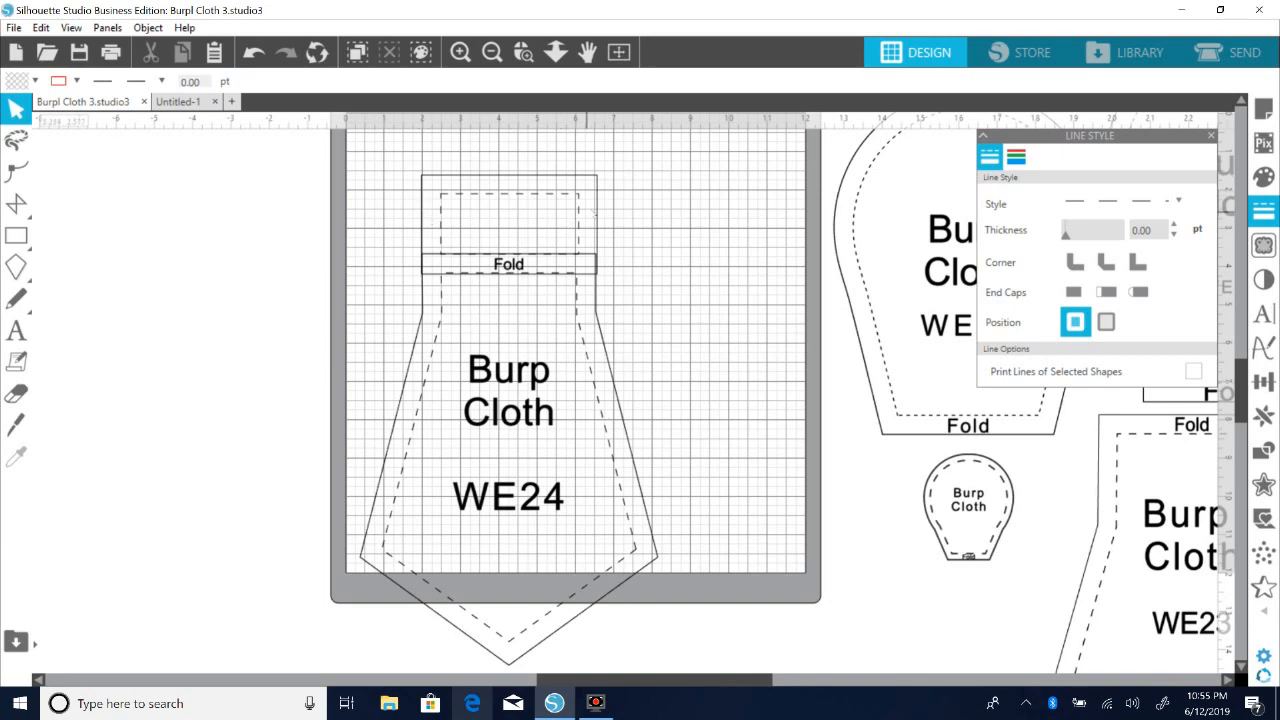
{"action": "left_click_drag", "start_coordinate": [597, 299], "coordinate": [240, 271]}
{"action": "left_click", "coordinate": [573, 266]}
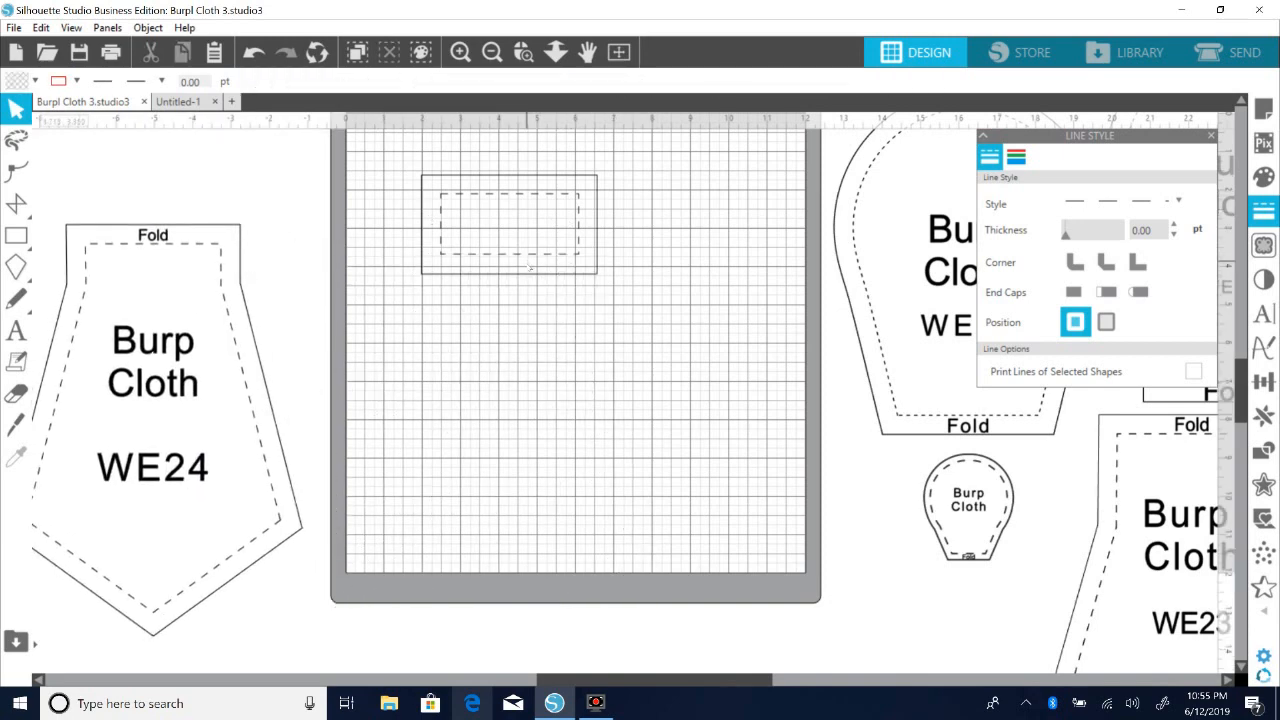
{"action": "left_click_drag", "start_coordinate": [529, 268], "coordinate": [518, 315]}
{"action": "left_click", "coordinate": [482, 315]}
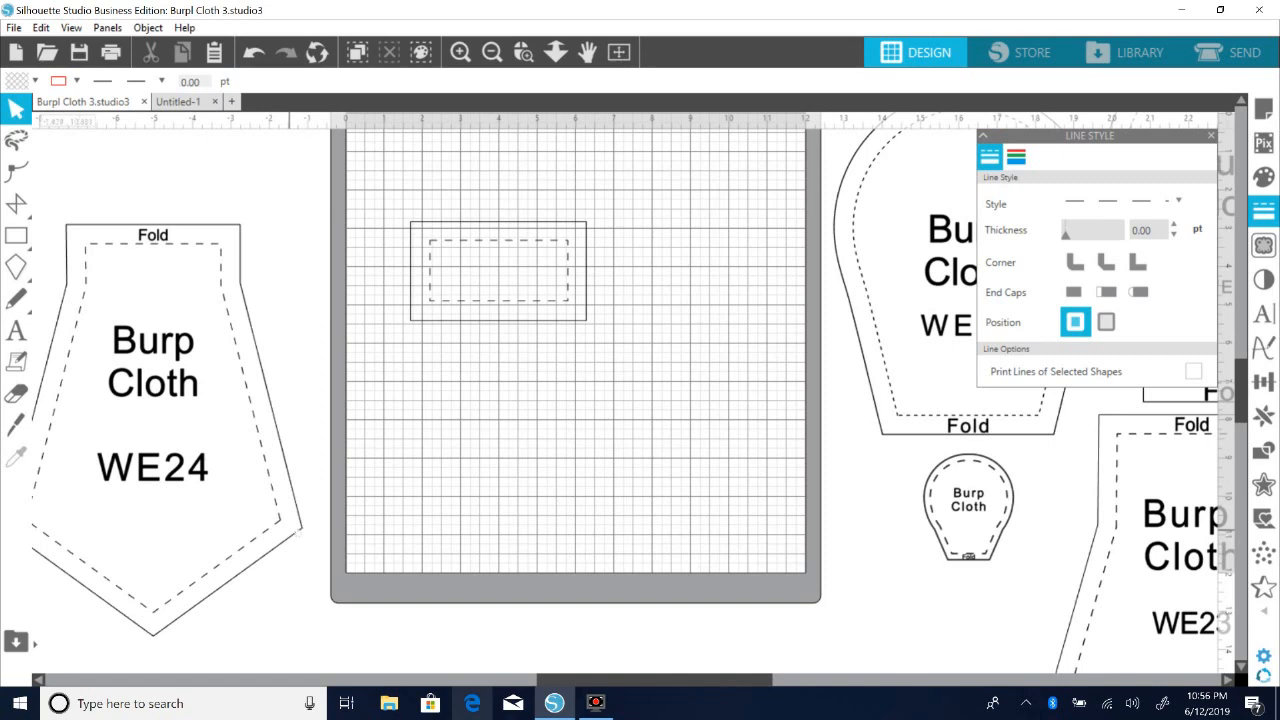
Step: Bring the WE24 template onto the mat across the rectangle, and move it back off to the mat's left side
{"action": "mouse_move", "coordinate": [203, 600]}
{"action": "left_mouse_down"}
{"action": "mouse_move", "coordinate": [613, 582]}
{"action": "mouse_move", "coordinate": [636, 530]}
{"action": "left_mouse_up"}
{"action": "left_click", "coordinate": [474, 536]}
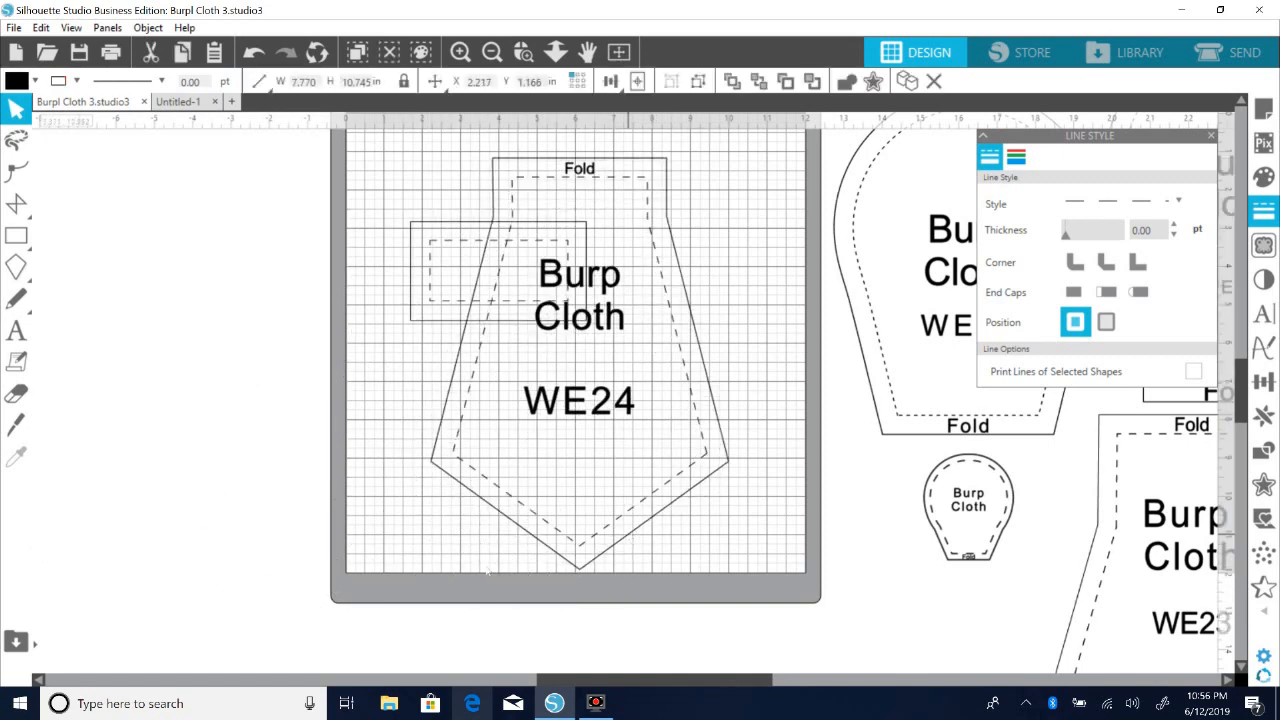
{"action": "left_click_drag", "start_coordinate": [454, 479], "coordinate": [46, 528]}
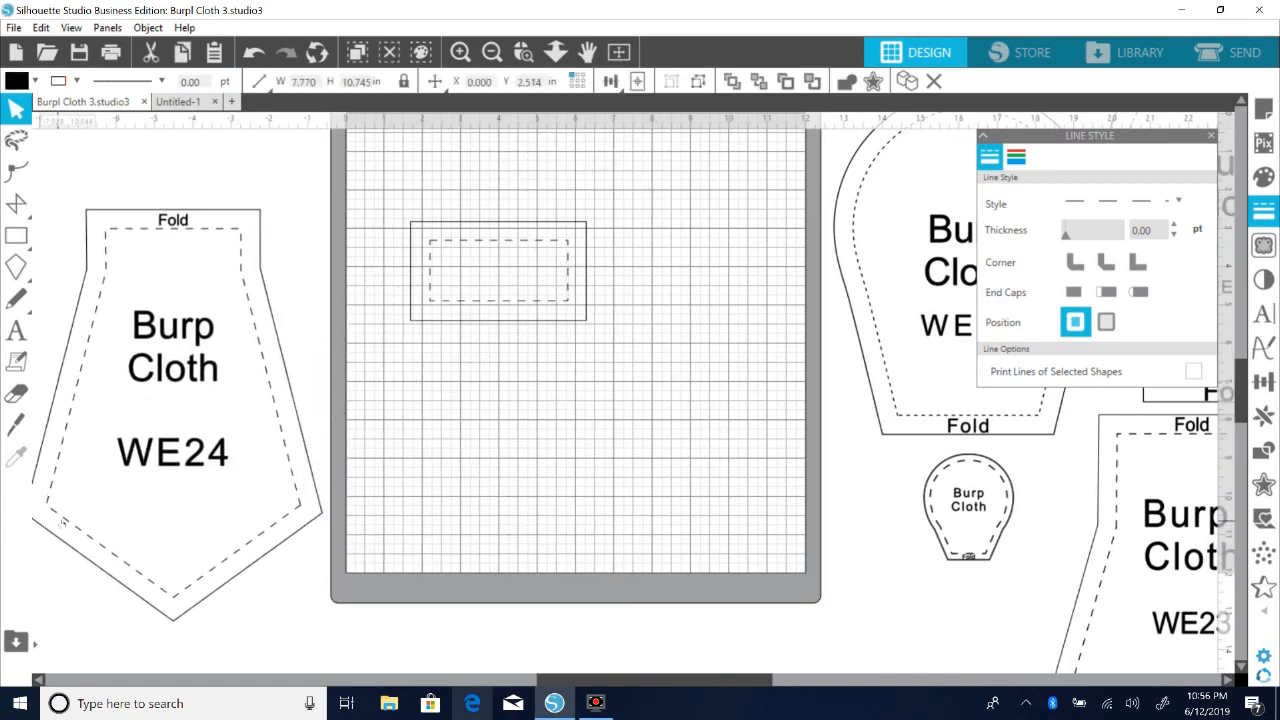
{"action": "left_click", "coordinate": [72, 508]}
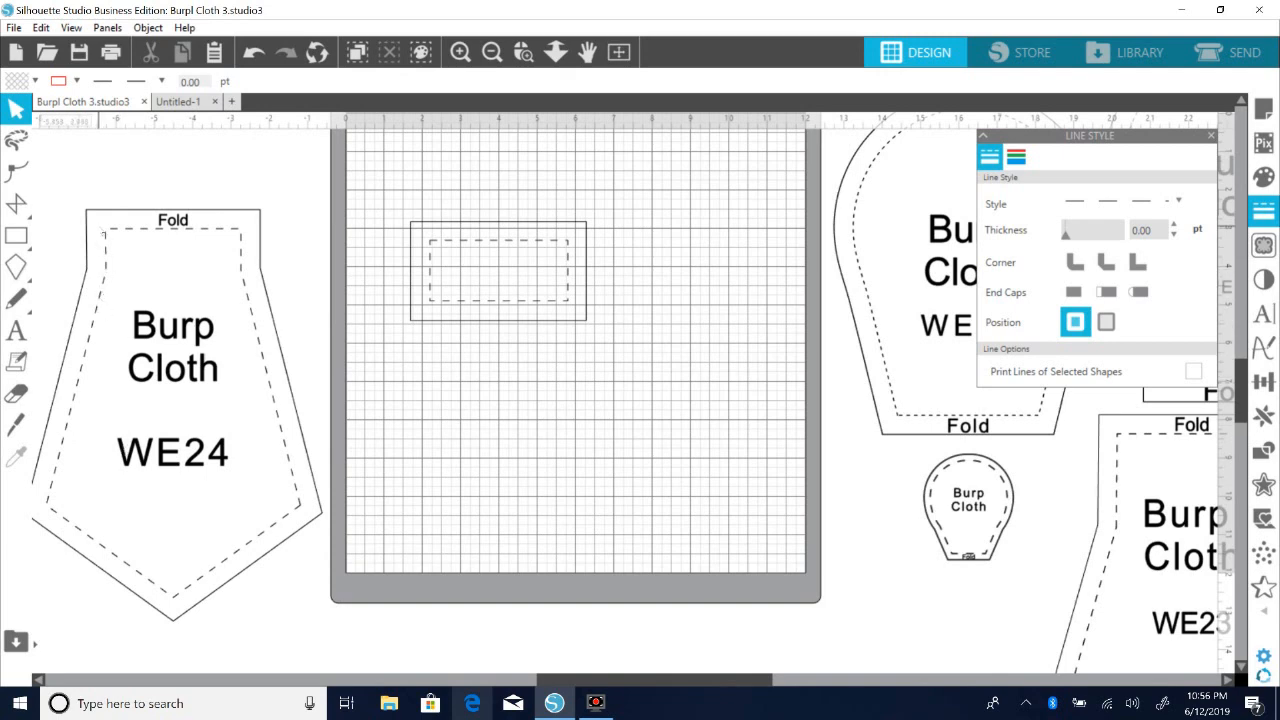
Step: Place the WE24 template at about X 0.09 in, Y 4.91 in, so its dashed fold stitch line meets the rectangle's lower cut edge
{"action": "left_click", "coordinate": [210, 234]}
{"action": "left_click", "coordinate": [122, 152]}
{"action": "left_click_drag", "start_coordinate": [87, 250], "coordinate": [51, 321]}
{"action": "left_click", "coordinate": [181, 282]}
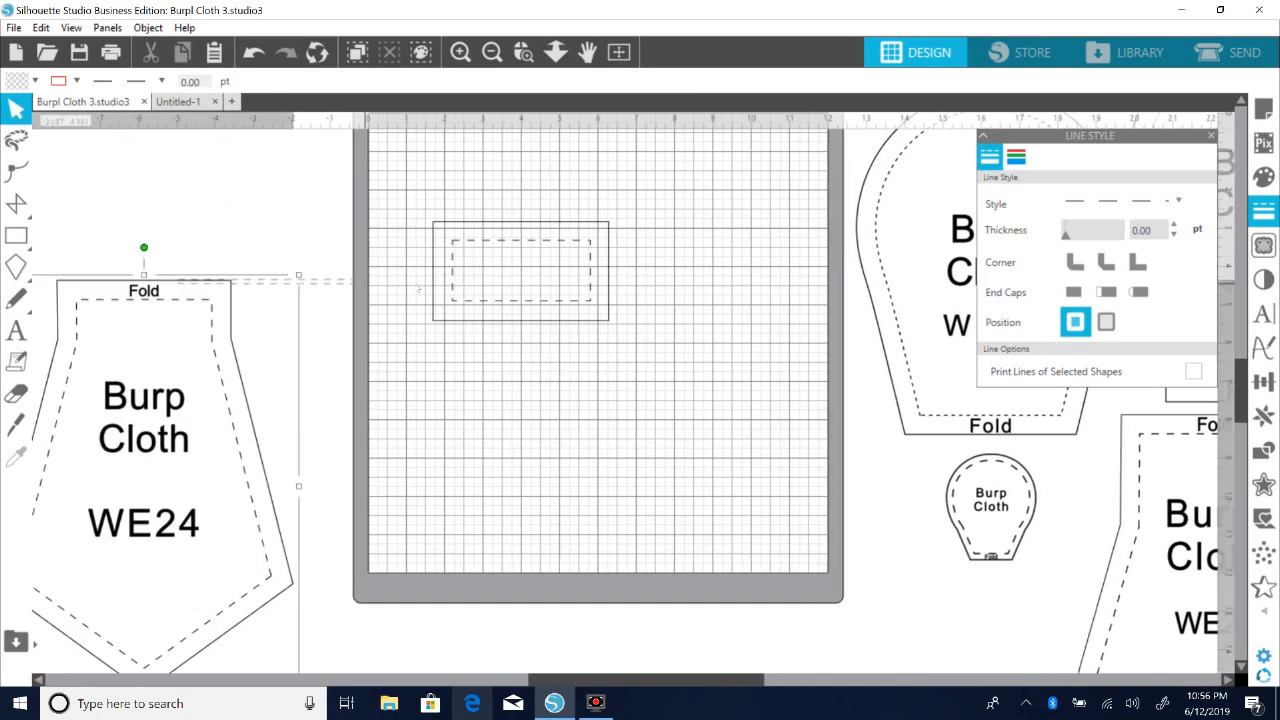
{"action": "left_click", "coordinate": [223, 201]}
{"action": "left_click", "coordinate": [206, 279]}
{"action": "left_click", "coordinate": [225, 325]}
{"action": "left_click_drag", "start_coordinate": [231, 330], "coordinate": [611, 355]}
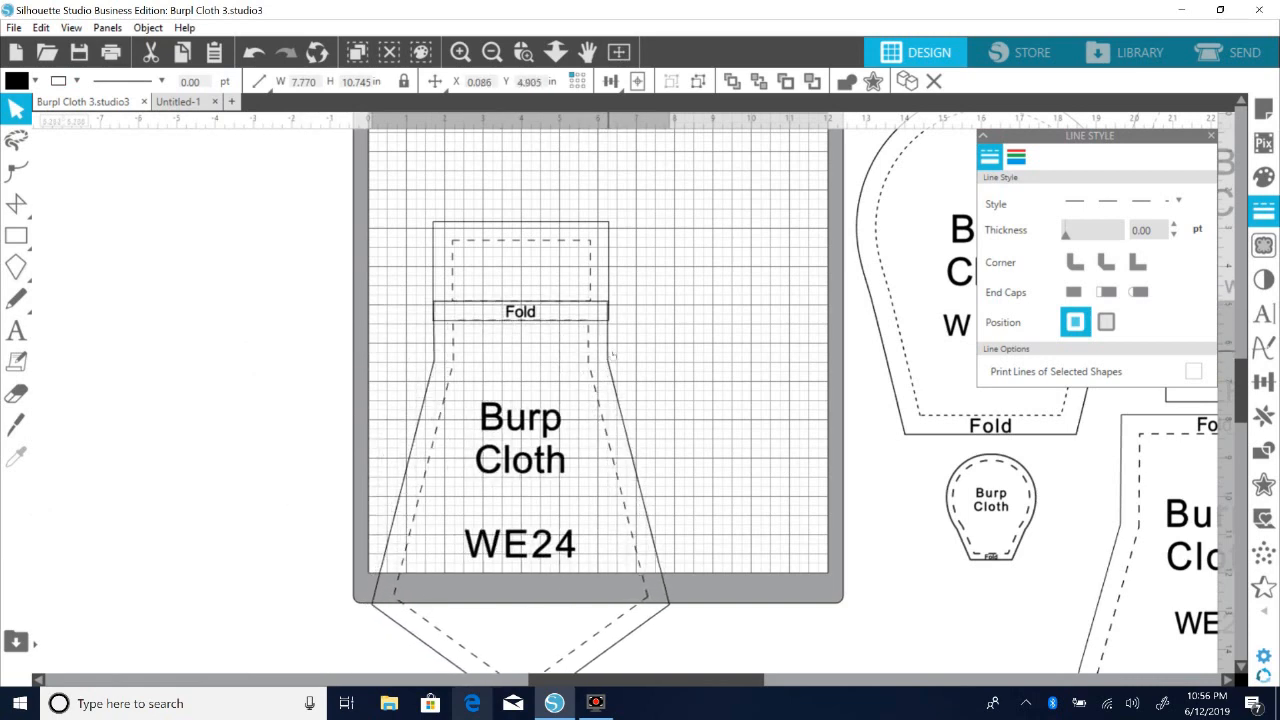
{"action": "left_click", "coordinate": [584, 339]}
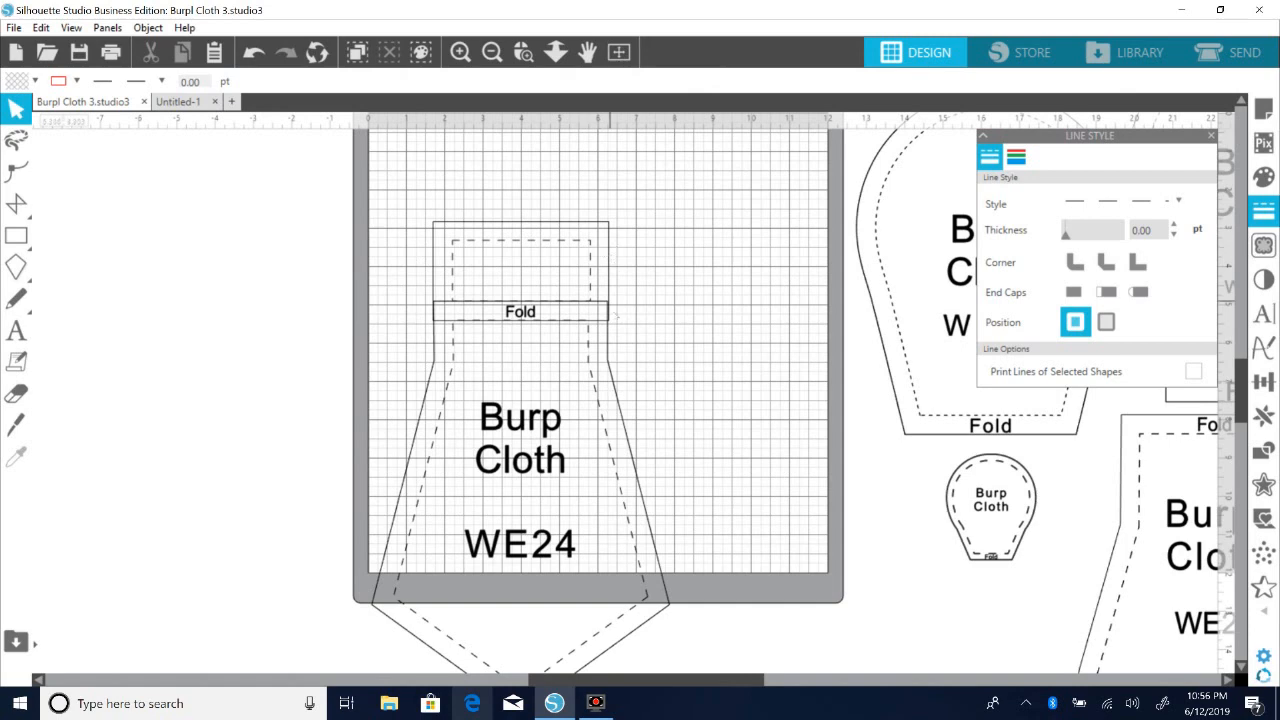
Step: Separate the rectangle from the template and move both off the mat to its left side, rectangle above the fold edge
{"action": "mouse_move", "coordinate": [608, 222]}
{"action": "left_mouse_down"}
{"action": "mouse_move", "coordinate": [605, 271]}
{"action": "mouse_move", "coordinate": [604, 214]}
{"action": "left_mouse_up"}
{"action": "left_click", "coordinate": [576, 258]}
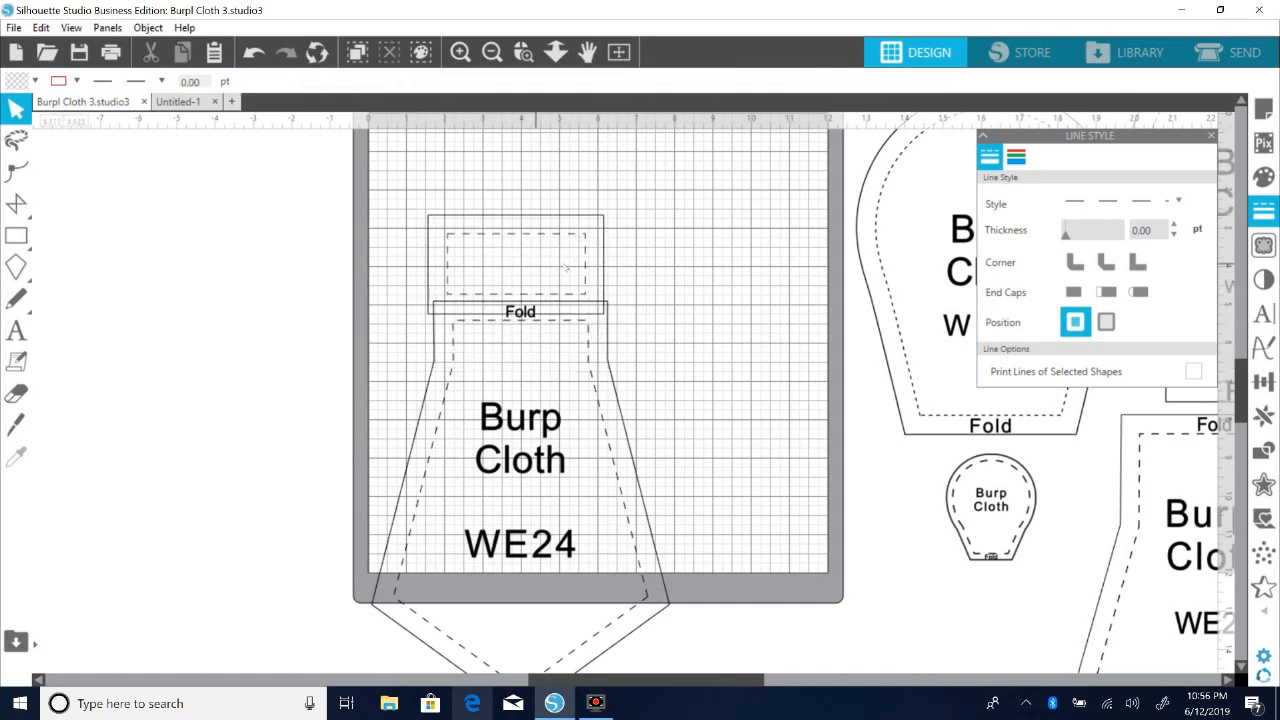
{"action": "left_click_drag", "start_coordinate": [604, 268], "coordinate": [273, 249]}
{"action": "left_click", "coordinate": [466, 332]}
{"action": "left_click", "coordinate": [612, 373]}
{"action": "left_click_drag", "start_coordinate": [612, 373], "coordinate": [288, 390]}
{"action": "left_click", "coordinate": [818, 297]}
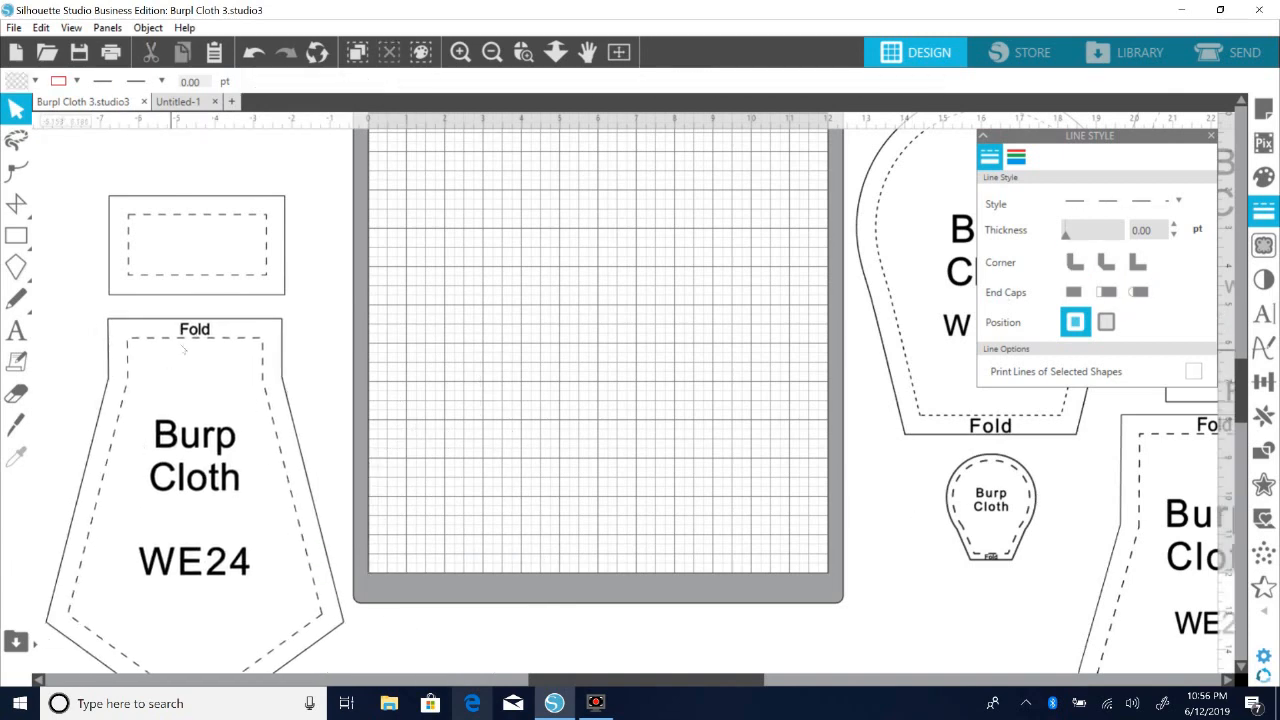
Step: Reposition the WE24 template just below the rectangle at about Y 5.10 in, and close the line style settings
{"action": "left_click_drag", "start_coordinate": [185, 347], "coordinate": [200, 318]}
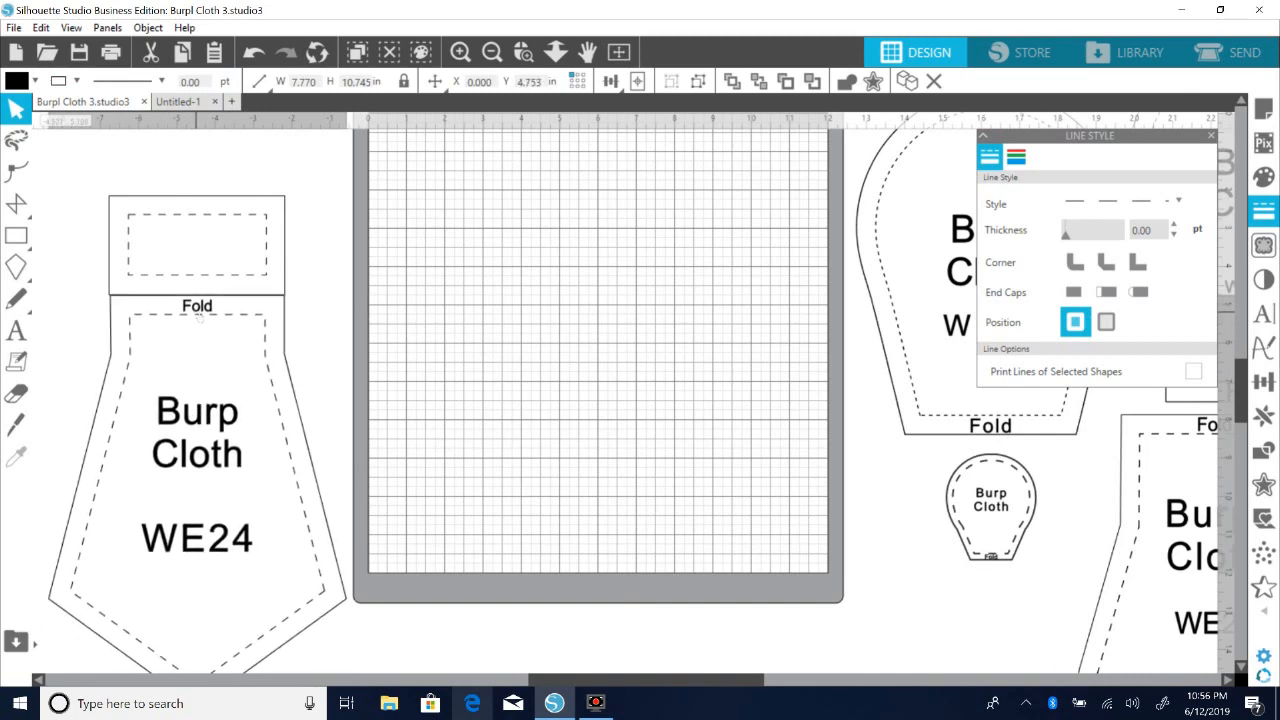
{"action": "left_click", "coordinate": [282, 380]}
{"action": "left_click_drag", "start_coordinate": [291, 381], "coordinate": [285, 394]}
{"action": "left_click", "coordinate": [298, 388]}
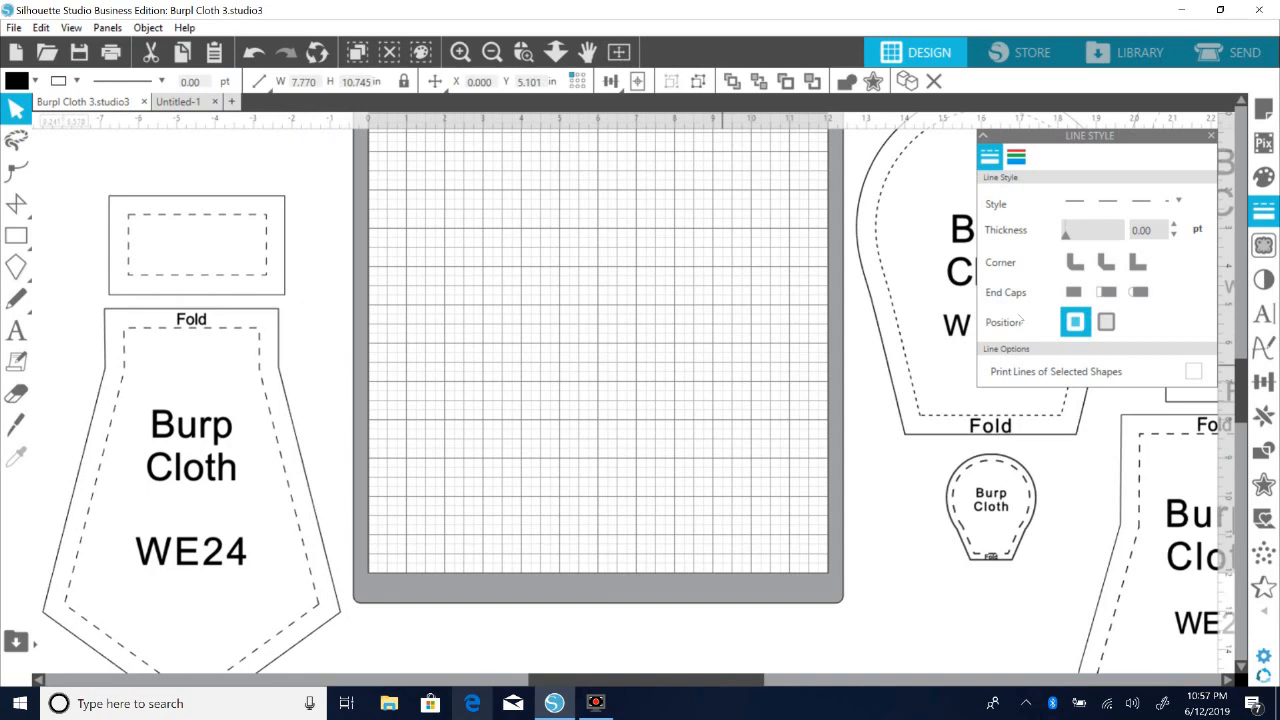
{"action": "left_click", "coordinate": [1213, 137]}
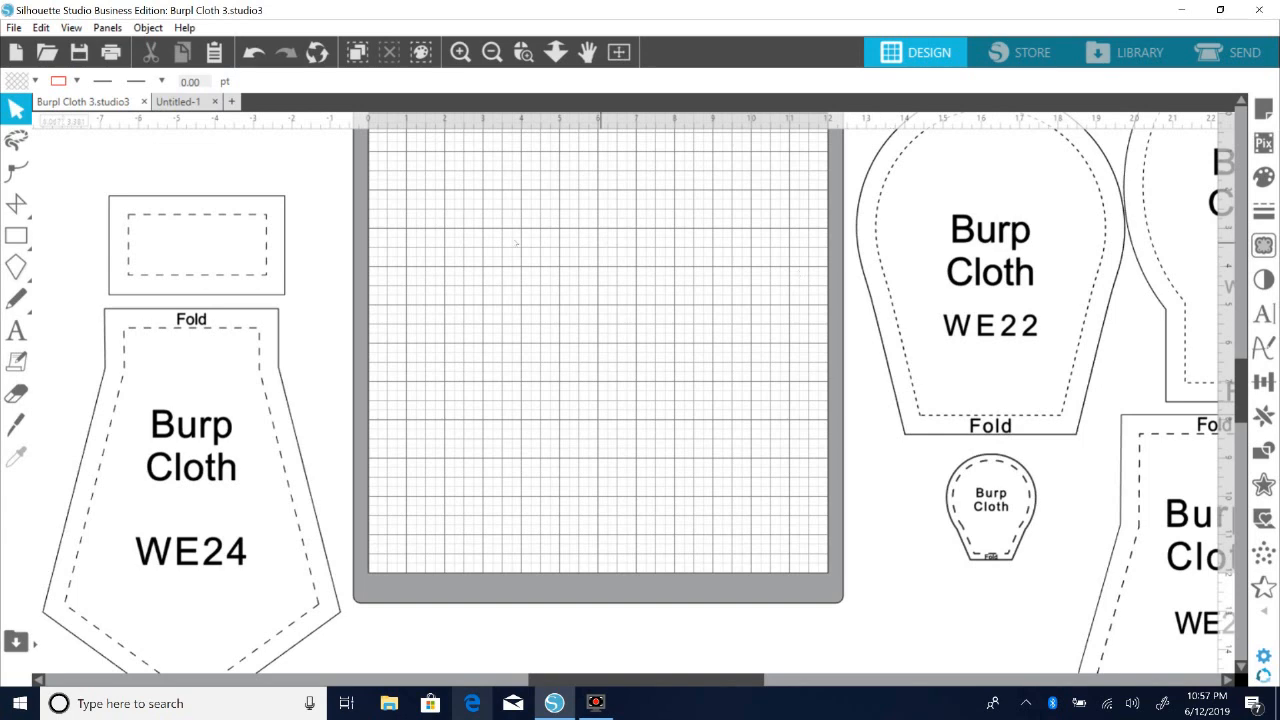
Step: Lower the grouped rectangle onto the template's fold edge to compare their widths, and lift it back above the template
{"action": "left_click_drag", "start_coordinate": [284, 298], "coordinate": [281, 314]}
{"action": "left_click", "coordinate": [286, 254]}
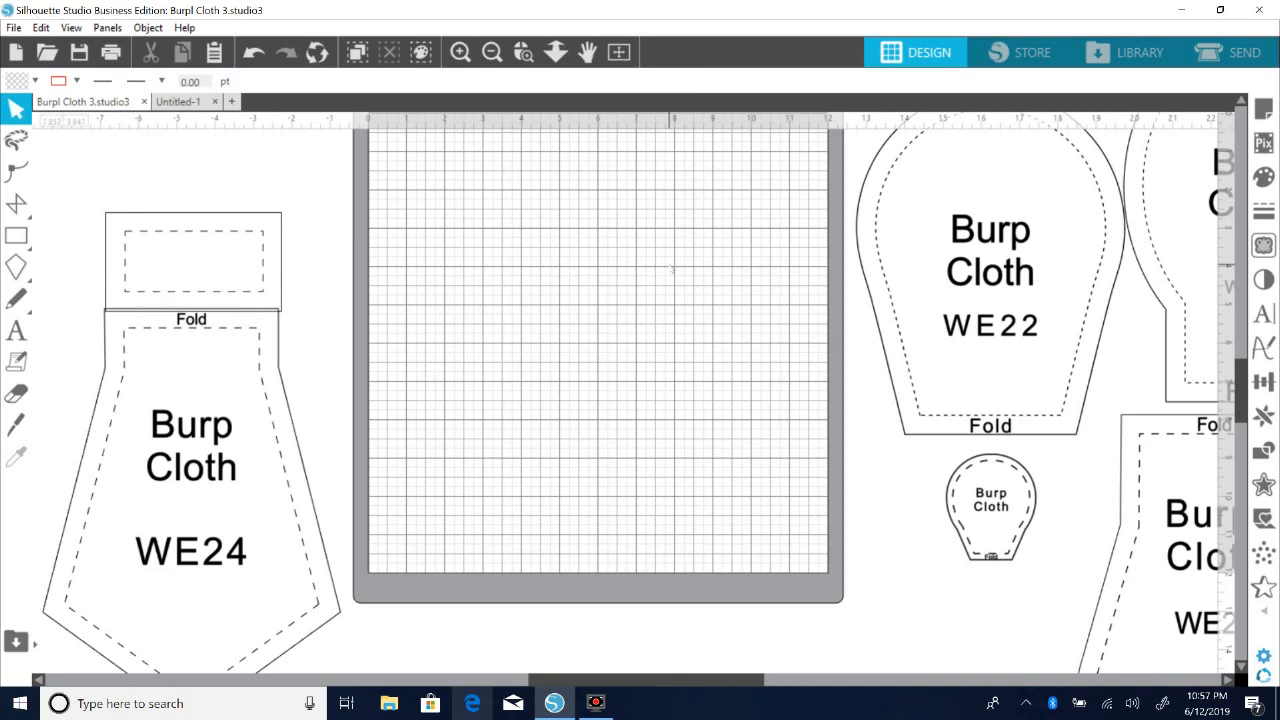
{"action": "left_click_drag", "start_coordinate": [287, 266], "coordinate": [281, 238]}
{"action": "left_click", "coordinate": [282, 239]}
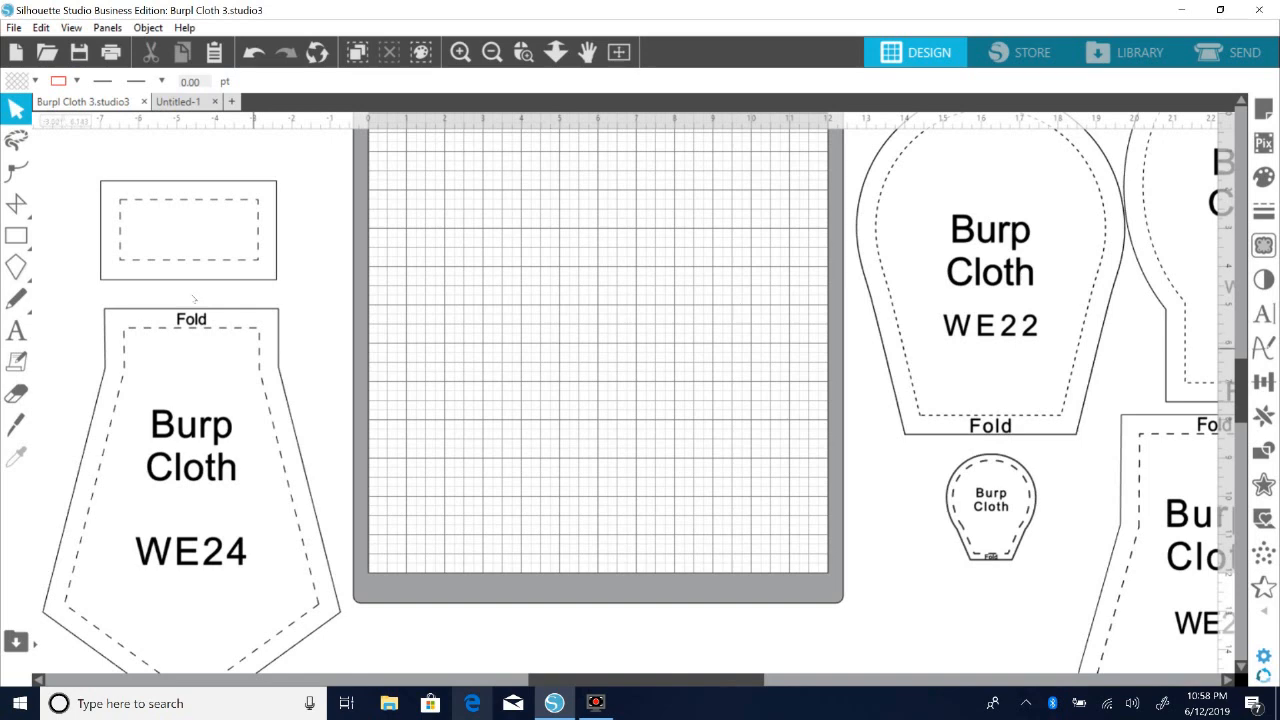
Step: Raise both pieces beside the mat, with the template at about Y 3.82 in close beneath the rectangle and their left edges aligned
{"action": "left_click_drag", "start_coordinate": [243, 281], "coordinate": [271, 250]}
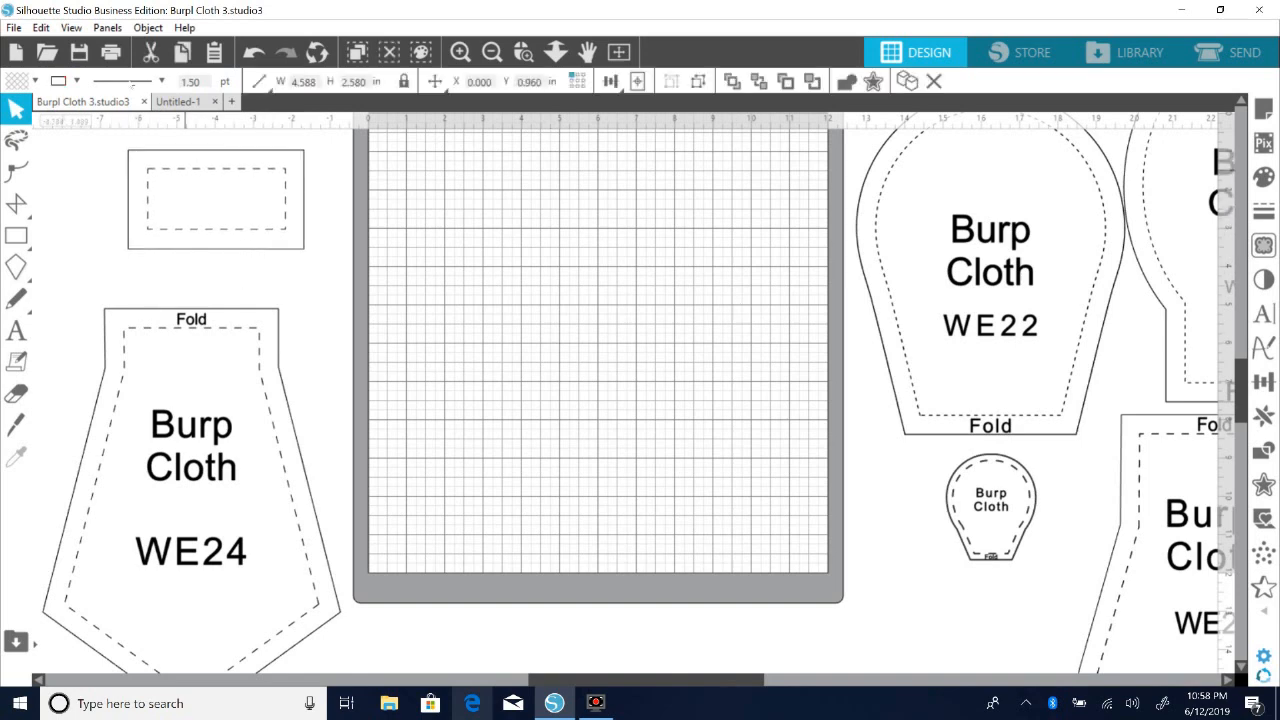
{"action": "left_click", "coordinate": [249, 309]}
{"action": "left_click", "coordinate": [321, 276]}
{"action": "left_click", "coordinate": [268, 311]}
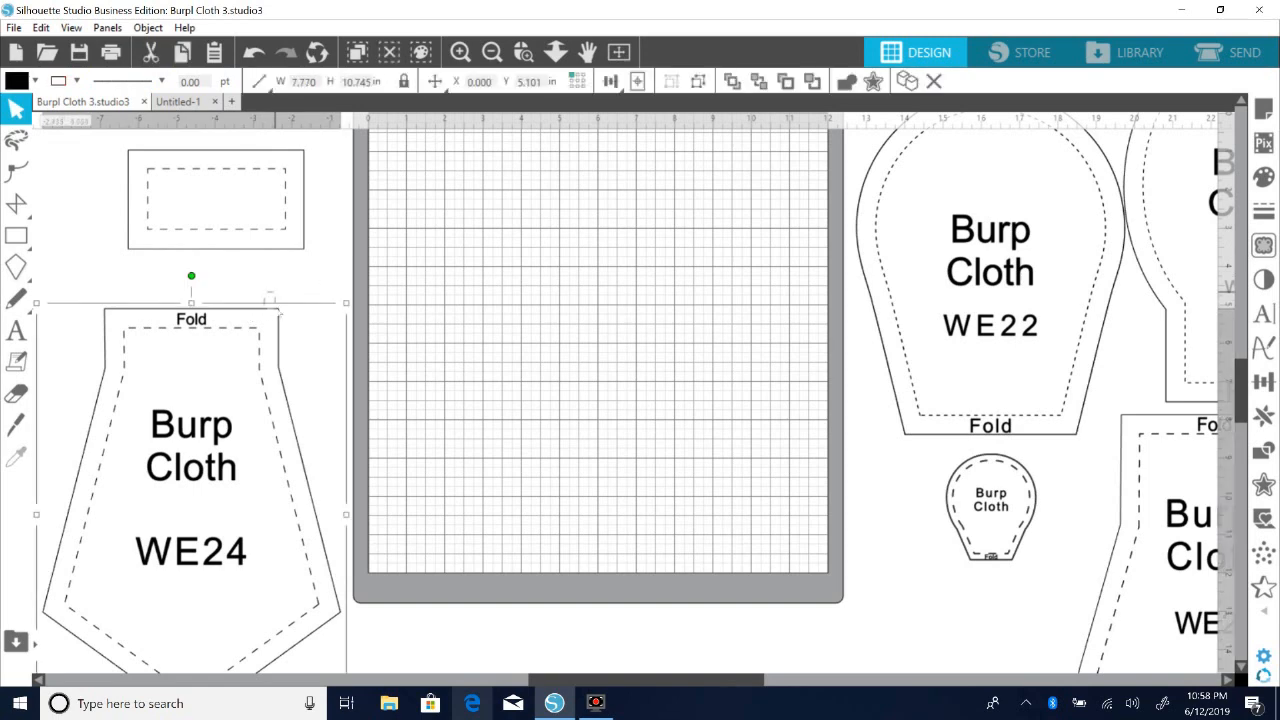
{"action": "left_click", "coordinate": [282, 314]}
{"action": "left_click_drag", "start_coordinate": [281, 345], "coordinate": [305, 305]}
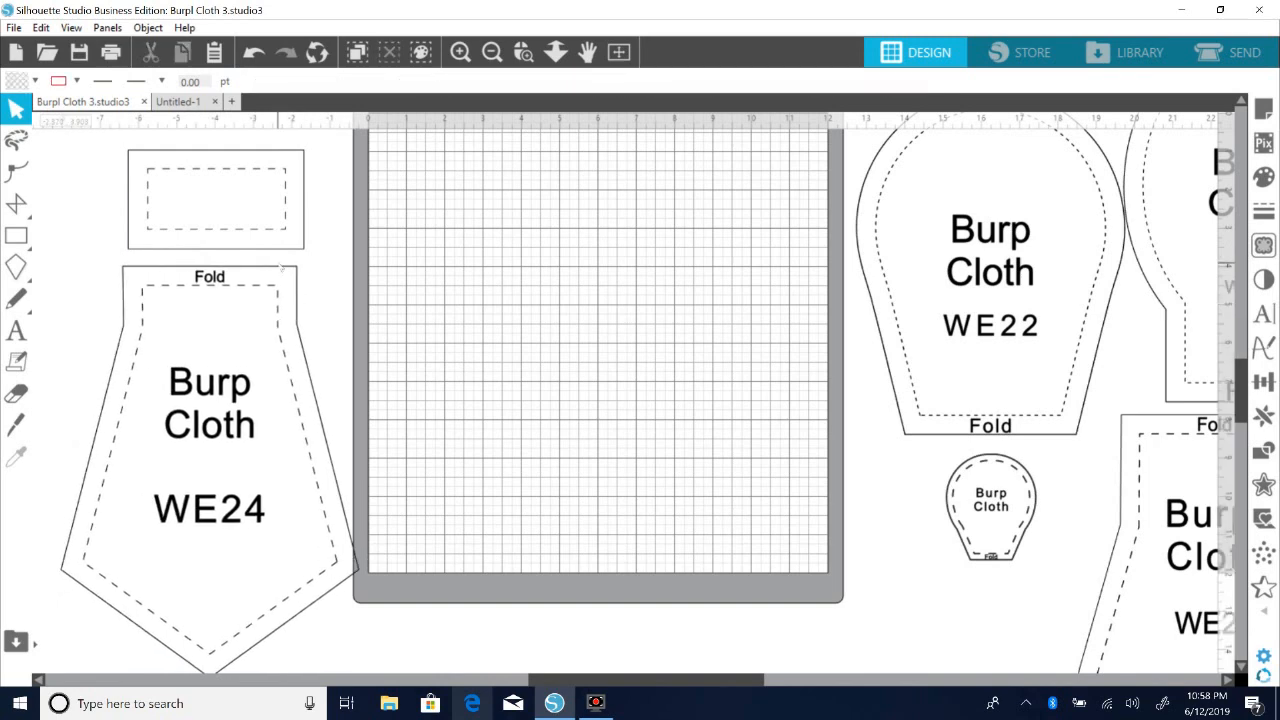
{"action": "left_click_drag", "start_coordinate": [296, 254], "coordinate": [290, 290]}
{"action": "left_click", "coordinate": [302, 296]}
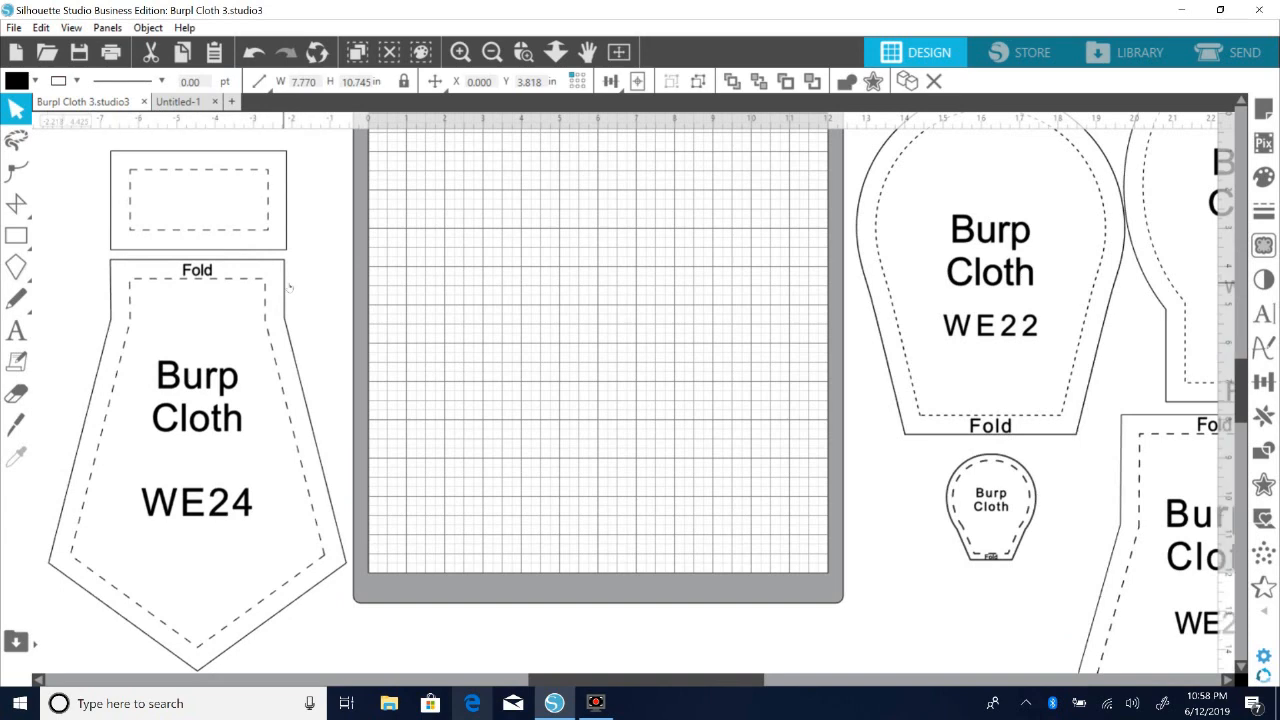
{"action": "left_click", "coordinate": [263, 270]}
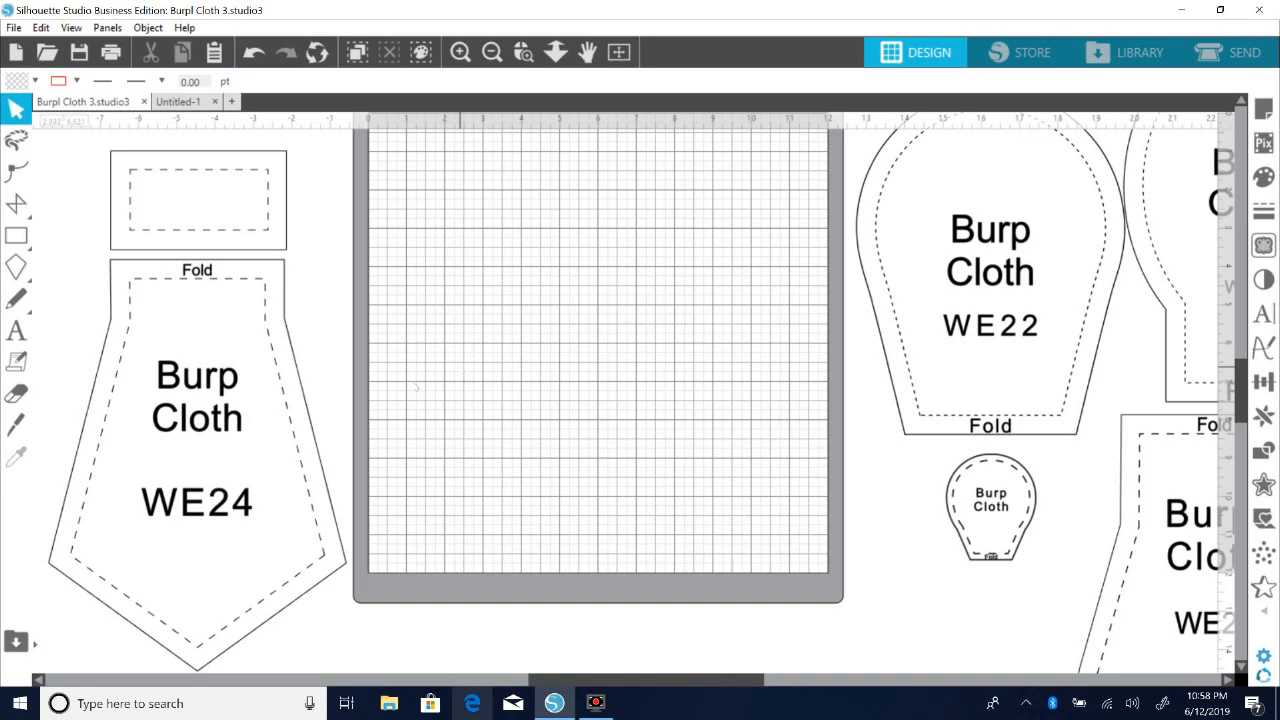
Step: Shift the template and rectangle slightly left, and lower the template to about Y 4.19 in to widen the gap between them
{"action": "left_click_drag", "start_coordinate": [302, 380], "coordinate": [294, 382]}
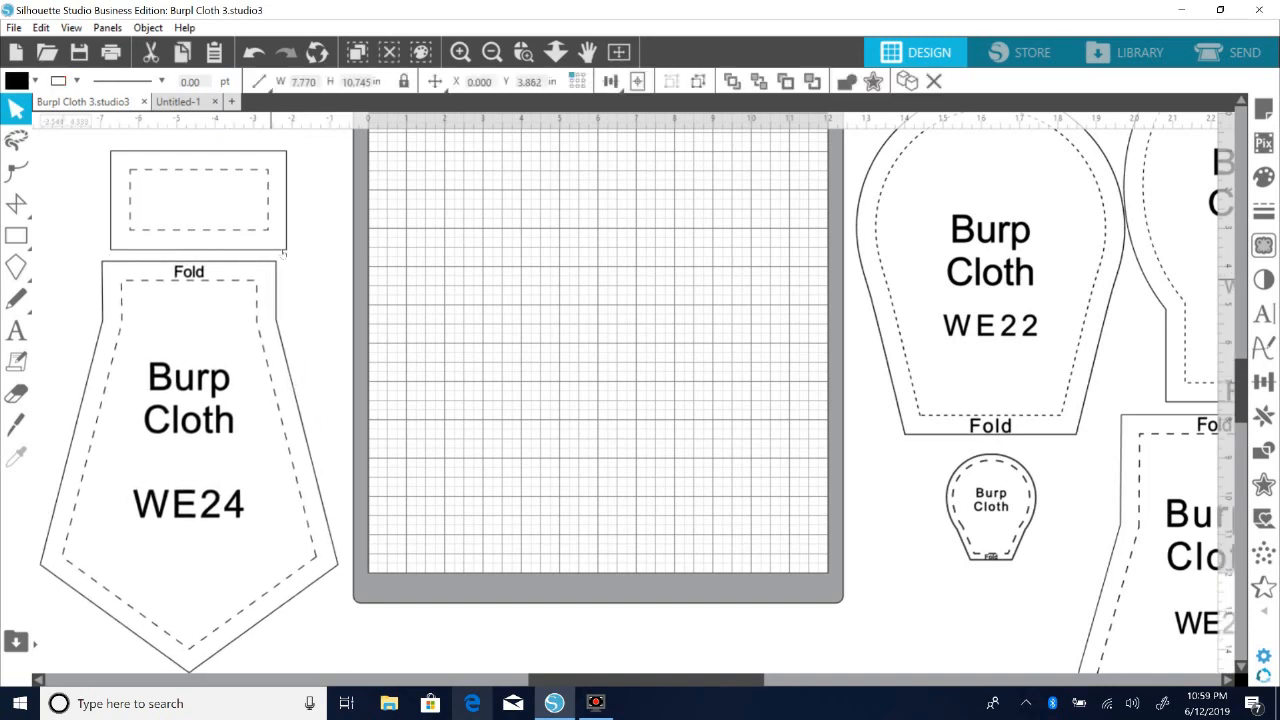
{"action": "mouse_move", "coordinate": [287, 250]}
{"action": "left_mouse_down"}
{"action": "mouse_move", "coordinate": [273, 260]}
{"action": "mouse_move", "coordinate": [283, 284]}
{"action": "mouse_move", "coordinate": [282, 251]}
{"action": "left_mouse_up"}
{"action": "left_click", "coordinate": [292, 258]}
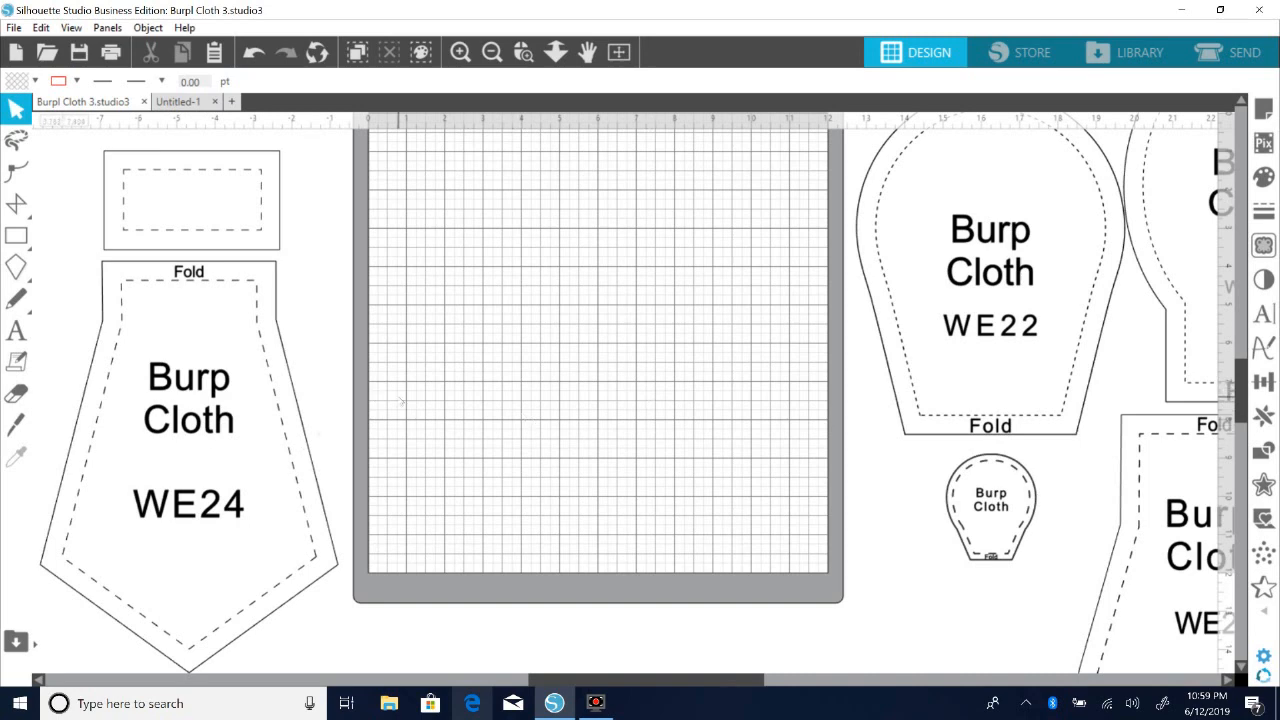
{"action": "mouse_move", "coordinate": [303, 421]}
{"action": "left_mouse_down"}
{"action": "mouse_move", "coordinate": [305, 405]}
{"action": "mouse_move", "coordinate": [300, 430]}
{"action": "left_mouse_up"}
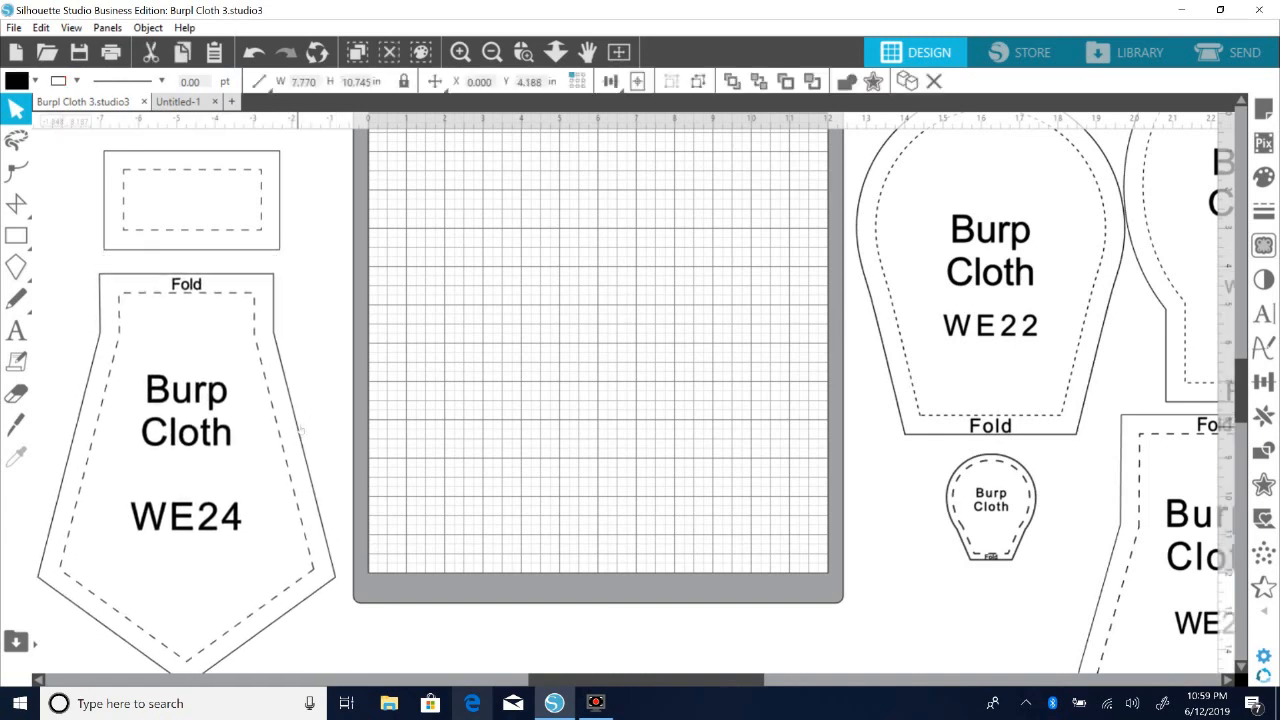
{"action": "left_click", "coordinate": [446, 463]}
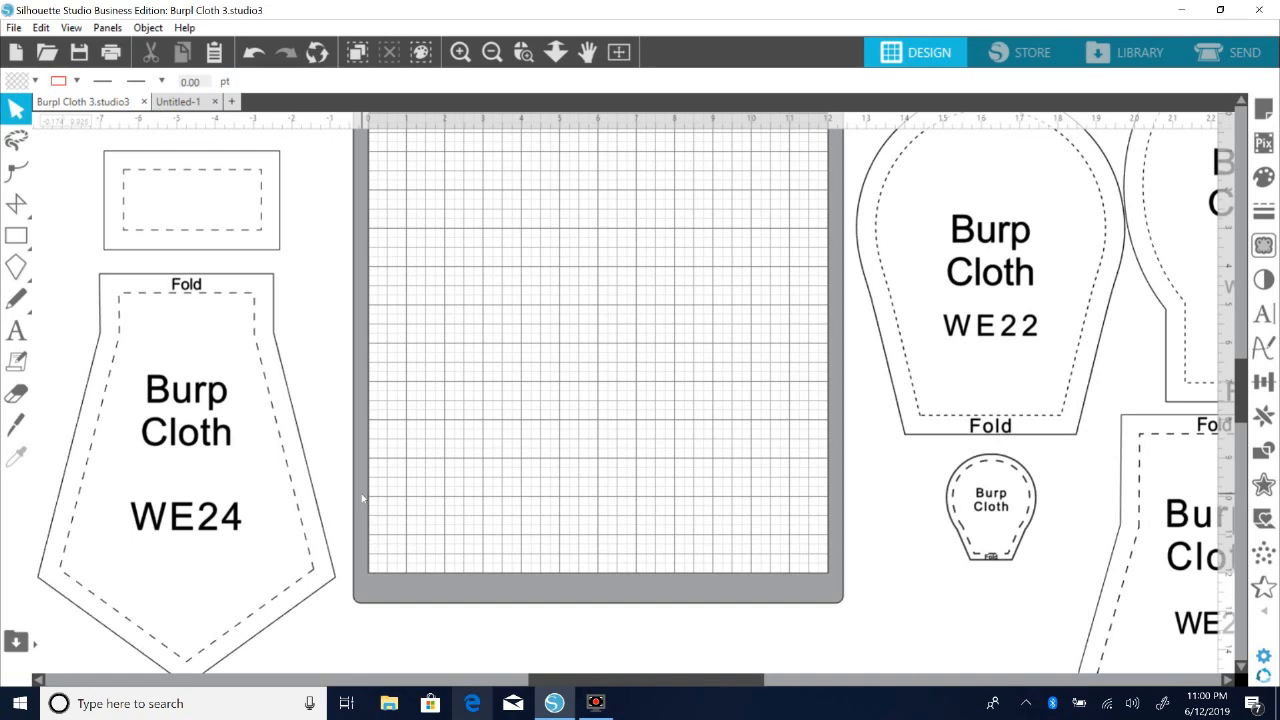
Step: Move the template up close beneath the rectangle, and lower it slightly to leave a small gap between the two pieces
{"action": "left_click_drag", "start_coordinate": [339, 580], "coordinate": [345, 559]}
{"action": "left_click", "coordinate": [340, 563]}
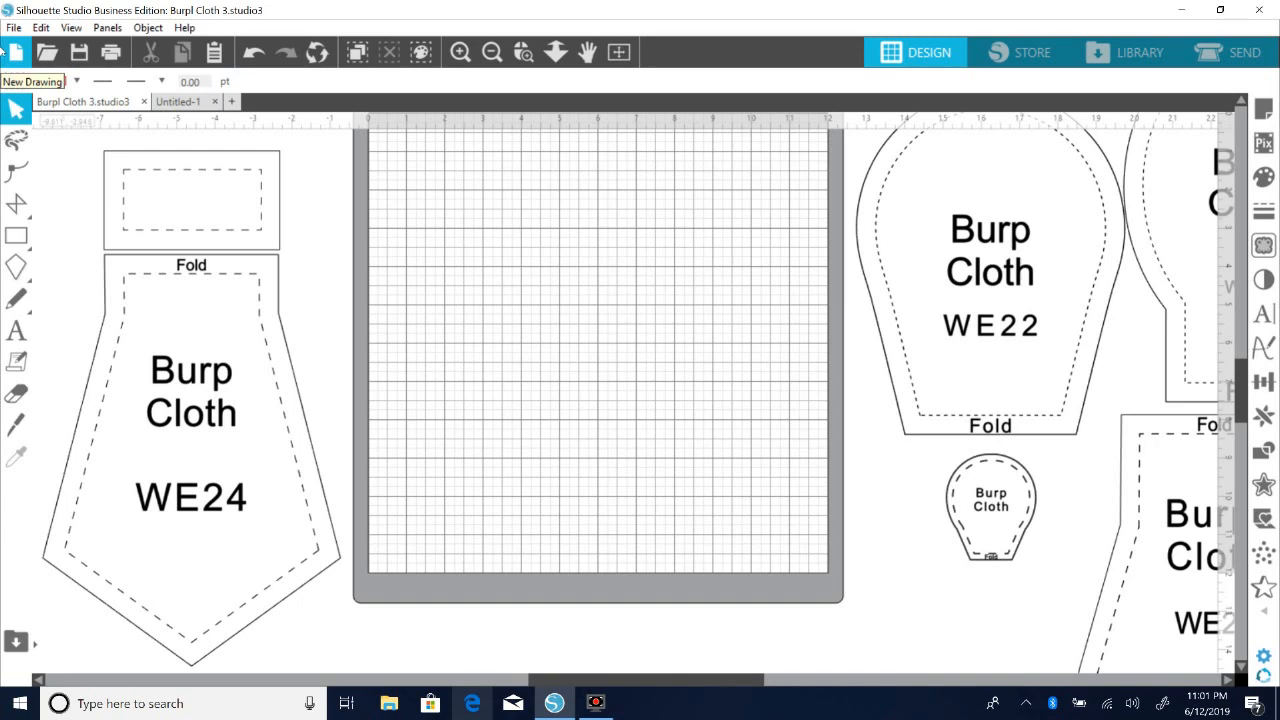
{"action": "left_click", "coordinate": [278, 266]}
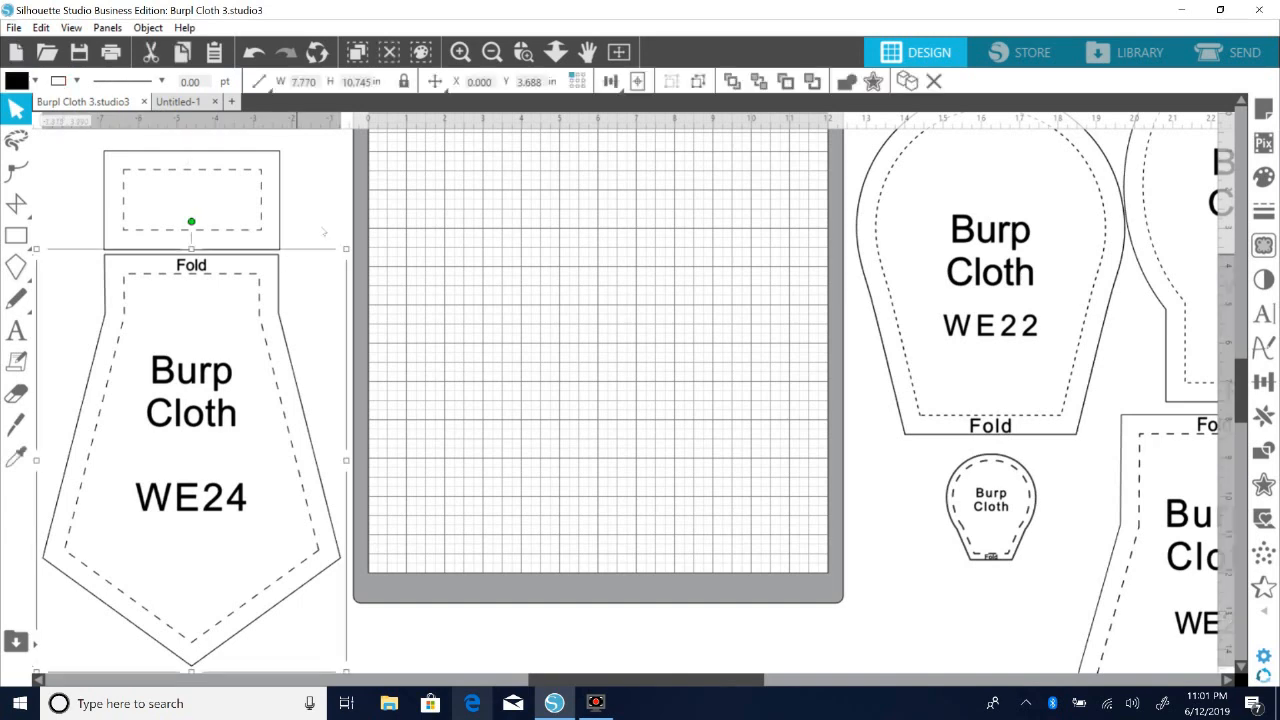
{"action": "left_click", "coordinate": [347, 235]}
{"action": "left_click_drag", "start_coordinate": [281, 285], "coordinate": [281, 294]}
{"action": "left_click", "coordinate": [308, 280]}
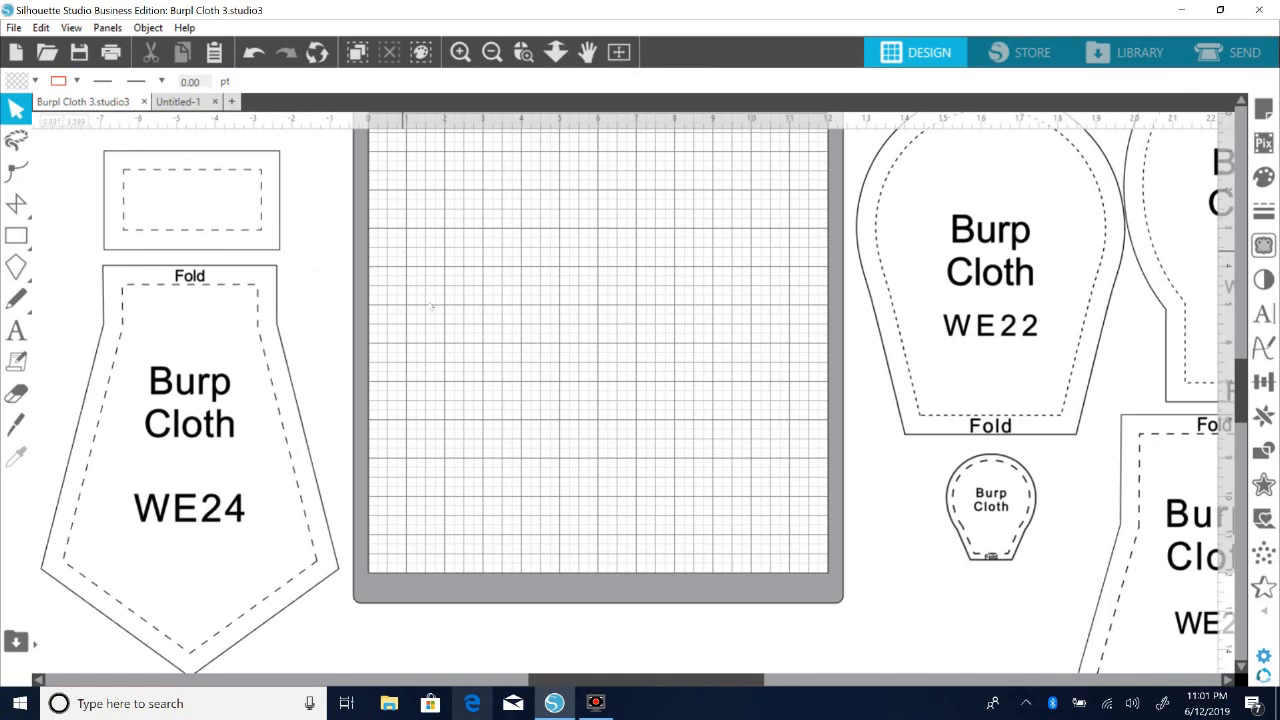
{"action": "left_click", "coordinate": [608, 704]}
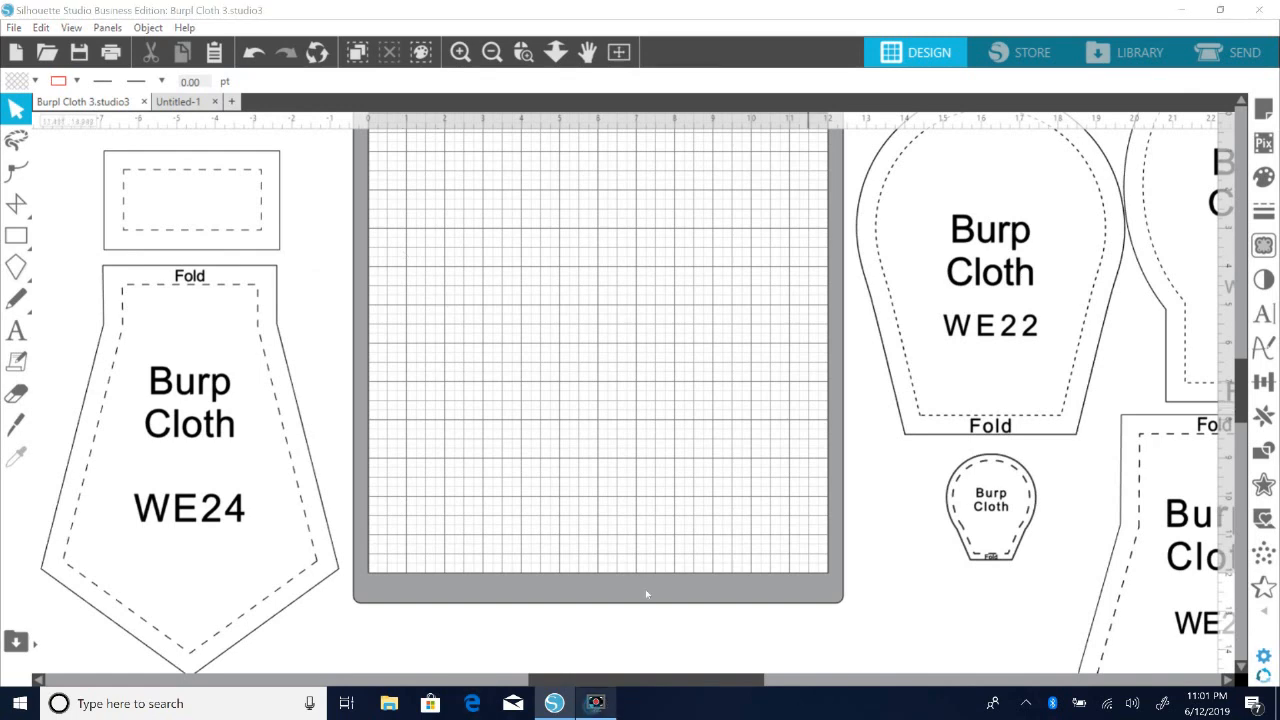